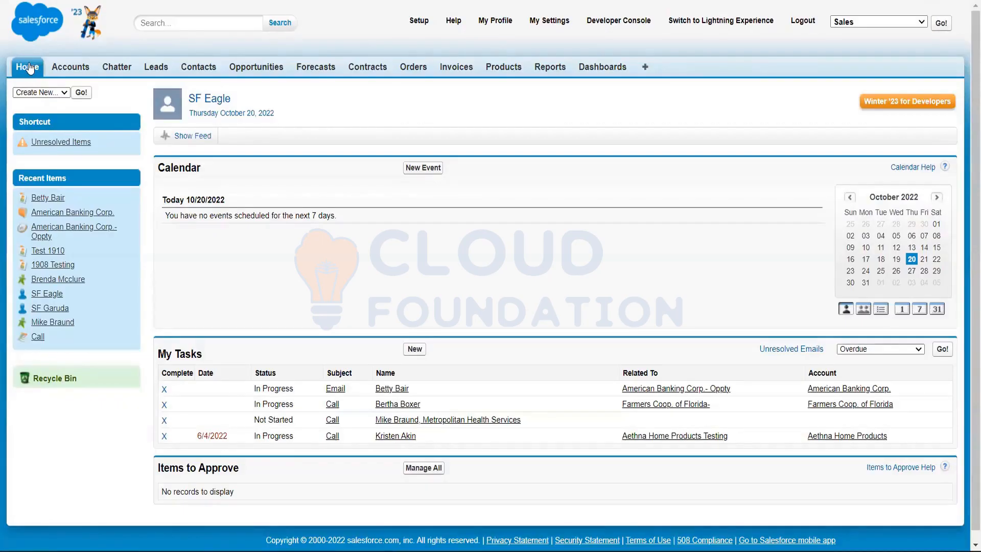
Open a blank new account form using the home page's Create New shortcut
click(65, 94)
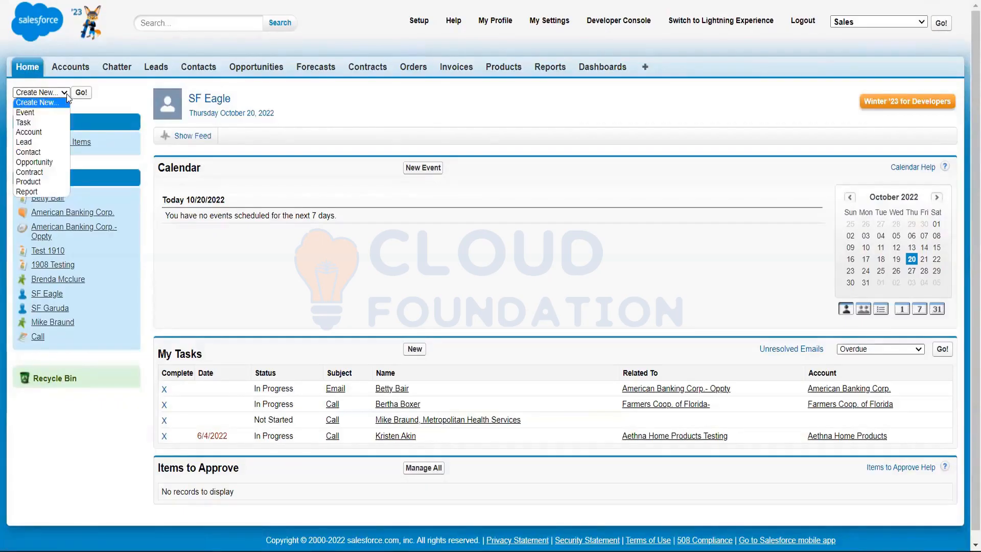
click(49, 132)
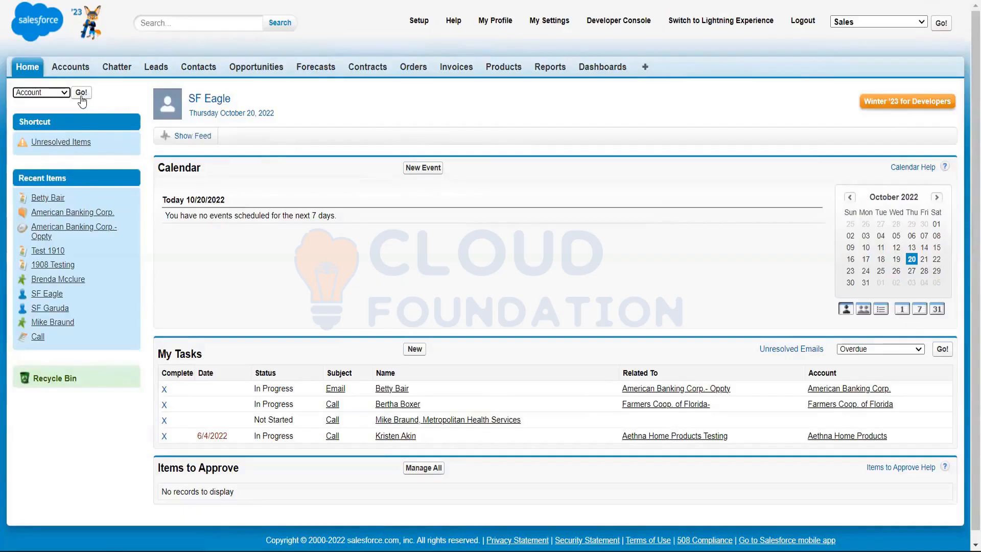
click(81, 93)
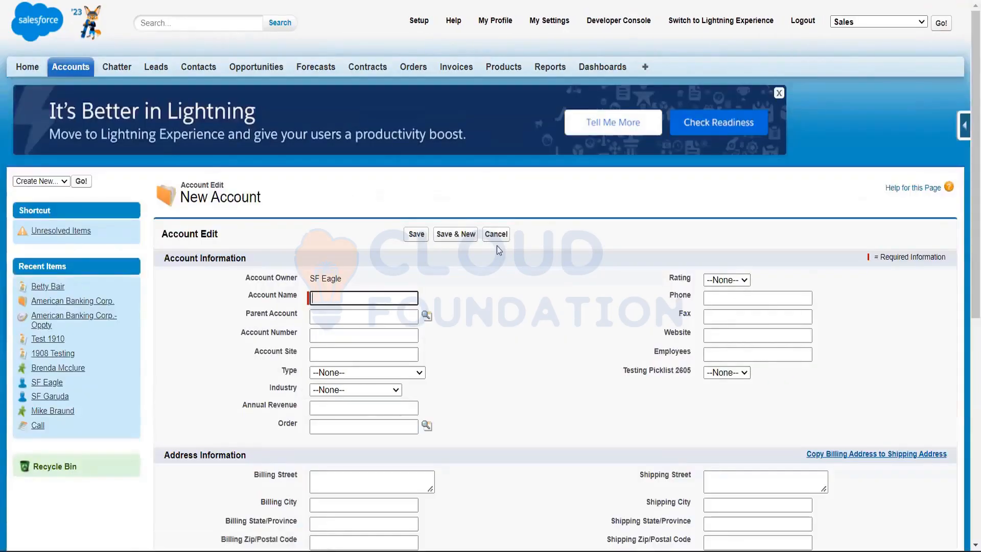
Review the account, address, additional and description sections of the new account form, and cancel it without saving
scroll(498, 247, down, 3)
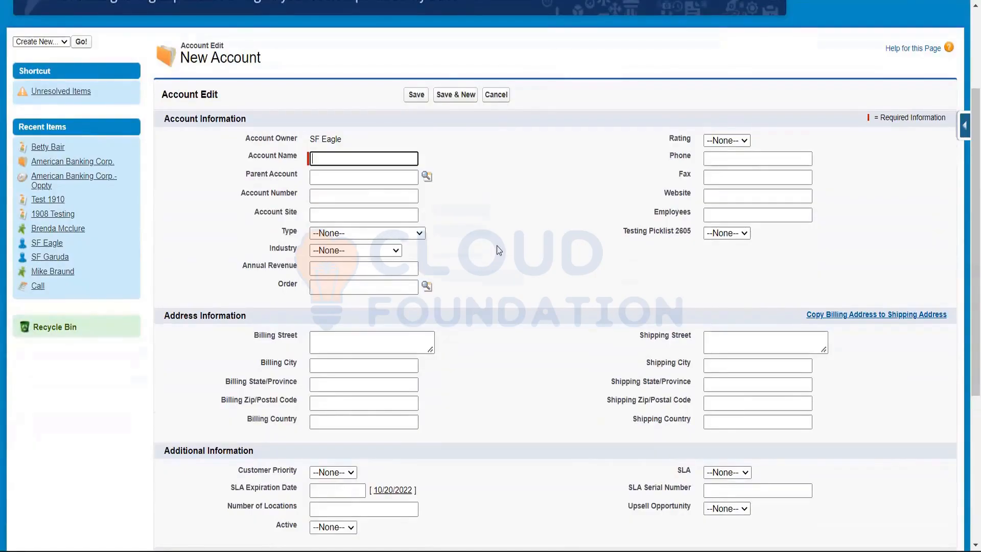
scroll(498, 247, down, 5)
scroll(497, 248, up, 8)
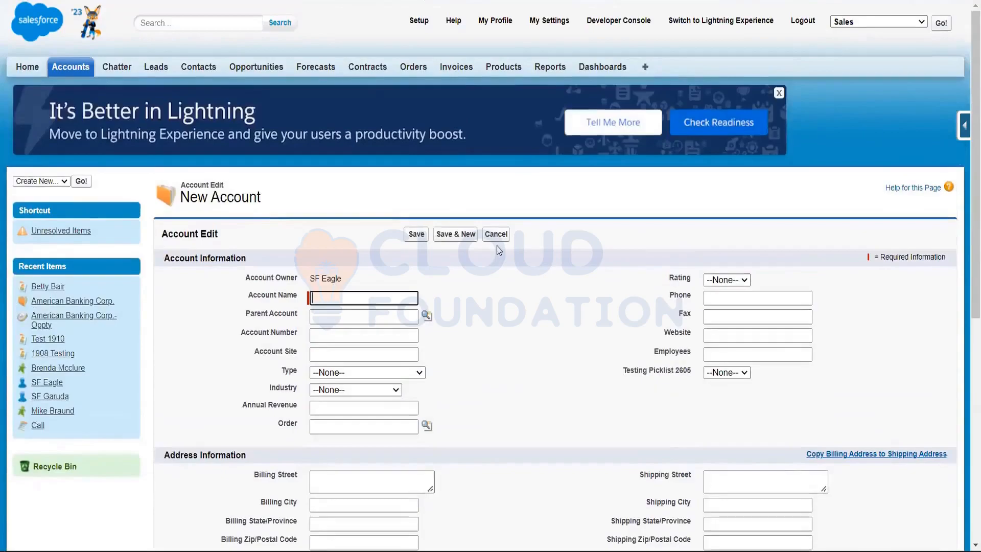
scroll(498, 249, down, 8)
scroll(497, 250, up, 8)
scroll(277, 93, down, 3)
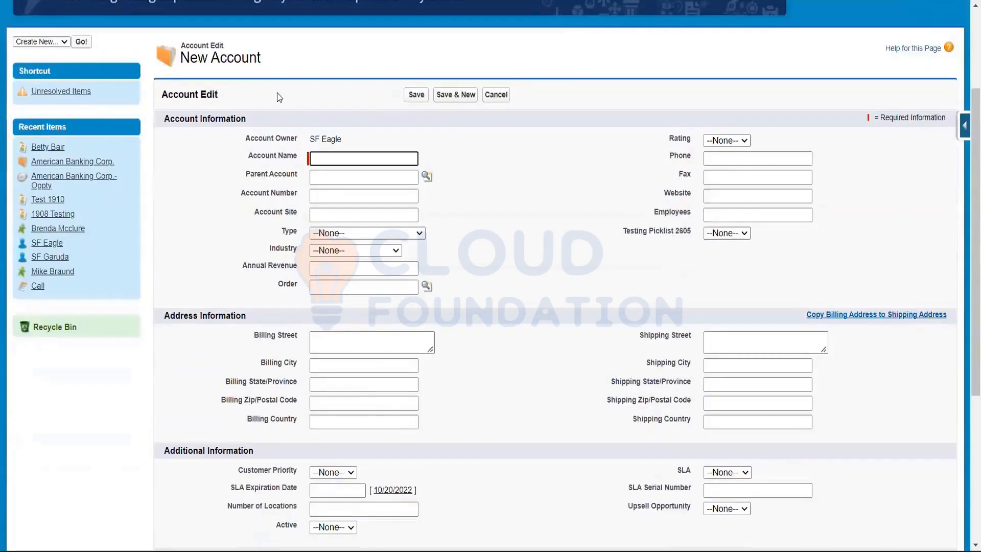
scroll(384, 105, up, 3)
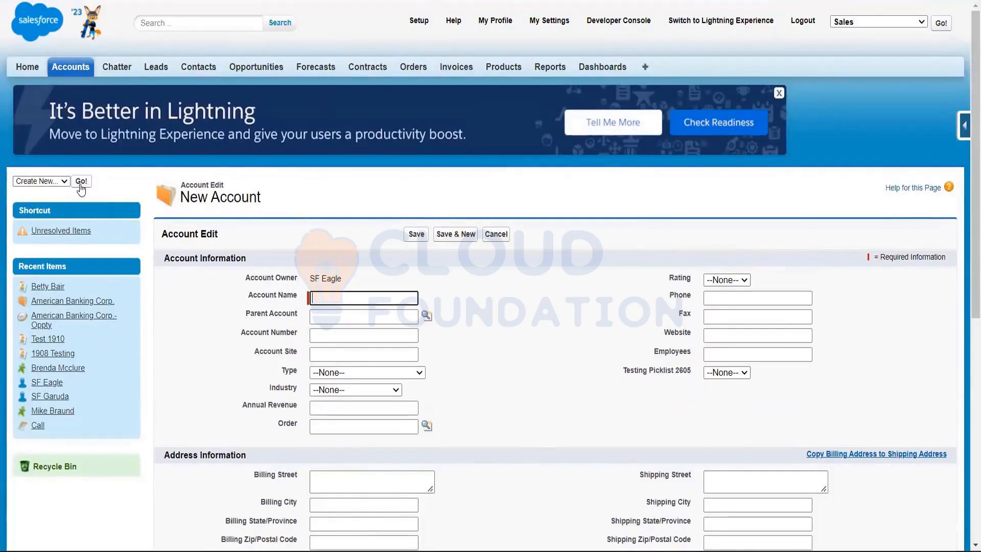
scroll(320, 257, down, 4)
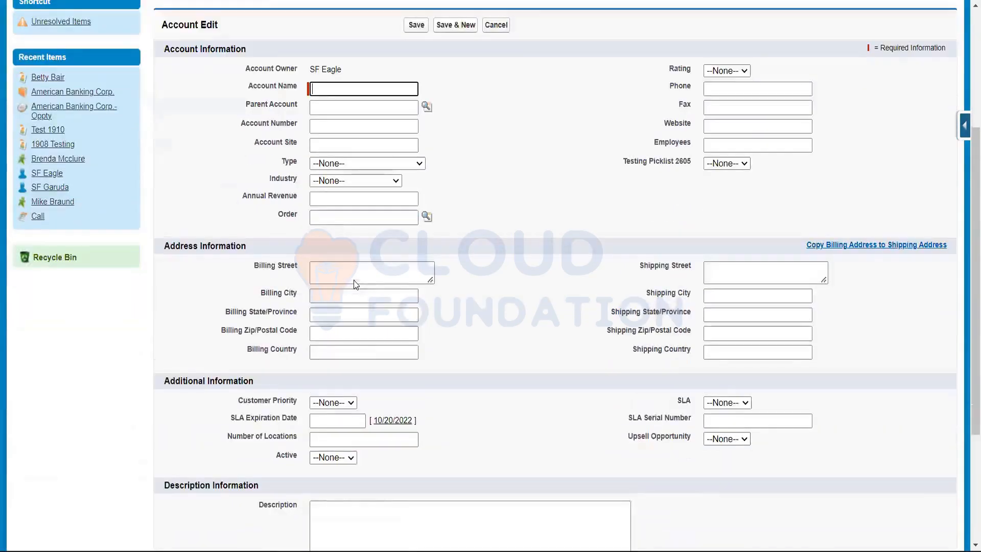
scroll(320, 257, up, 1)
scroll(320, 256, up, 3)
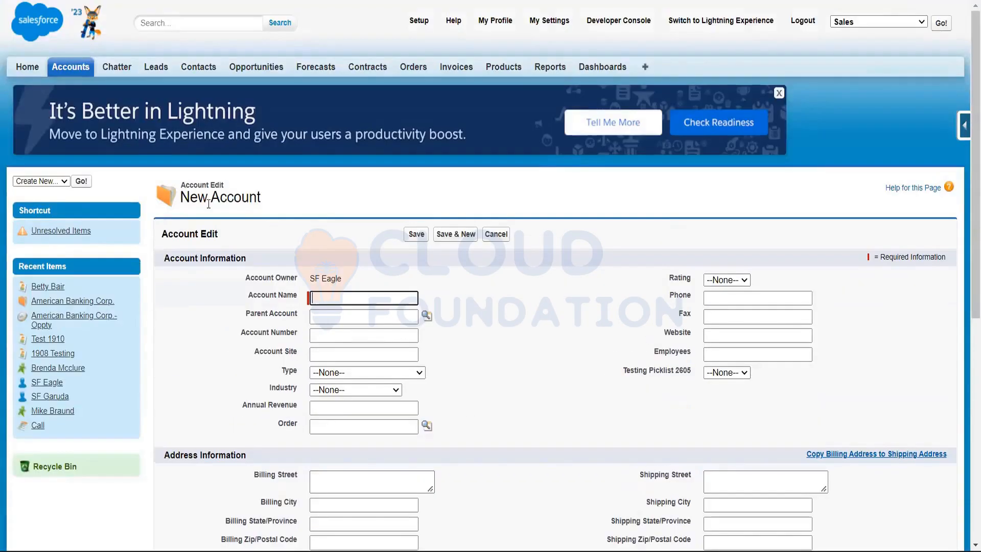
click(505, 240)
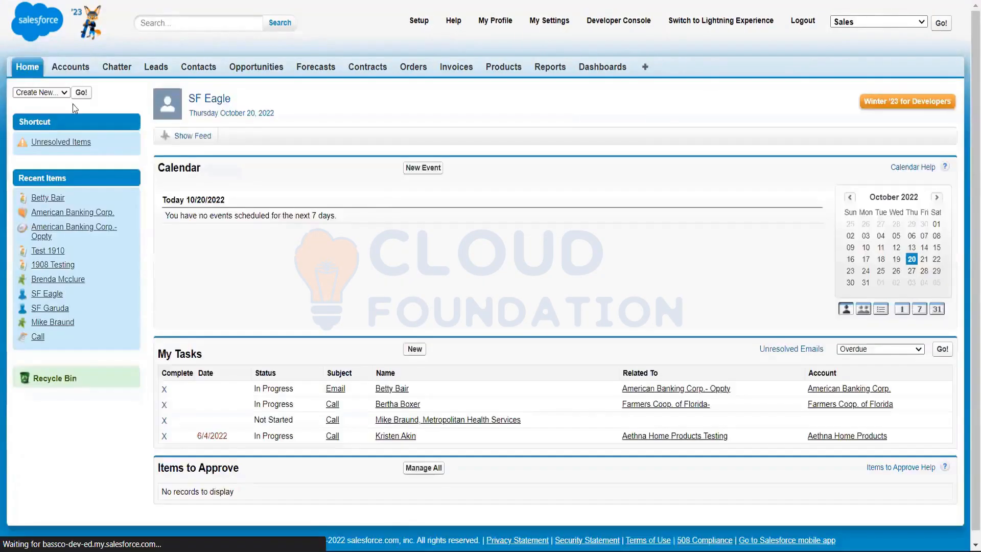
Open a new account form from the Recent Accounts section of the Accounts page, look over its fields, and cancel it
click(65, 72)
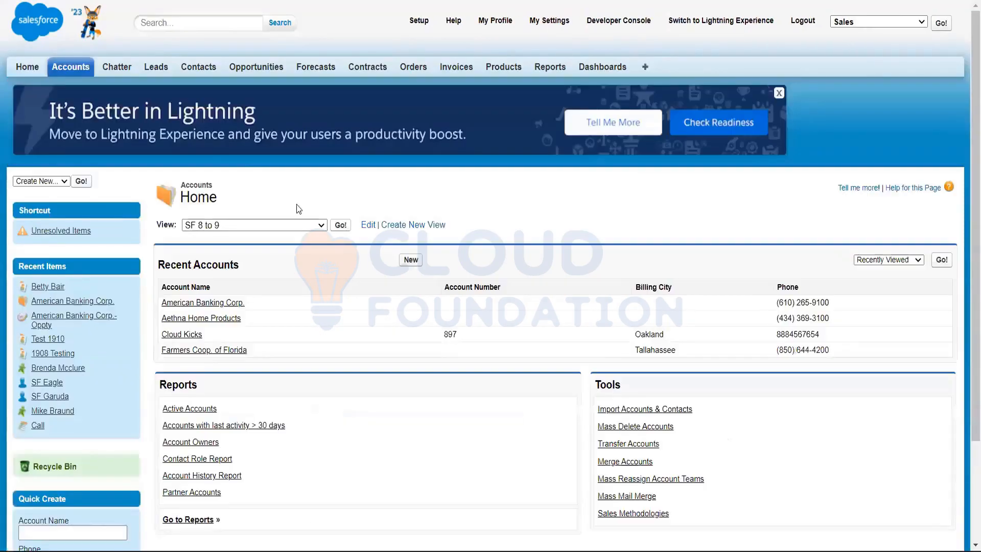
scroll(407, 199, down, 3)
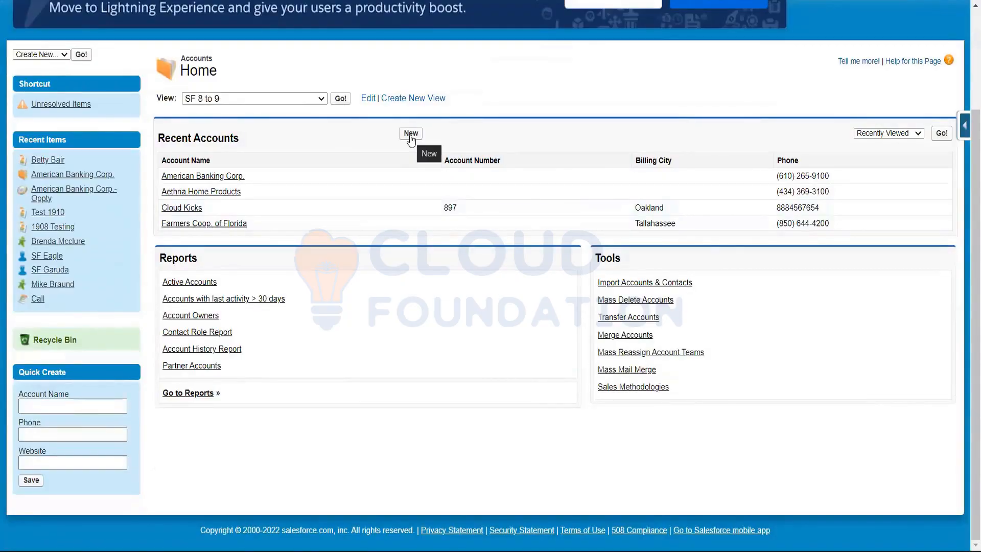
click(410, 134)
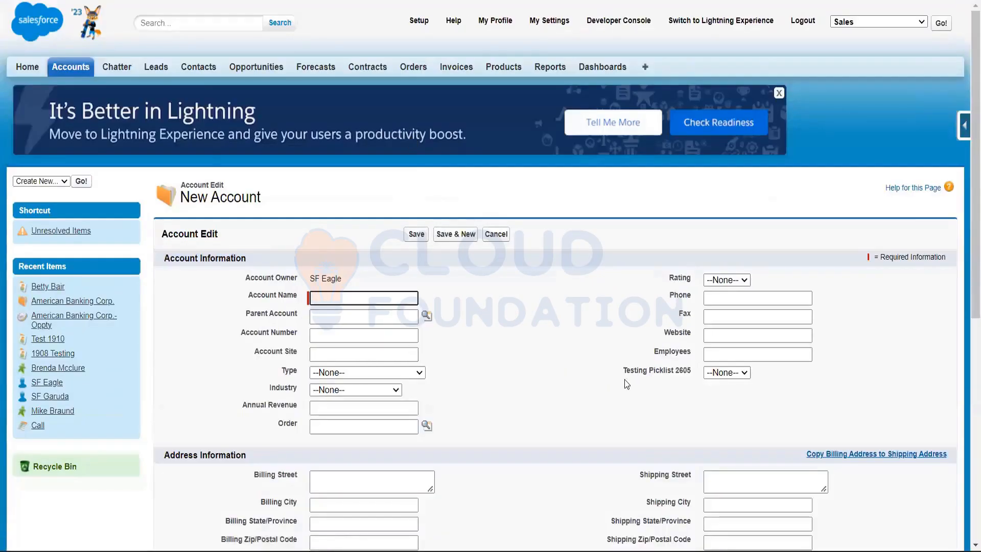
scroll(624, 379, down, 8)
scroll(623, 377, up, 8)
click(504, 237)
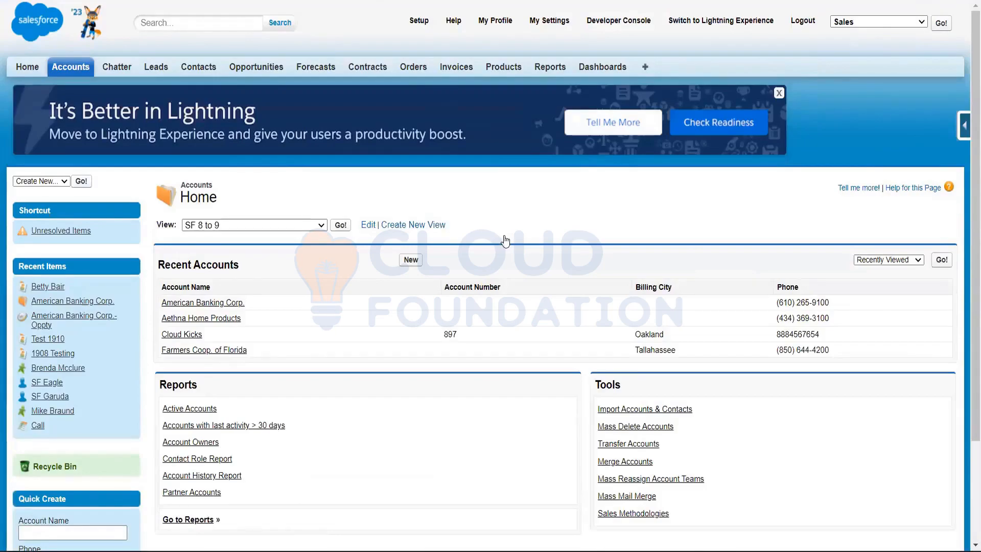
View the Home, Accounts, Contacts and Opportunities pages in turn to compare their layouts and record creation options
click(28, 69)
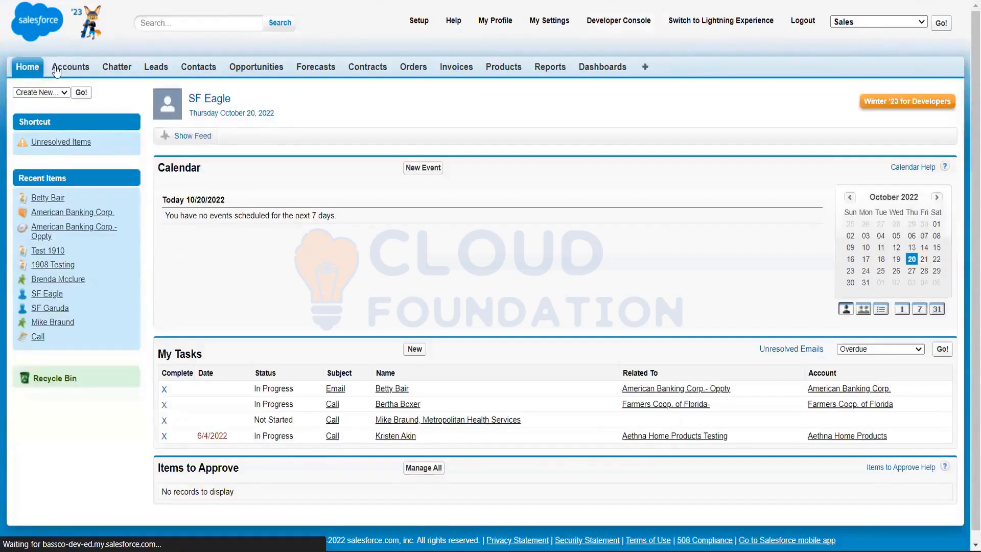
click(70, 67)
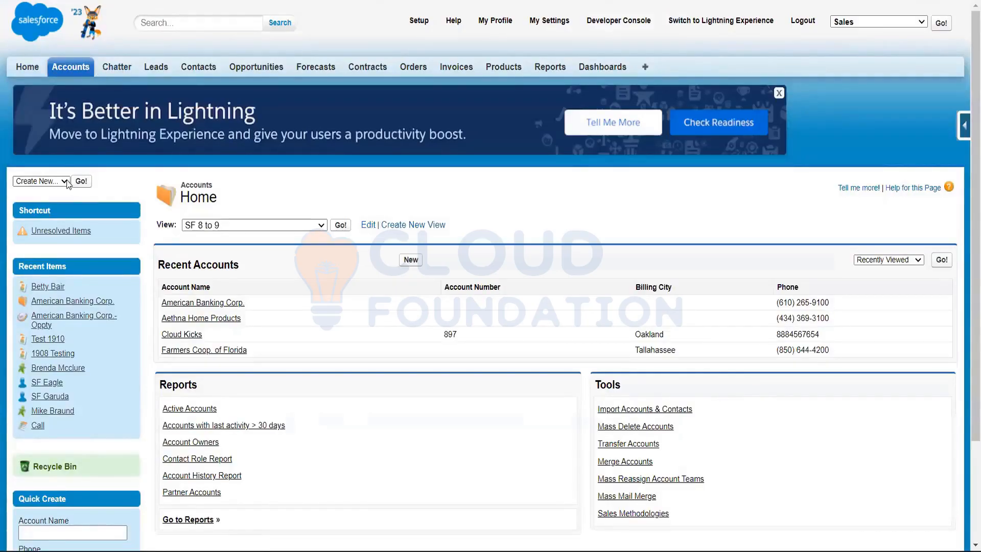
click(198, 71)
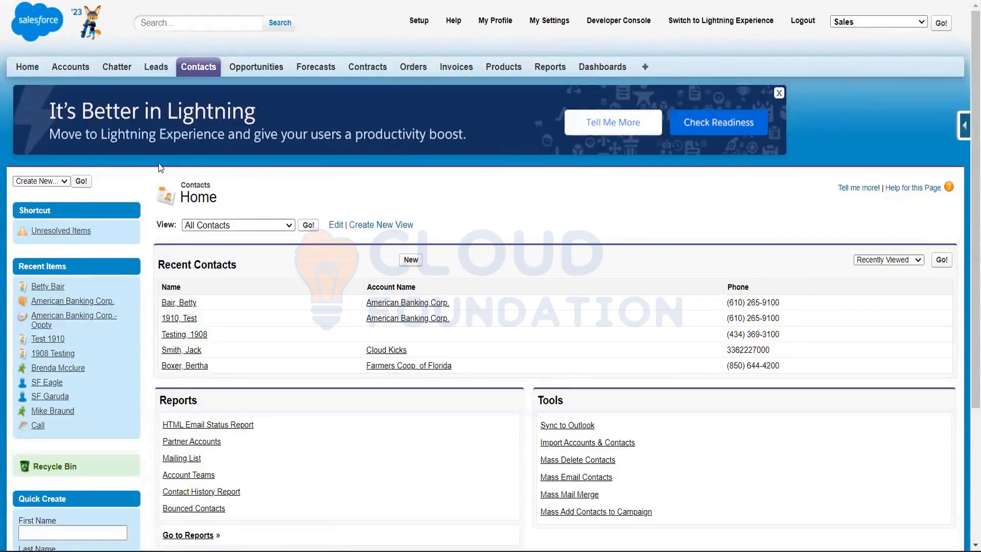
click(257, 69)
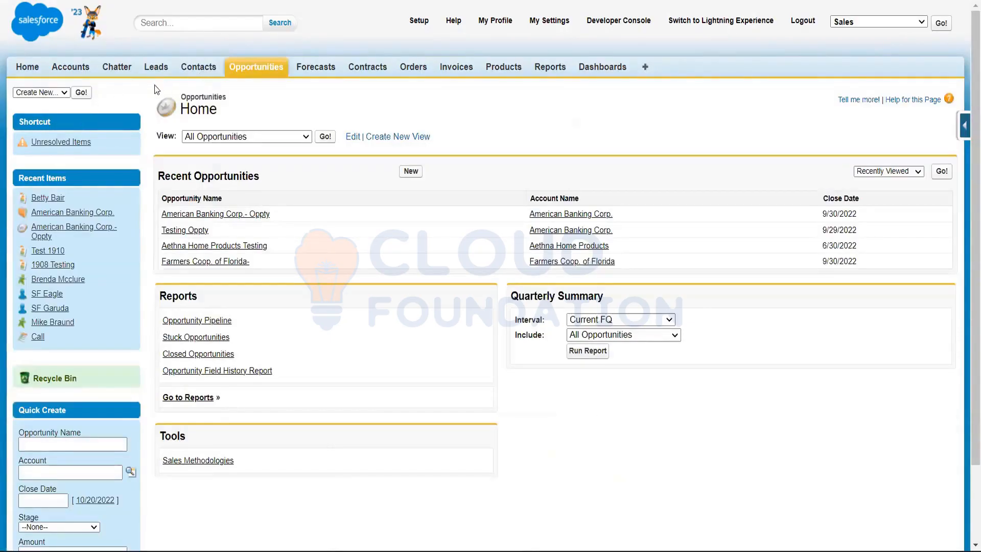
Examine the Leads home page, including its recent leads and the Quick Create fields
click(155, 67)
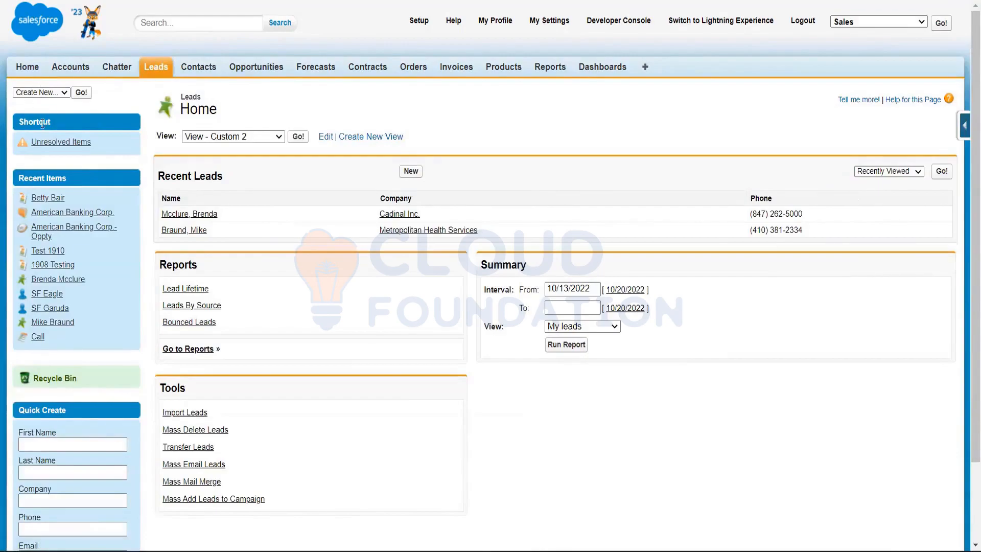
scroll(42, 123, down, 2)
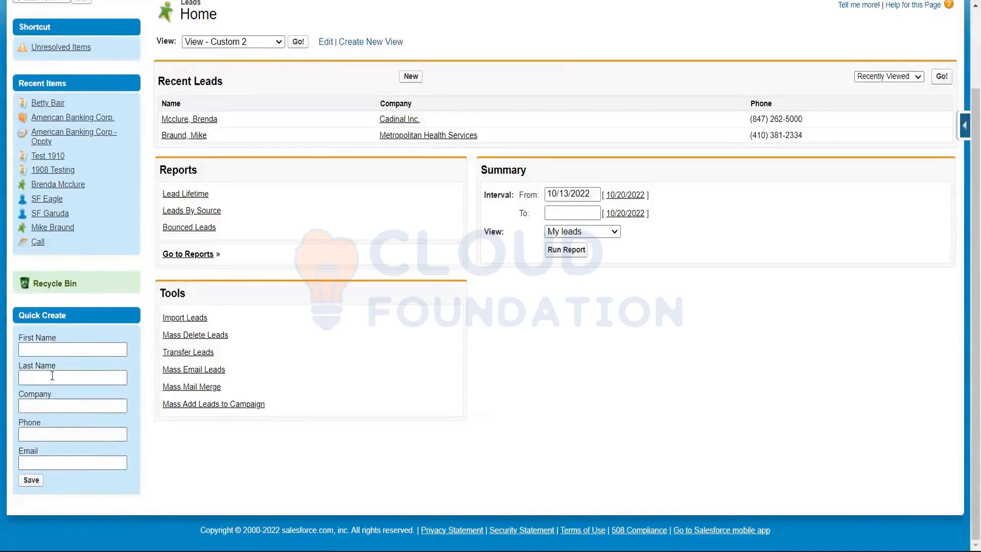
scroll(79, 342, up, 2)
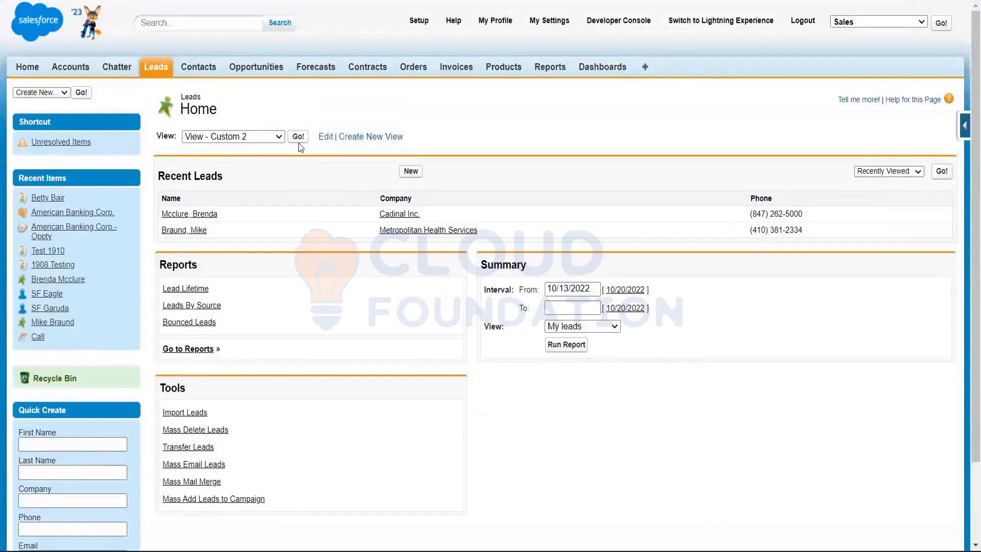
scroll(98, 368, down, 2)
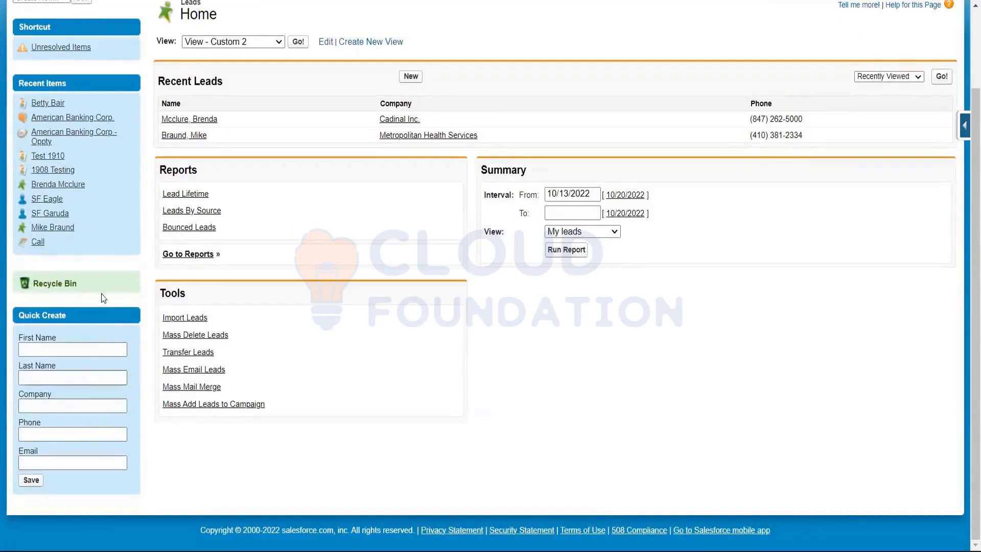
scroll(99, 324, up, 2)
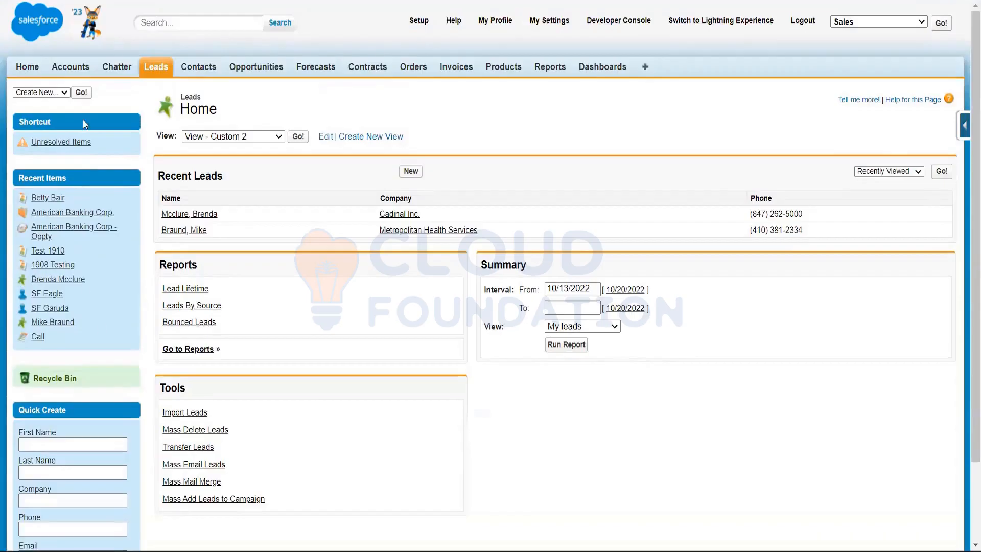
Examine the Contacts home page, including the recent contacts, the new record option and the Quick Create fields
click(198, 66)
scroll(119, 216, down, 4)
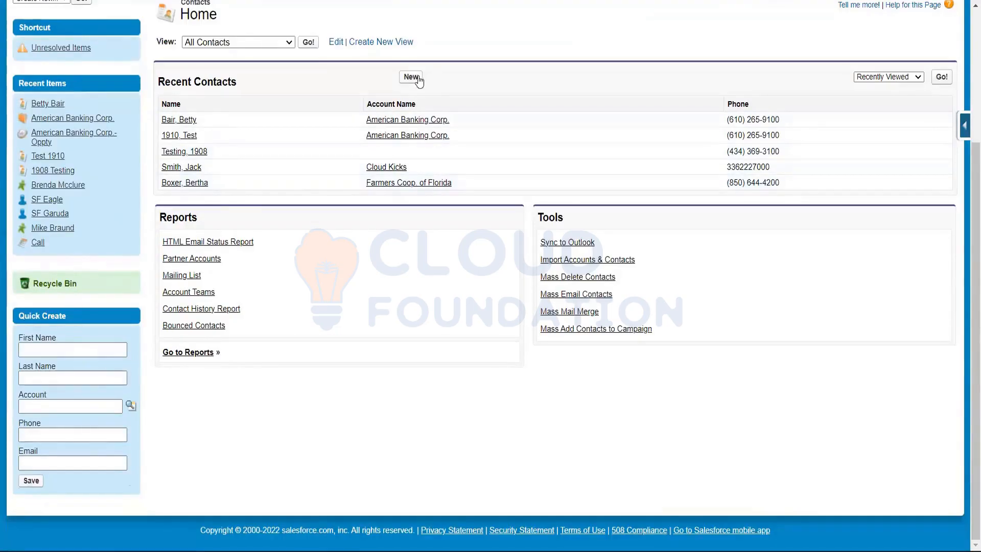
scroll(88, 81, up, 4)
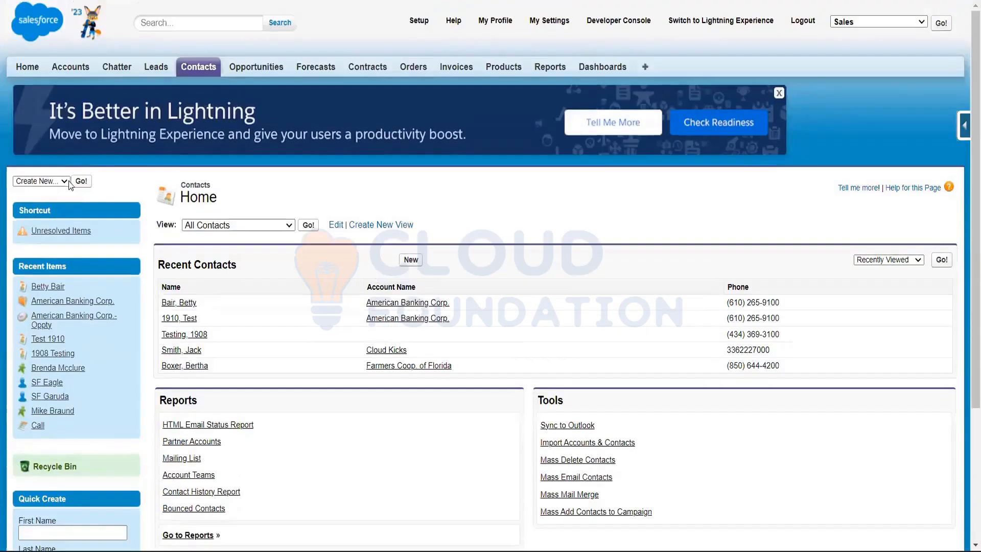
scroll(70, 185, down, 4)
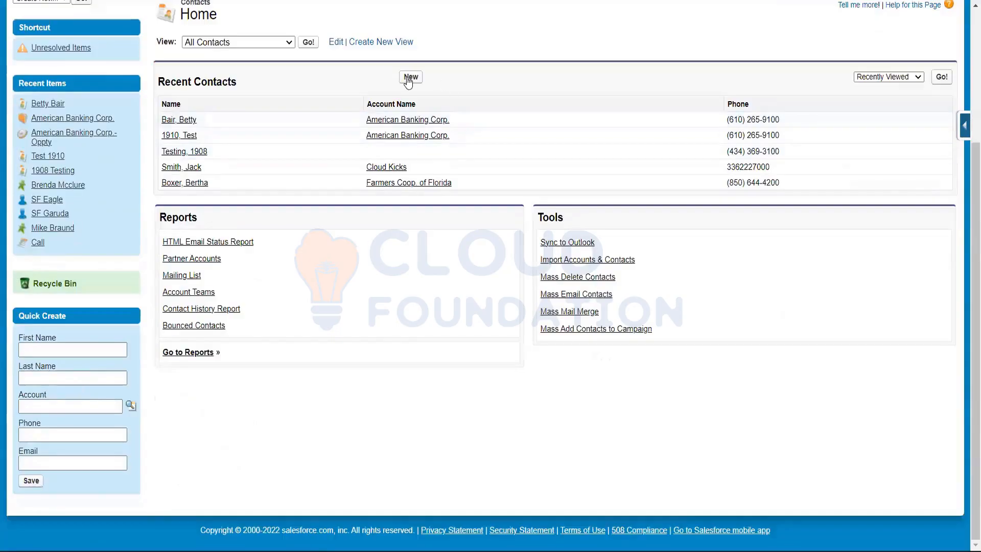
scroll(462, 207, up, 2)
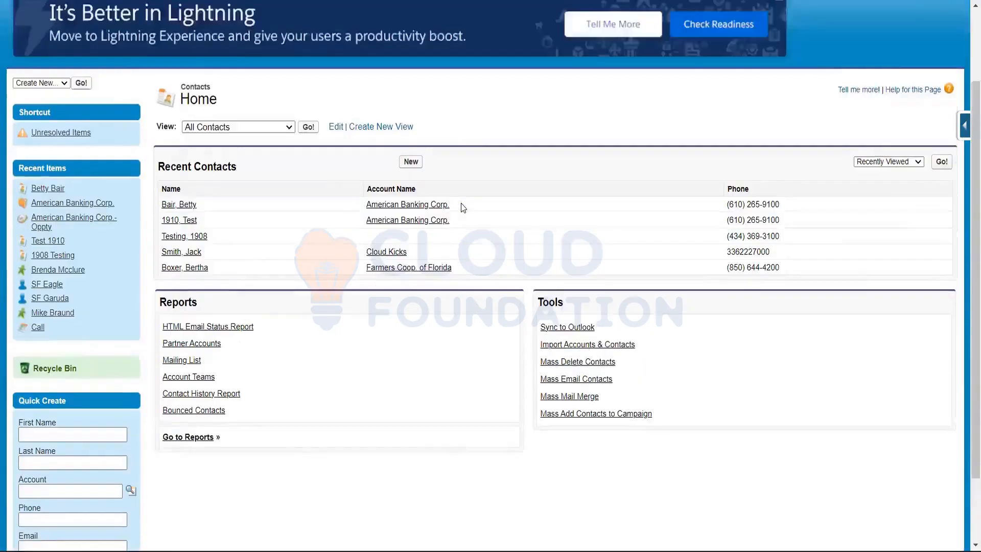
scroll(463, 206, up, 2)
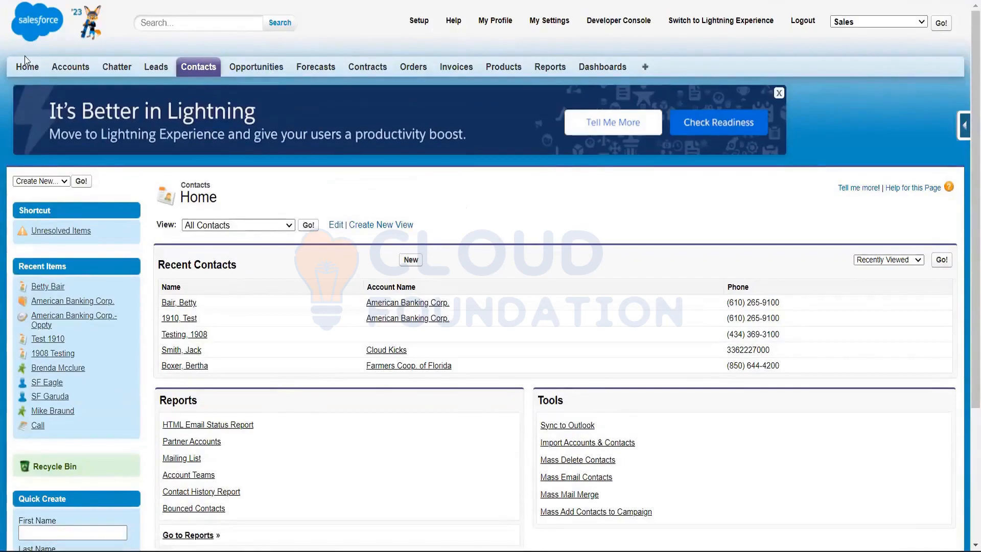
Open the American Banking Corp. account from the recent accounts and review its details and related orders, contacts, opportunities and cases
click(28, 71)
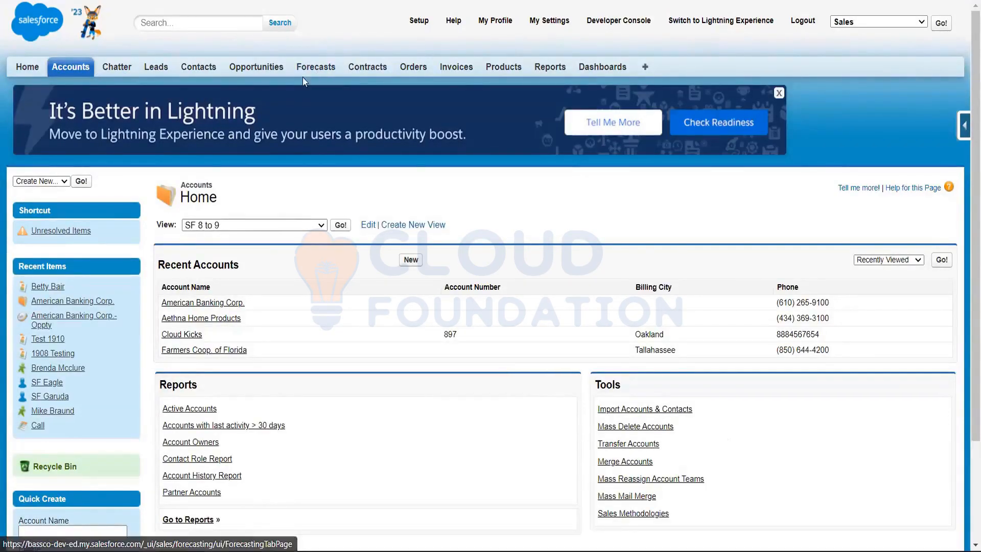
scroll(256, 211, down, 3)
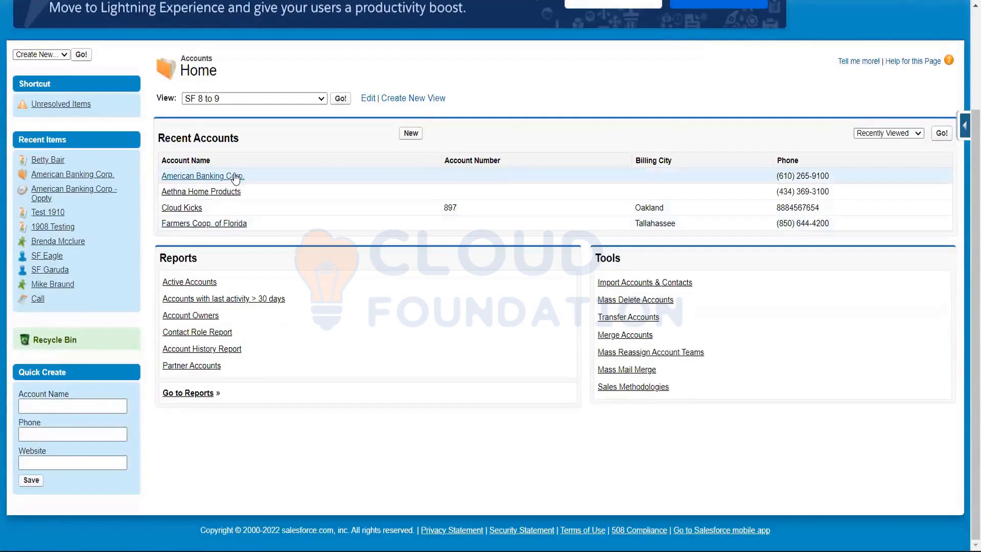
click(234, 176)
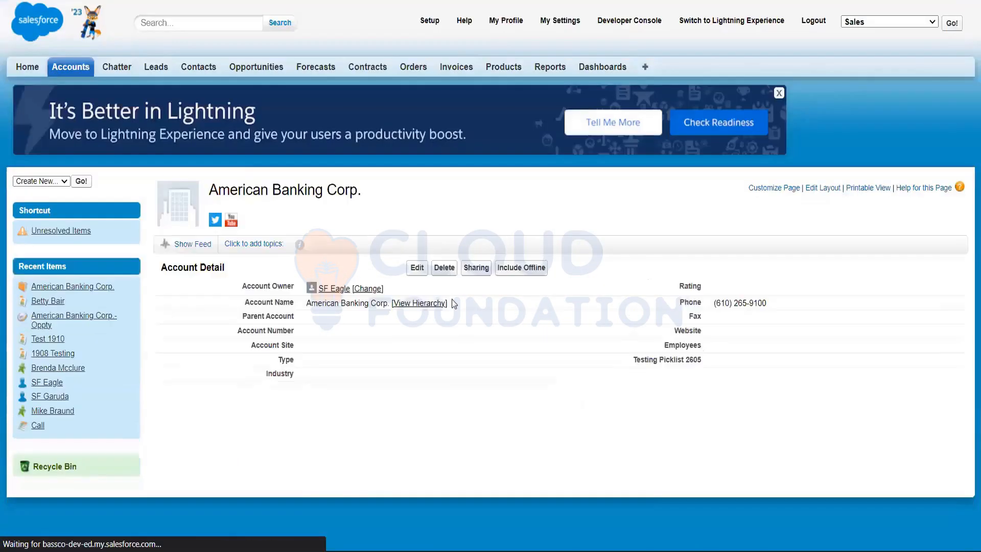
scroll(393, 272, down, 3)
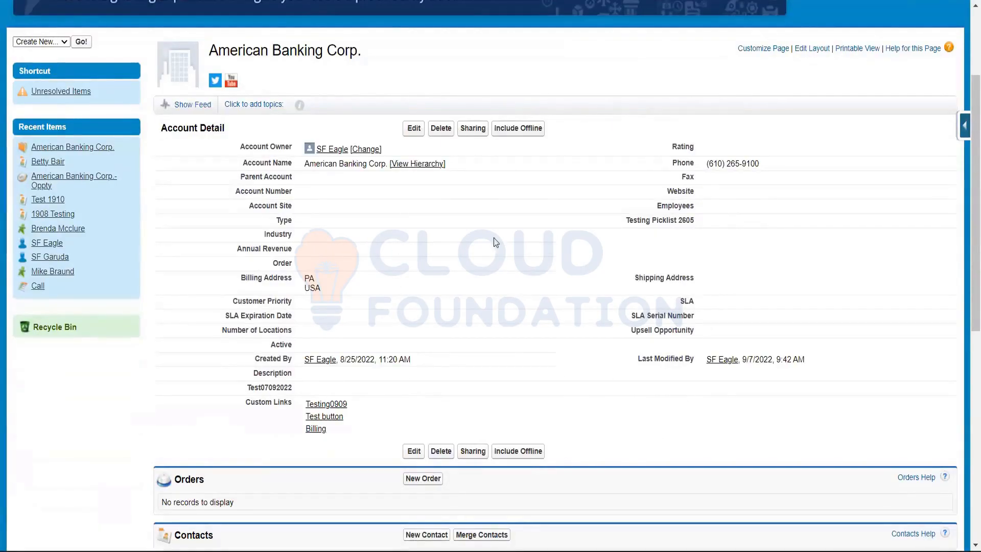
scroll(635, 165, down, 1)
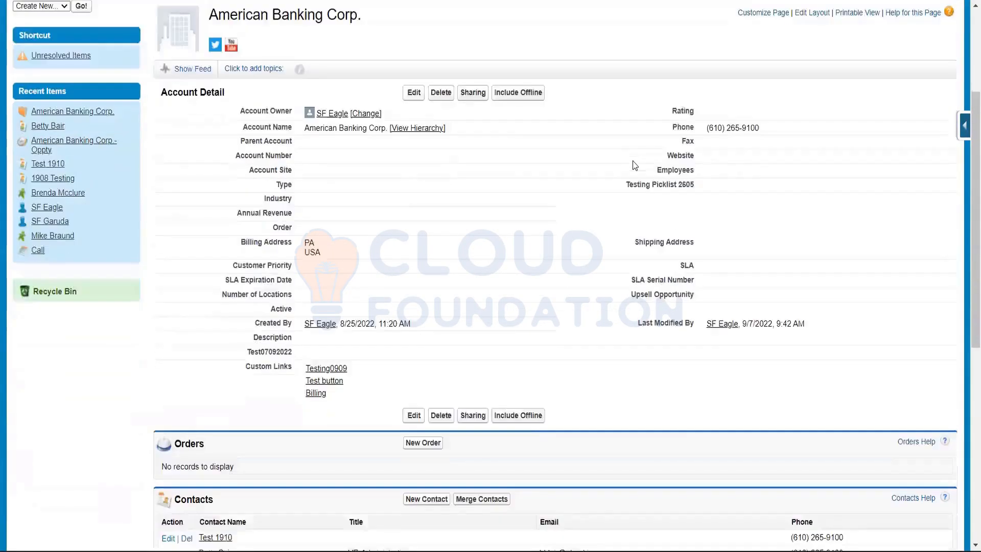
scroll(633, 165, down, 4)
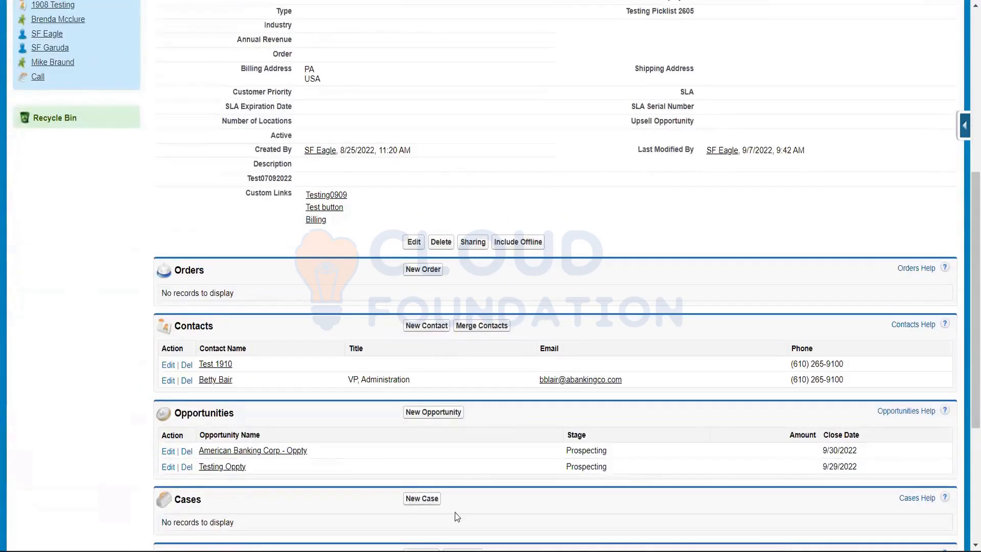
scroll(593, 217, up, 8)
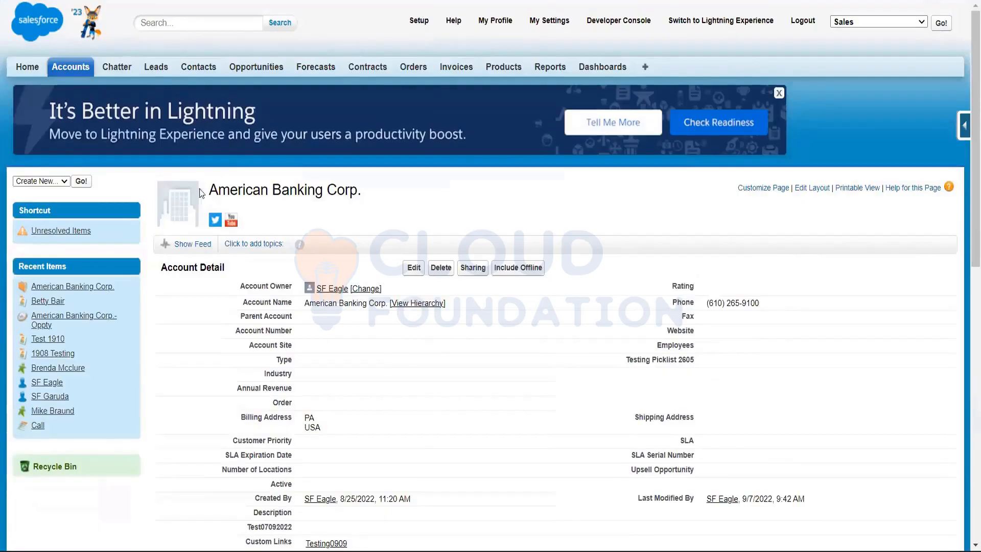
Examine the field labels in the American Banking Corp. account details, from Account Owner down to Billing Address and the custom links
scroll(494, 457, down, 5)
scroll(494, 458, up, 5)
scroll(457, 286, down, 3)
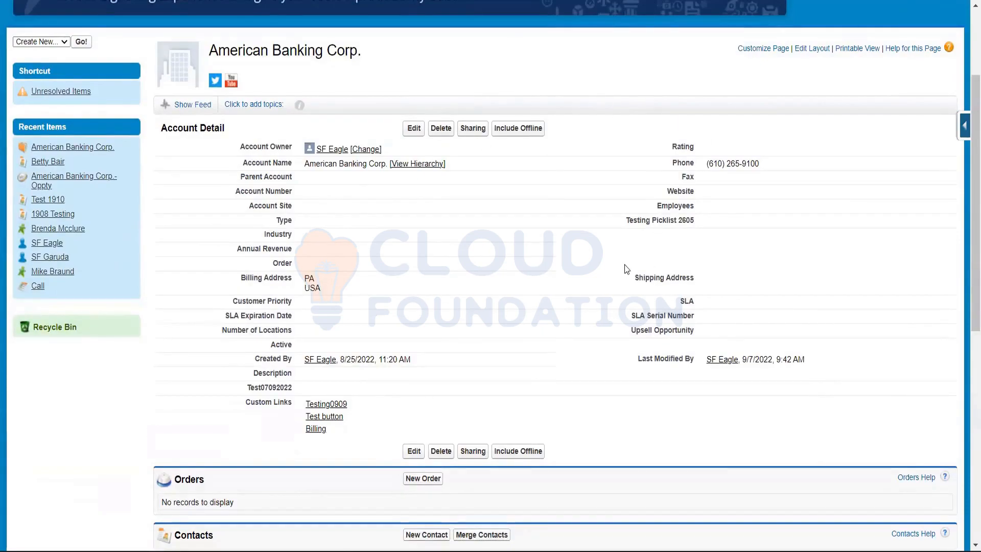
drag(240, 147, 292, 164)
drag(228, 176, 296, 183)
drag(227, 193, 295, 237)
drag(233, 249, 297, 263)
click(253, 274)
drag(240, 277, 300, 275)
click(305, 265)
scroll(520, 208, up, 3)
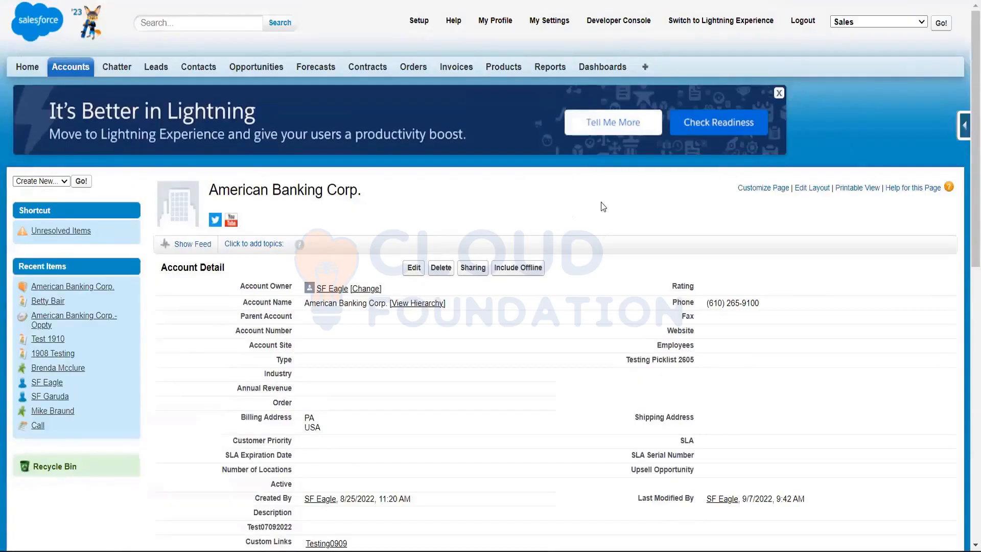
scroll(601, 206, down, 2)
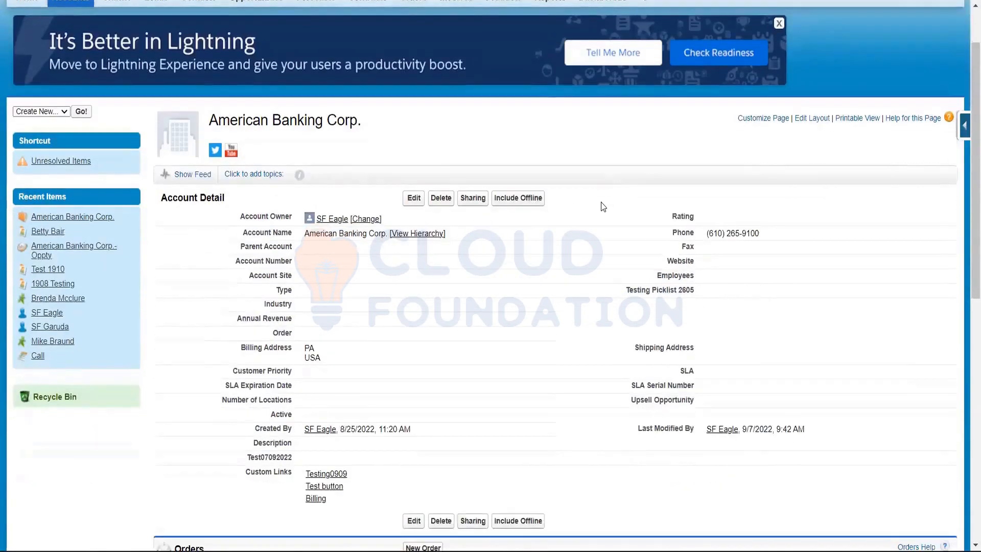
scroll(966, 234, up, 2)
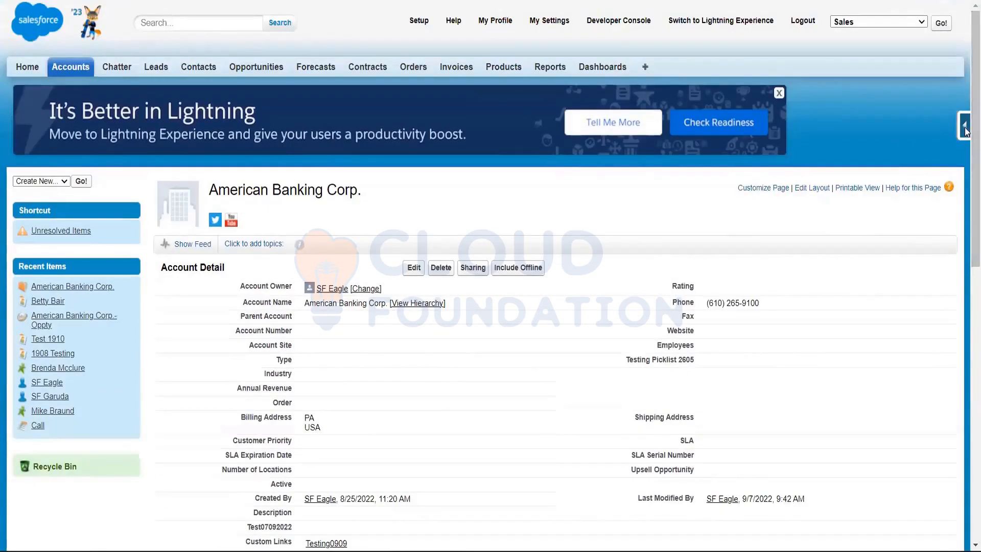
Look through the Force.com quick access menu for the account's field, object, validation rule, layout and import options, and collapse it
mouse_move(966, 131)
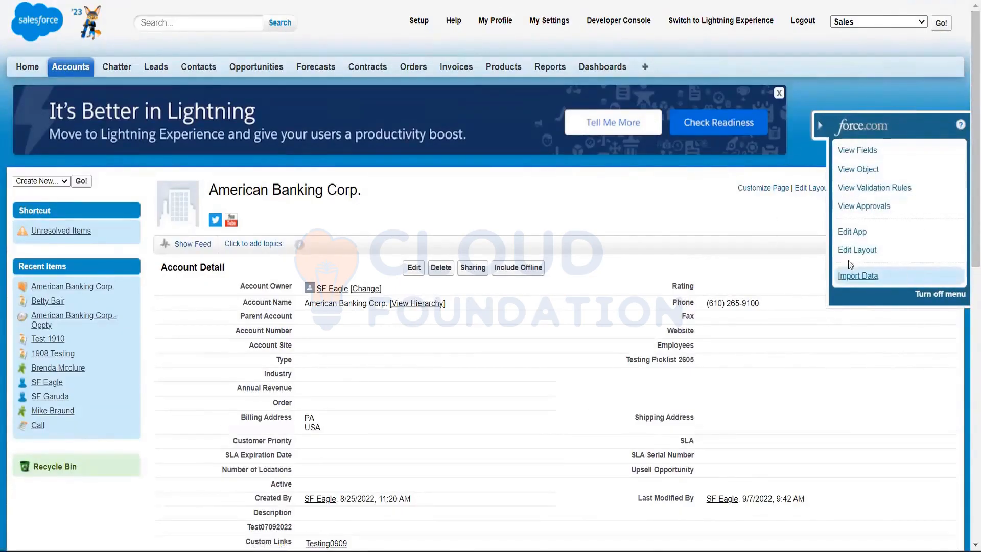
click(819, 124)
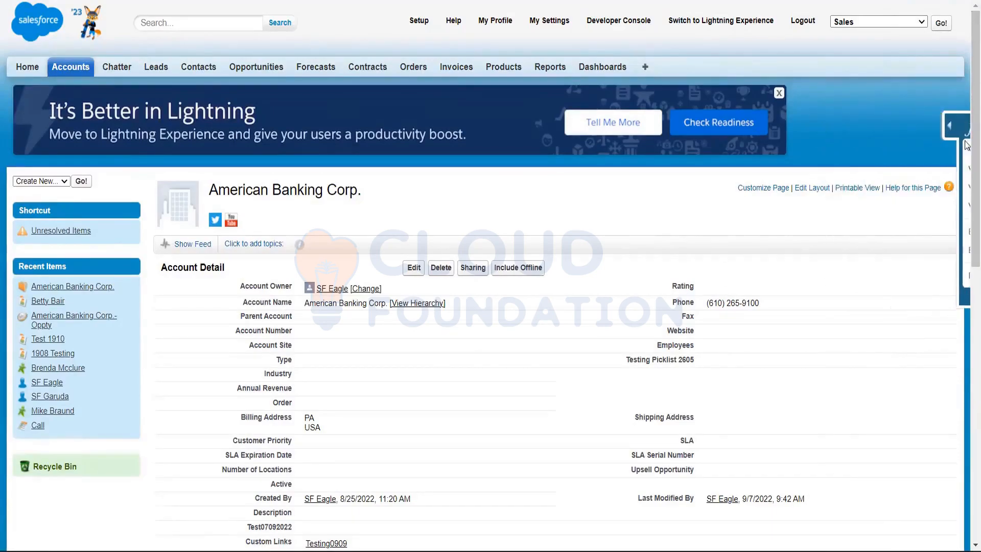
click(964, 129)
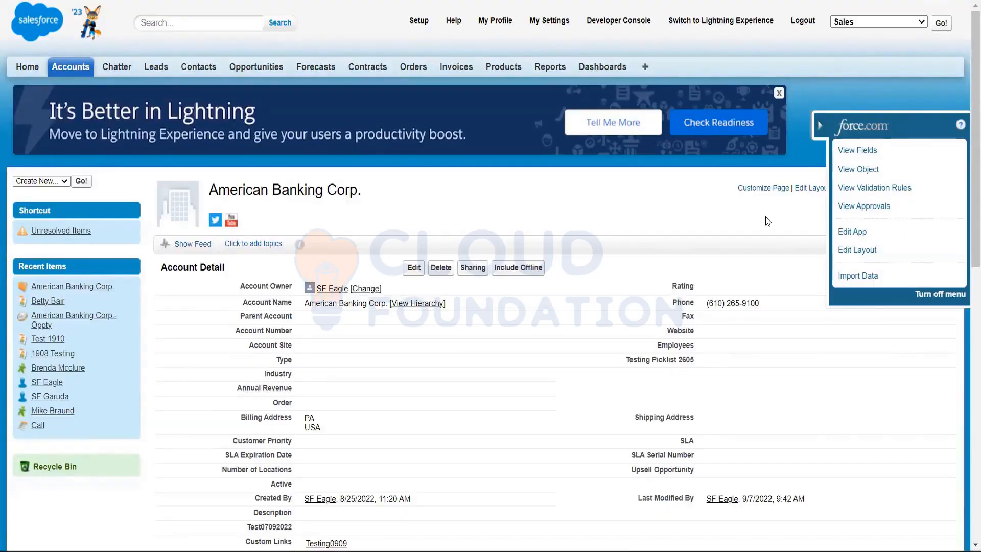
click(823, 126)
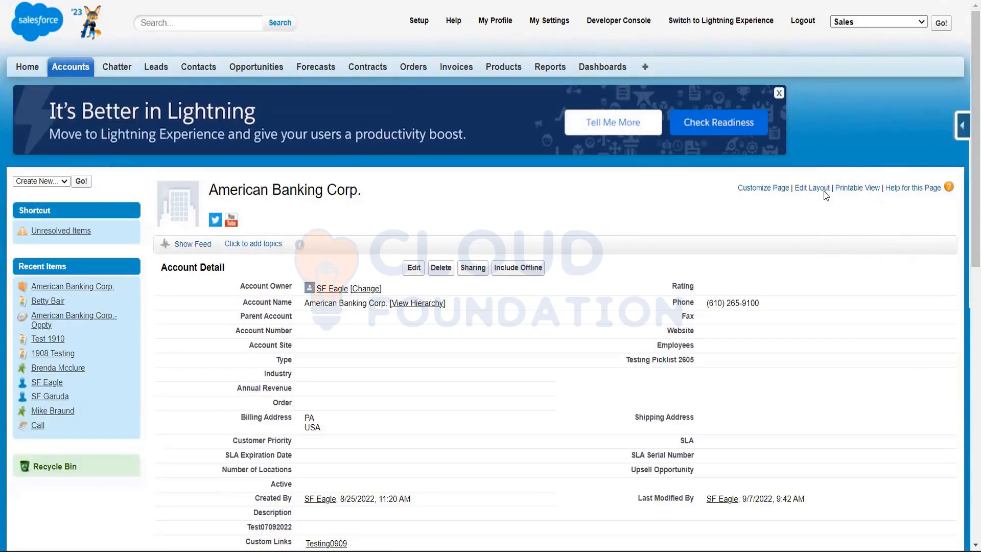
Open the account object's View Fields page in a separate browser tab and switch to it
mouse_move(964, 129)
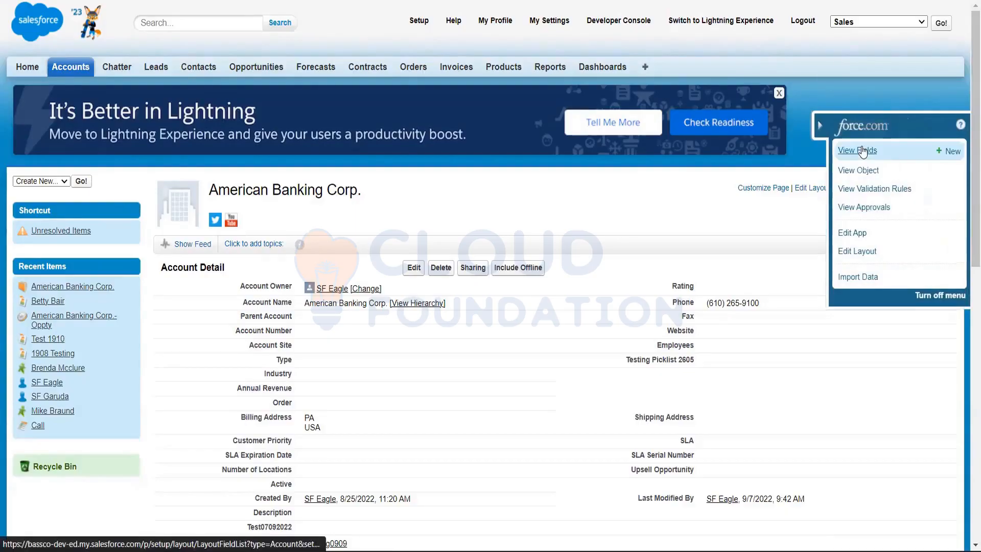
right_click(831, 158)
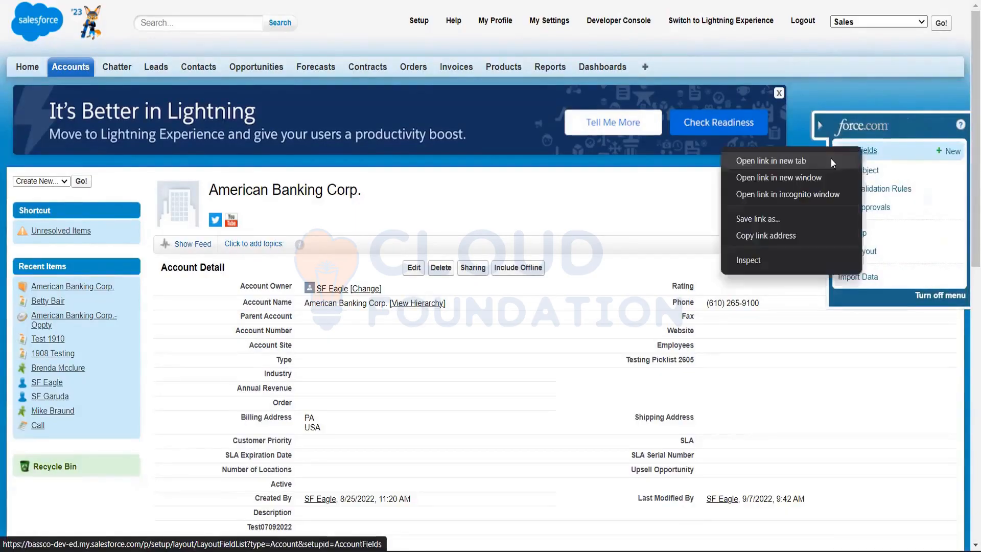
key(Escape)
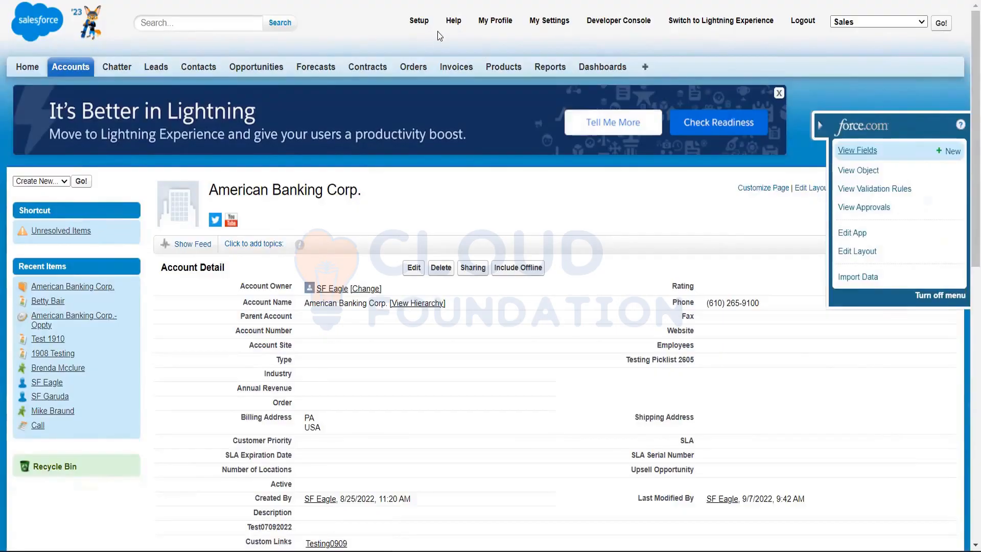
click(232, 0)
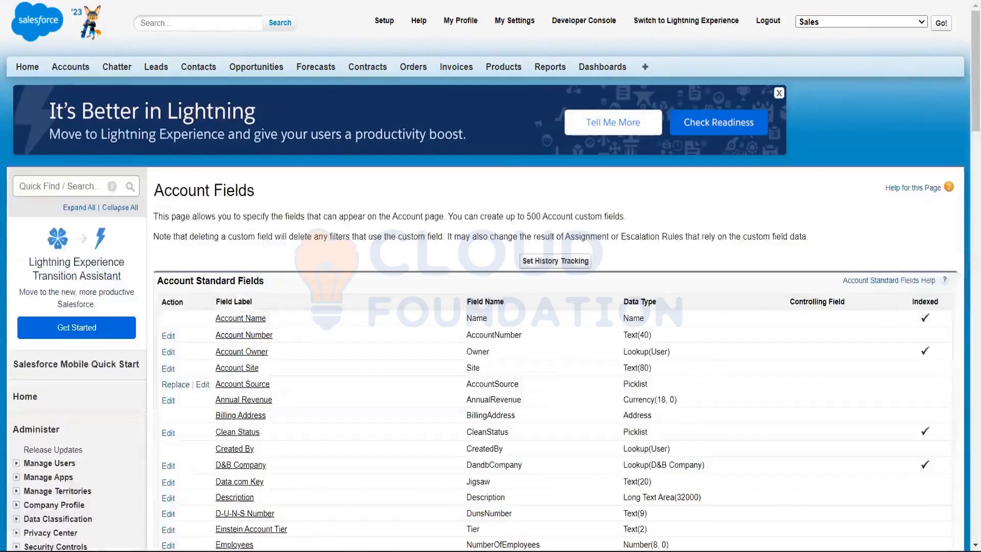
Examine the Account Standard Fields list and the Account Custom Fields & Relationships list, including their labels and data types
scroll(272, 106, down, 5)
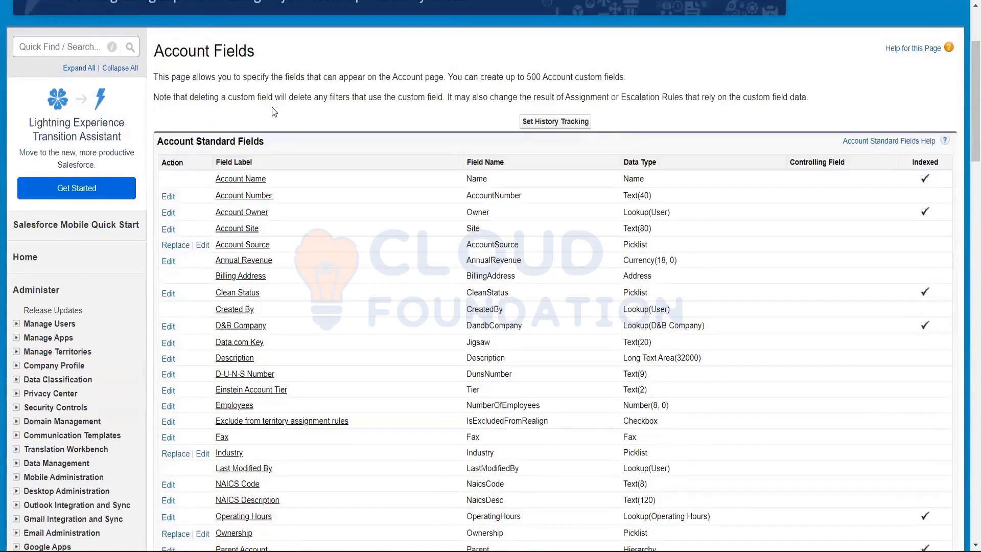
scroll(276, 110, down, 6)
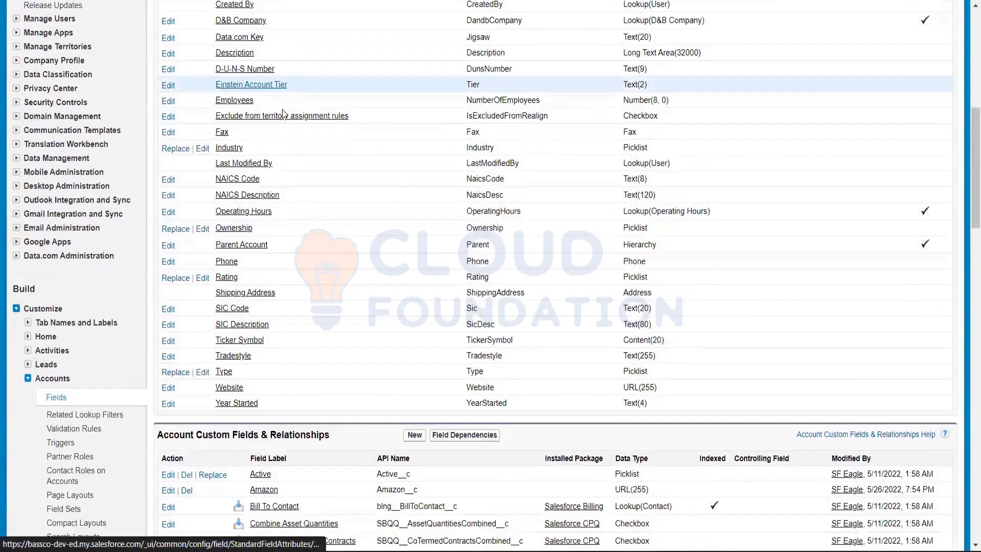
scroll(282, 110, down, 10)
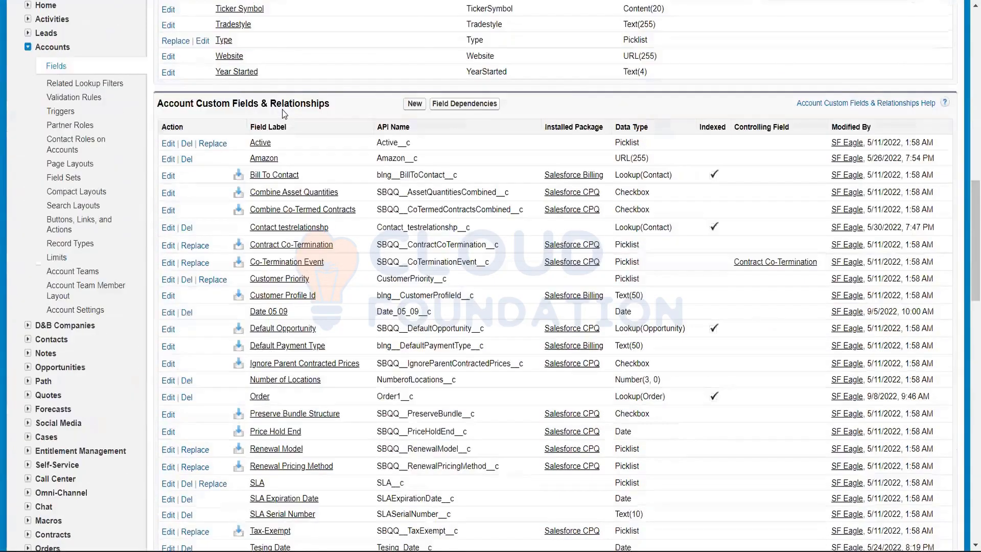
scroll(282, 109, up, 20)
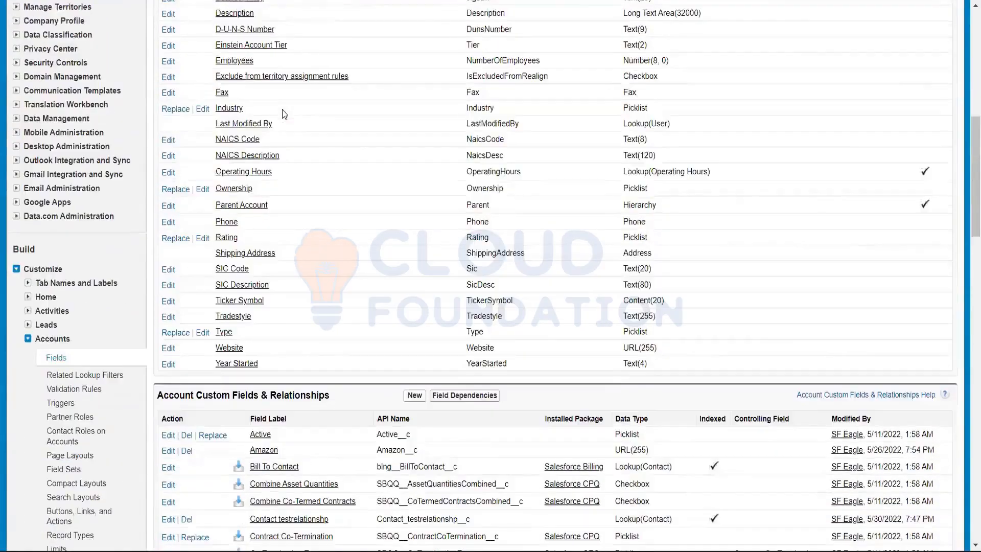
scroll(282, 109, down, 5)
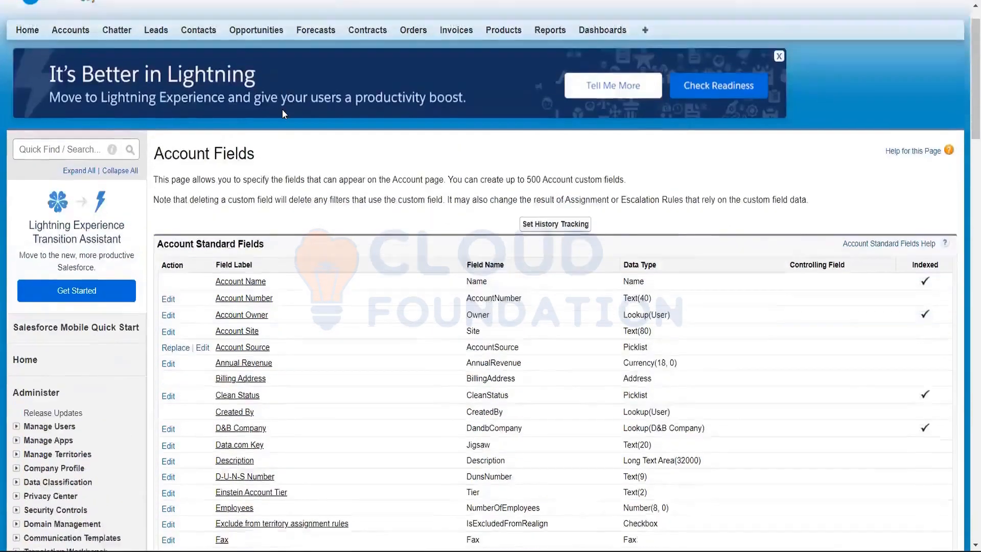
scroll(281, 109, down, 3)
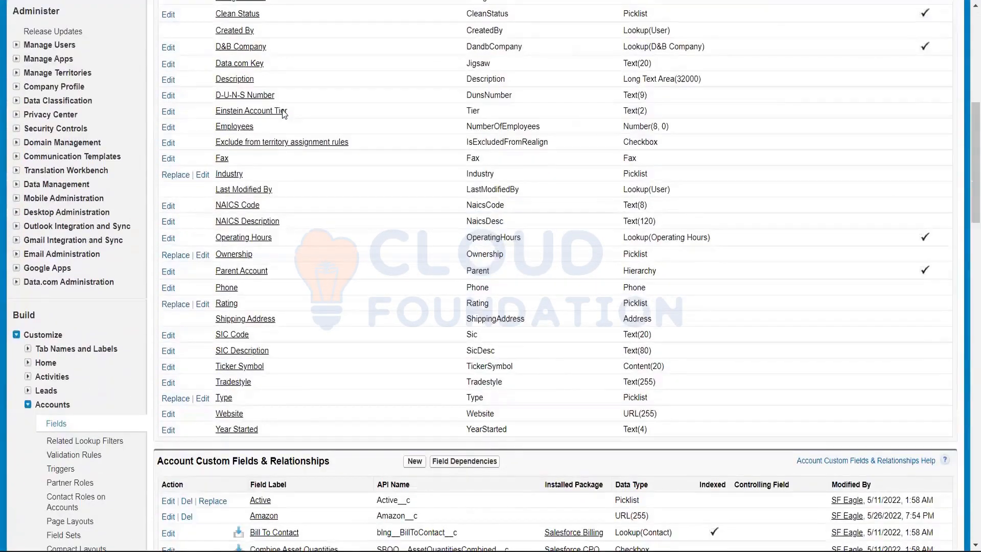
scroll(282, 109, up, 7)
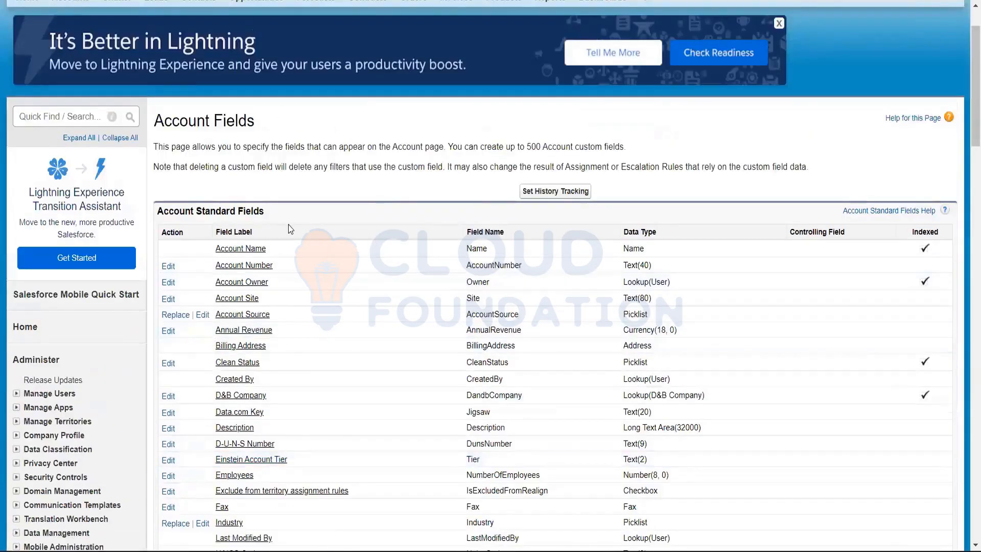
scroll(288, 225, down, 8)
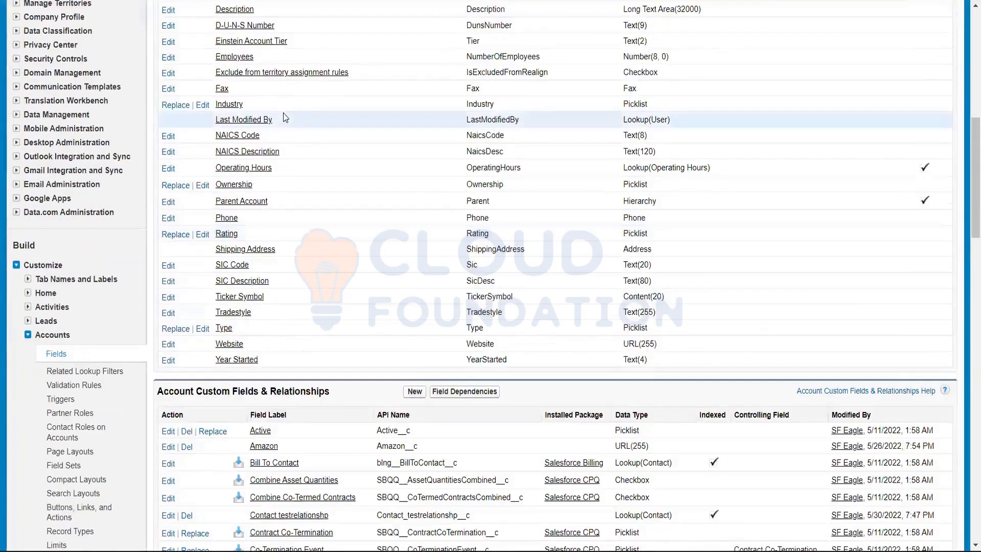
scroll(286, 117, up, 7)
scroll(286, 118, down, 4)
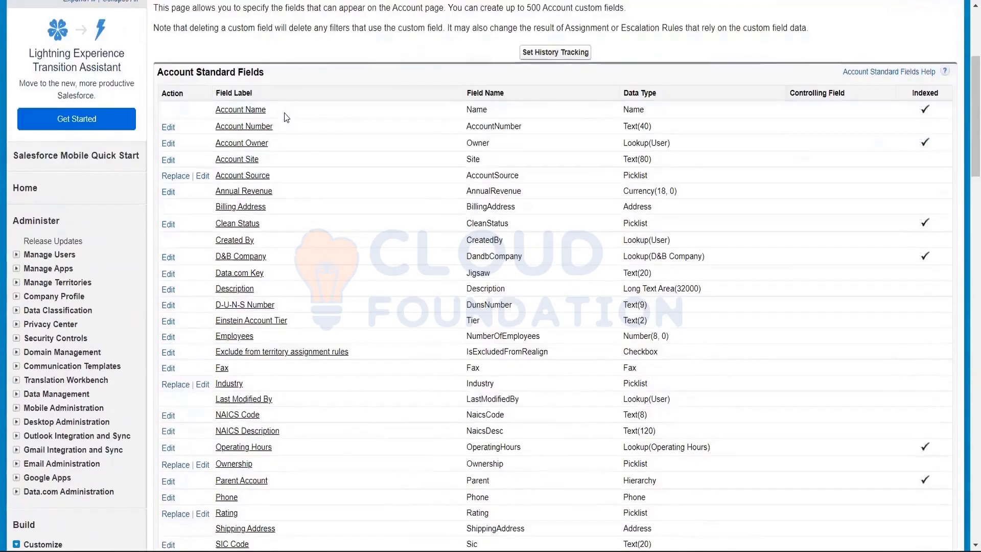
scroll(278, 227, down, 4)
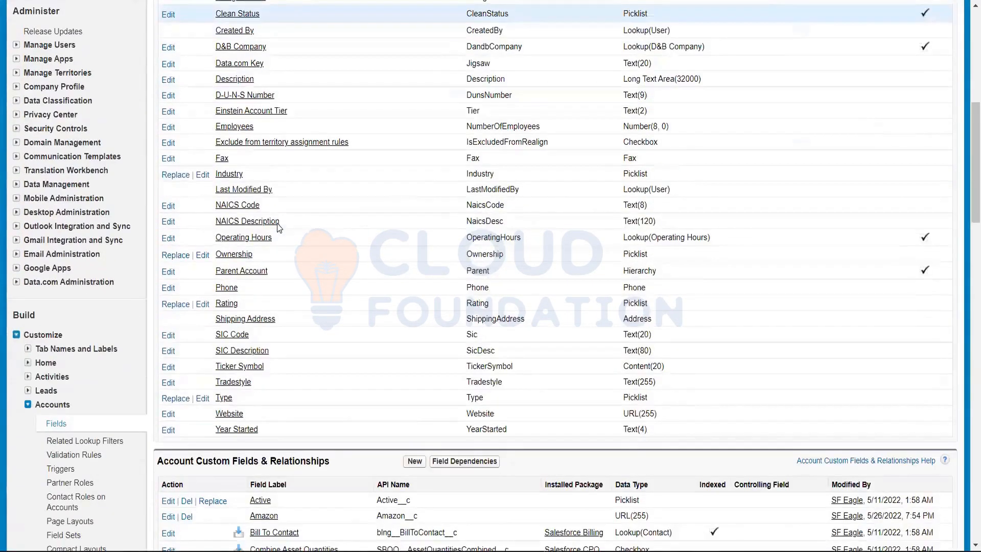
scroll(296, 259, down, 11)
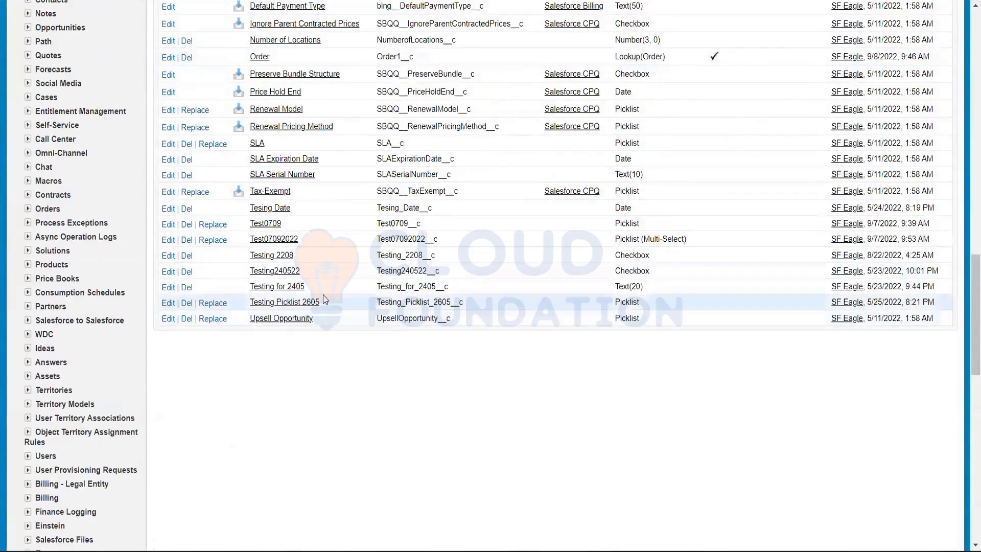
scroll(322, 306, up, 5)
scroll(323, 298, up, 1)
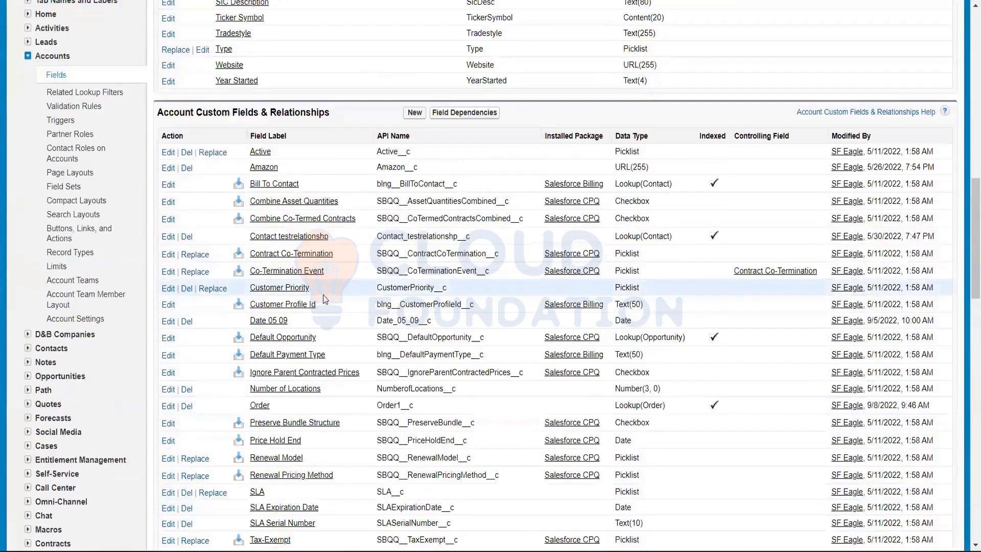
scroll(327, 300, up, 4)
scroll(313, 228, up, 9)
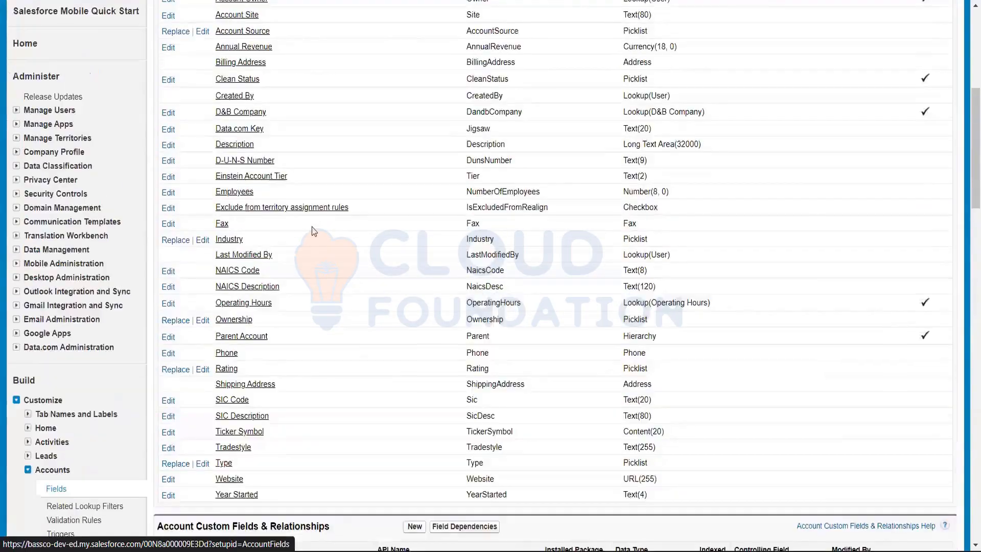
scroll(313, 230, down, 1)
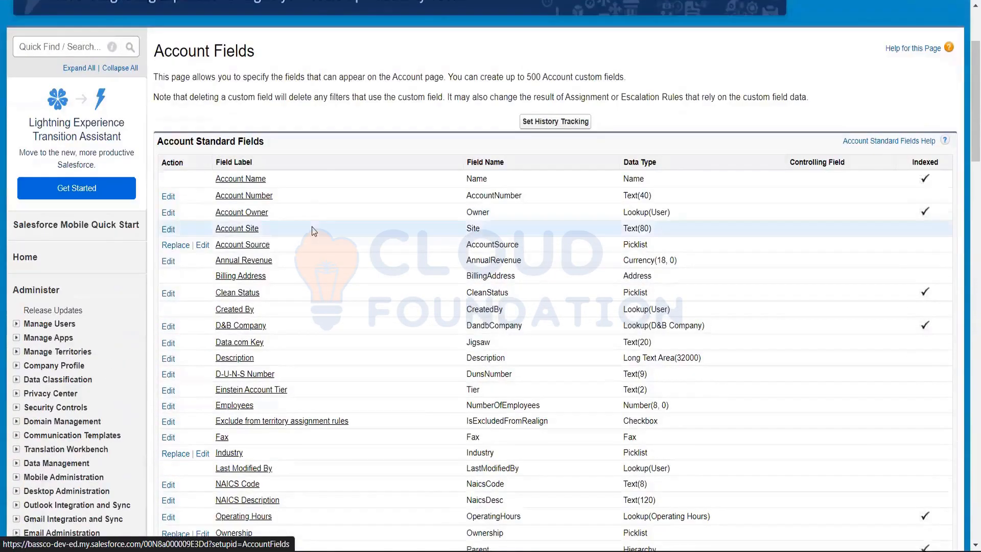
scroll(313, 233, down, 5)
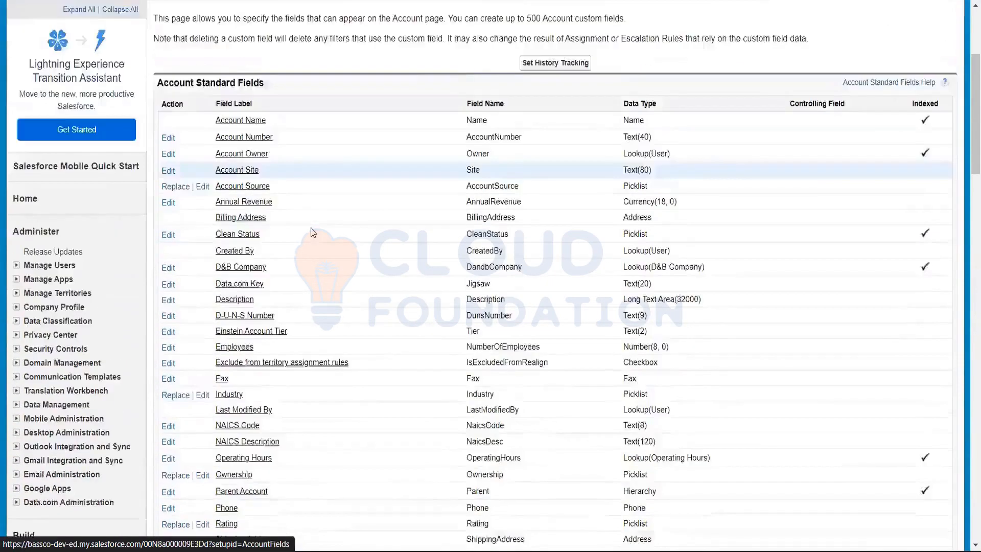
scroll(313, 232, up, 4)
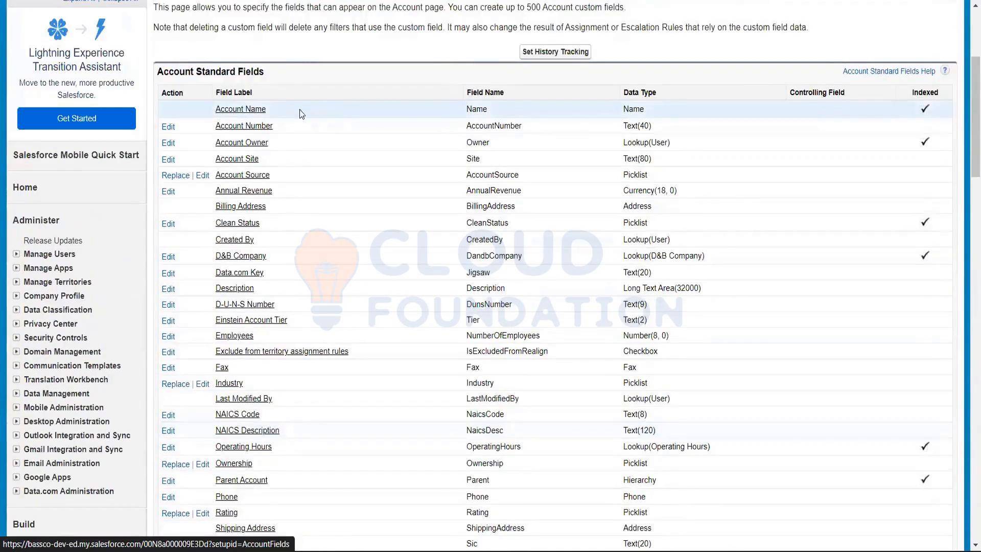
Compare the standard fields' names with the custom fields' API names, highlighting the __c suffix of the Active field
scroll(470, 111, down, 7)
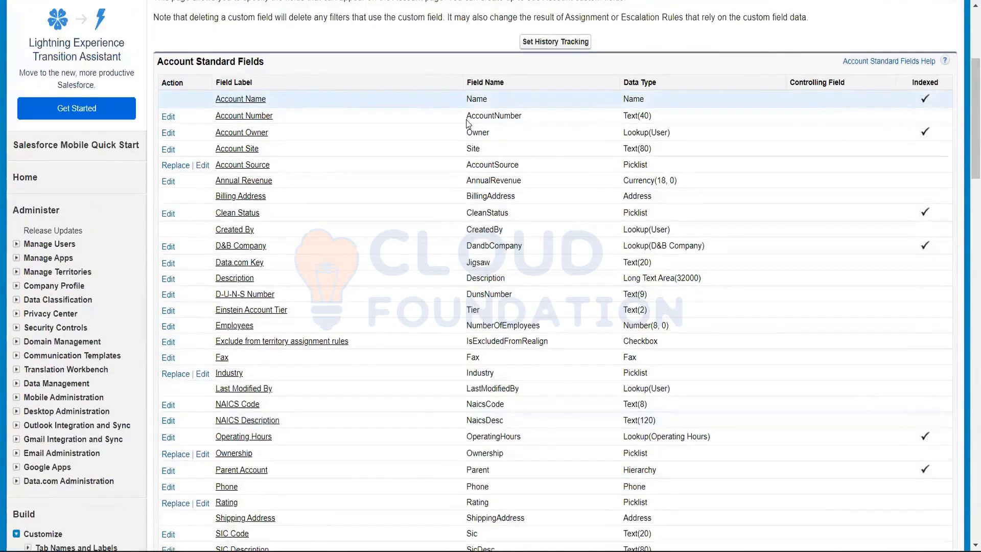
scroll(399, 154, down, 4)
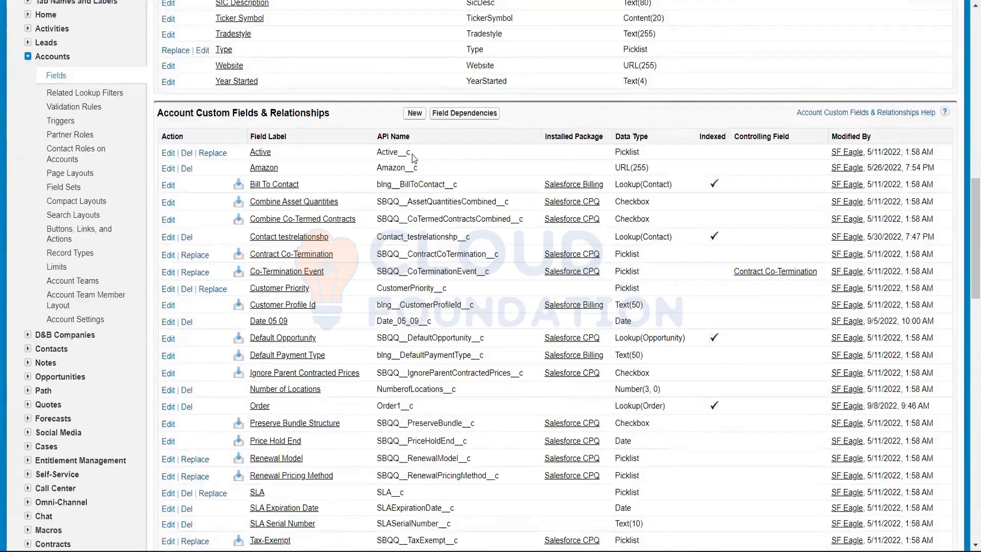
drag(411, 151, 399, 149)
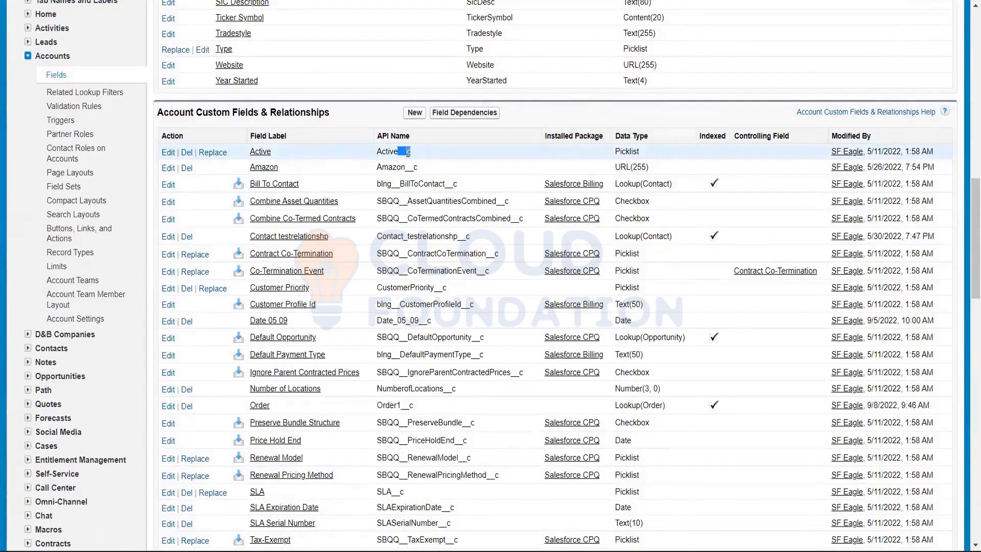
scroll(407, 152, up, 5)
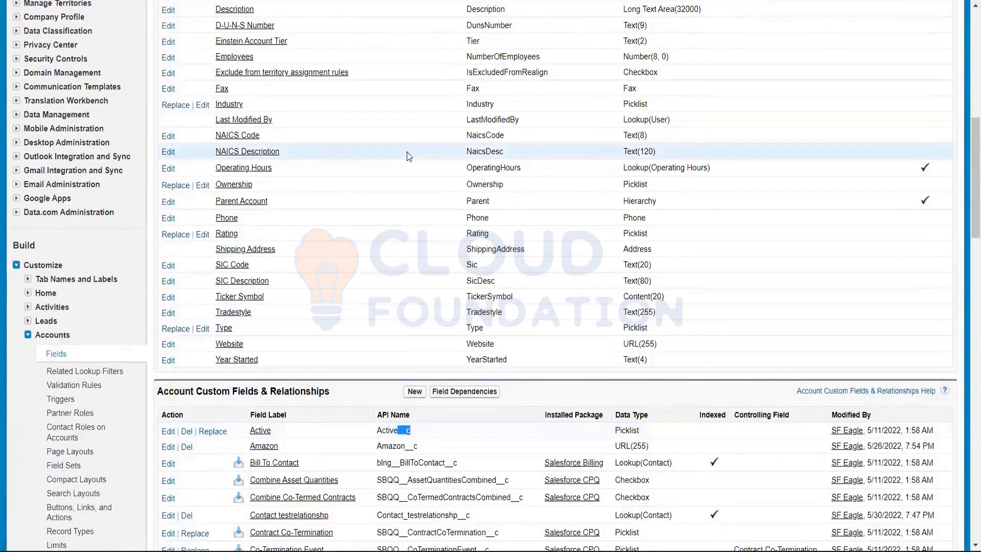
scroll(406, 151, up, 3)
scroll(407, 151, up, 4)
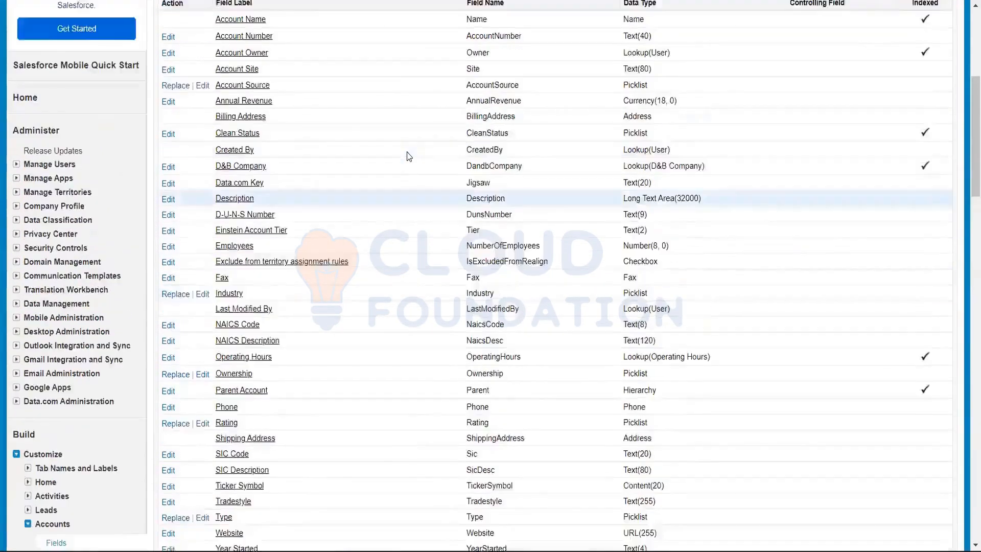
scroll(407, 152, down, 9)
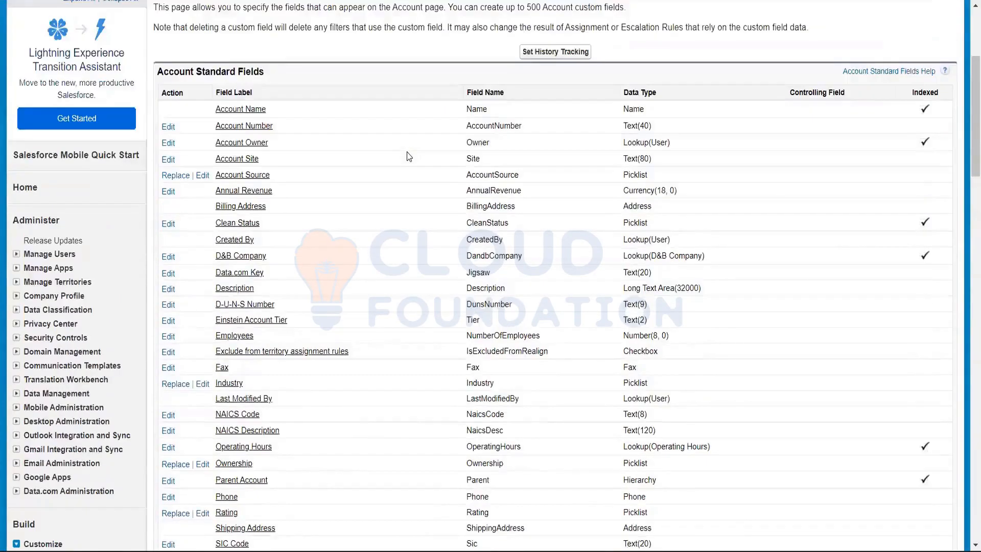
scroll(414, 297, down, 1)
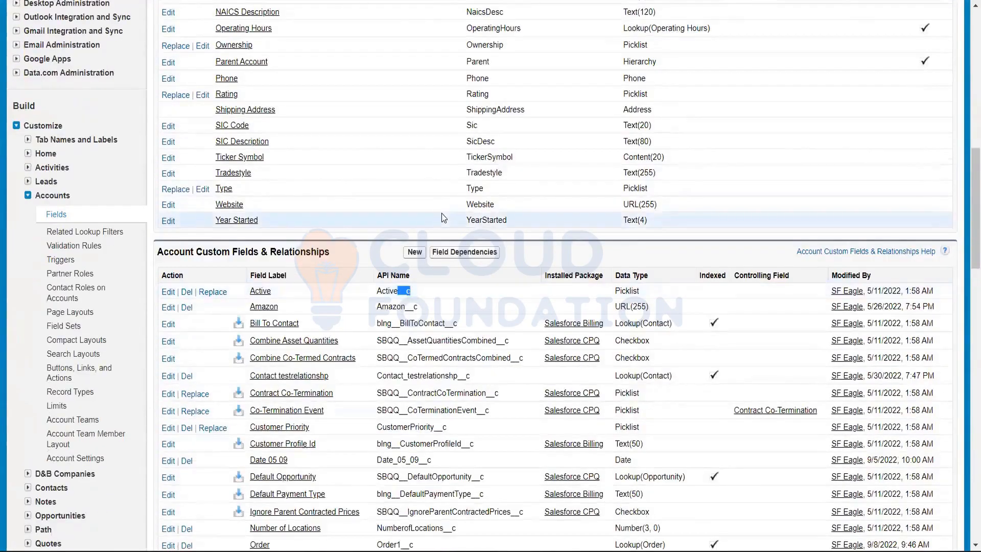
Compare the standard field names with the custom API names again, re-highlighting the __c suffix of the Active field
scroll(441, 213, up, 7)
scroll(441, 213, down, 7)
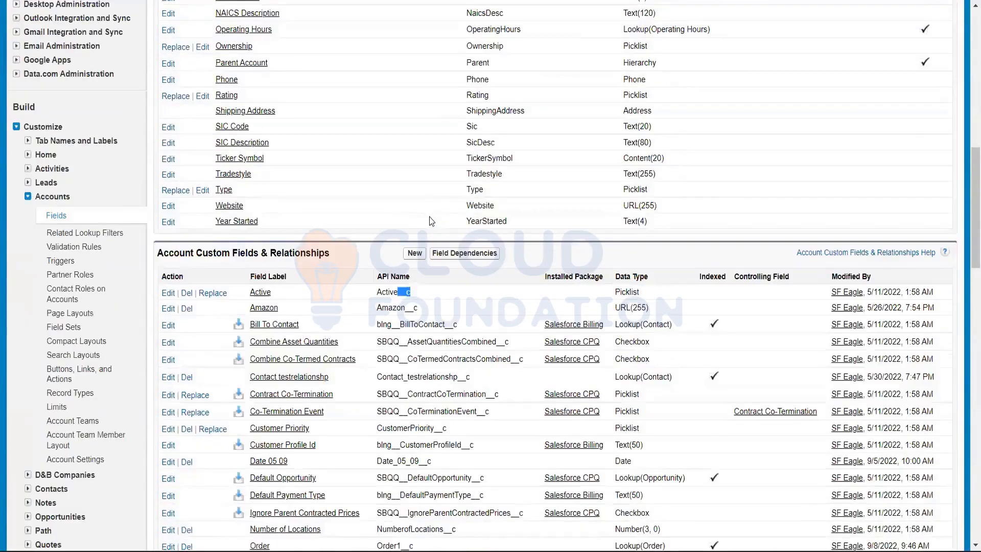
scroll(415, 225, down, 1)
drag(410, 221, 398, 225)
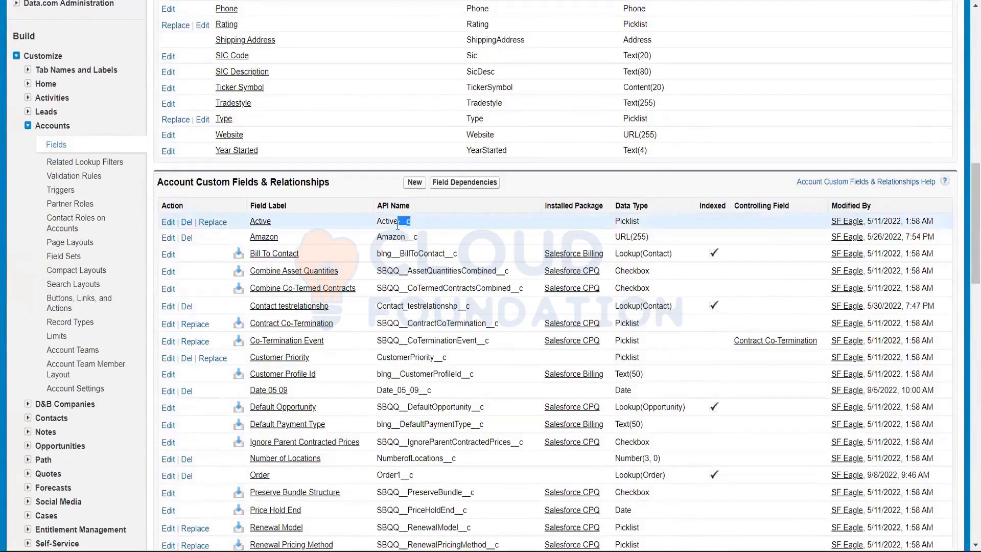
click(410, 221)
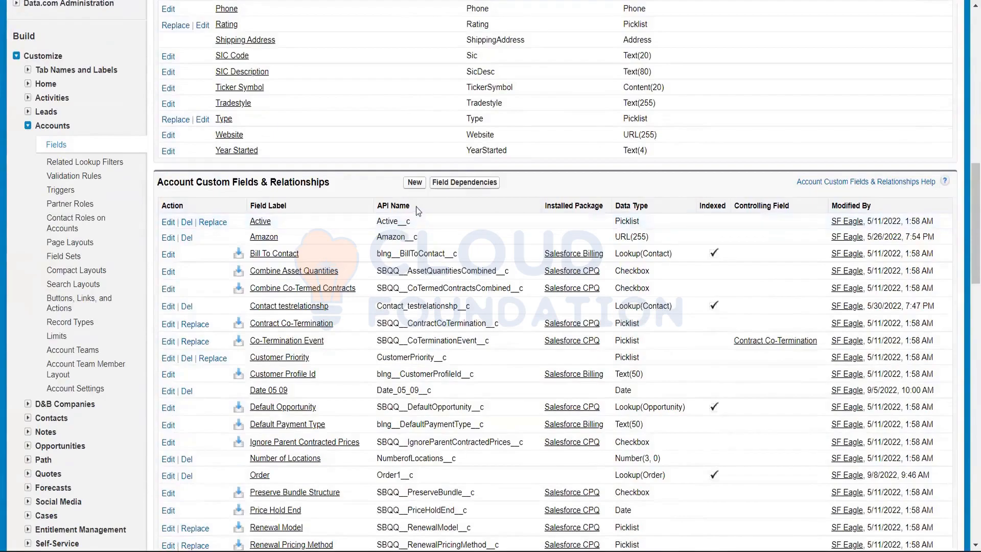
Highlight the API Name column heading of the custom fields list and the Active field's full API name, Active__c
drag(416, 207, 374, 208)
drag(418, 208, 375, 208)
click(443, 209)
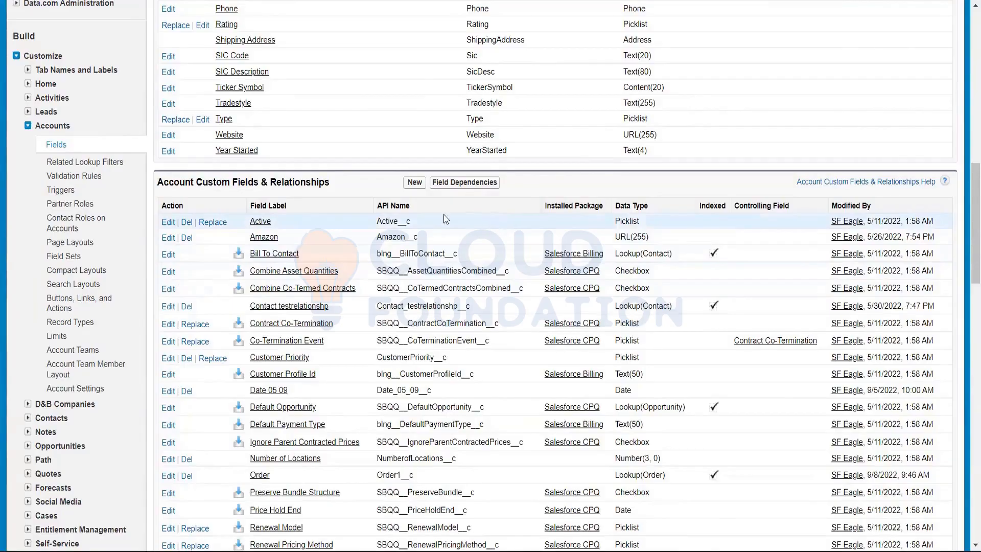
drag(411, 205, 377, 206)
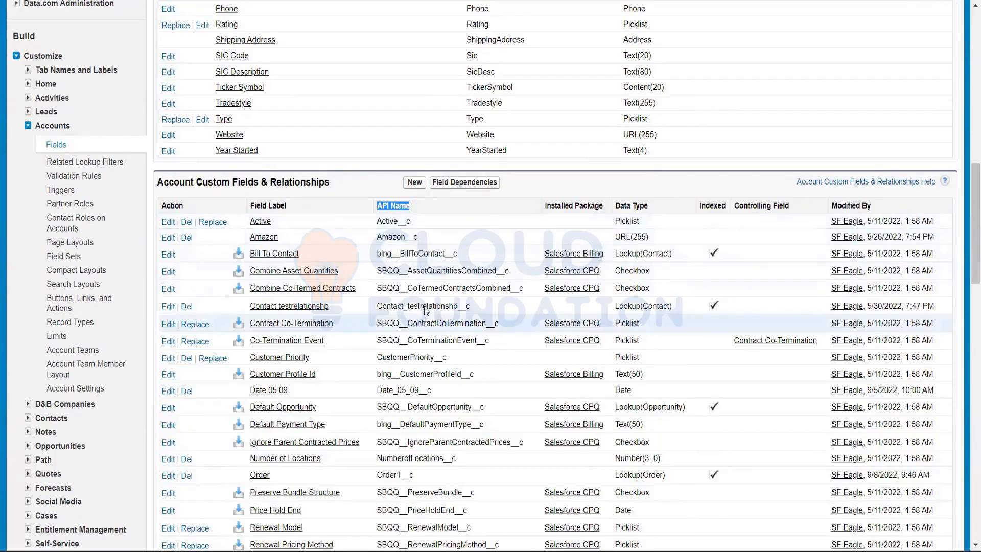
click(419, 202)
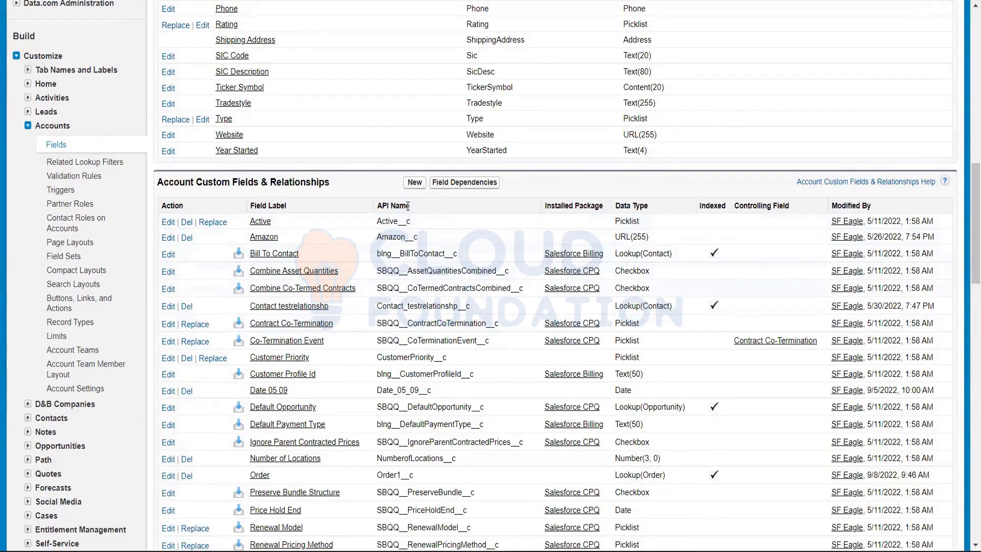
drag(410, 205, 372, 207)
click(421, 201)
drag(412, 224, 380, 217)
click(399, 225)
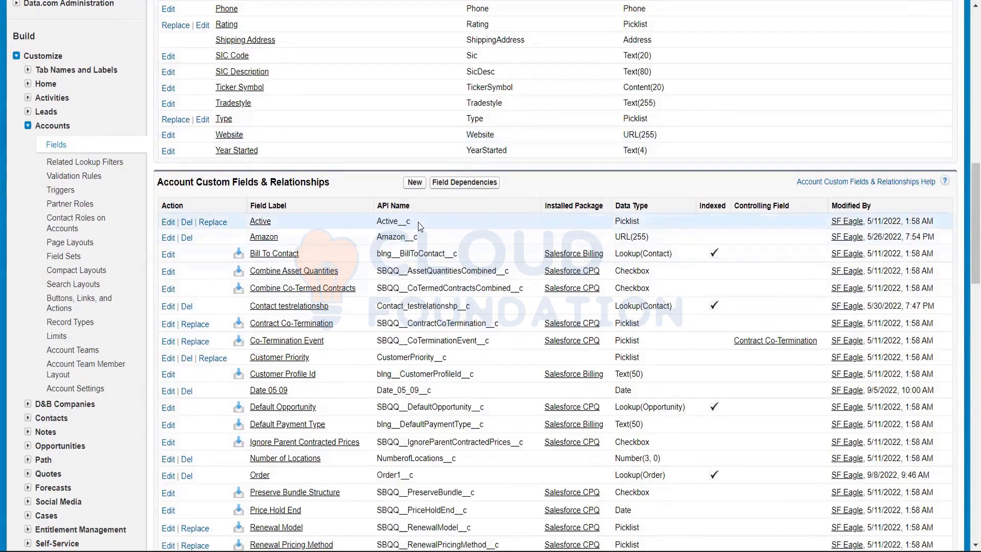
double_click(399, 225)
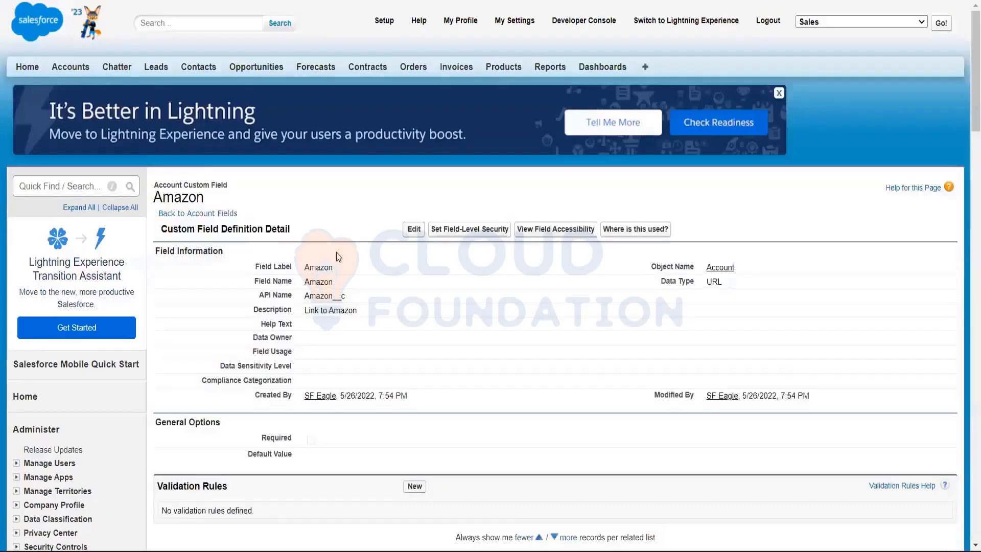
Open the Amazon custom field's definition and examine its field label, field name, API name and description
scroll(336, 128, down, 3)
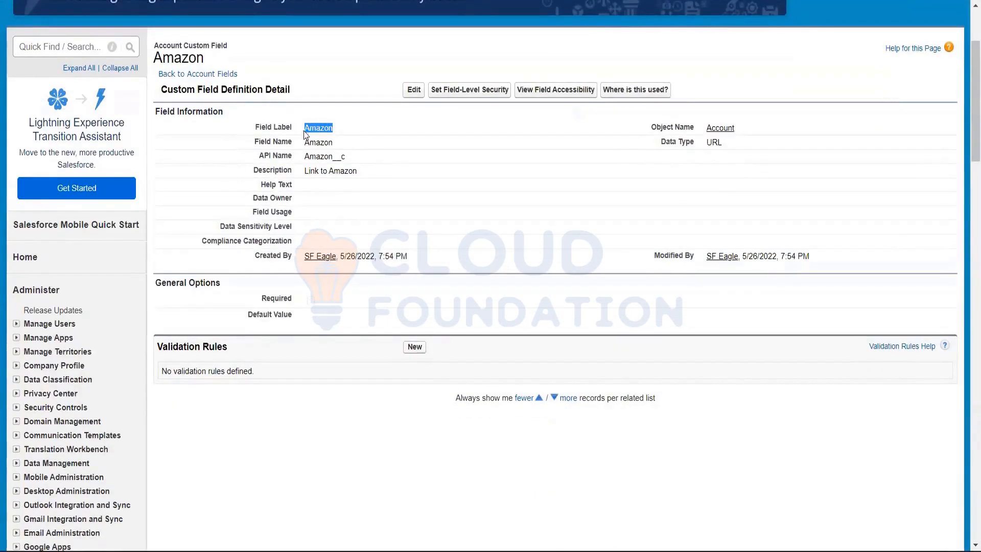
drag(356, 160, 290, 141)
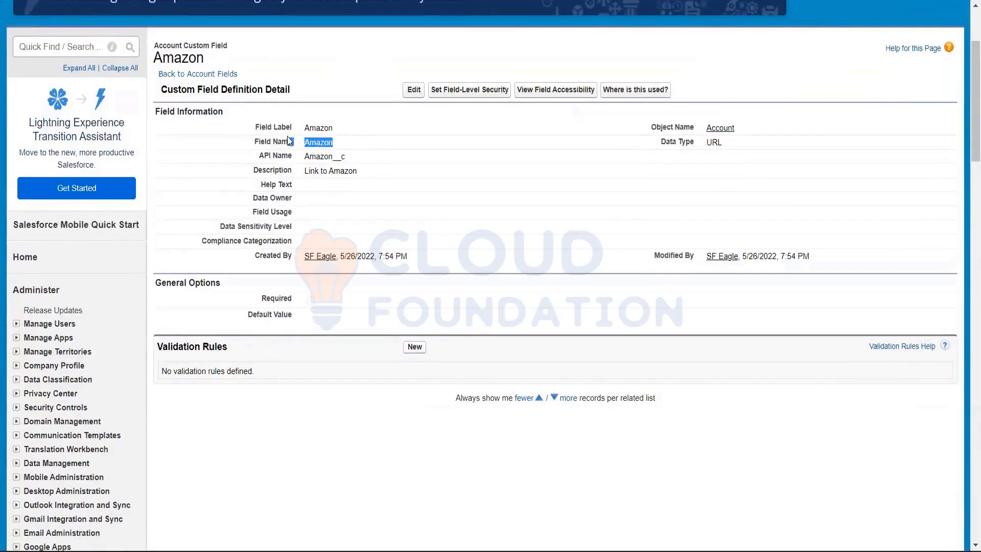
click(338, 127)
drag(356, 171, 304, 145)
double_click(328, 127)
click(319, 72)
drag(335, 129, 278, 169)
click(376, 152)
double_click(317, 128)
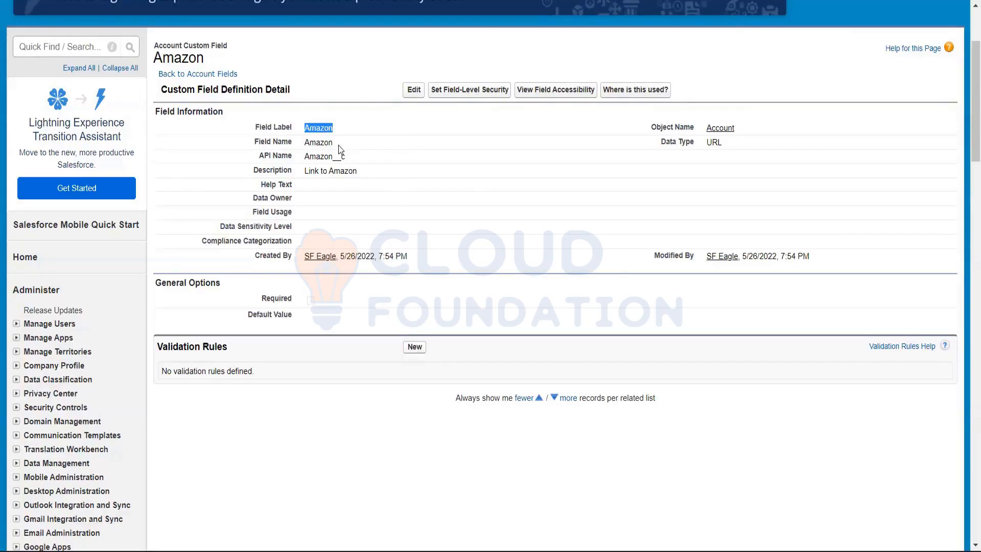
drag(337, 145, 378, 154)
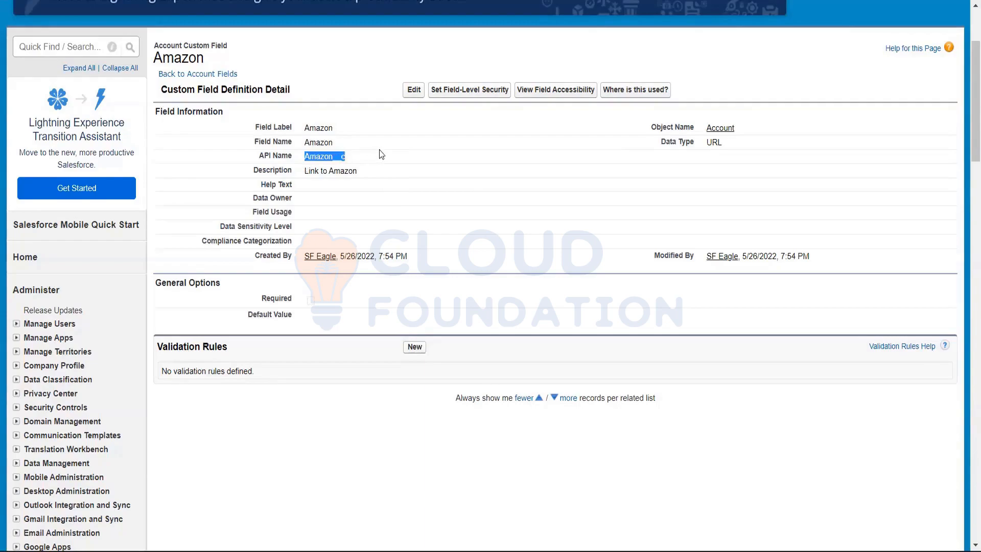
click(380, 155)
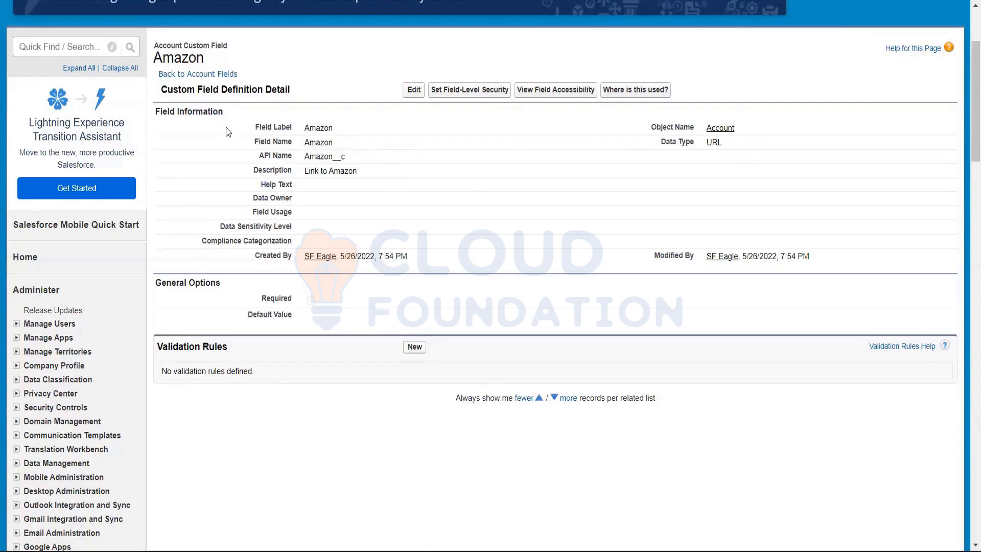
Return to the account object's field list and look through its standard fields and its custom fields and relationships
click(720, 129)
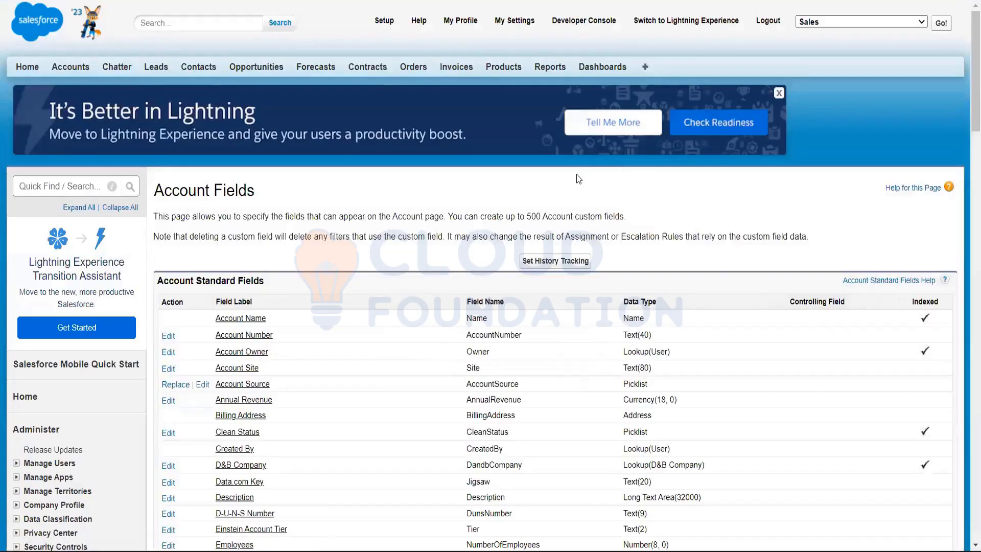
scroll(578, 183, down, 2)
scroll(577, 182, down, 6)
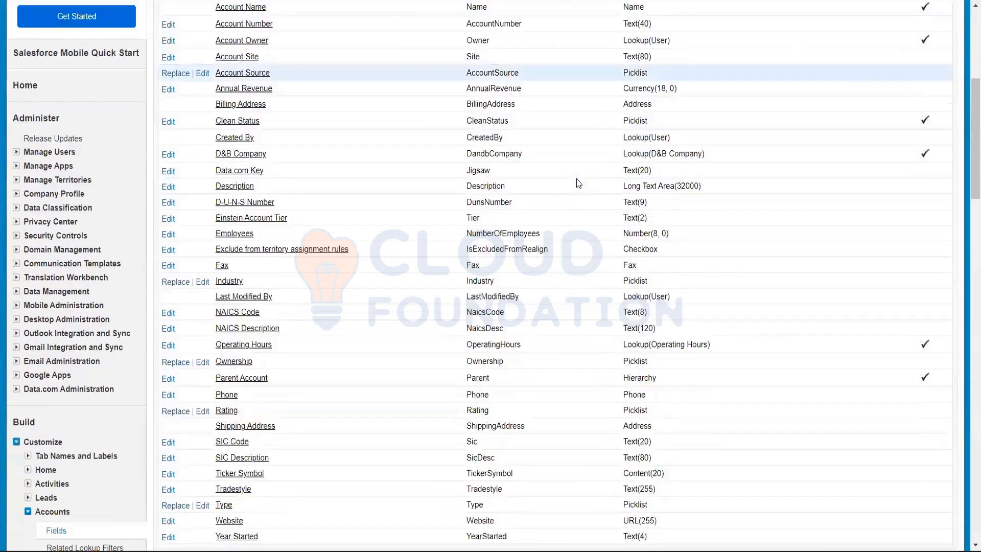
scroll(577, 183, down, 7)
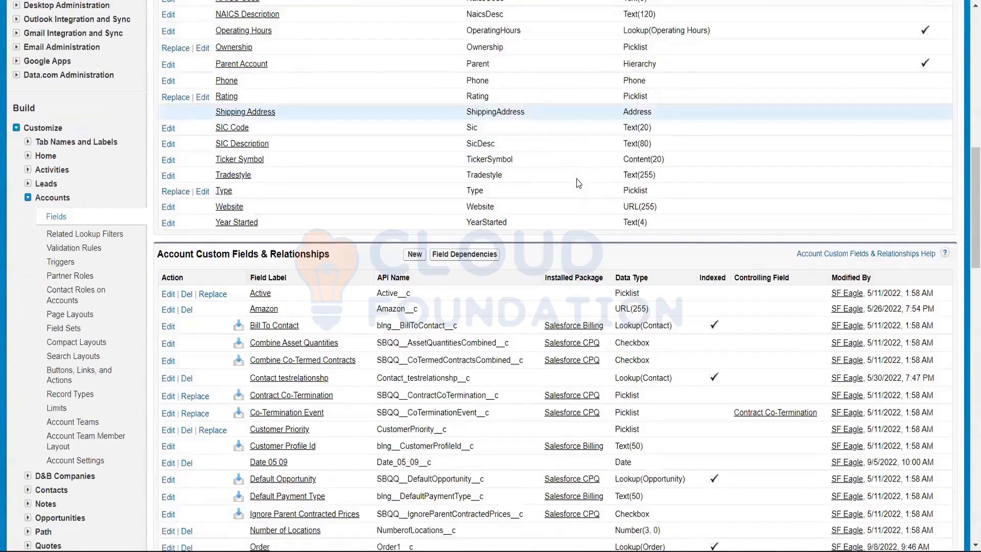
scroll(579, 171, down, 1)
scroll(579, 171, up, 10)
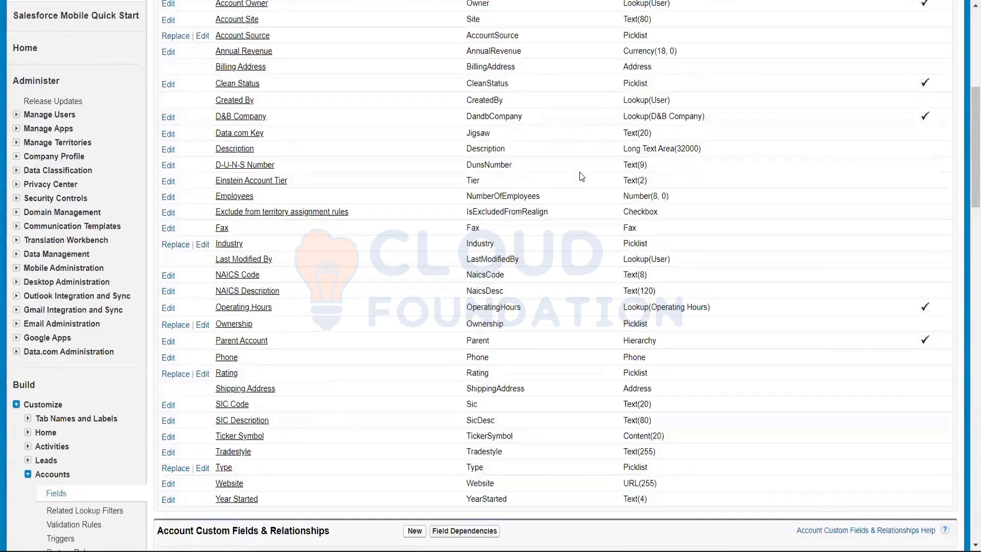
scroll(579, 172, up, 3)
scroll(579, 172, down, 6)
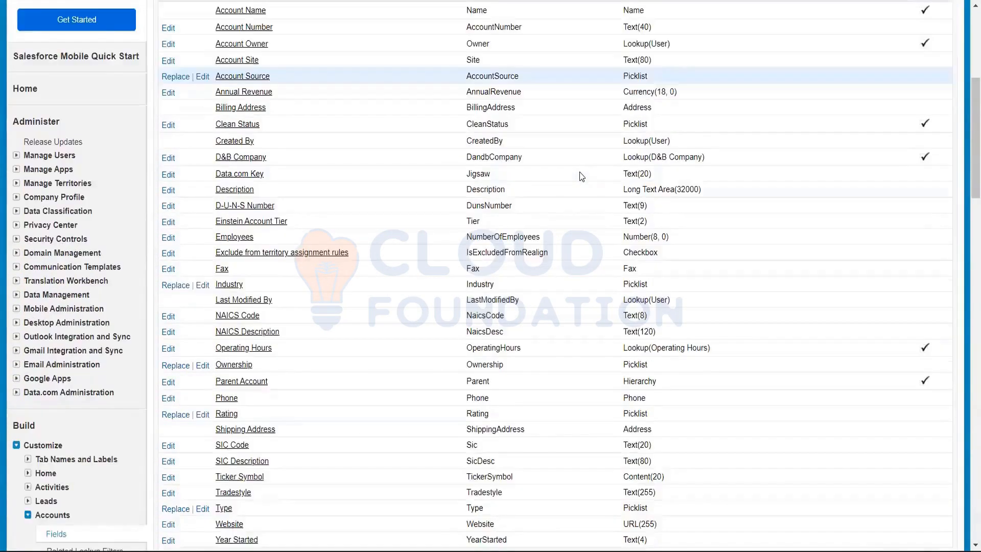
scroll(414, 106, down, 7)
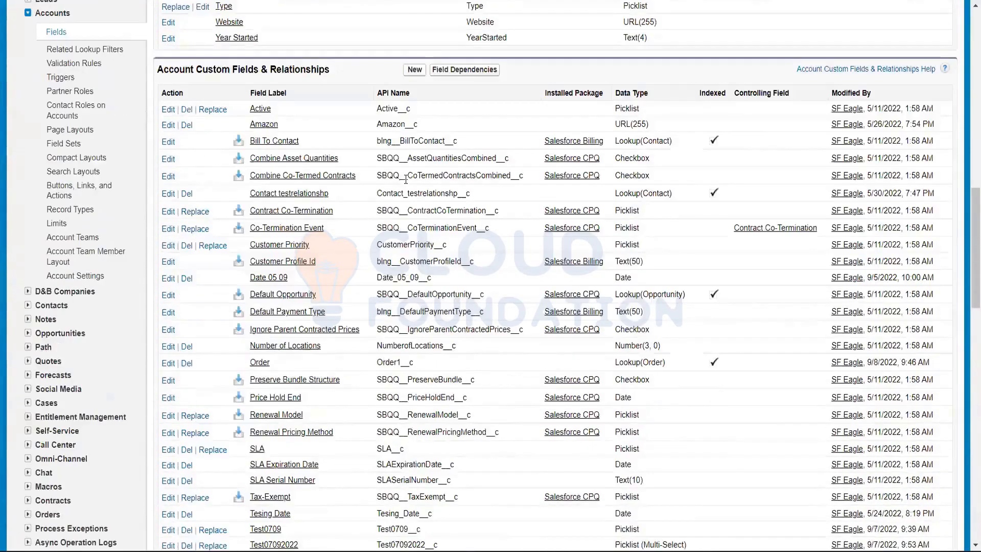
scroll(406, 179, down, 2)
scroll(407, 179, up, 14)
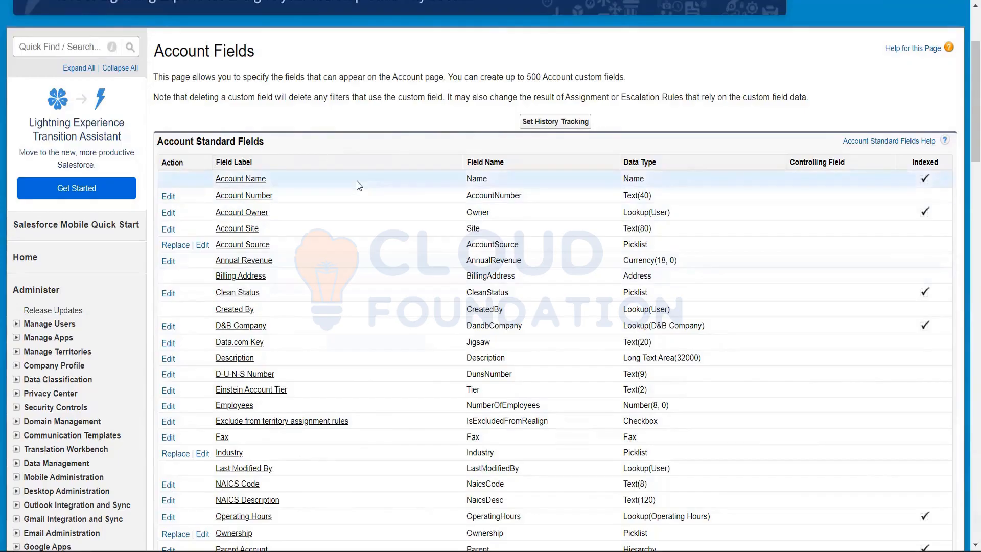
Highlight the API names Active__c and Amazon__c in the custom fields list and compare them with the standard field names
scroll(357, 184, down, 6)
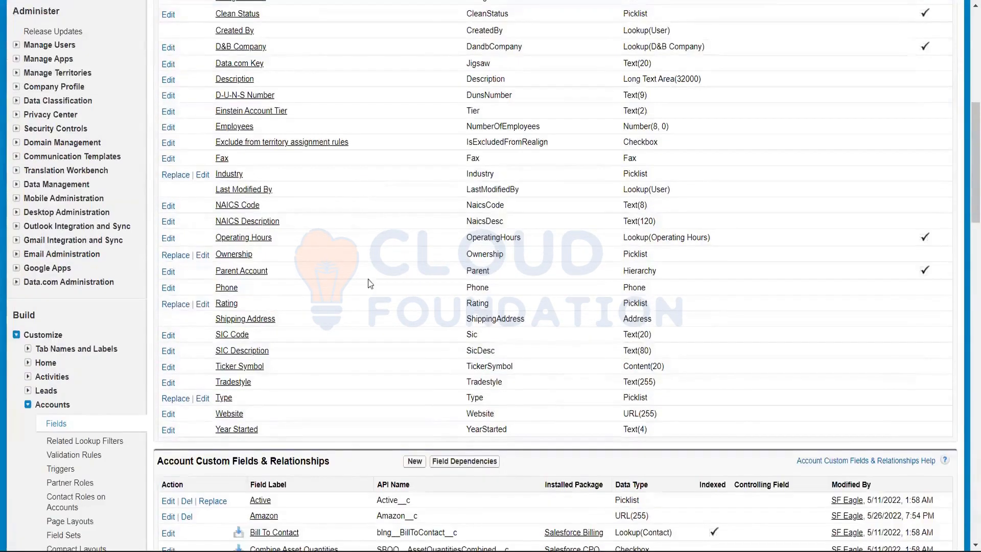
scroll(198, 259, down, 5)
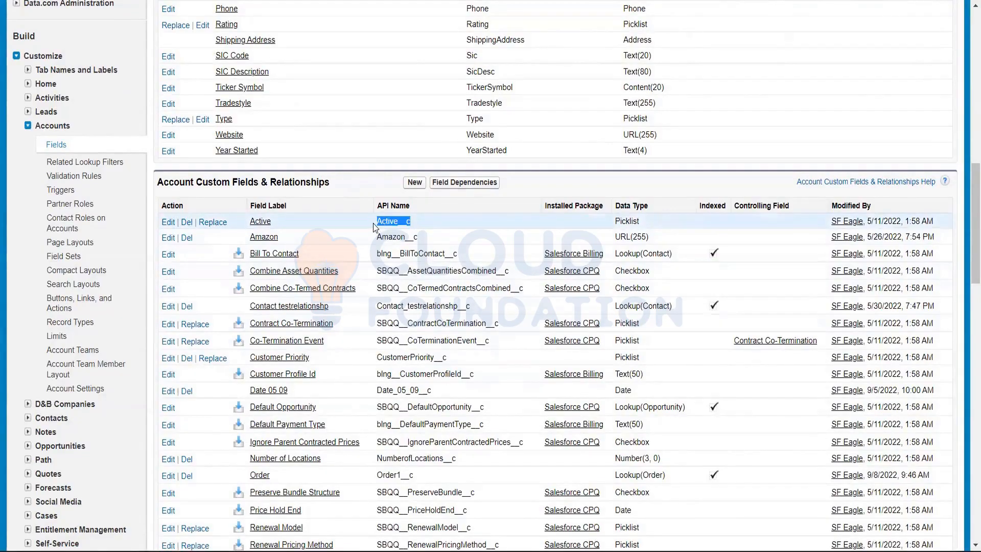
drag(440, 238, 390, 246)
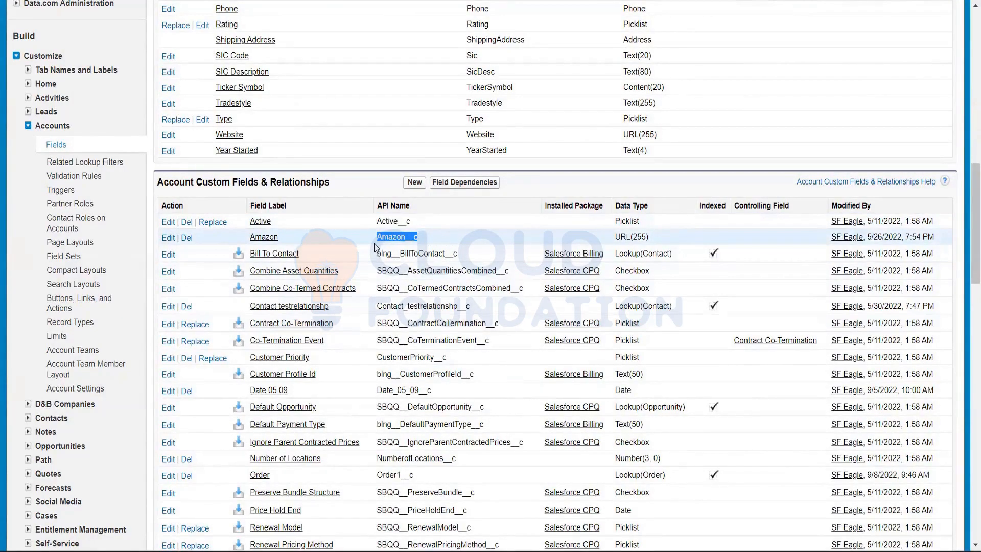
scroll(373, 247, down, 1)
scroll(375, 248, up, 3)
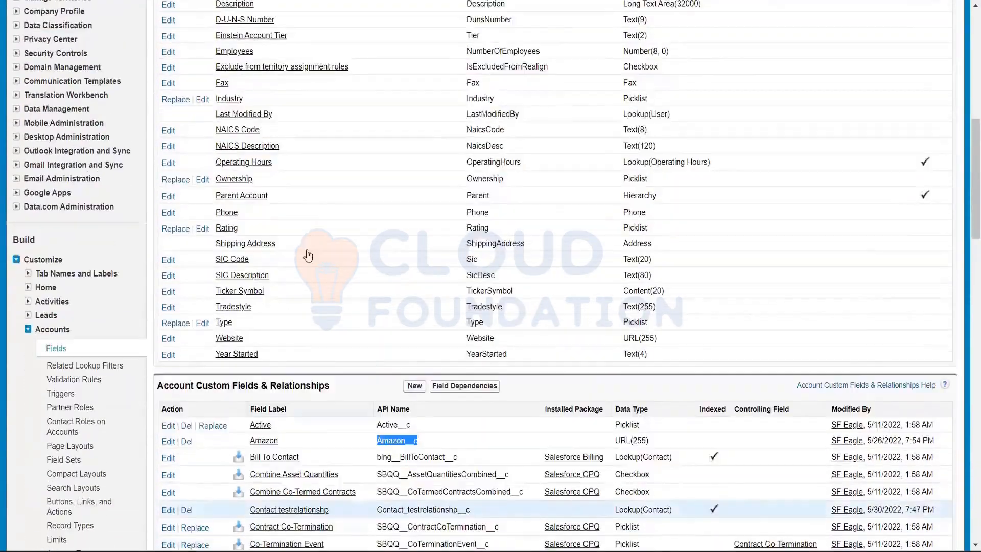
scroll(307, 256, down, 4)
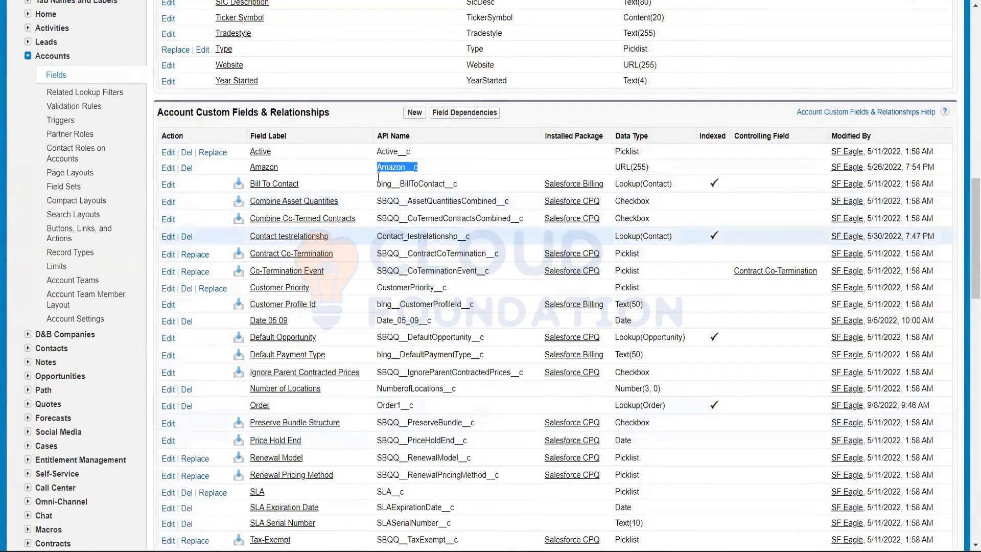
scroll(388, 179, up, 15)
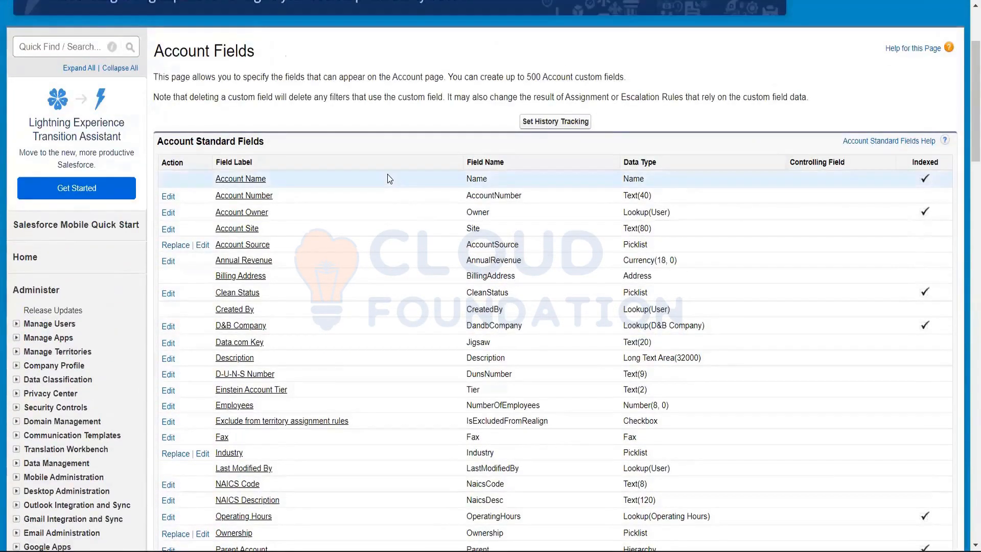
scroll(388, 178, down, 2)
scroll(389, 179, up, 2)
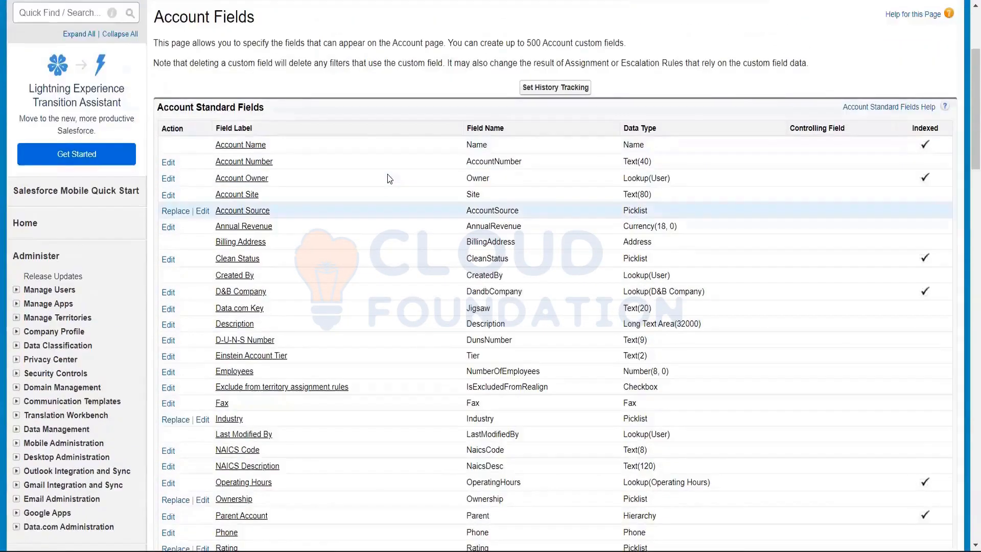
Open the detail page of the Account Name standard field
scroll(302, 311, up, 3)
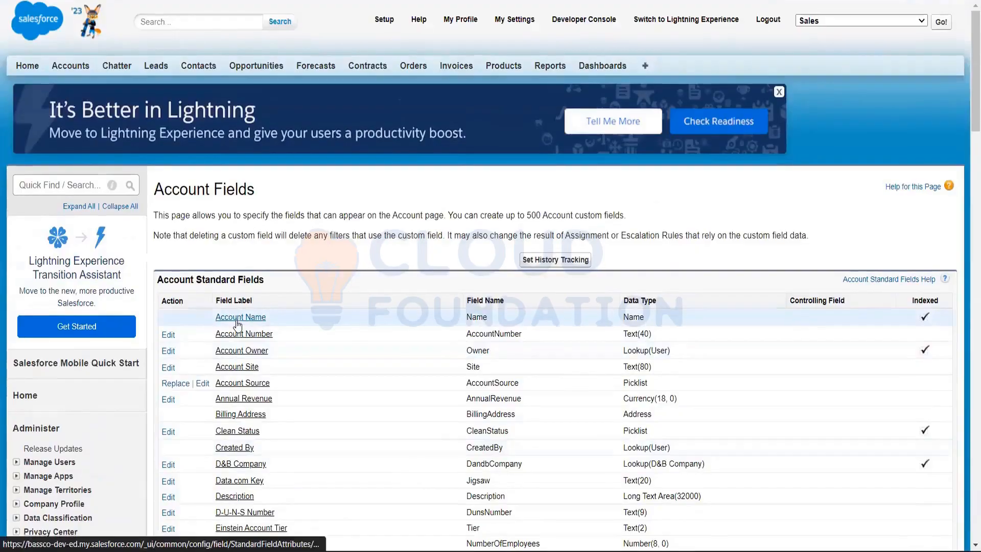
scroll(246, 254, down, 1)
click(246, 255)
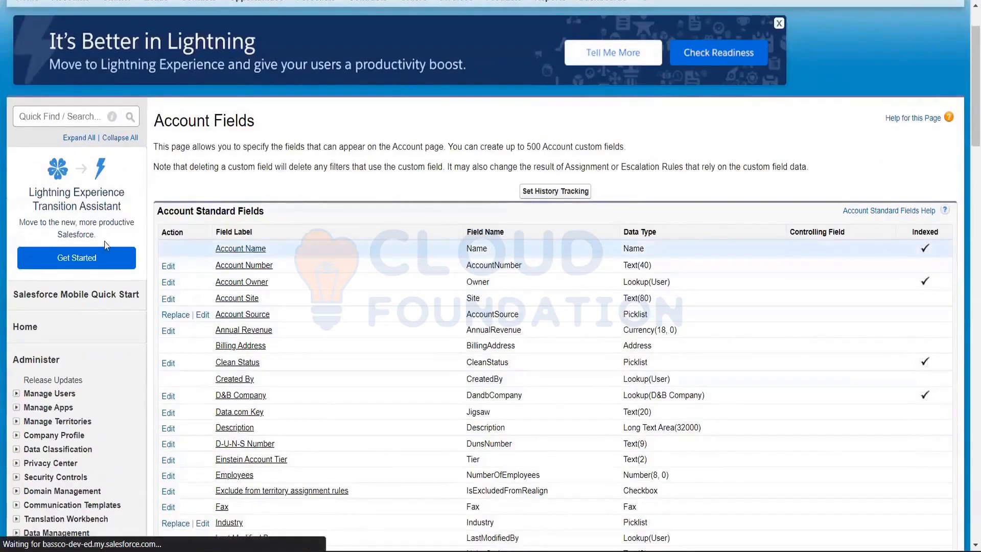
scroll(412, 218, down, 1)
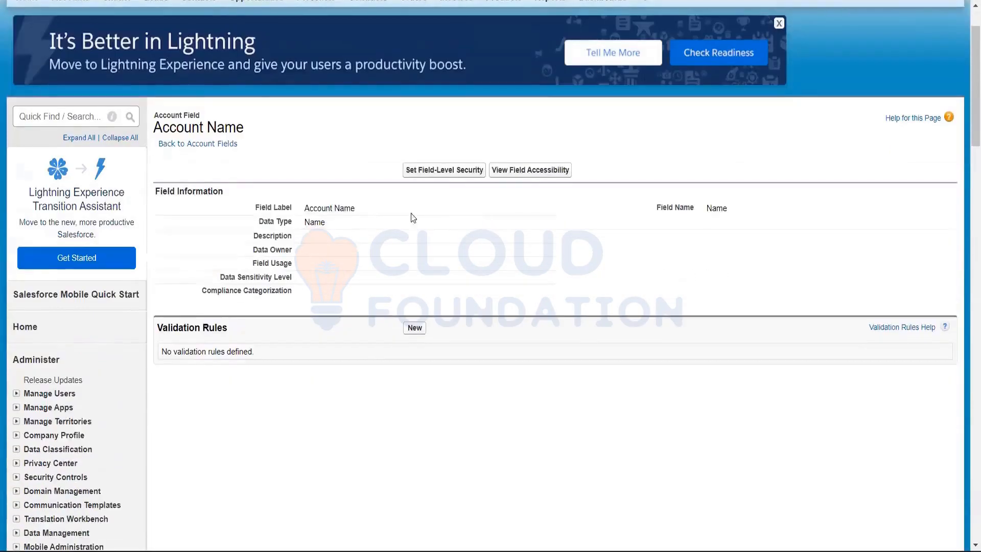
Highlight the Account Name field's label, data type and field name to examine how a standard field is defined
drag(303, 209, 358, 210)
drag(705, 208, 763, 219)
drag(304, 210, 376, 198)
drag(326, 224, 298, 228)
drag(705, 207, 767, 208)
click(653, 279)
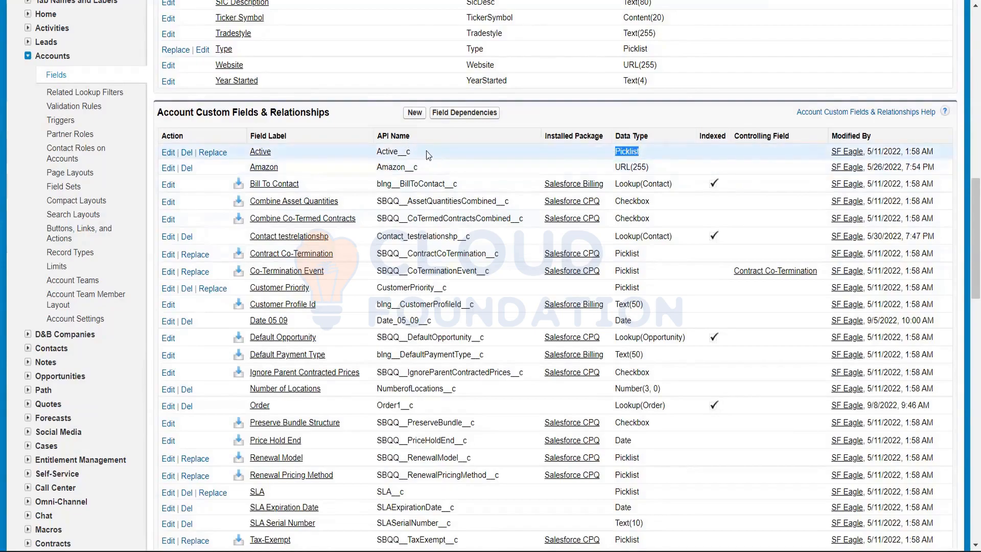
Highlight the Active custom field's API name and its Picklist data type in the account's custom fields list
drag(426, 152, 375, 155)
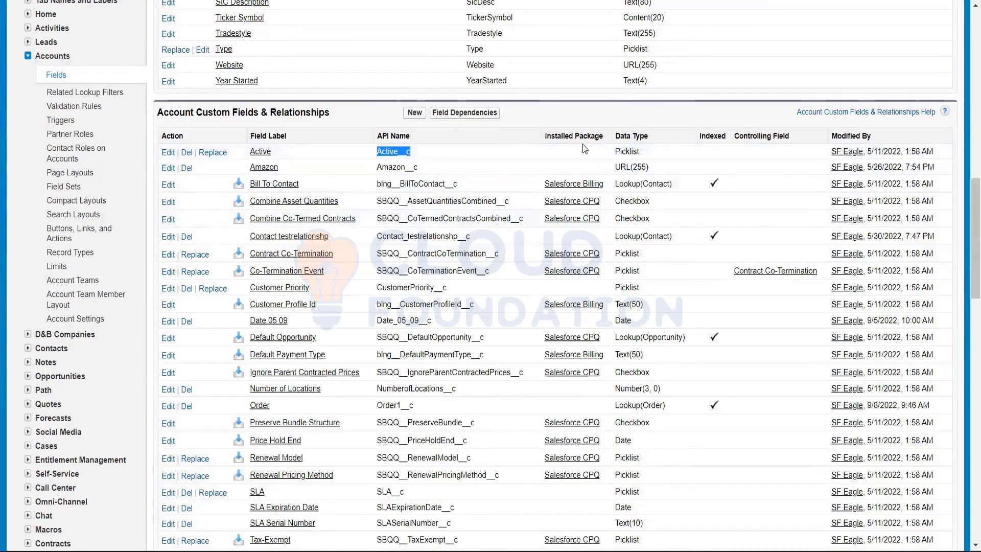
click(642, 152)
drag(642, 152, 613, 153)
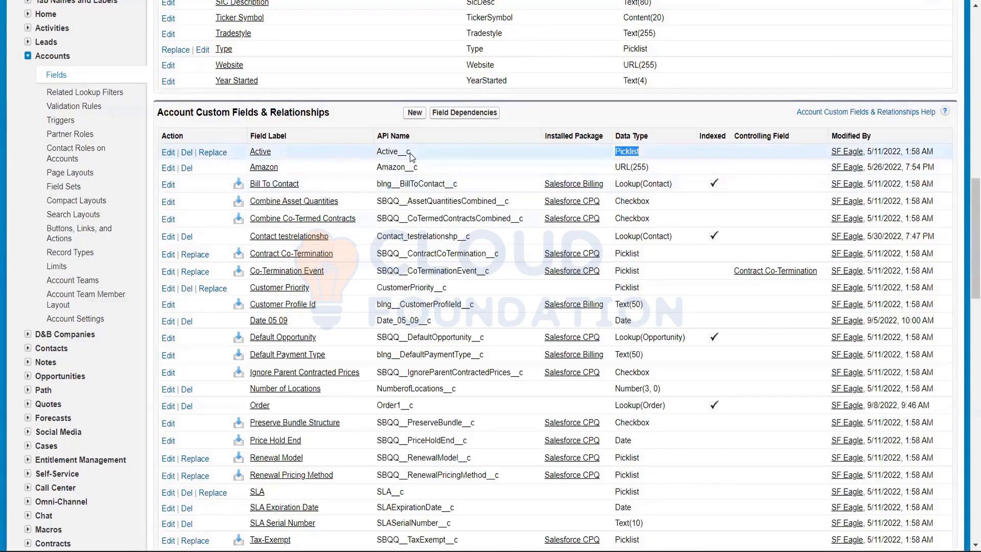
Highlight the Customer Profile Id field's API name and Text(50) data type, plus the Date 05 09 field's API name
scroll(410, 152, down, 2)
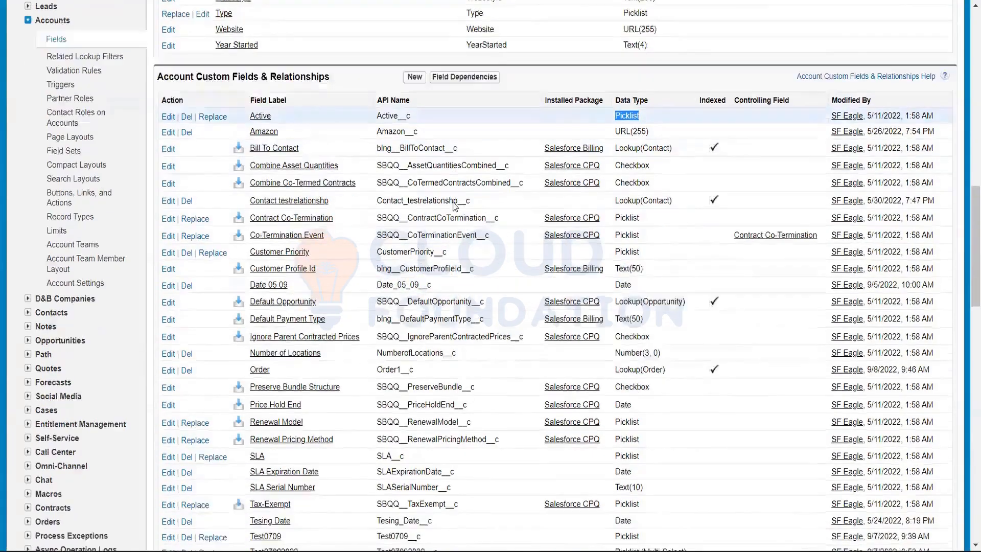
drag(476, 235, 377, 235)
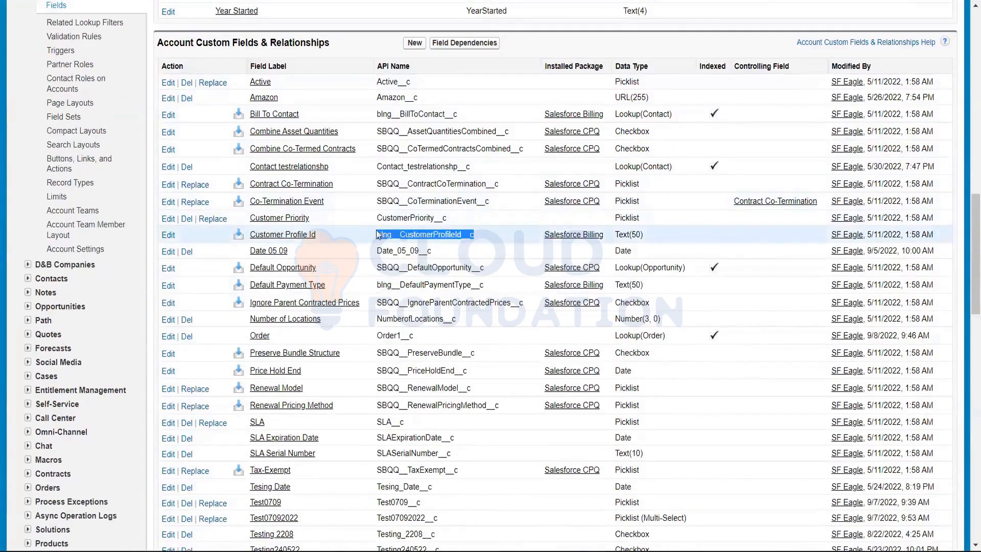
drag(645, 235, 618, 233)
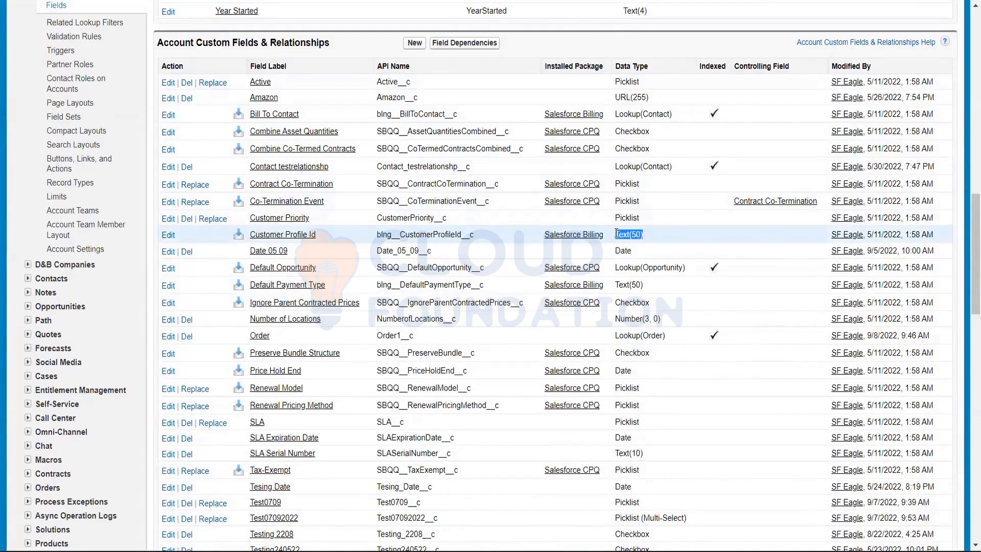
click(423, 249)
drag(433, 250, 374, 250)
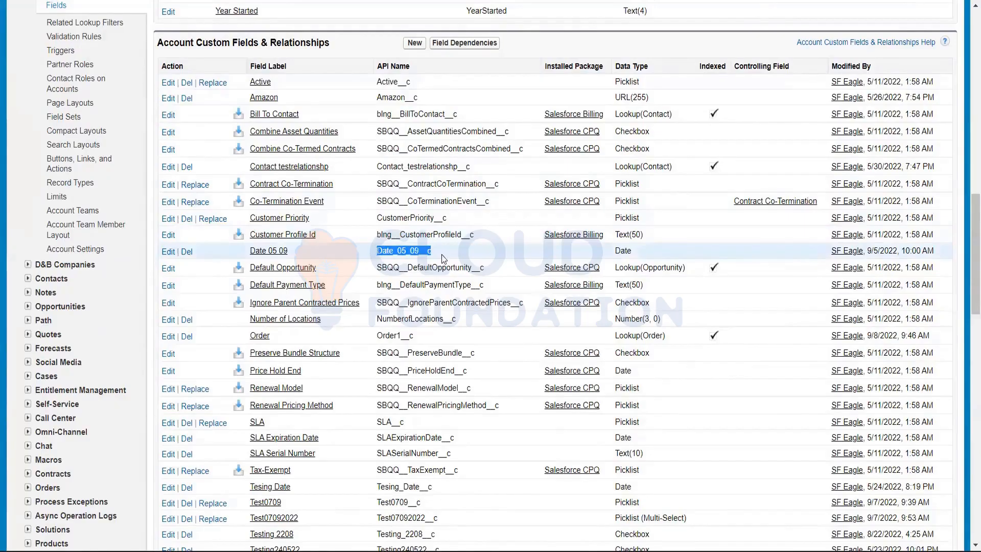
Highlight the Date 05 09 field's Date data type and the Default Payment Type field's Text(50) data type in the custom fields list
drag(638, 251, 613, 251)
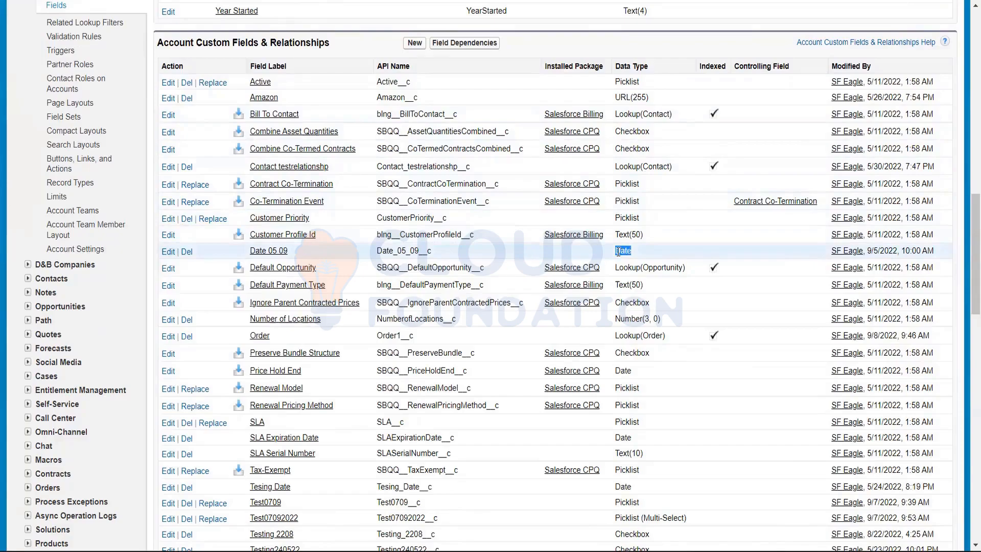
scroll(618, 252, down, 2)
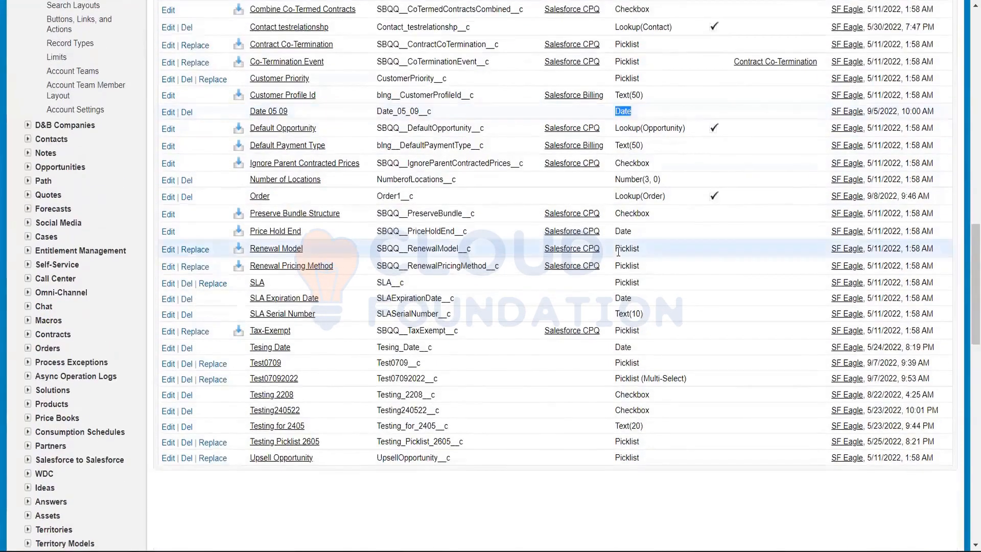
scroll(618, 252, up, 3)
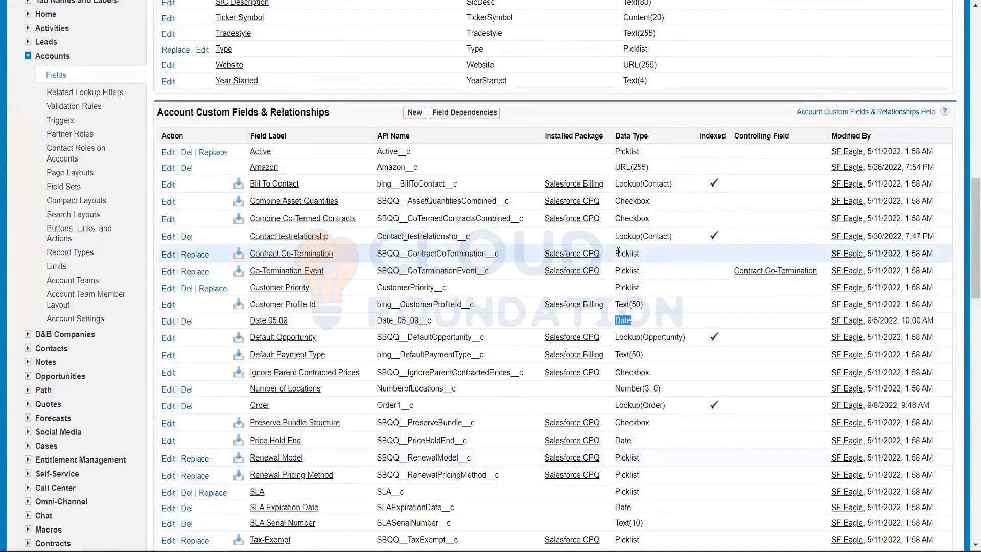
scroll(618, 252, down, 1)
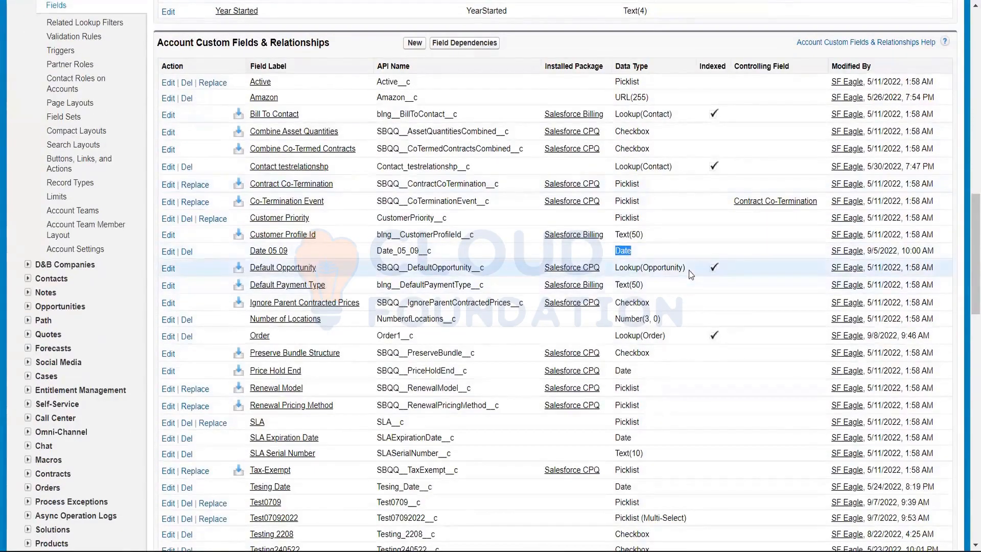
drag(690, 271, 615, 286)
click(637, 284)
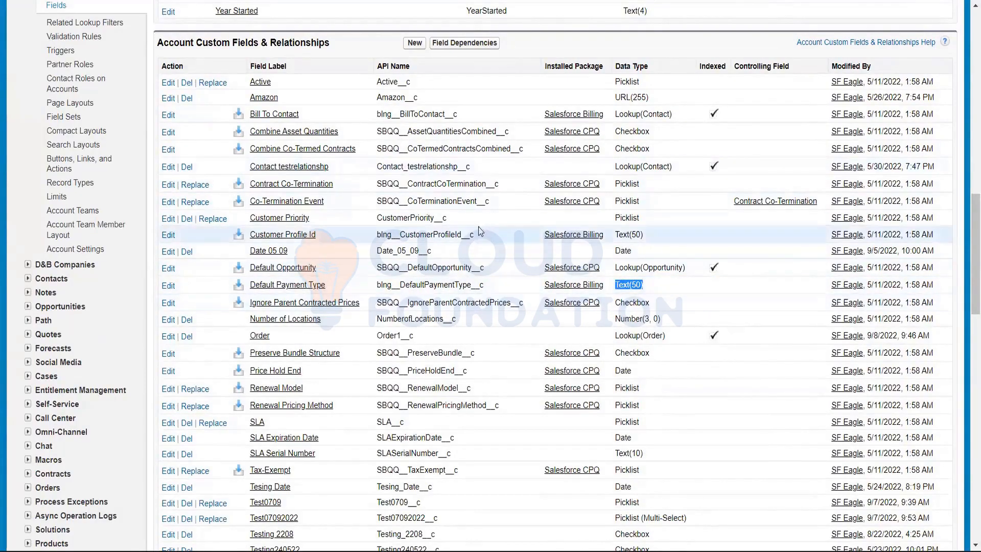
Switch to the American Banking Corp. account record and open it for editing
scroll(457, 229, up, 8)
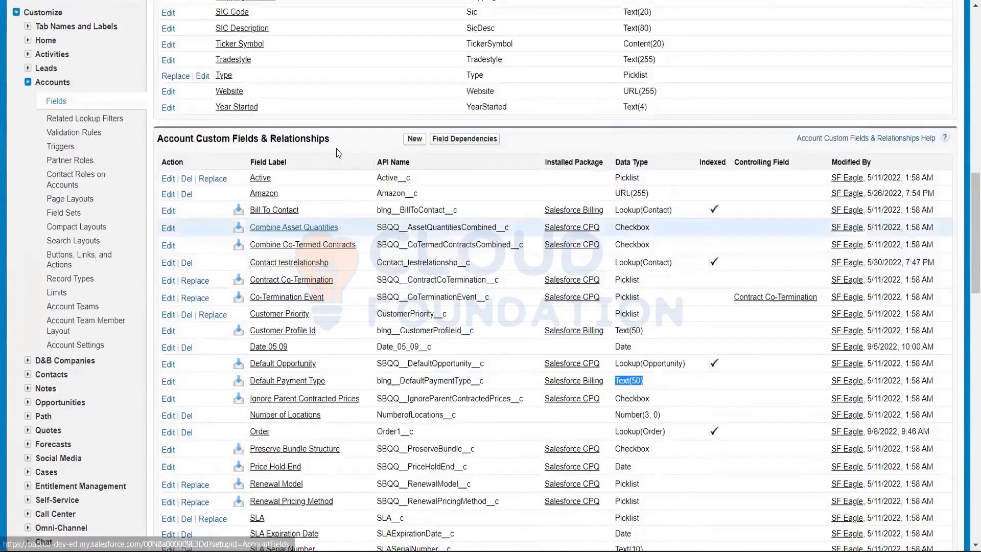
scroll(154, 142, up, 6)
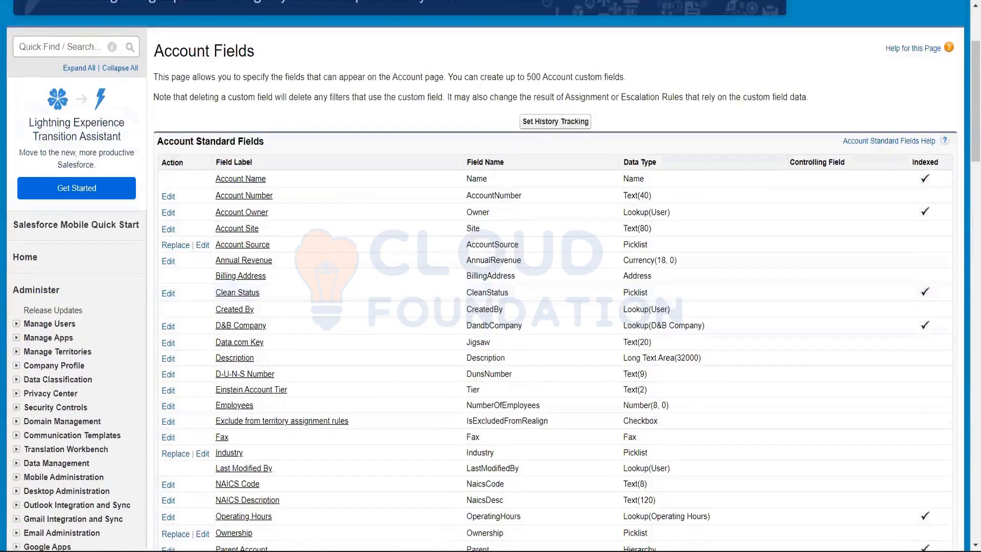
scroll(491, 275, up, 1)
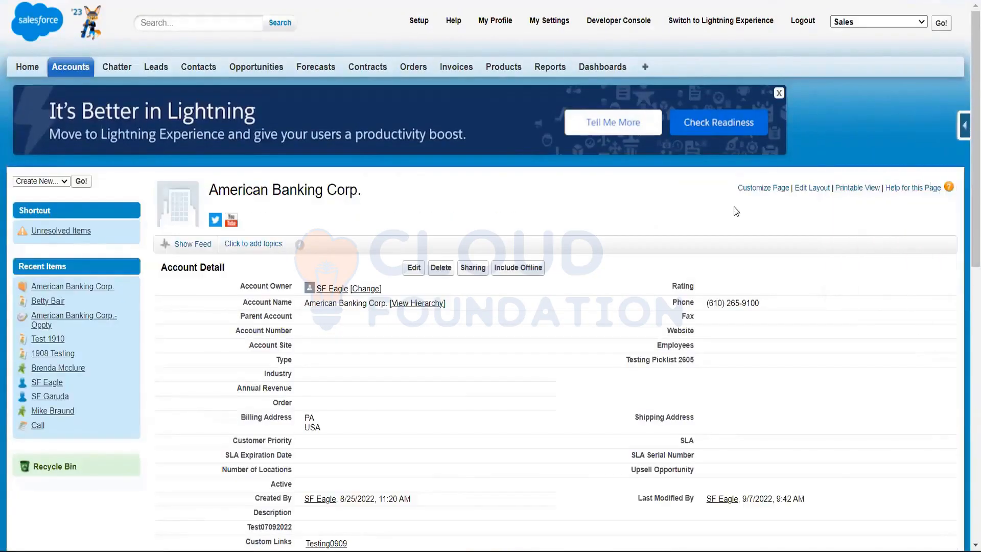
scroll(734, 206, down, 3)
click(419, 128)
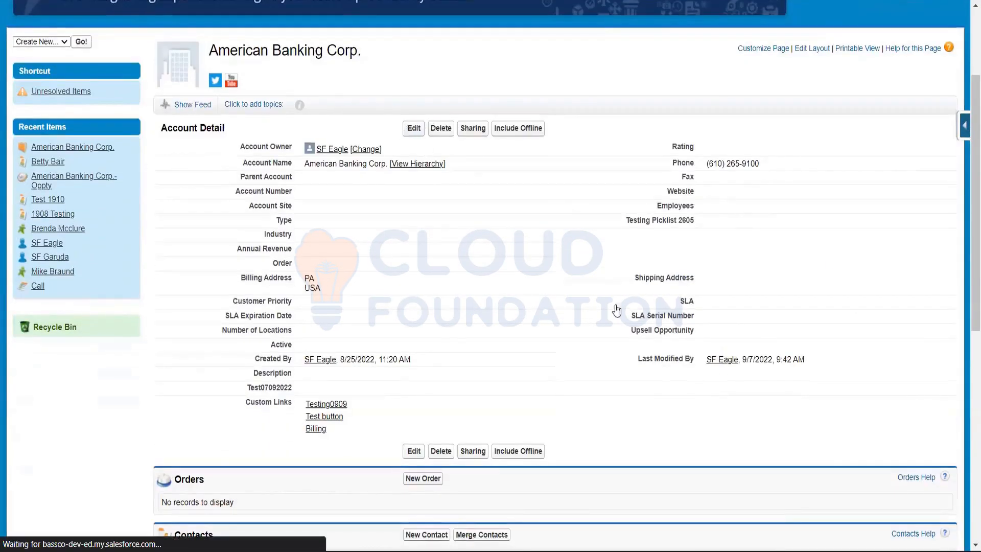
scroll(535, 262, down, 3)
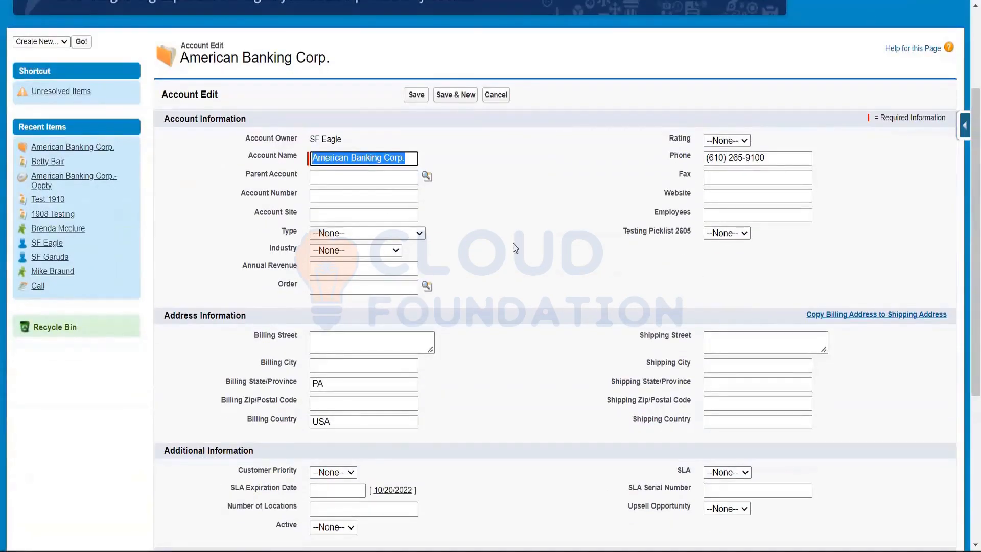
click(480, 154)
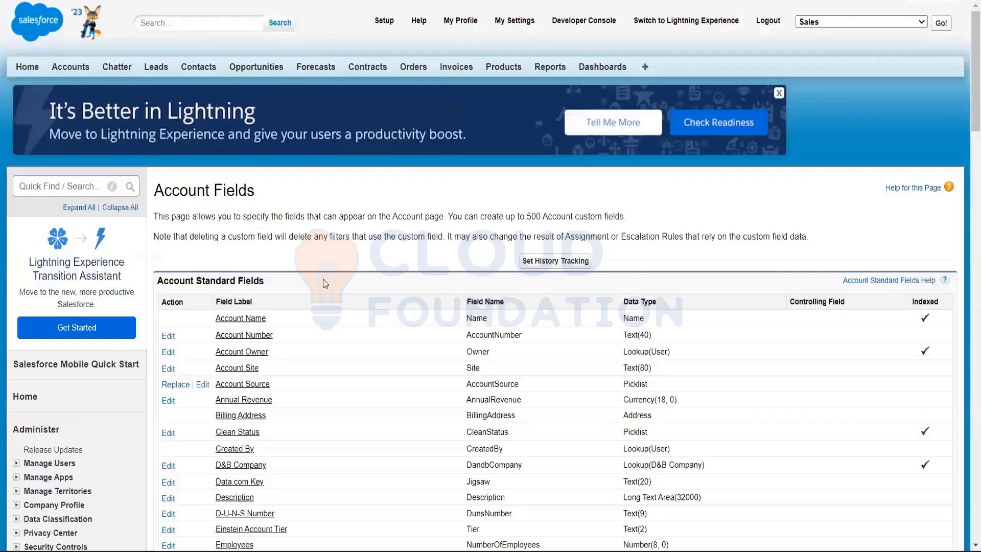
Highlight the Account Name standard field's data type, and return to the account edit form's Account Number field to compare
scroll(323, 278, down, 1)
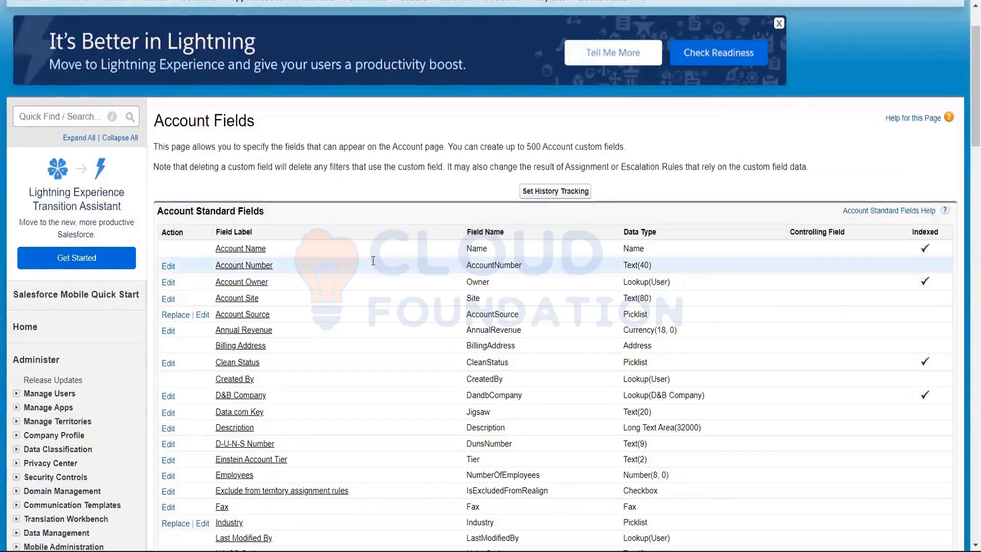
drag(646, 250, 621, 249)
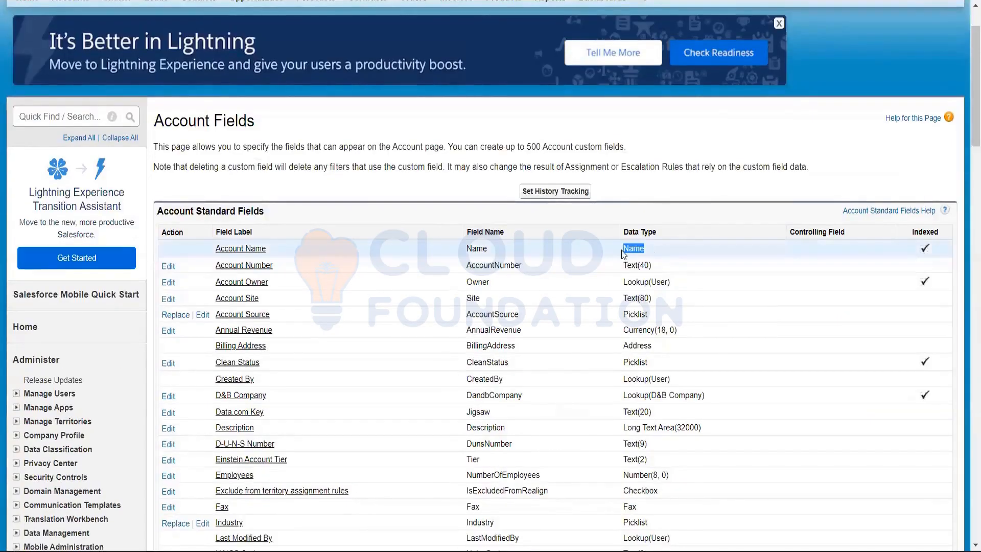
click(118, 1)
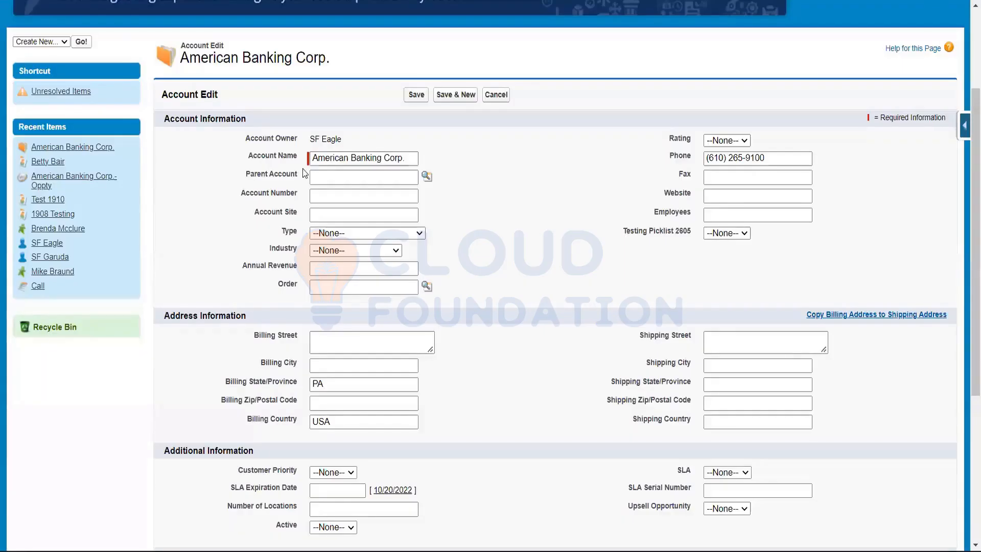
click(335, 190)
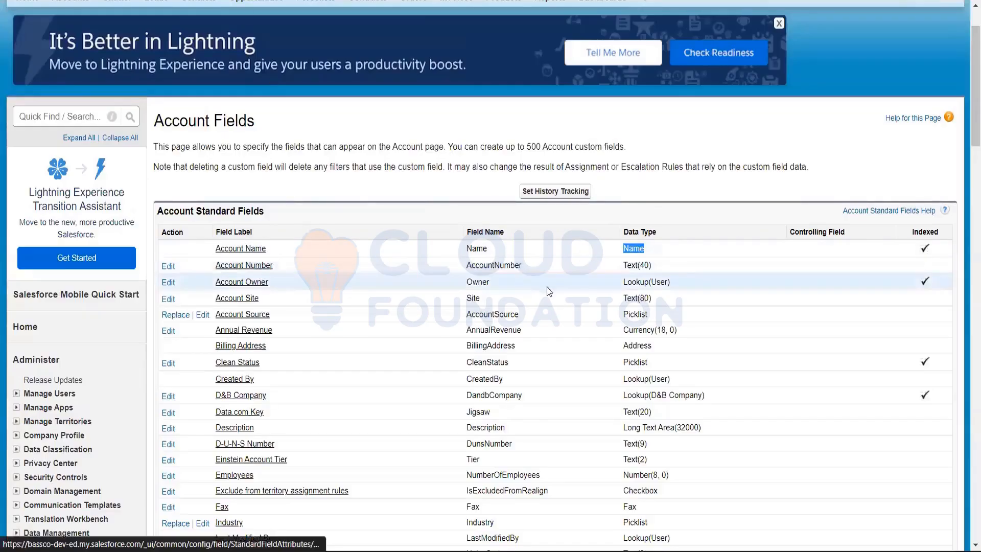
Highlight the Account Number field's Text(40) data type and the Account Source field's Picklist data type in the standard fields list
triple_click(628, 266)
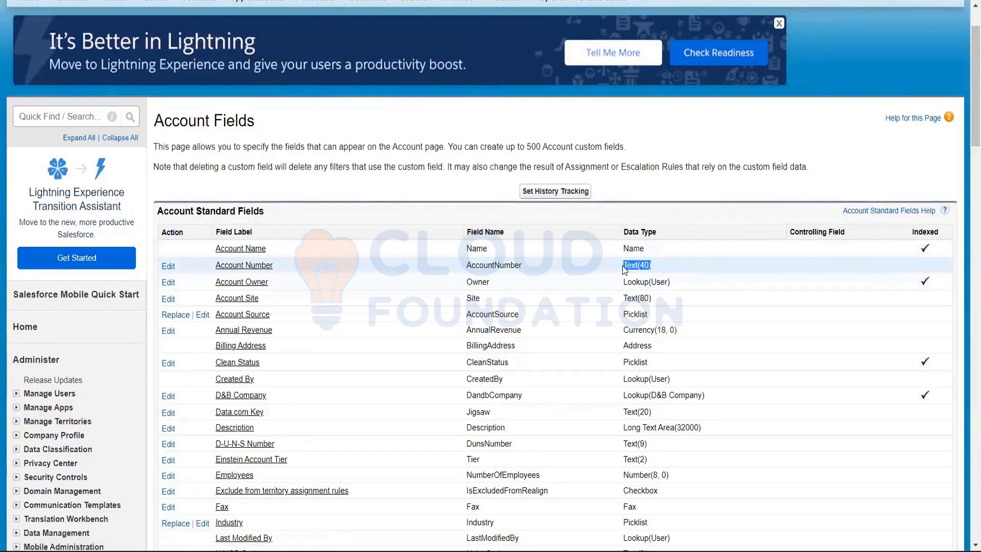
click(657, 266)
triple_click(642, 265)
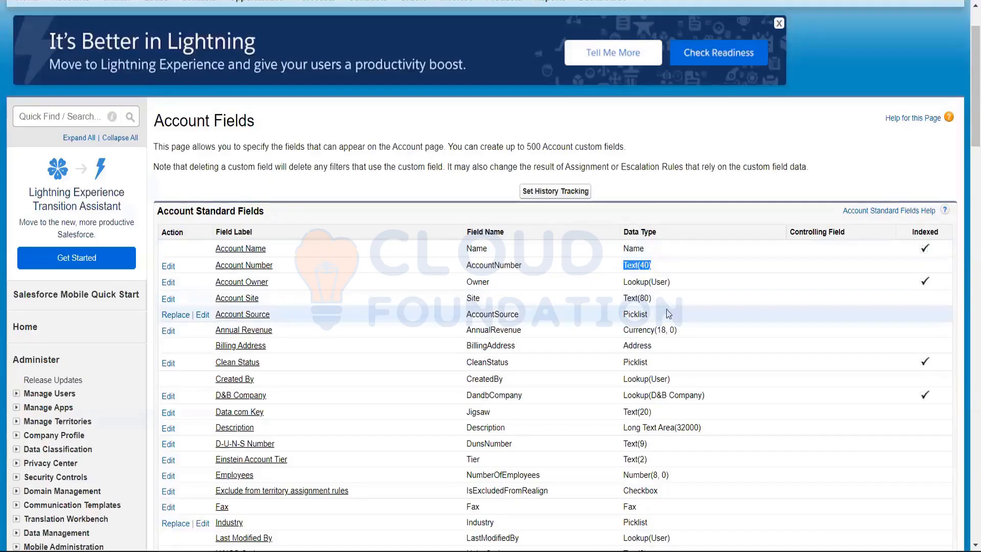
double_click(635, 314)
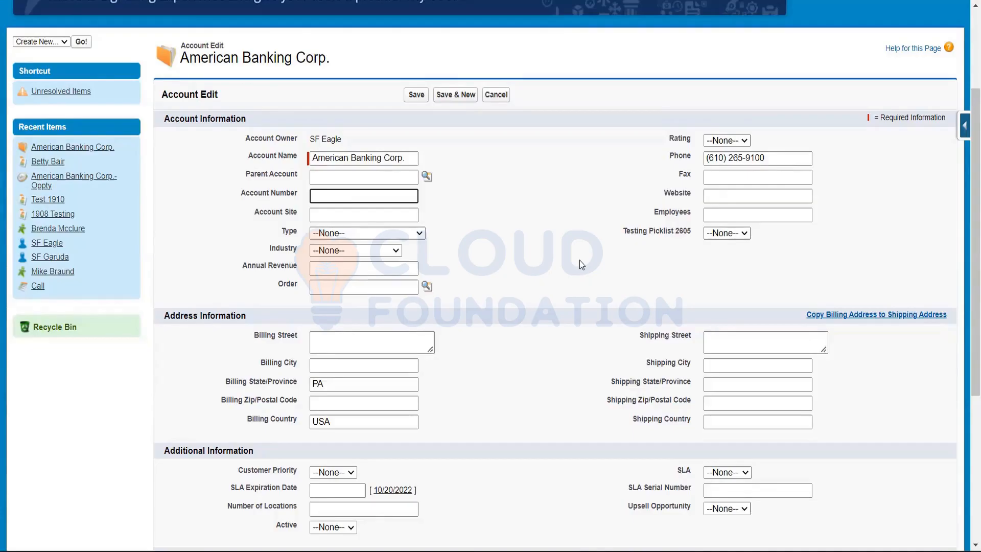
Search the account edit page for "Source" to locate the Account Source field
key(ctrl+f)
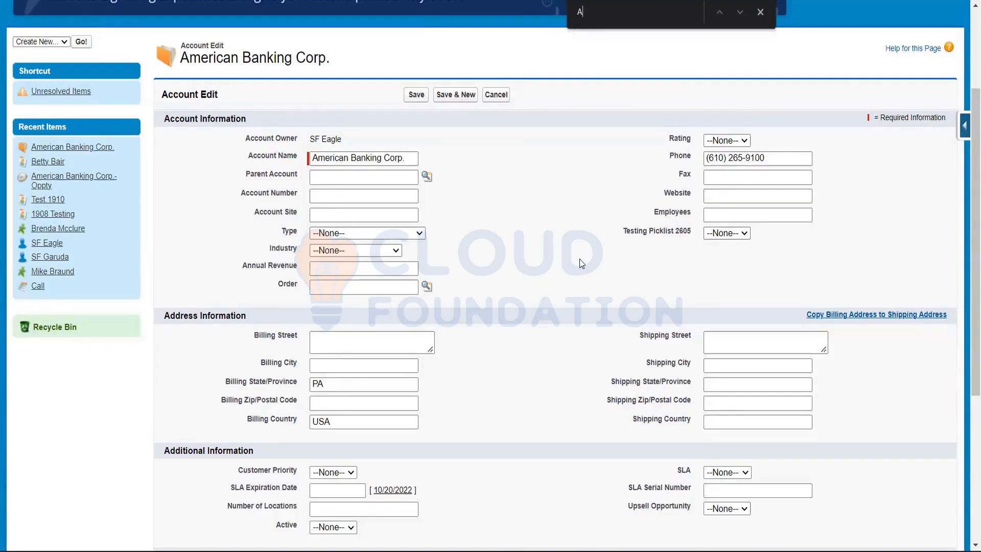
key(BackSpace)
text(Sourdece)
key(BackSpace)
key(BackSpace)
key(BackSpace)
key(BackSpace)
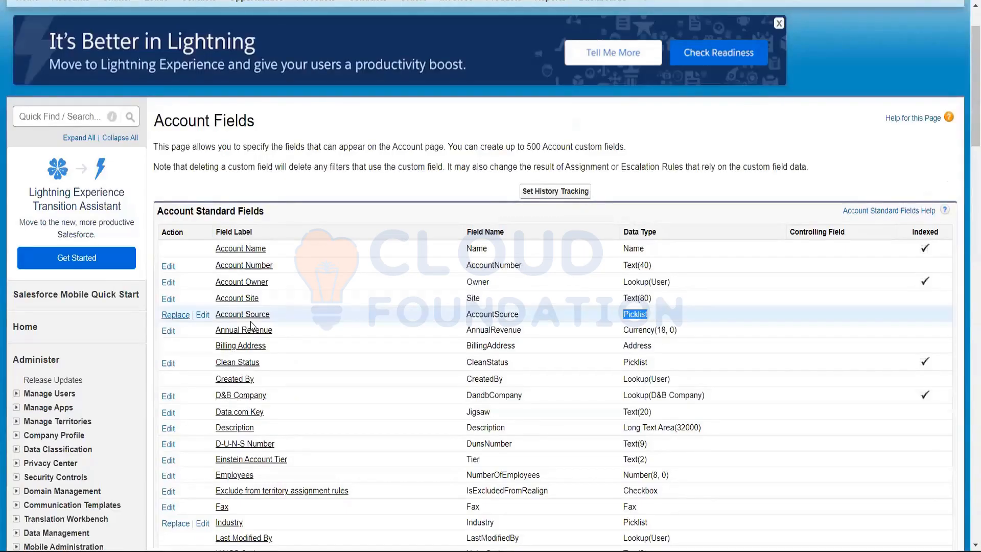
Highlight the Rating field's Picklist data type in the account standard fields list
scroll(606, 299, down, 1)
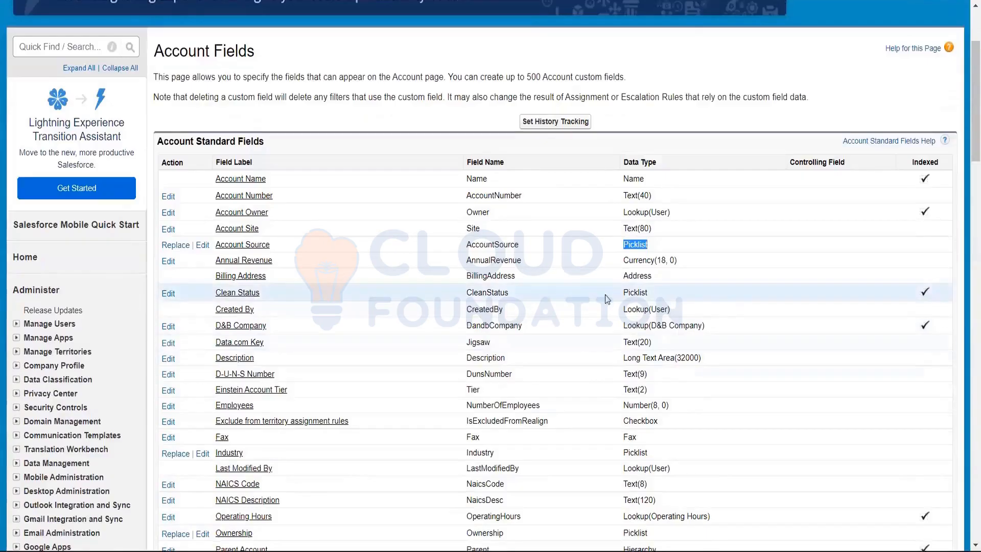
scroll(355, 291, down, 3)
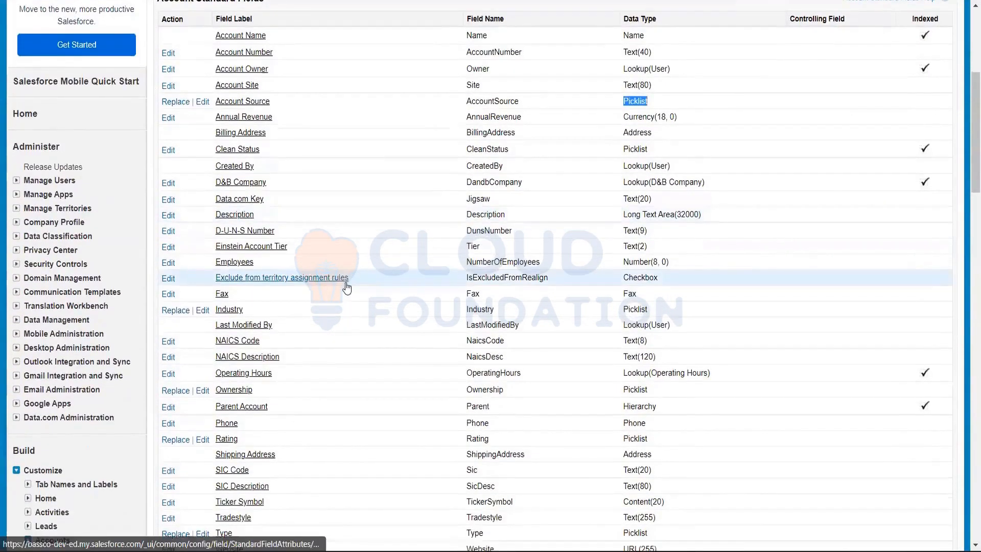
scroll(346, 288, down, 3)
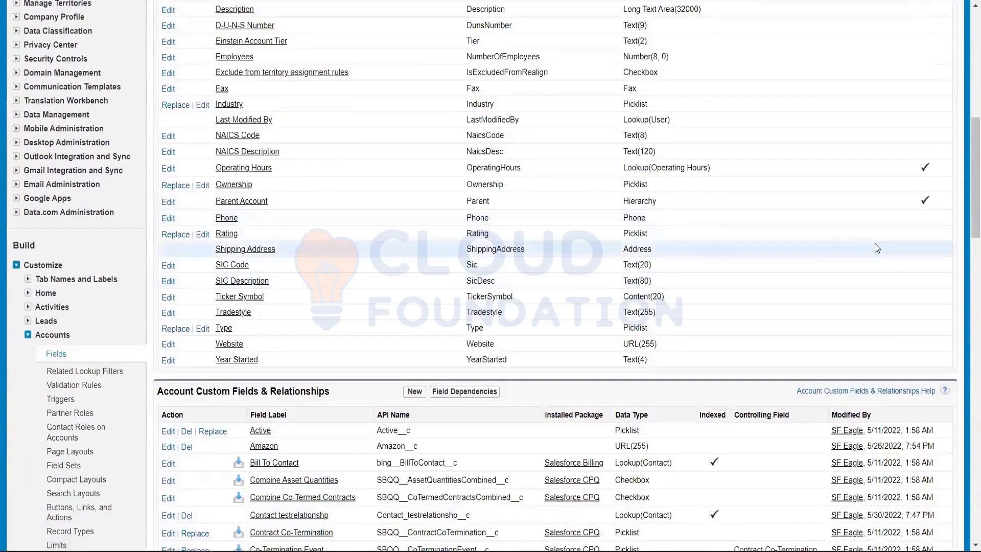
drag(652, 218, 611, 234)
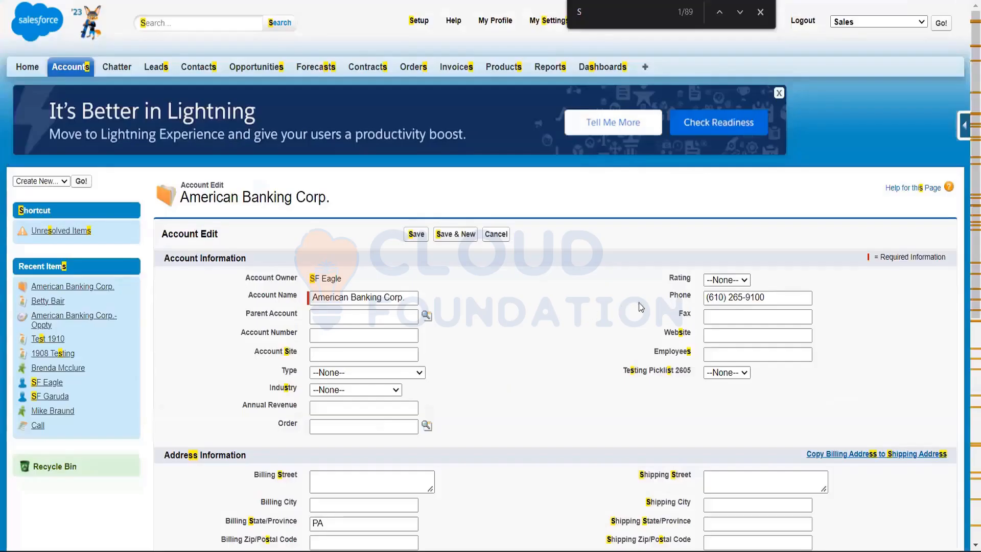
View the Rating picklist's options on the American Banking Corp. edit form and close the page search
click(762, 297)
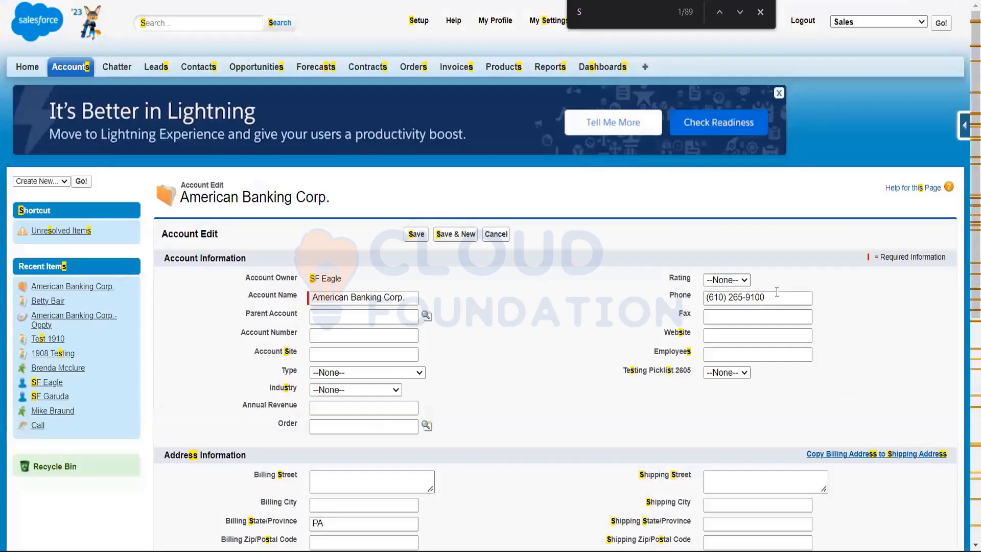
click(746, 280)
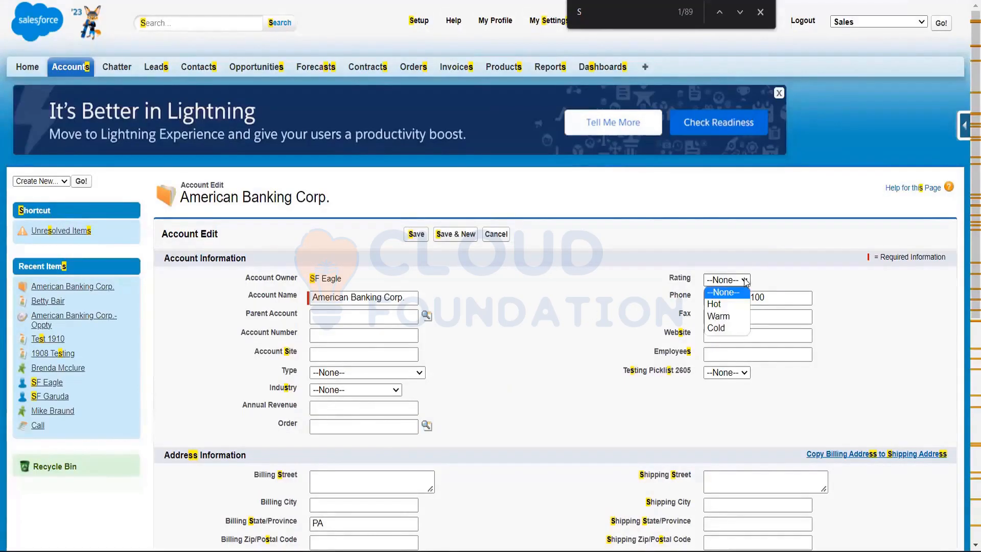
click(760, 12)
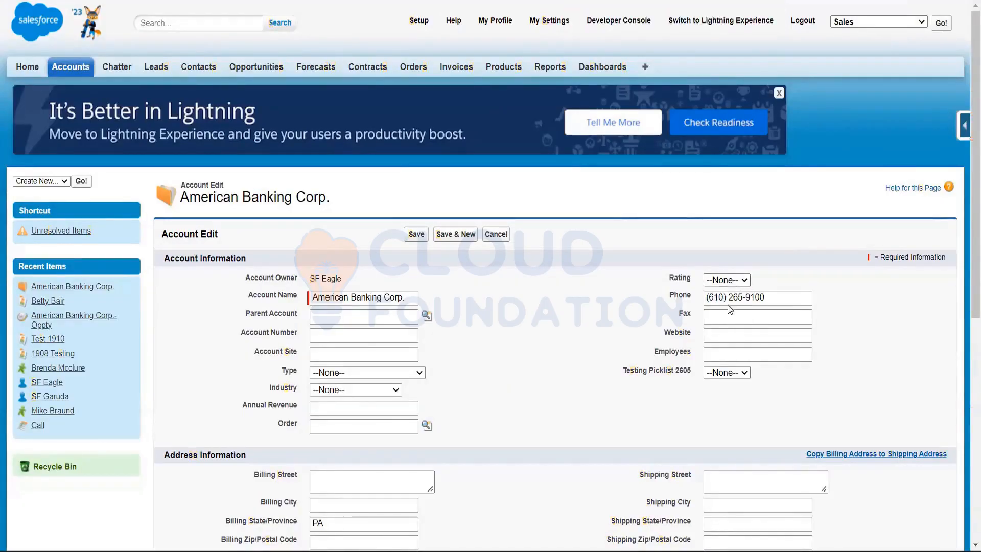
Set the account's Rating to Hot and highlight the Rating label
click(730, 279)
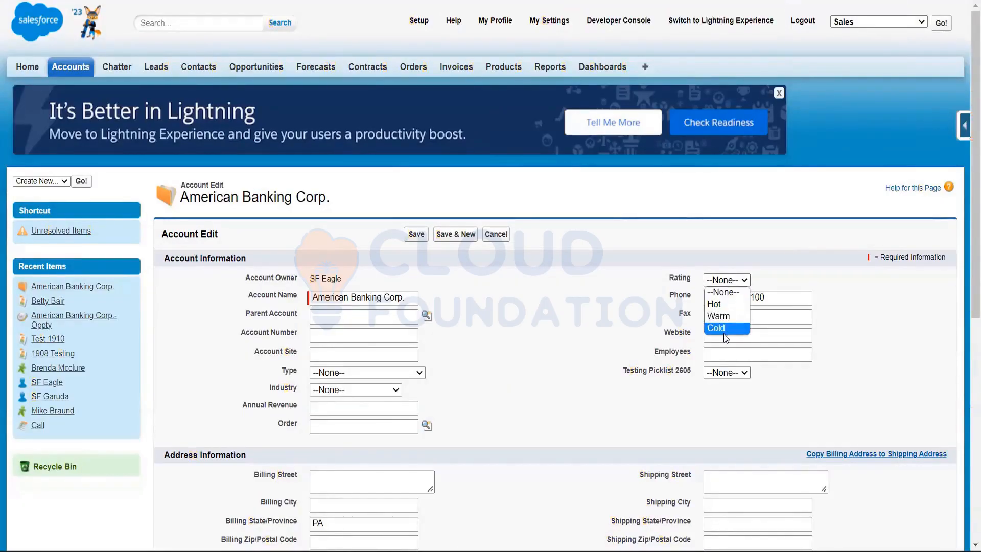
click(730, 304)
drag(664, 281, 698, 279)
click(627, 299)
click(580, 316)
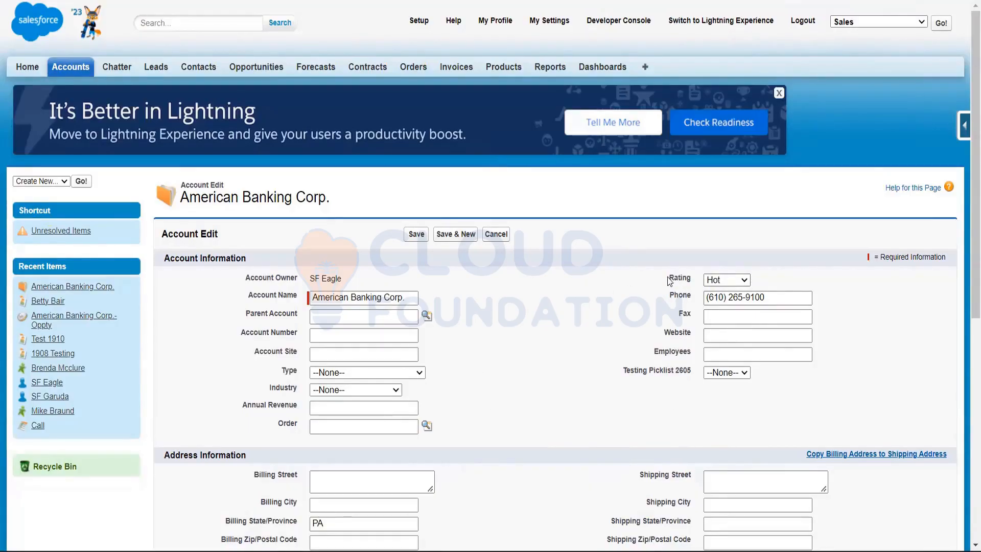
Highlight the Rating label again and set the account's Rating to Warm
drag(669, 281, 707, 283)
click(732, 282)
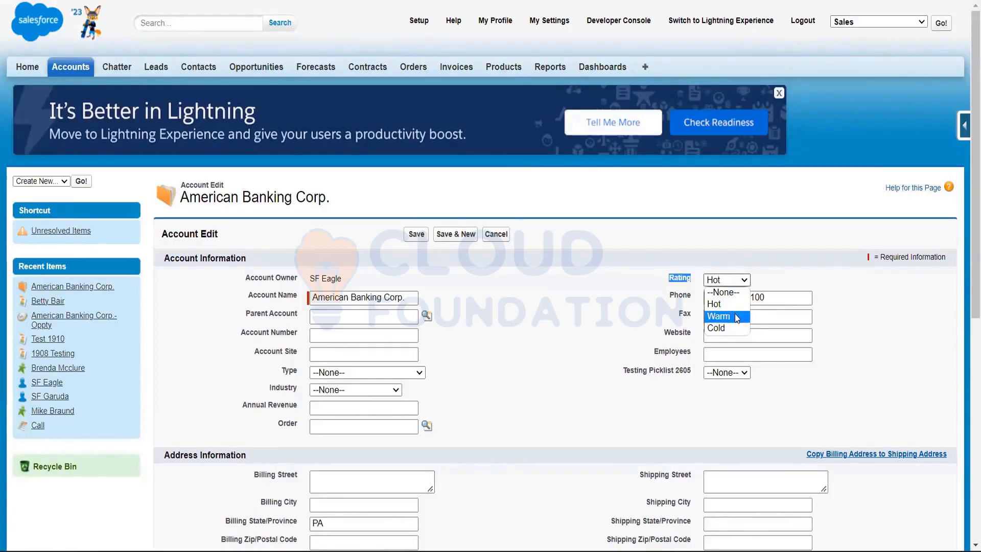
click(735, 315)
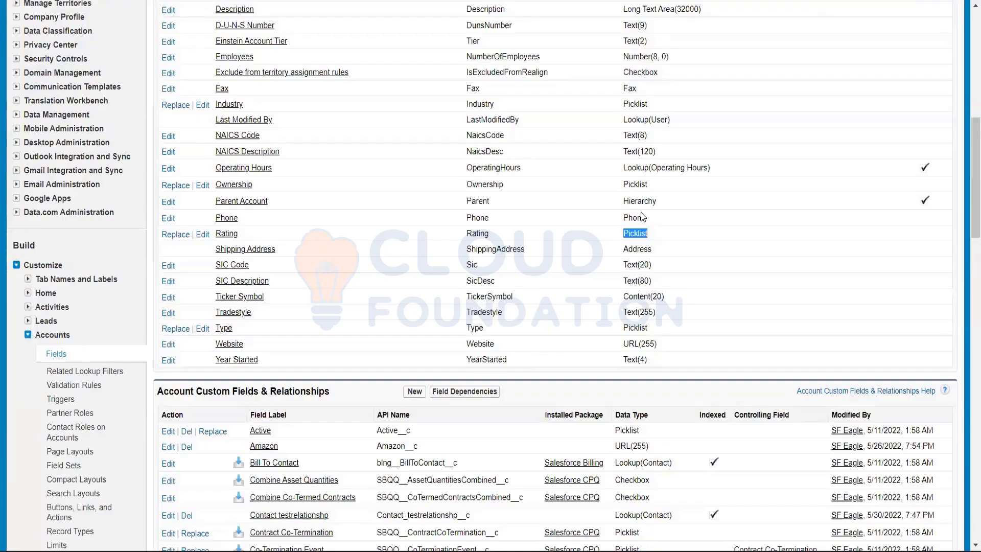
Highlight the Shipping Address field's Address data type and look through the data types of the remaining standard and custom account fields
scroll(643, 217, down, 1)
scroll(663, 221, down, 1)
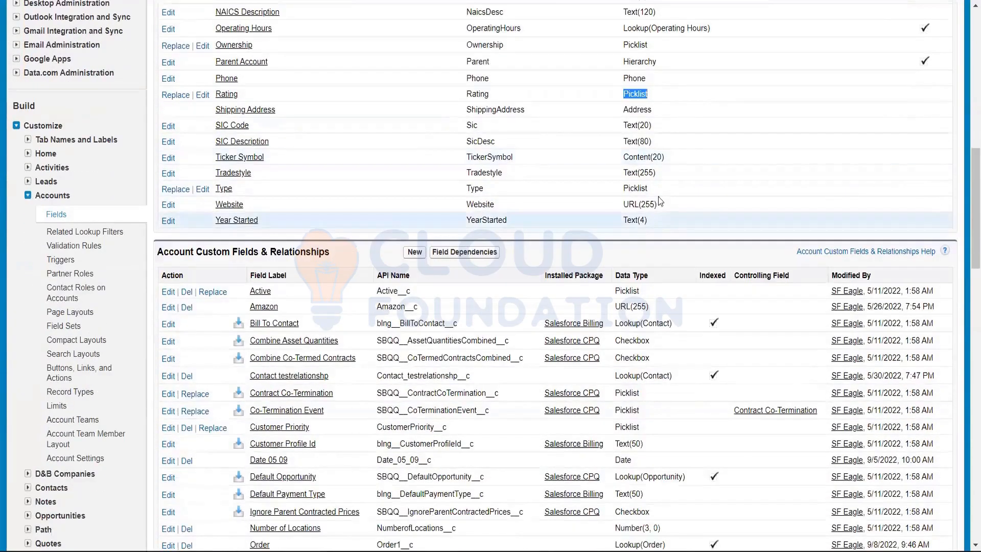
drag(655, 109, 615, 111)
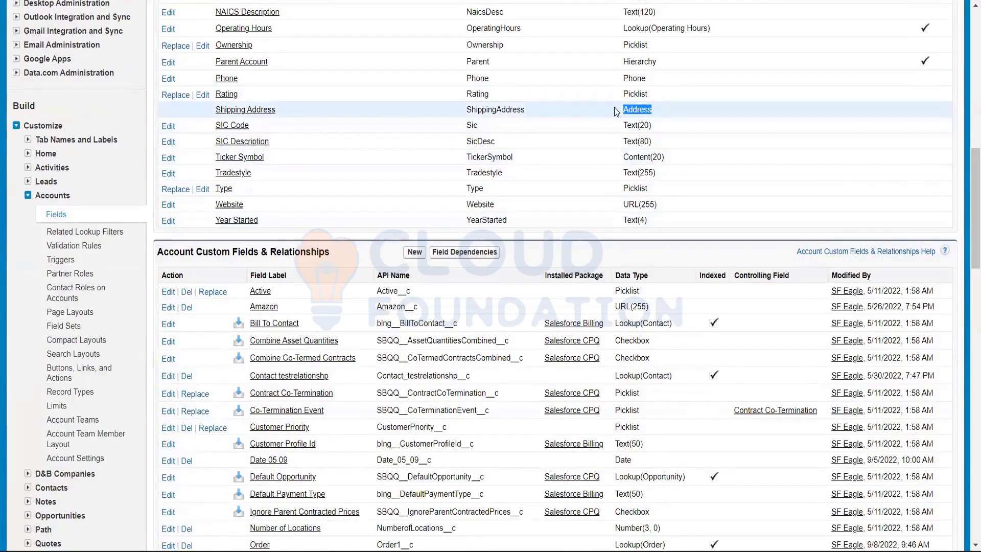
scroll(572, 161, down, 1)
scroll(572, 160, up, 2)
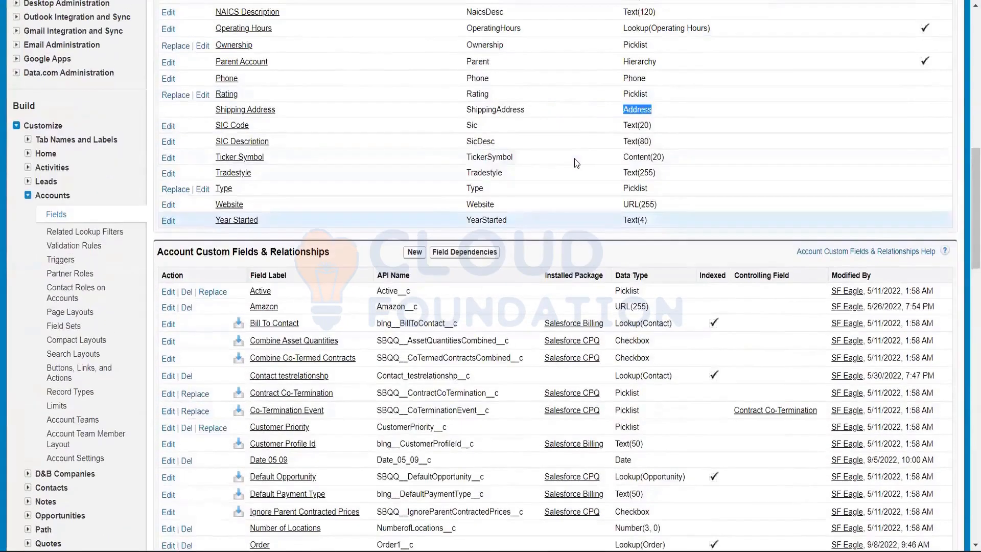
scroll(574, 159, down, 4)
scroll(574, 160, down, 1)
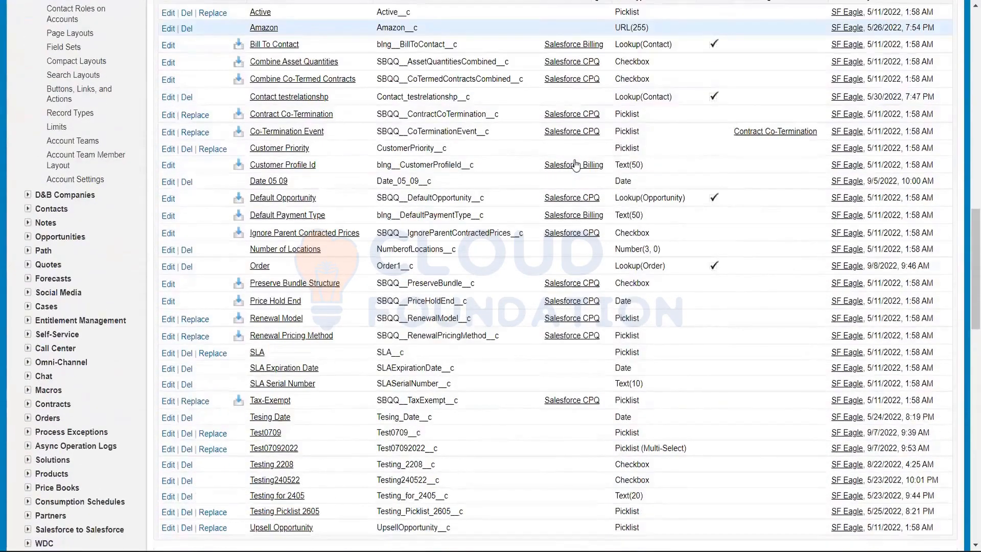
scroll(574, 159, up, 3)
scroll(574, 159, up, 2)
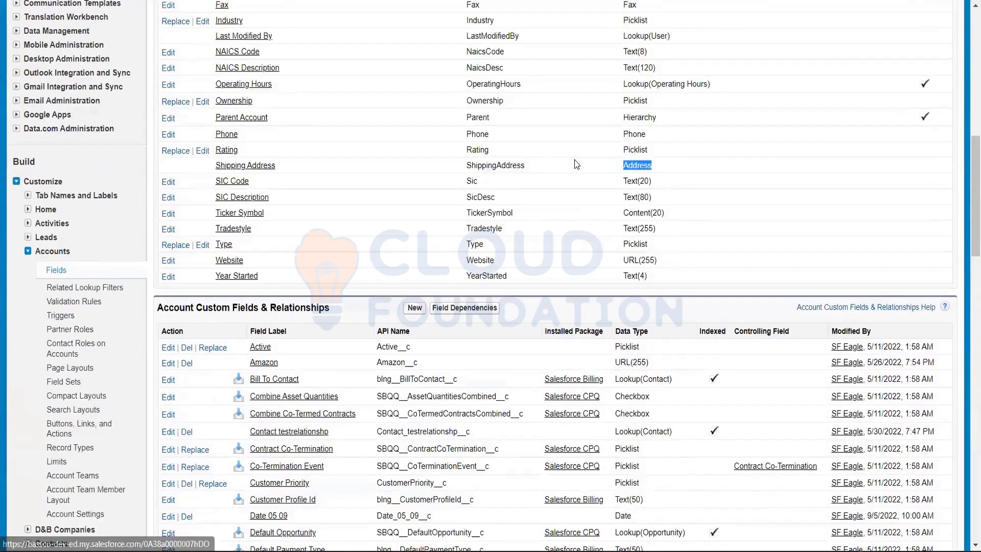
Look through the data types of the account's custom fields and compare them with the standard fields
scroll(574, 159, down, 3)
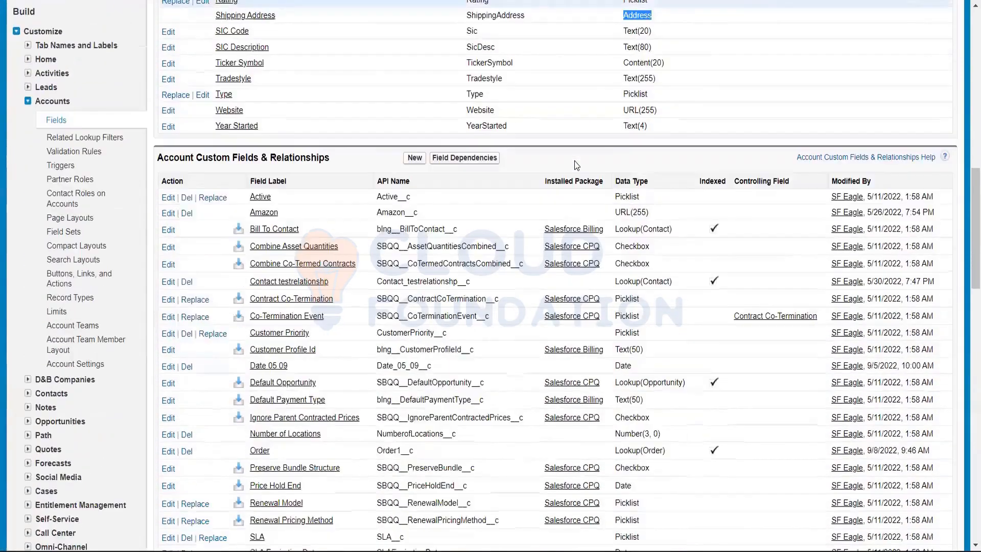
scroll(575, 166, down, 1)
scroll(576, 166, down, 2)
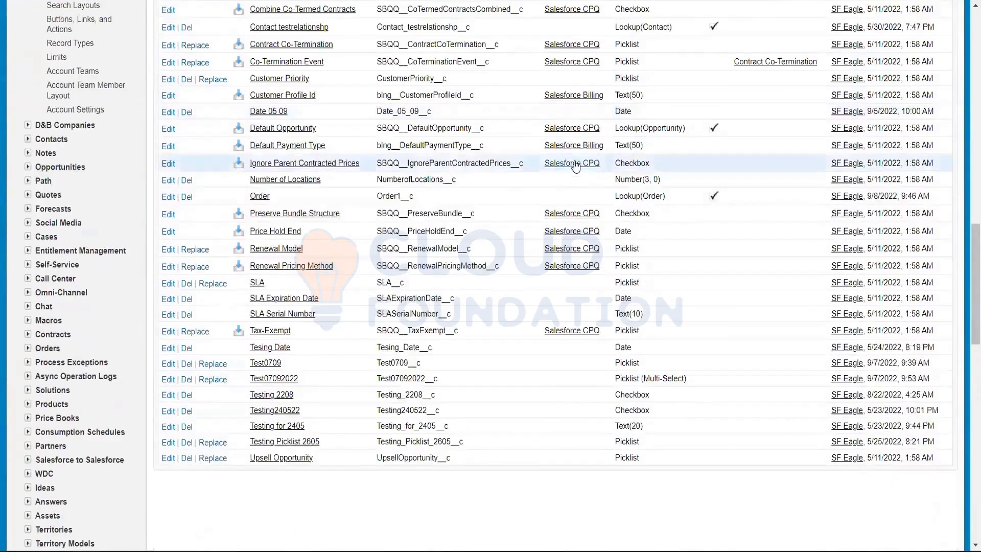
scroll(575, 165, up, 4)
scroll(576, 165, up, 10)
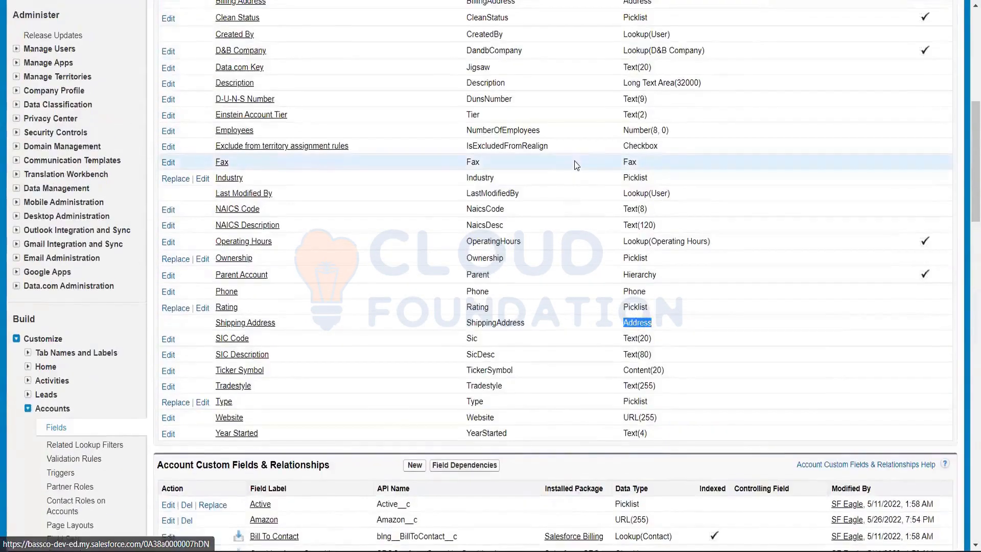
scroll(519, 263, down, 5)
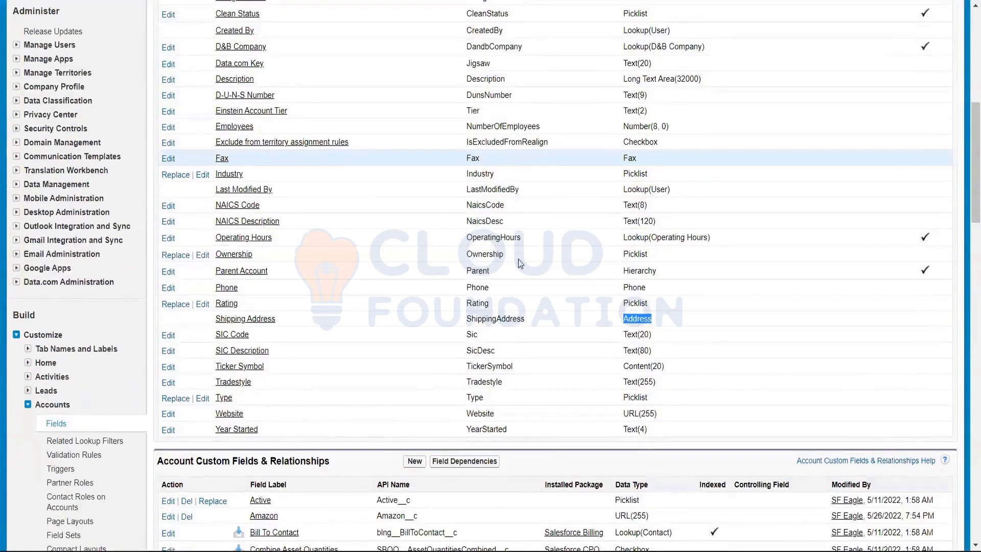
scroll(519, 263, down, 3)
scroll(365, 291, down, 1)
click(365, 292)
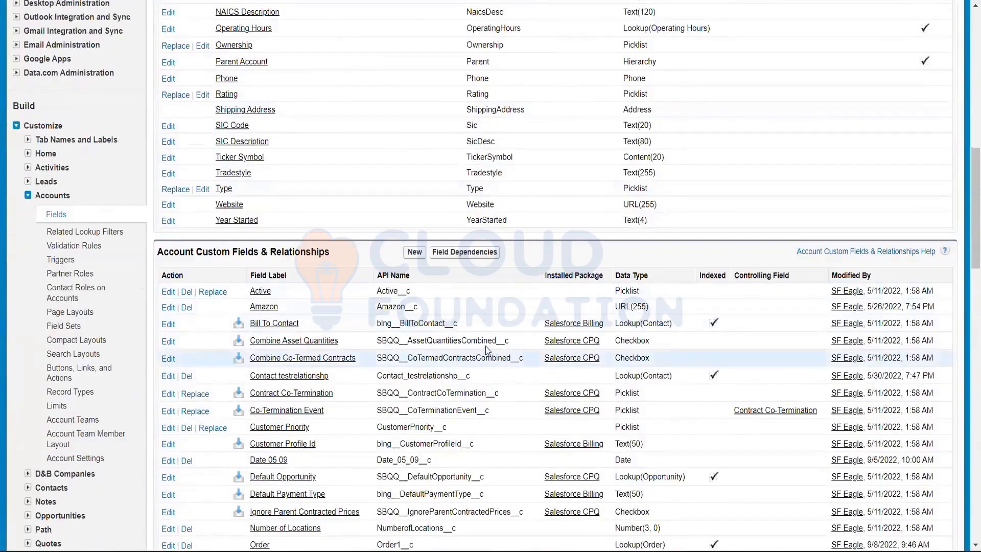
scroll(485, 345, down, 1)
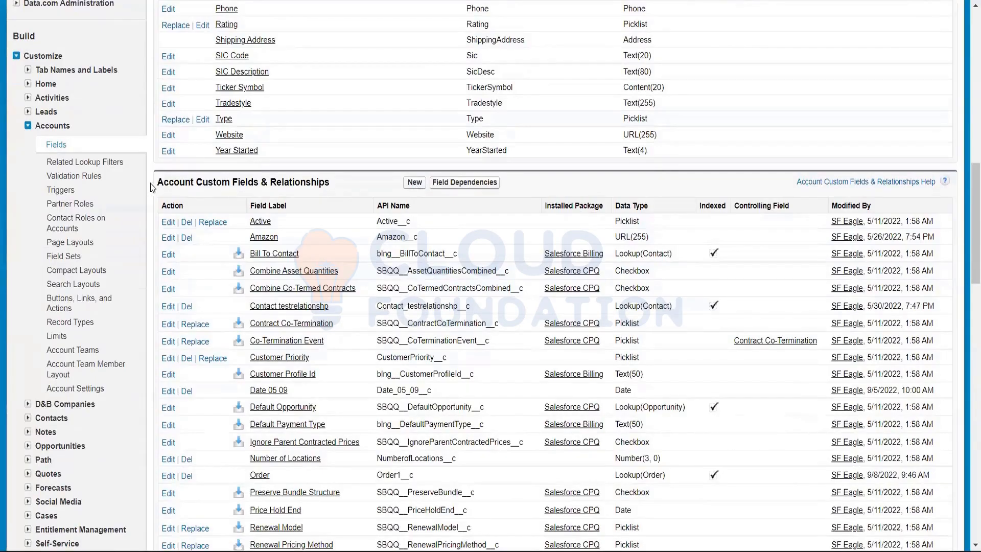
Highlight the Account Custom Fields & Relationships heading and start a new custom account field
drag(152, 182, 335, 184)
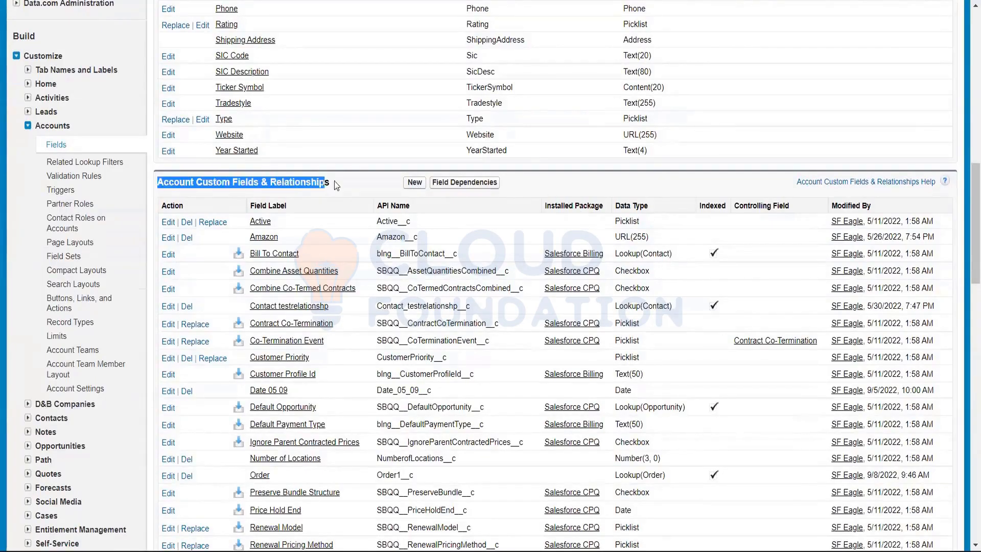
click(349, 183)
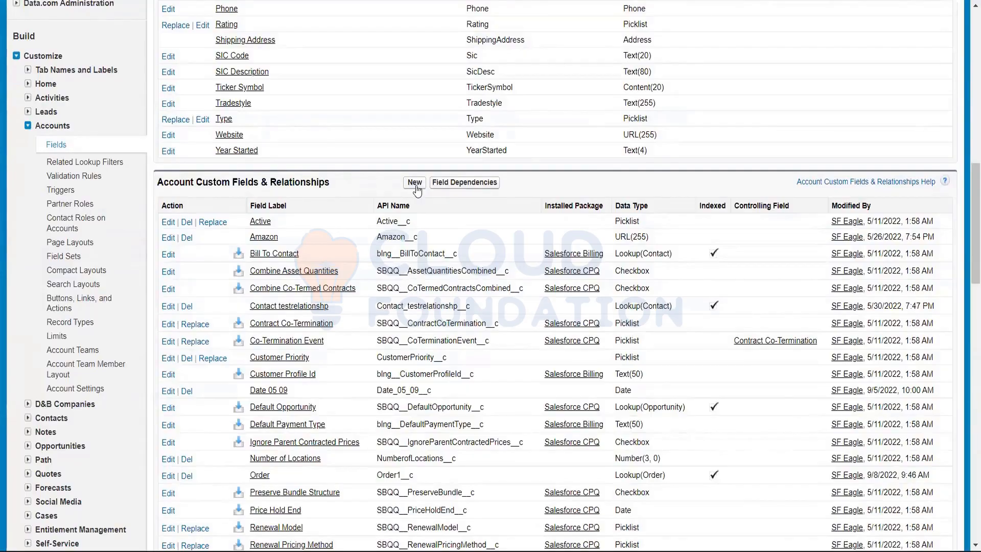
click(414, 182)
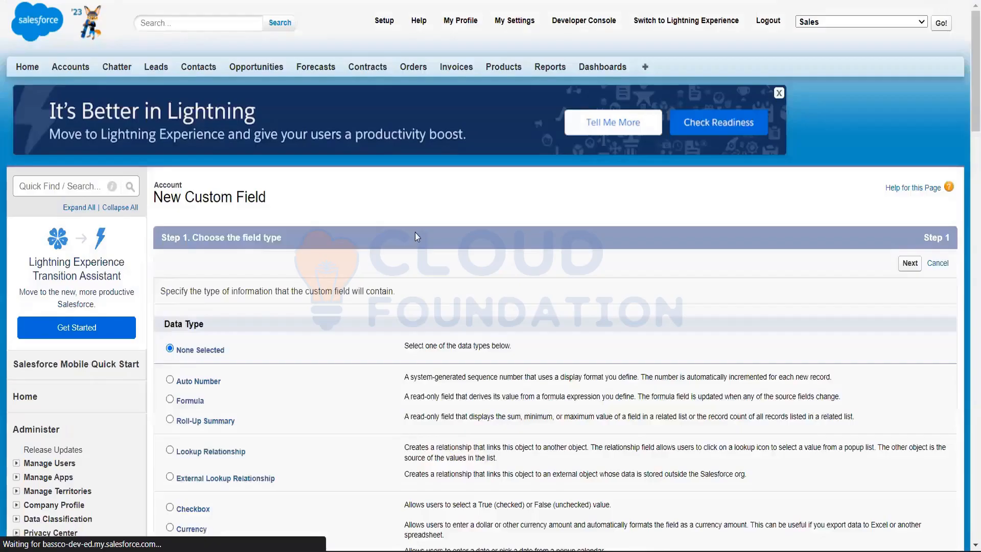
Look through the data types offered for the new custom field and their descriptions
scroll(415, 234, down, 5)
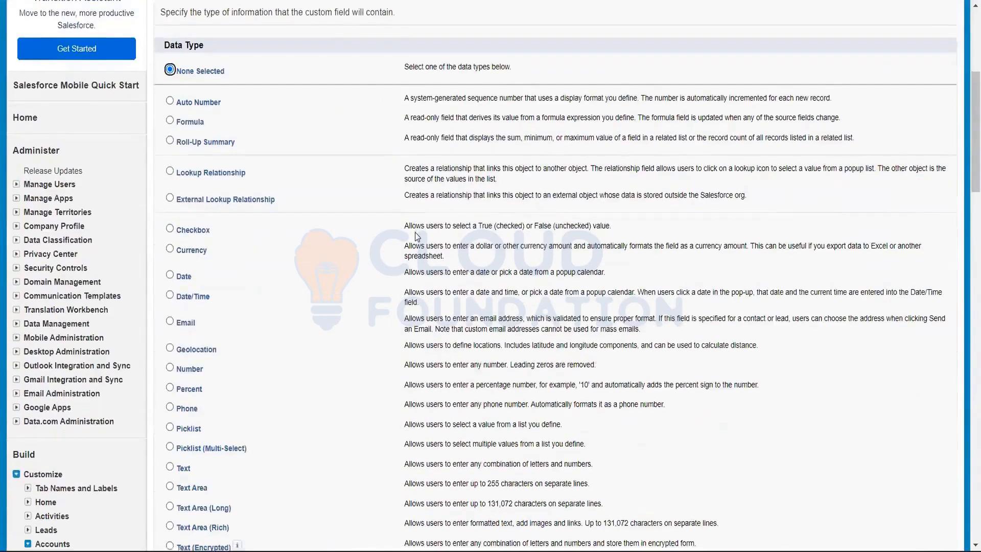
scroll(416, 236, down, 5)
scroll(416, 235, up, 8)
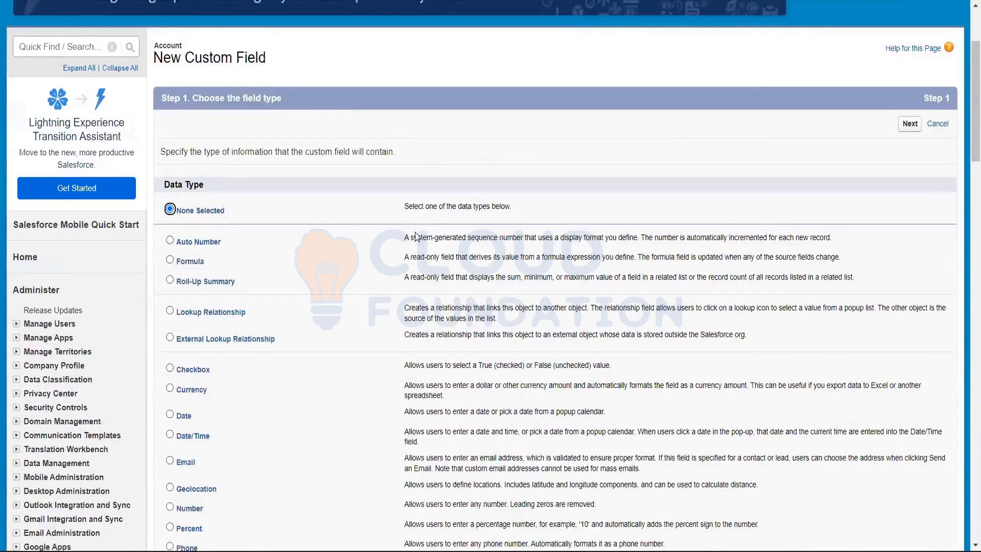
scroll(415, 232, down, 1)
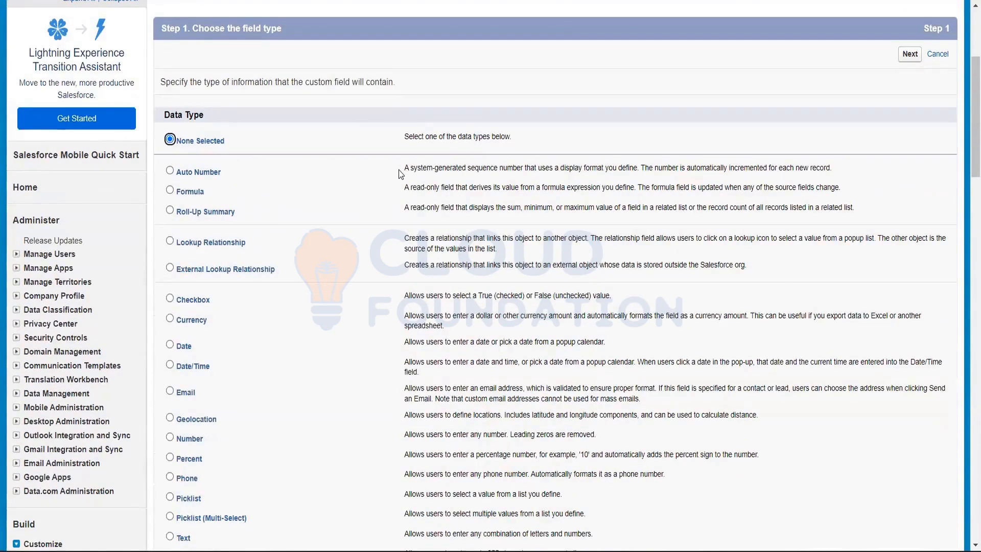
drag(398, 170, 750, 264)
click(750, 264)
scroll(434, 226, down, 2)
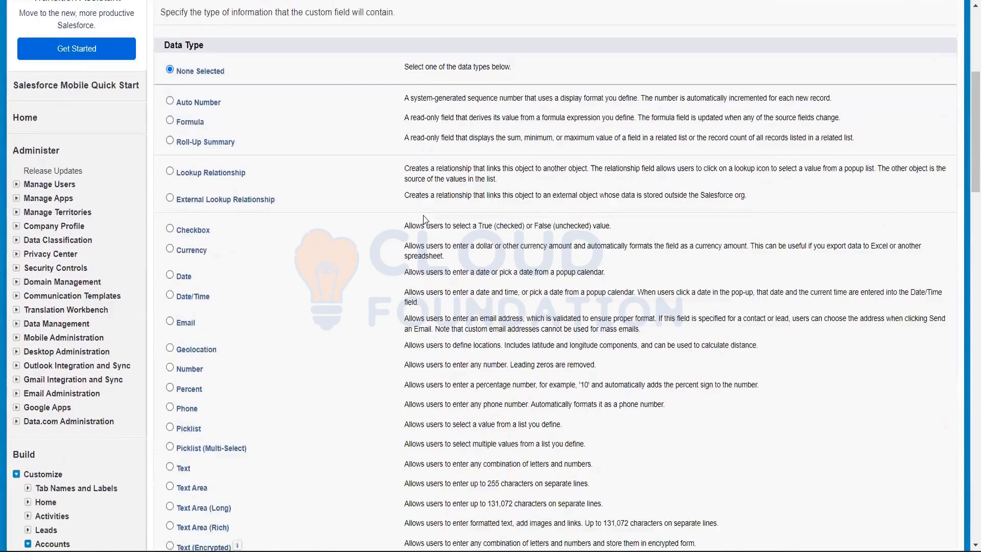
scroll(423, 218, down, 3)
scroll(438, 241, up, 4)
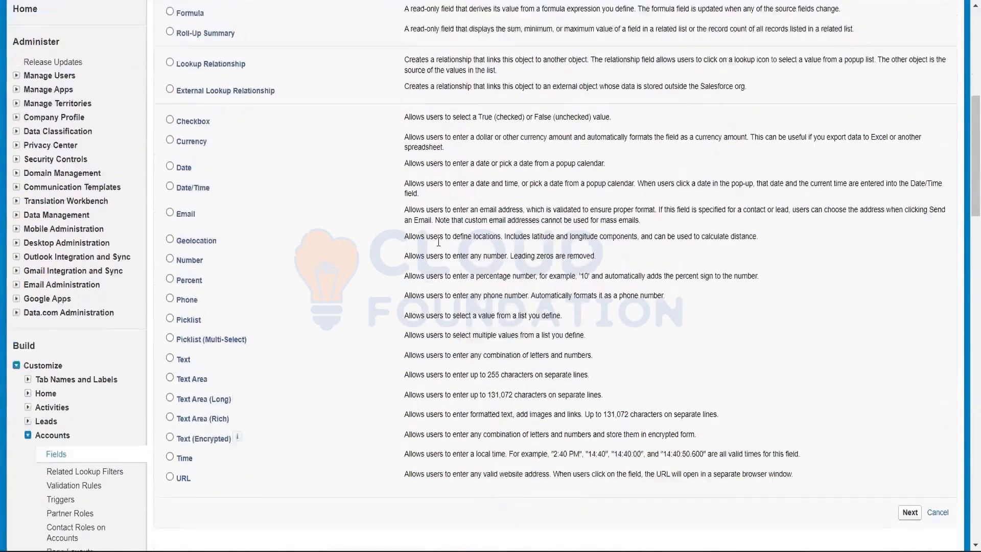
scroll(393, 244, up, 3)
Highlight the descriptions of the Auto Number and Formula data types
drag(403, 239, 851, 239)
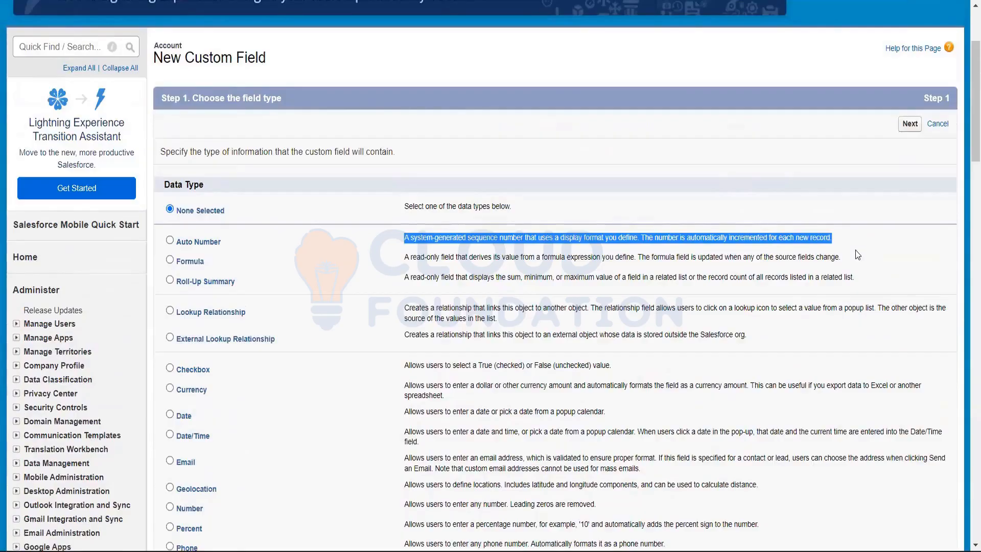
click(854, 250)
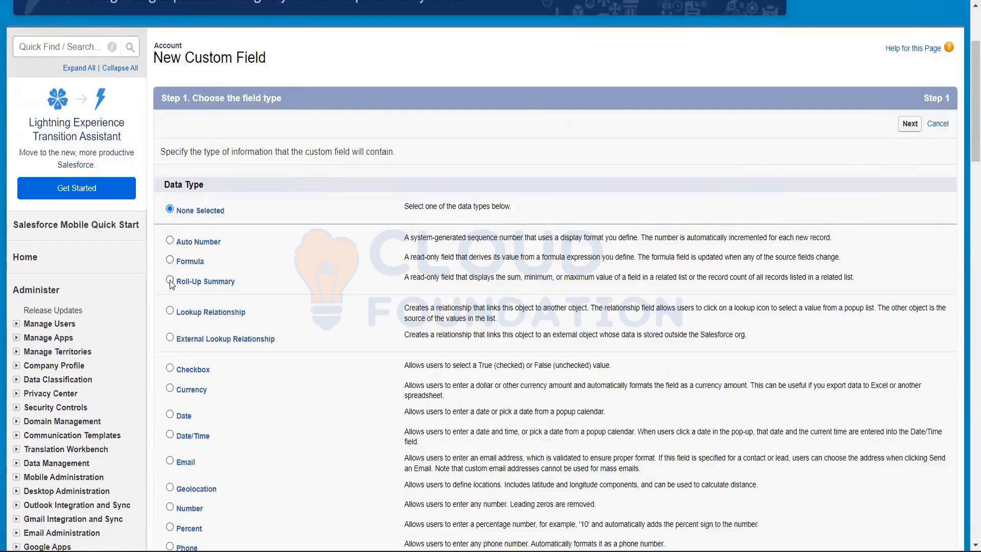
scroll(171, 283, down, 1)
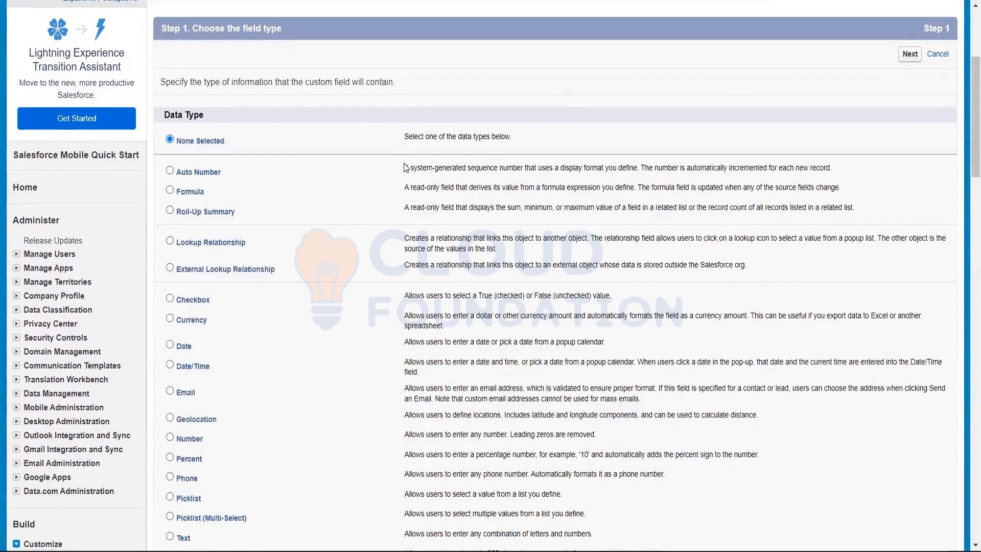
drag(405, 168, 860, 179)
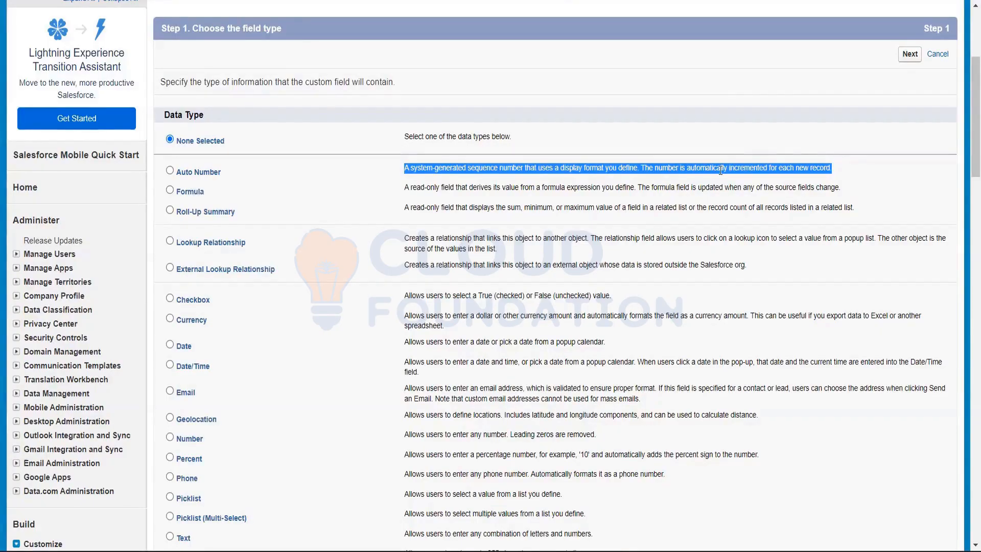
click(847, 174)
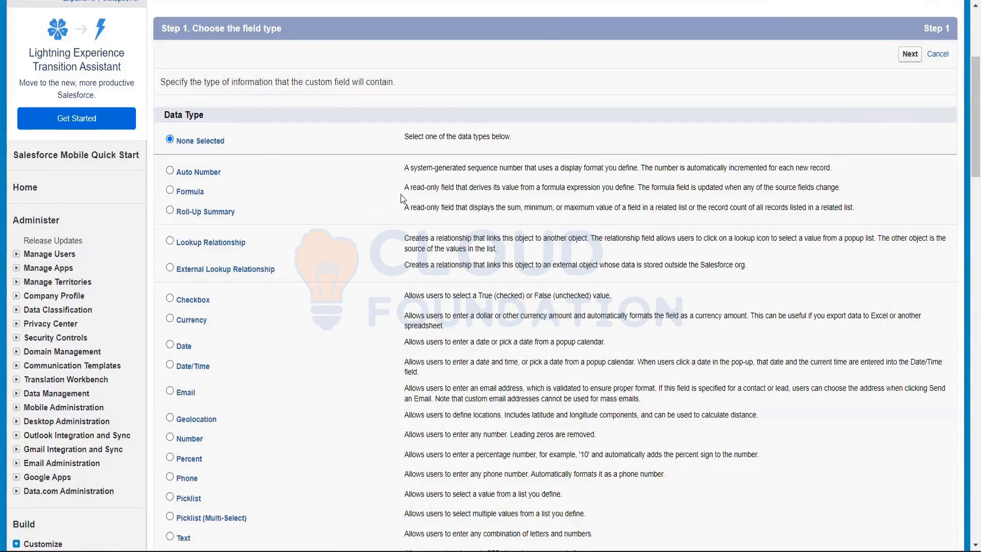
drag(404, 187, 863, 192)
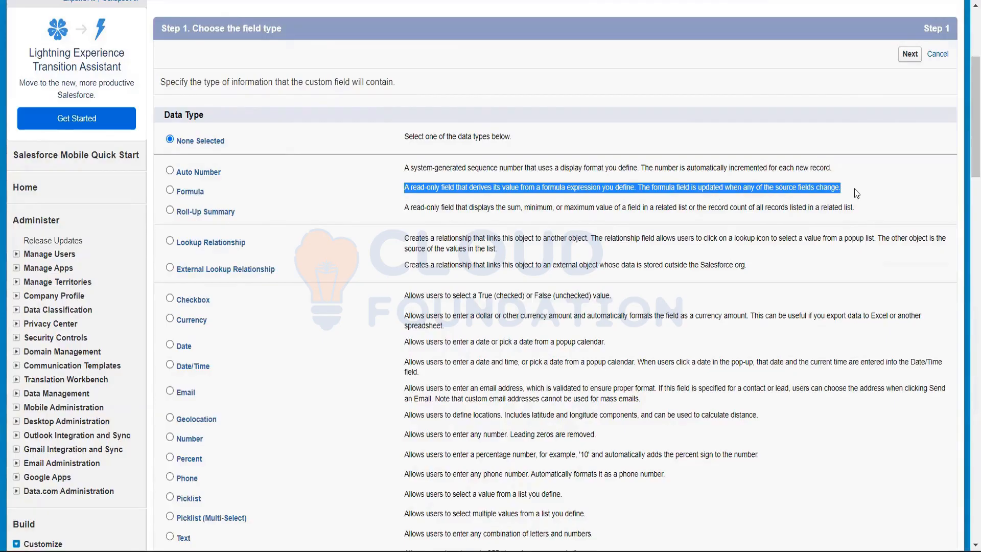
click(431, 185)
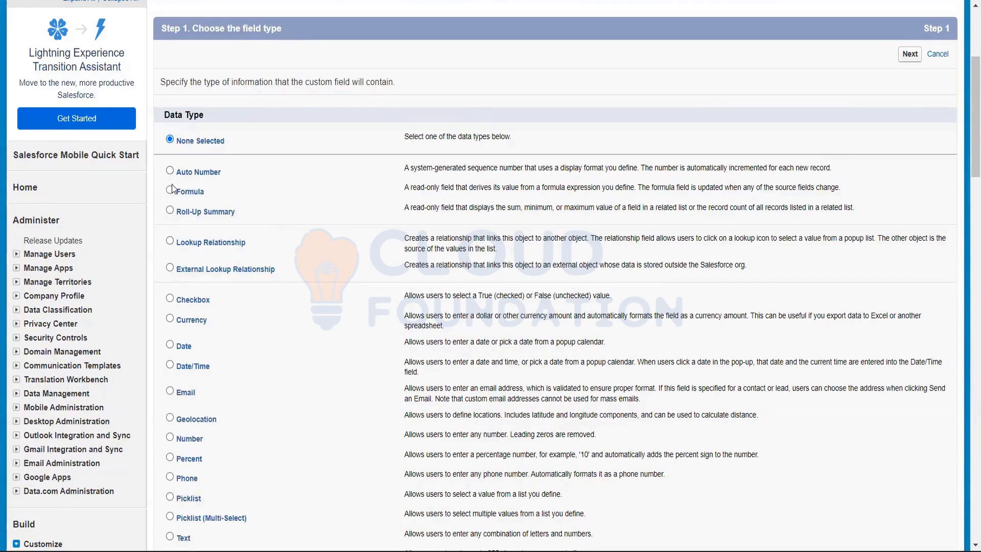
Review the remaining custom field data types, from Roll-Up Summary and the relationship types down to URL
scroll(176, 251, down, 3)
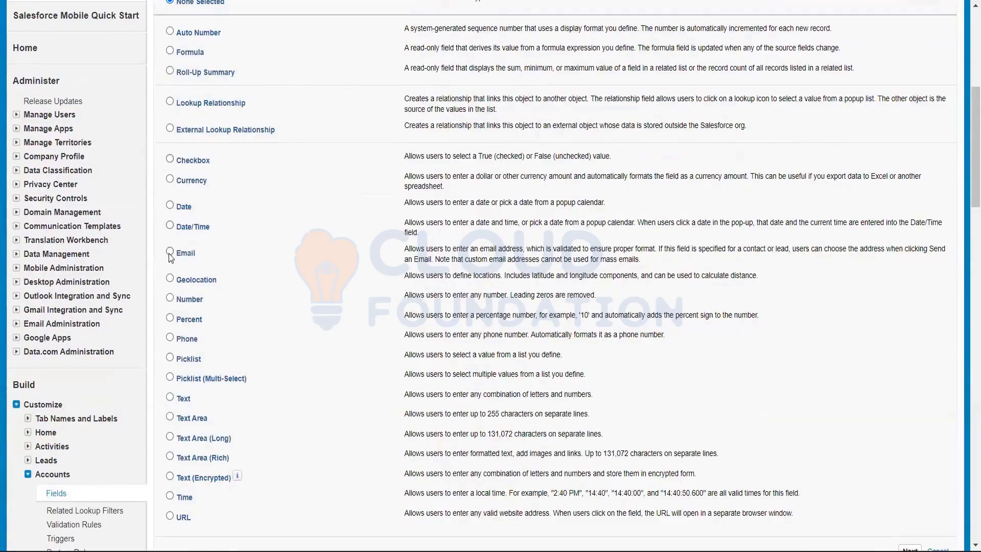
scroll(170, 248, down, 1)
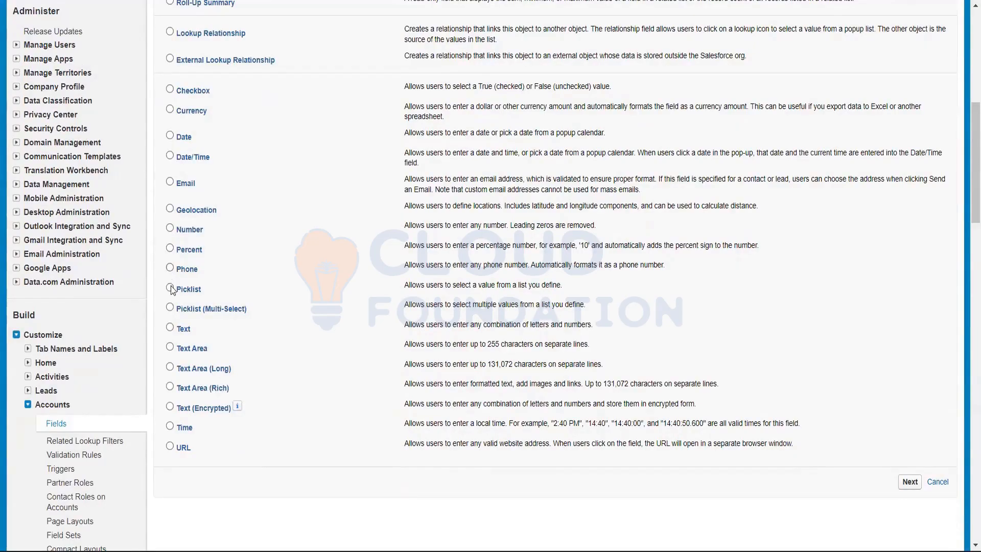
scroll(254, 276, up, 1)
scroll(254, 276, up, 2)
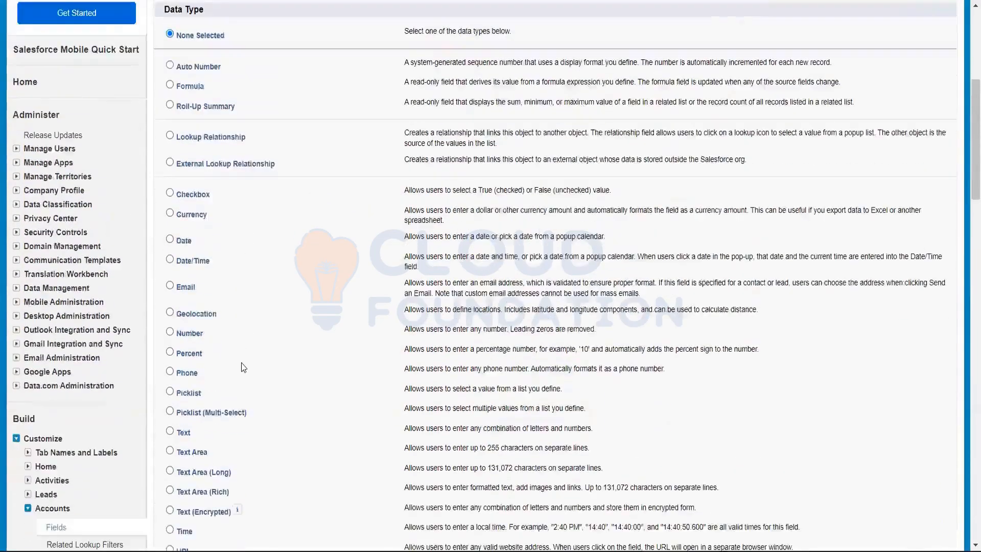
scroll(230, 406, down, 3)
scroll(212, 255, up, 1)
scroll(212, 255, up, 4)
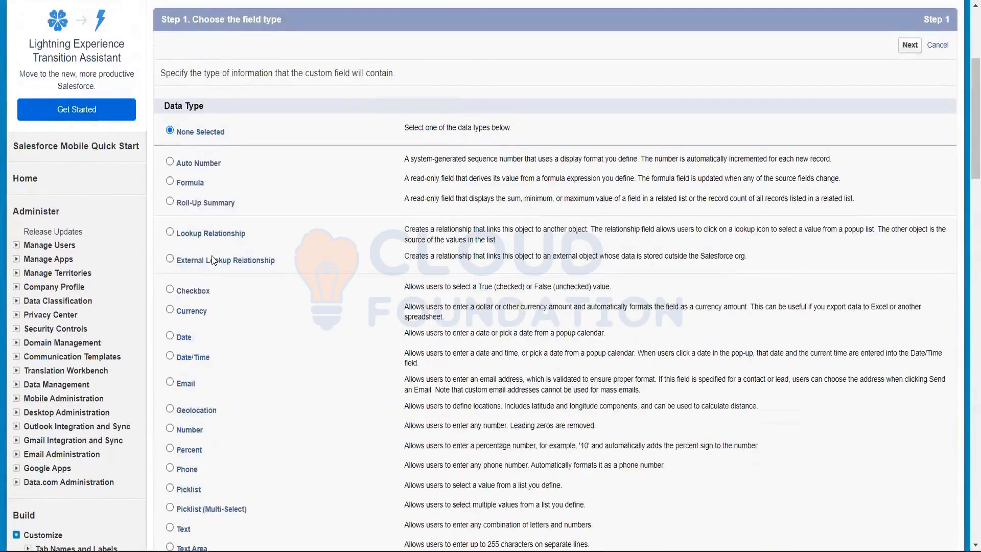
scroll(211, 255, down, 8)
scroll(212, 256, up, 3)
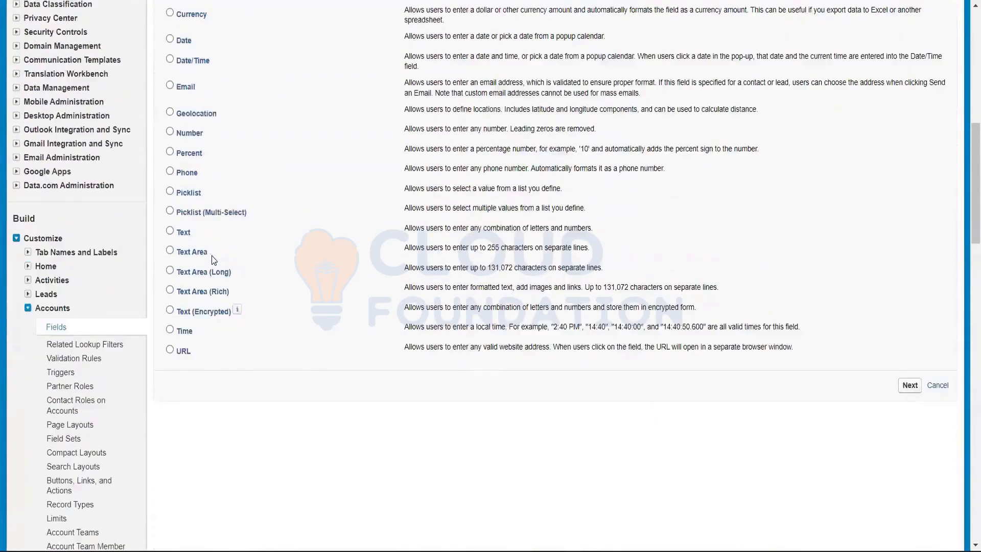
scroll(212, 256, up, 5)
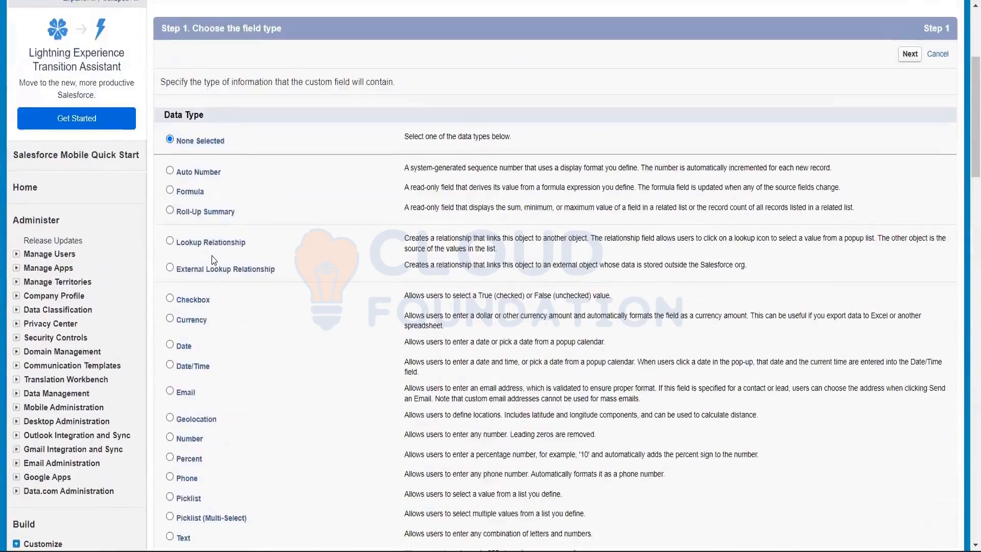
Choose Time as the new custom field's data type and continue to the field details
click(902, 57)
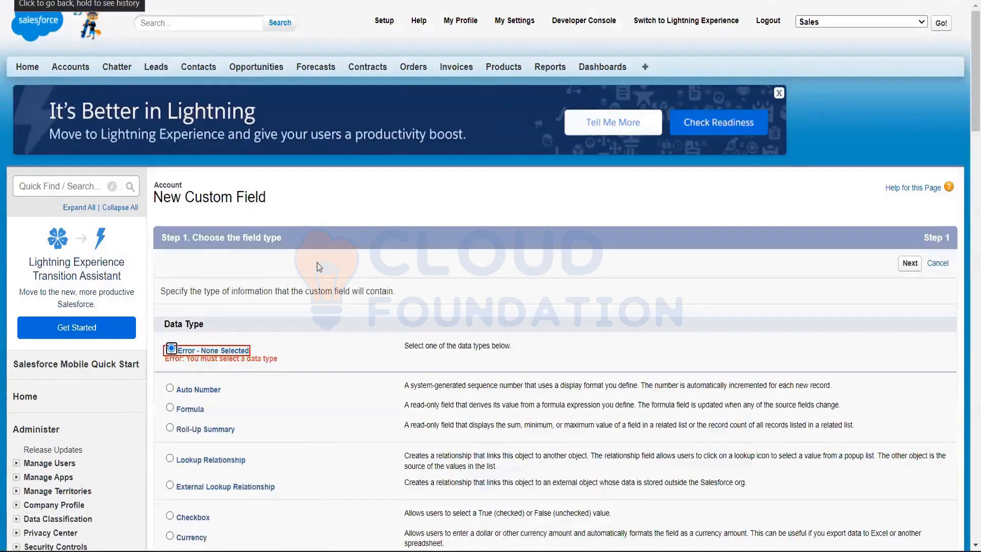
scroll(317, 262, down, 6)
scroll(316, 261, down, 1)
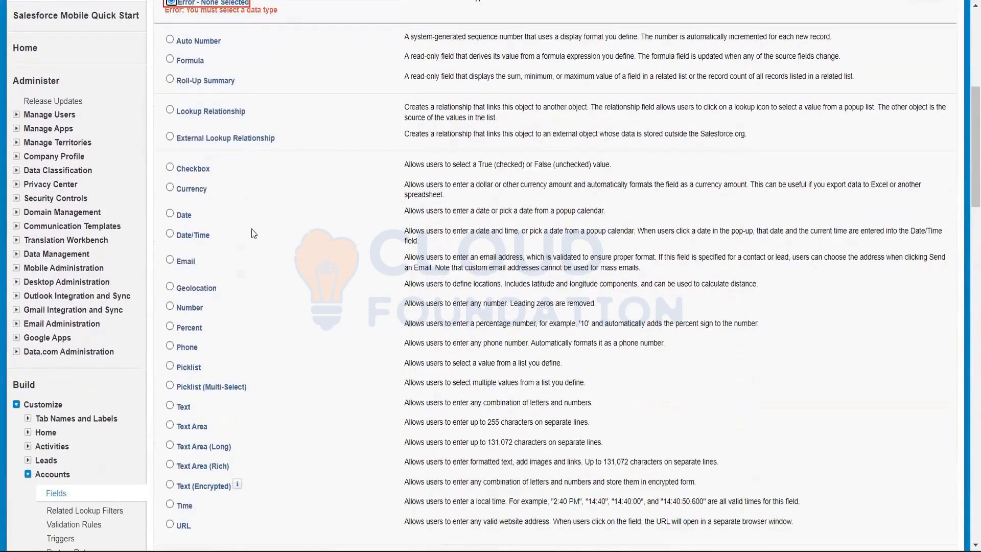
scroll(234, 151, up, 4)
scroll(241, 219, down, 7)
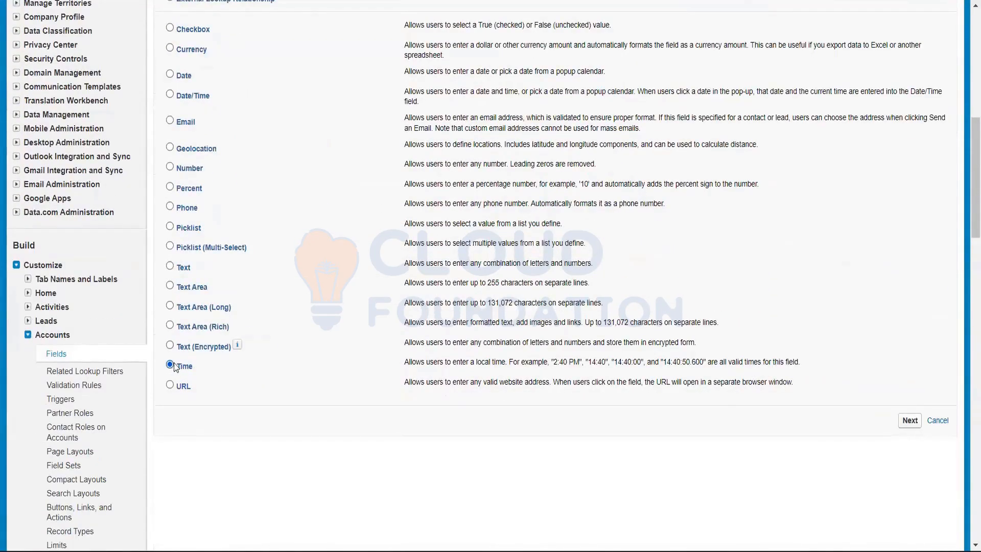
click(171, 364)
click(909, 421)
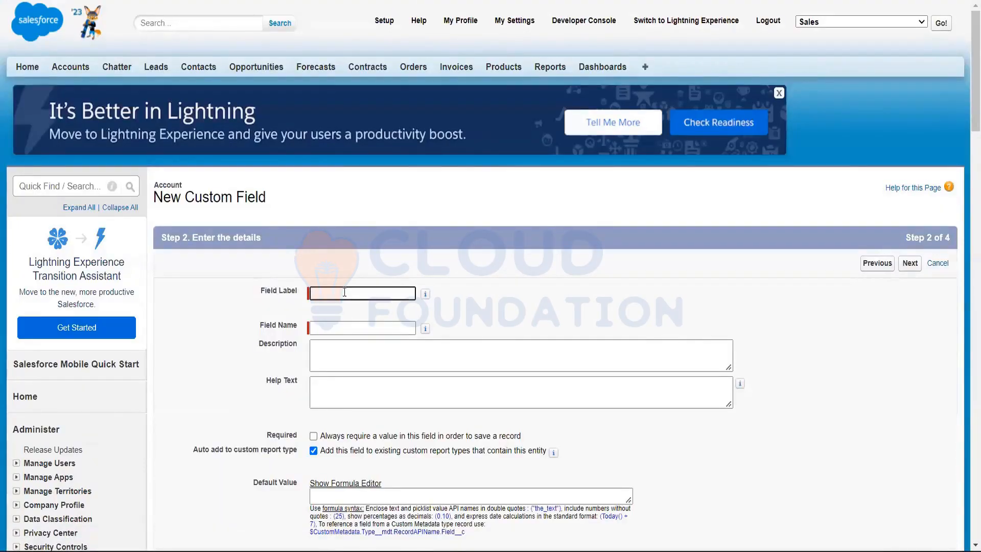
Label the new field Time 2110 and let its field name fill in from the label
text(Time )
text(_)
key(BackSpace)
key(BackSpace)
text(21)
text(0)
click(556, 286)
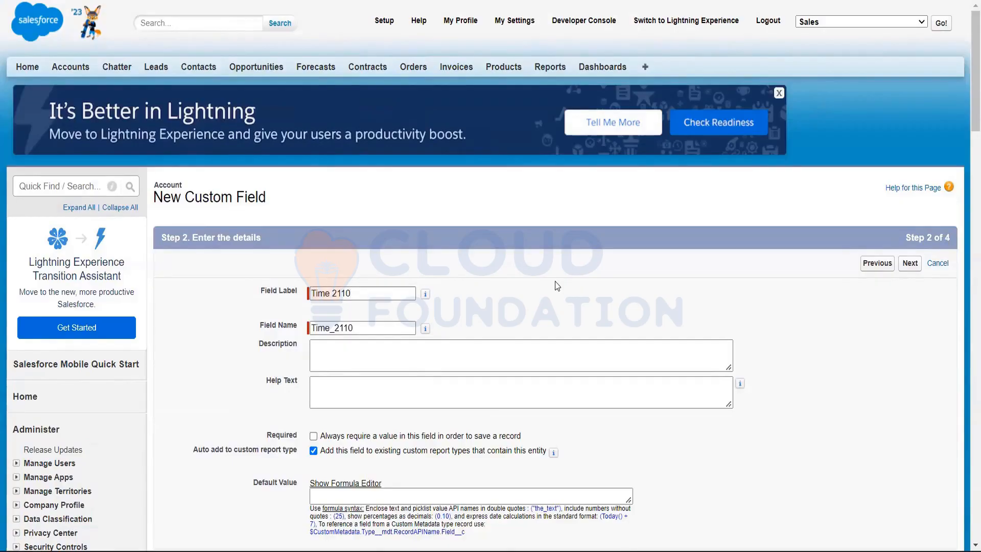
Enter "To display time on my pagelayout" as the new field's description
scroll(547, 291, down, 1)
click(358, 289)
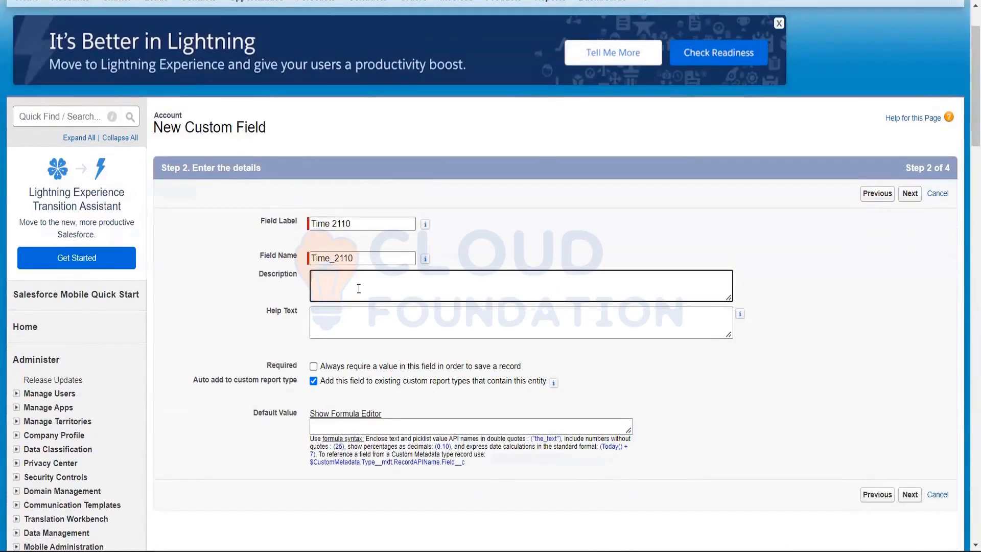
text(Time)
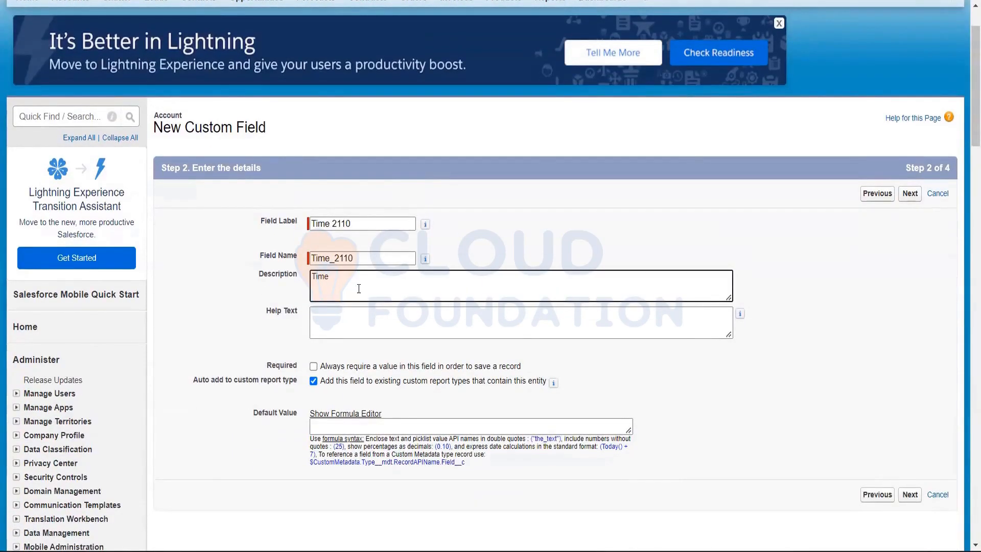
key(BackSpace)
key(BackSpace)
key(BackSpace)
text(display time on my pagelayout)
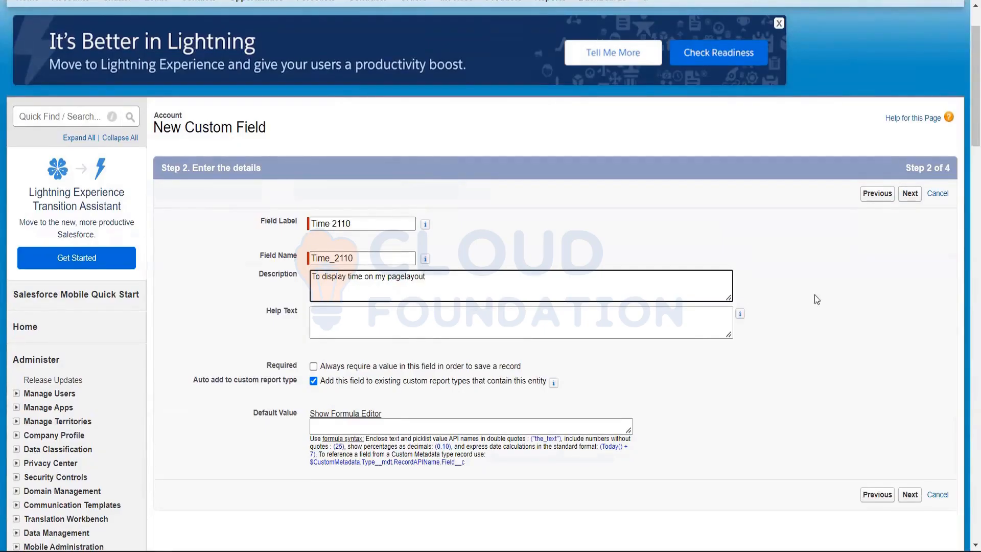
Review the required, report type and default value options of the new field and continue to field-level security
click(786, 294)
scroll(816, 300, down, 3)
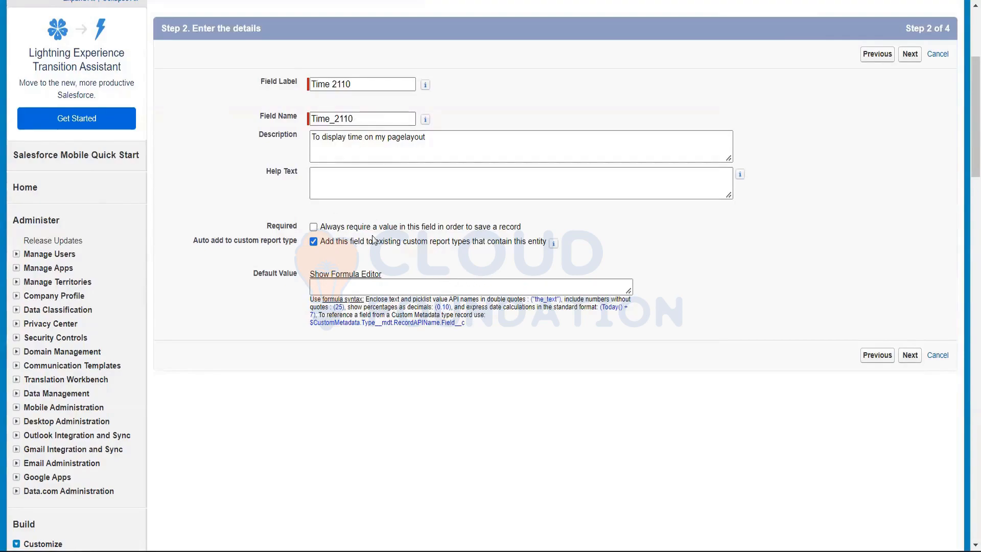
drag(259, 240, 285, 240)
click(283, 255)
scroll(879, 330, up, 1)
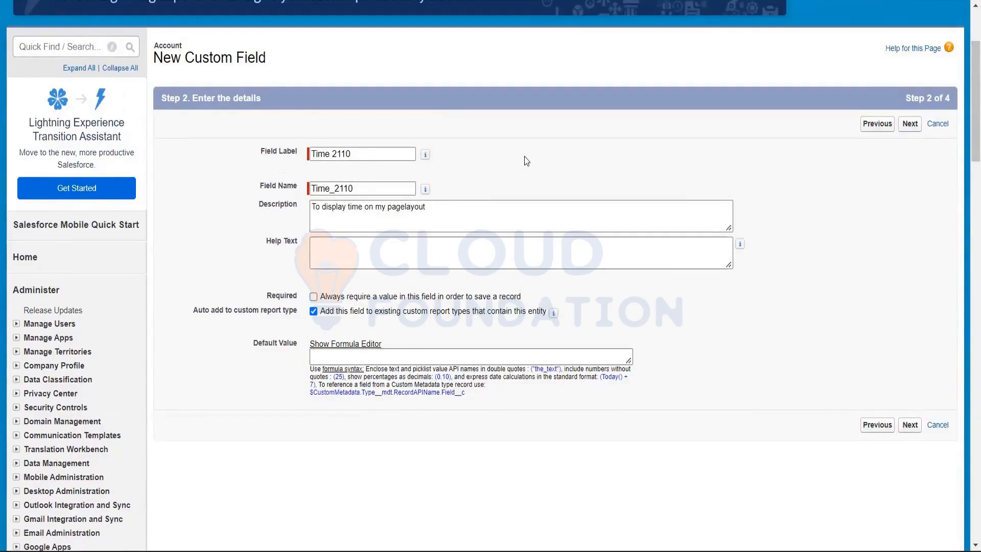
click(909, 125)
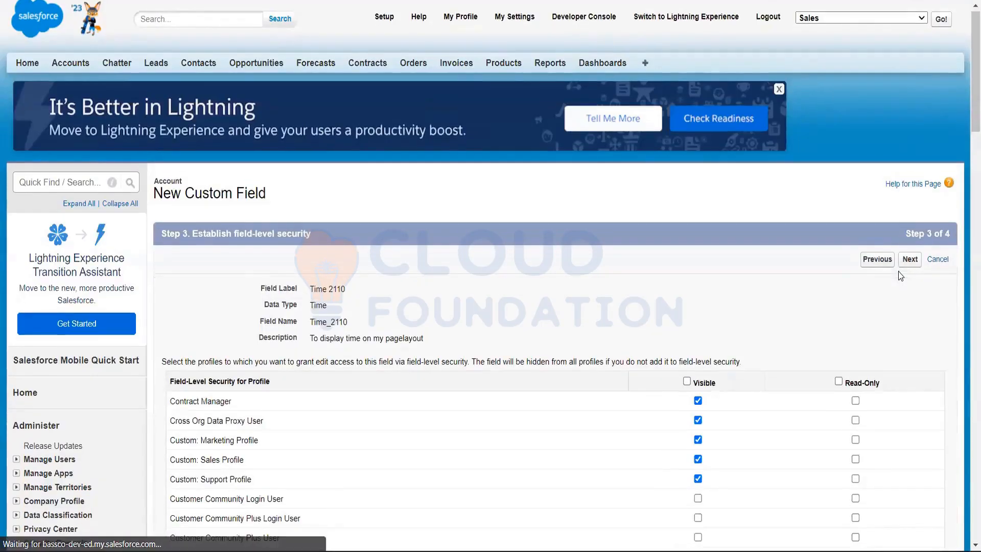
Look through the full list of profiles and their Visible and Read-Only settings for the Time 2110 field
scroll(810, 219, down, 4)
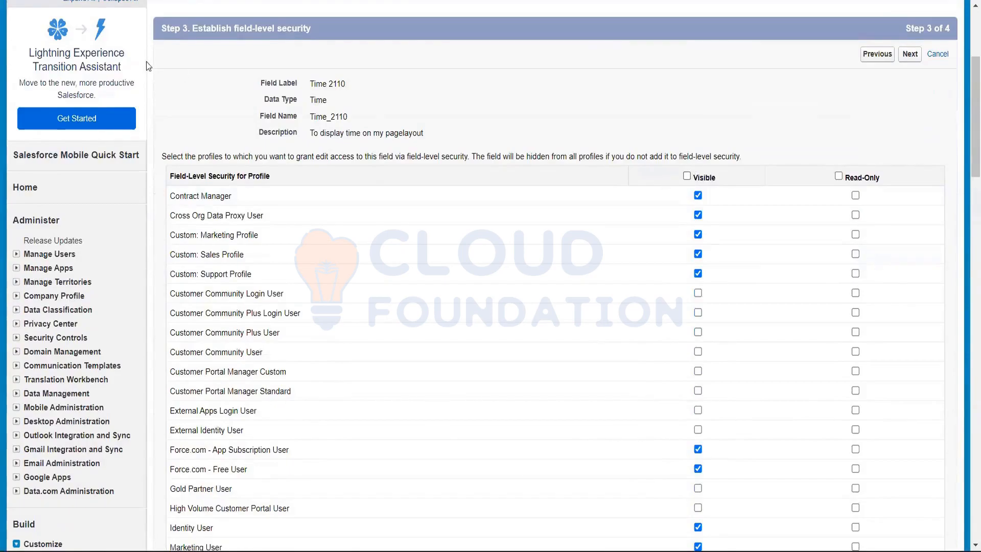
drag(235, 28, 338, 32)
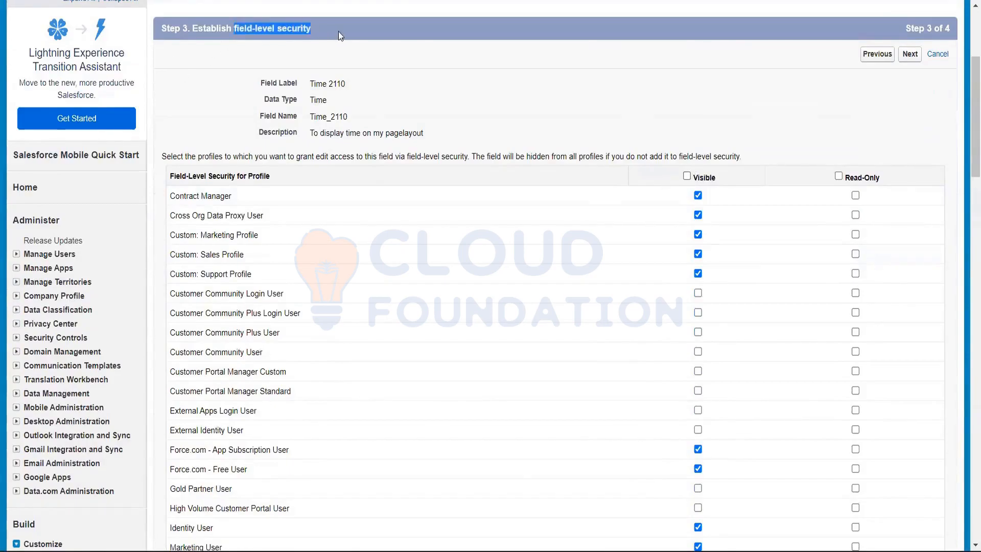
click(378, 49)
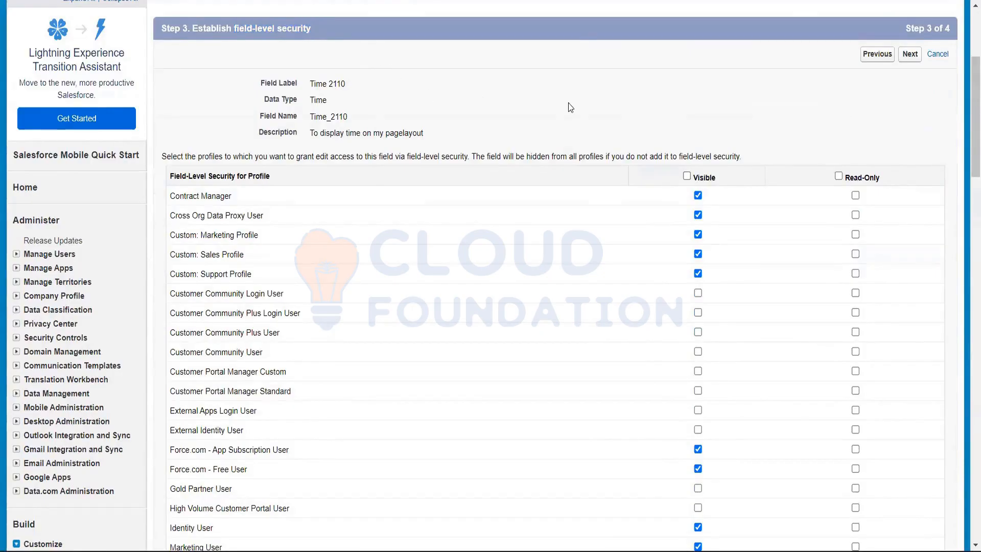
scroll(571, 108, down, 2)
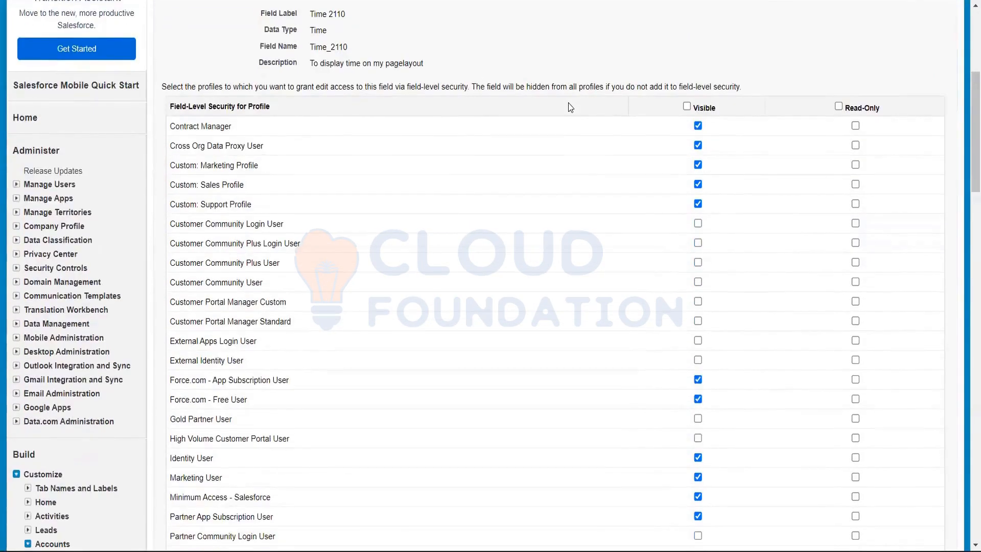
scroll(571, 108, down, 5)
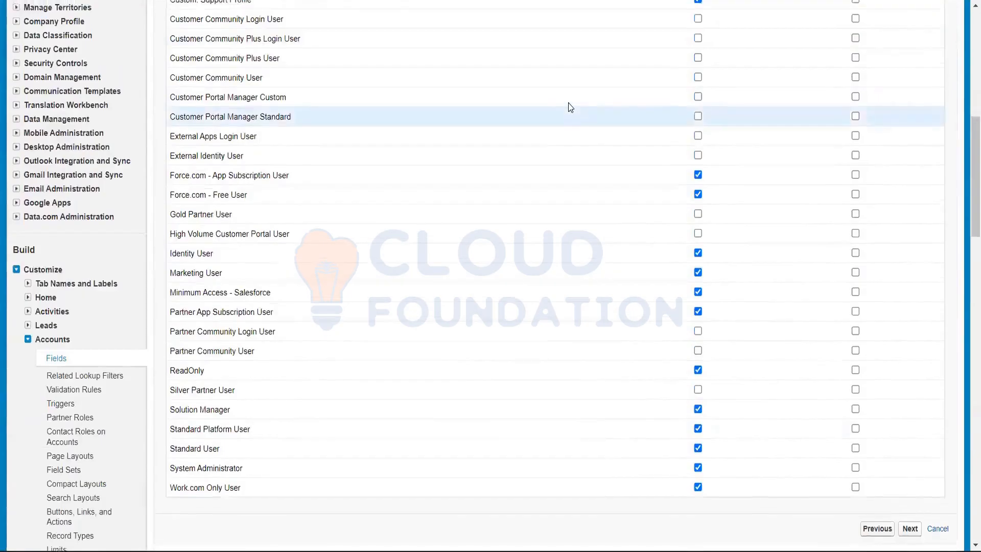
scroll(570, 107, up, 3)
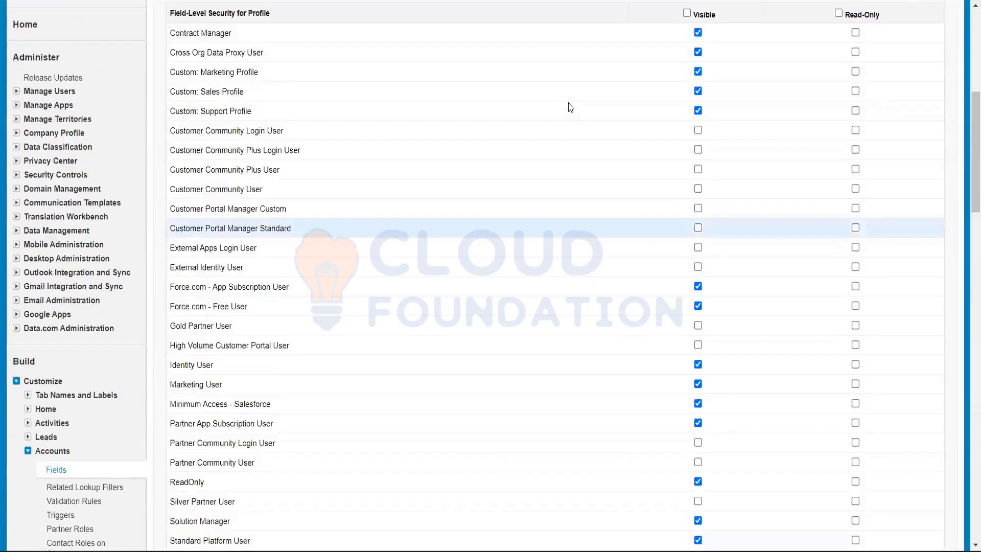
scroll(568, 105, up, 4)
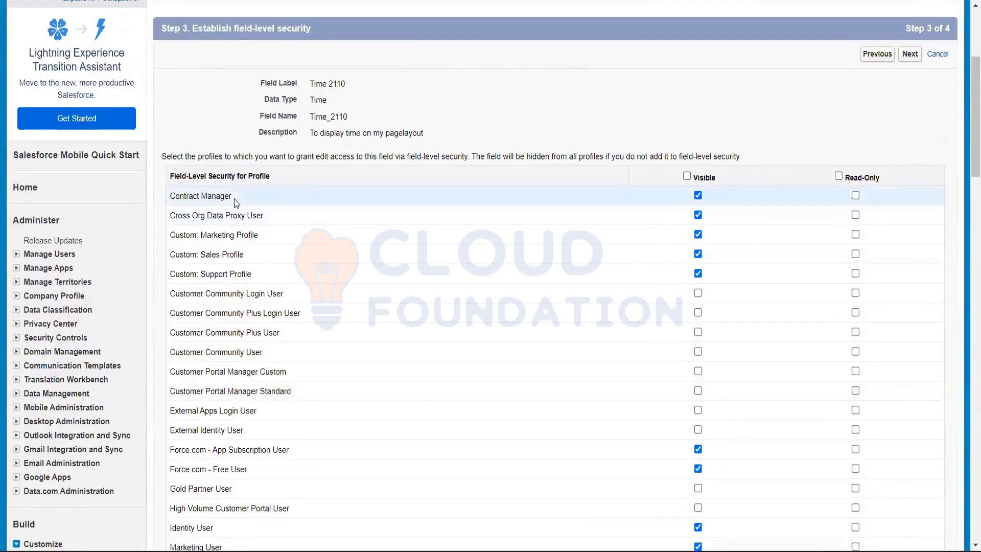
Examine the individual profile names in the field-level security list, from Contract Manager down to Customer Community Login User
drag(232, 197, 170, 206)
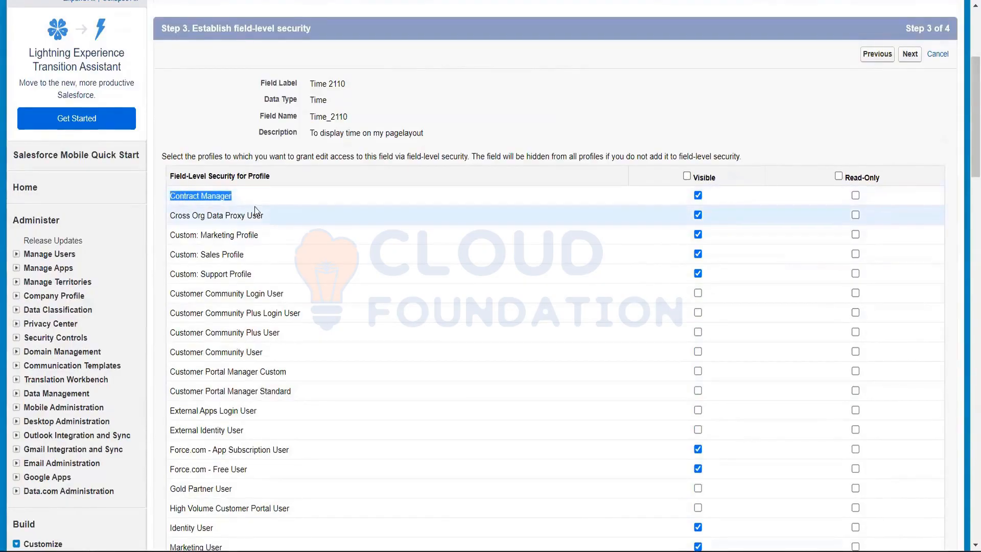
drag(263, 215, 172, 218)
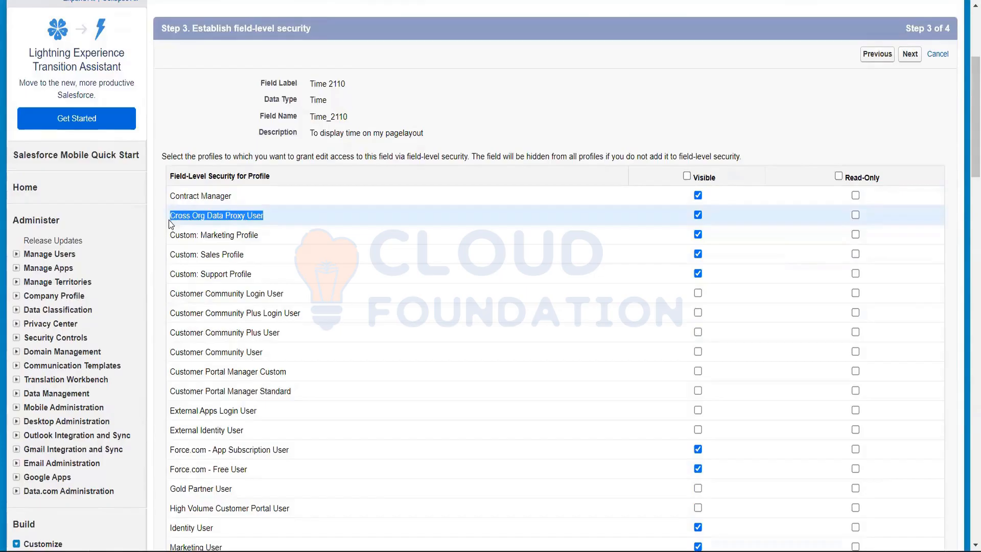
drag(261, 235, 173, 237)
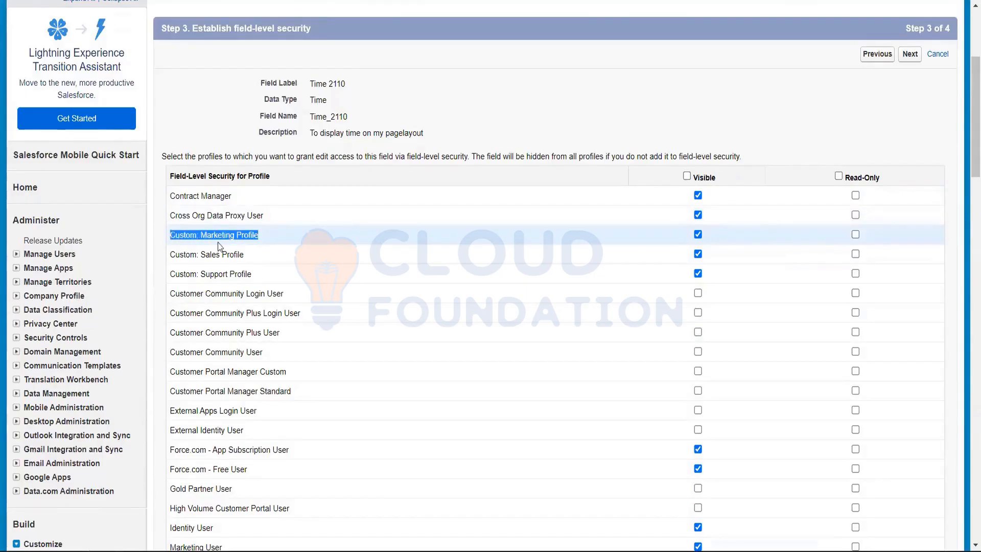
drag(245, 254, 169, 246)
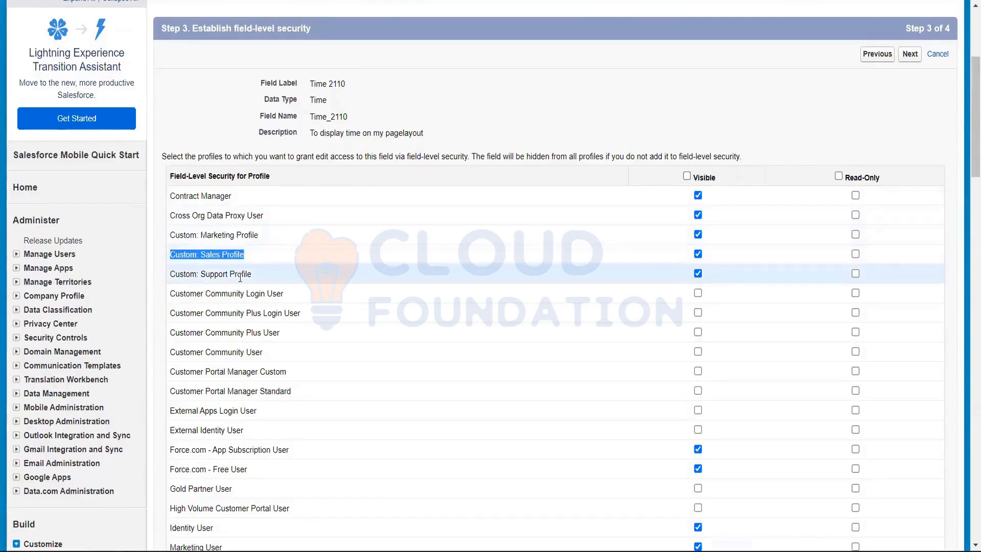
drag(261, 275, 171, 287)
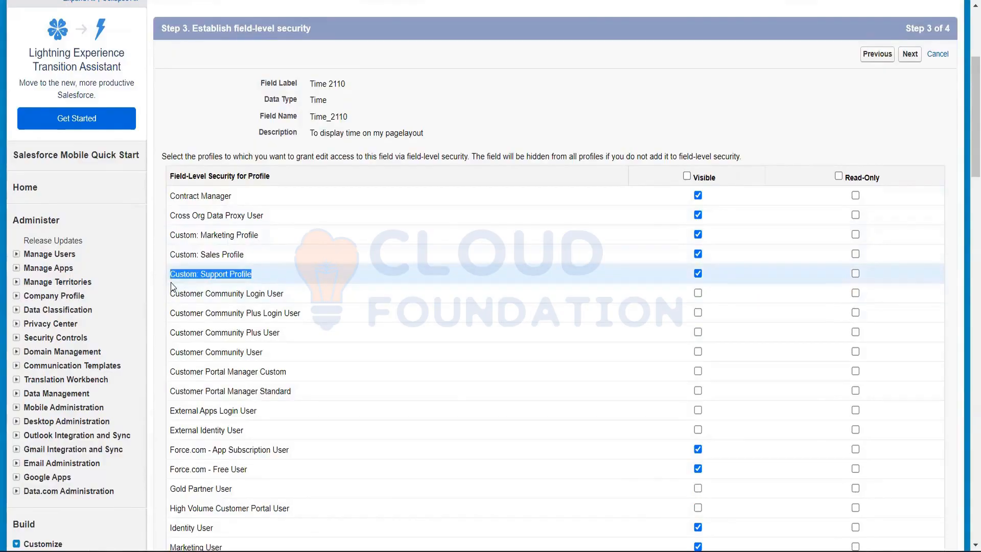
drag(294, 298, 165, 300)
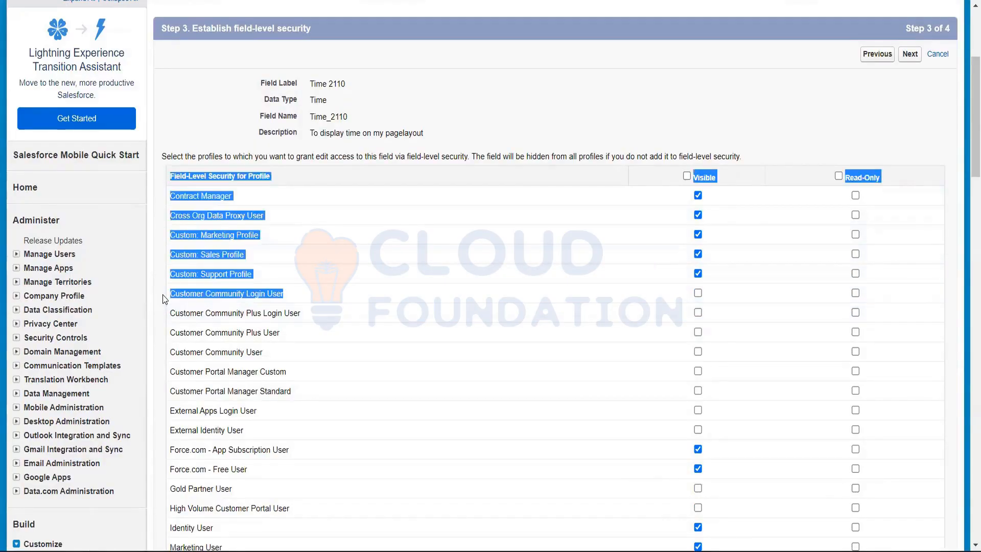
click(504, 112)
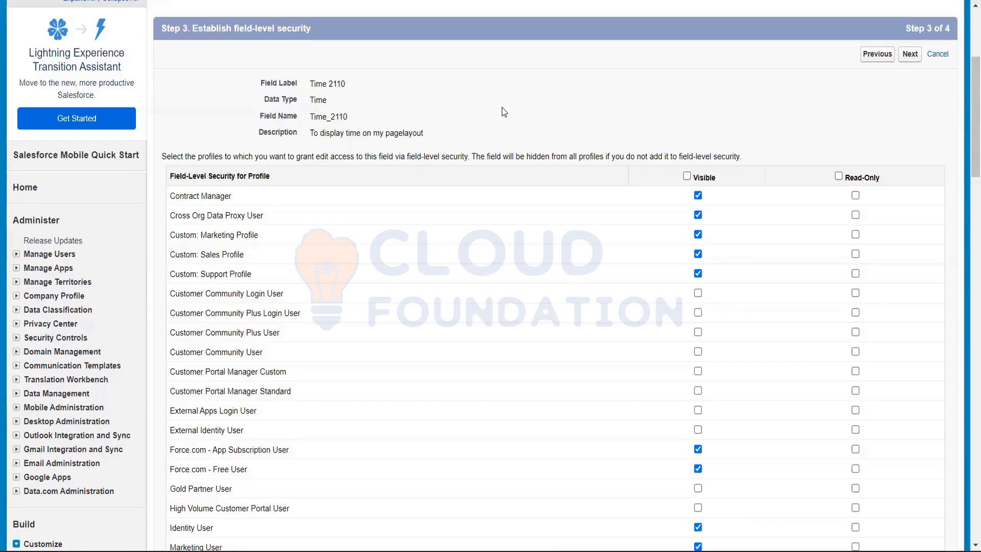
Make the Time 2110 field visible to all profiles in its field-level security
scroll(500, 110, up, 4)
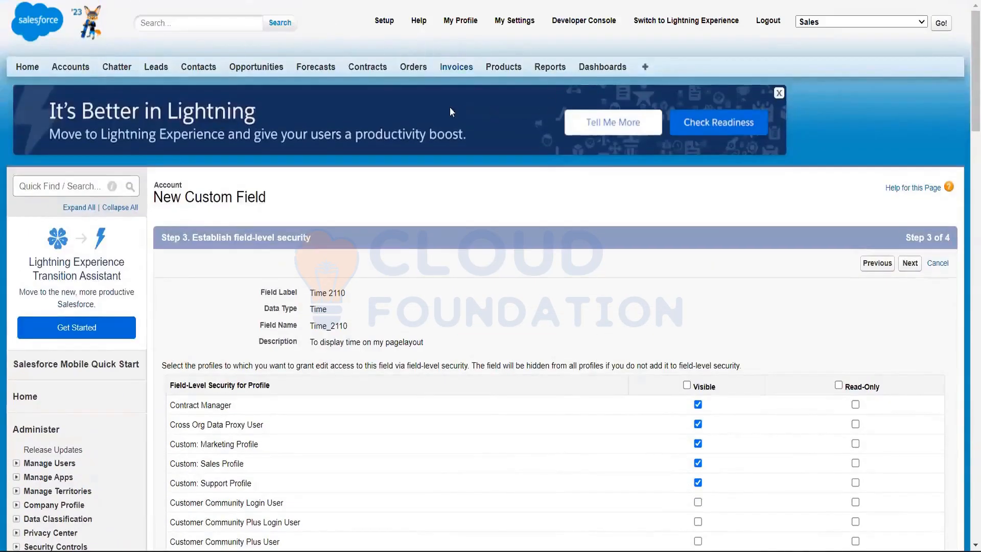
scroll(470, 270, down, 1)
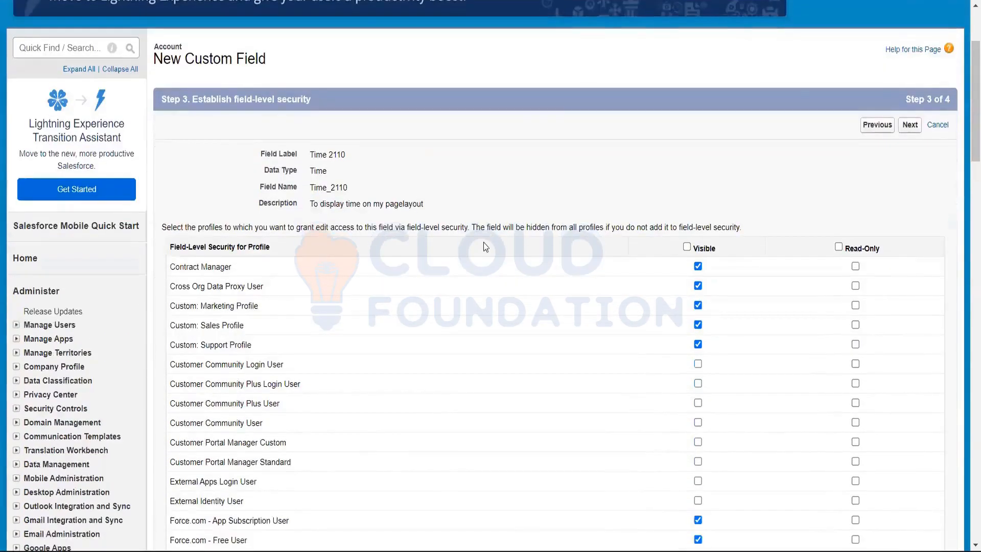
scroll(531, 224, up, 3)
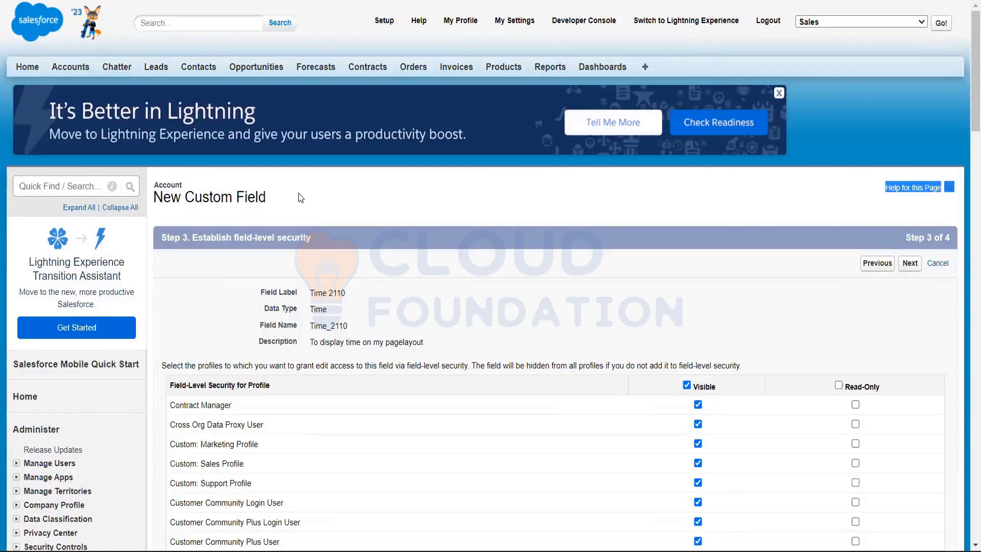
click(607, 284)
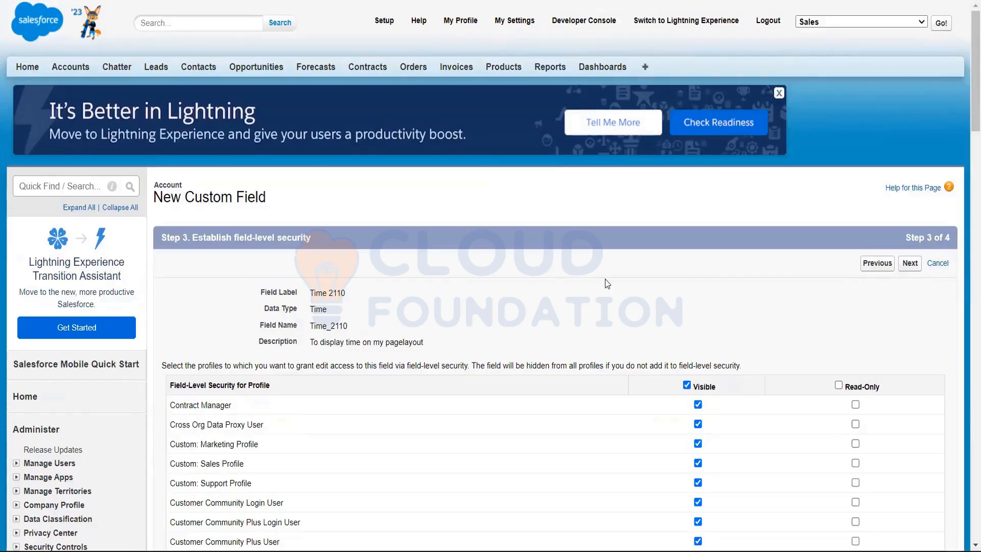
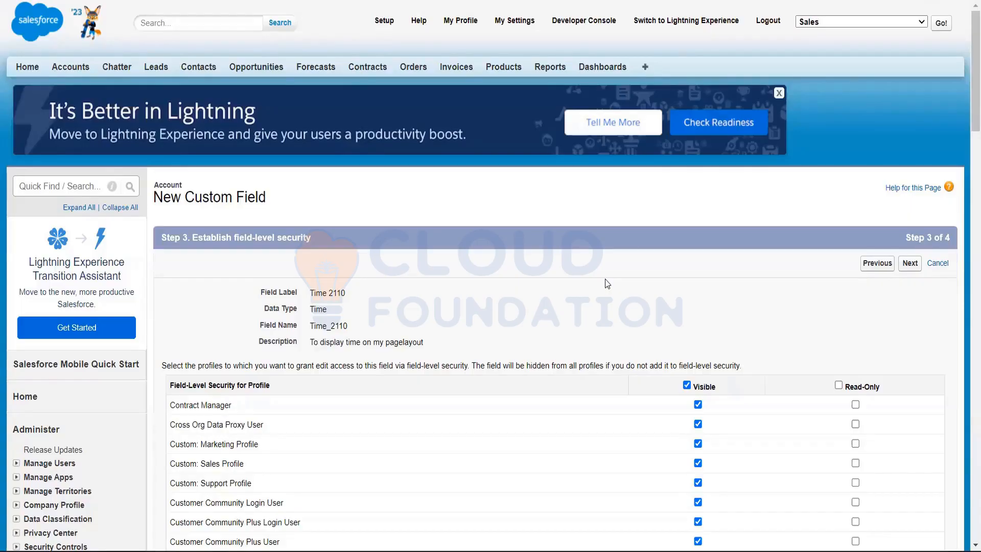
Keep the Time 2110 field on all six Account page layouts and save the new custom field
scroll(604, 279, down, 3)
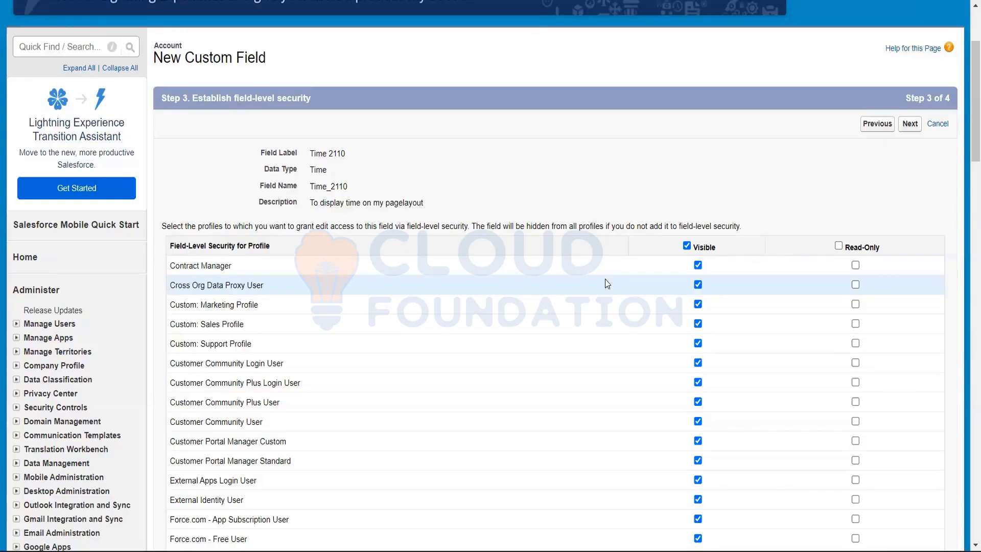
scroll(604, 279, down, 3)
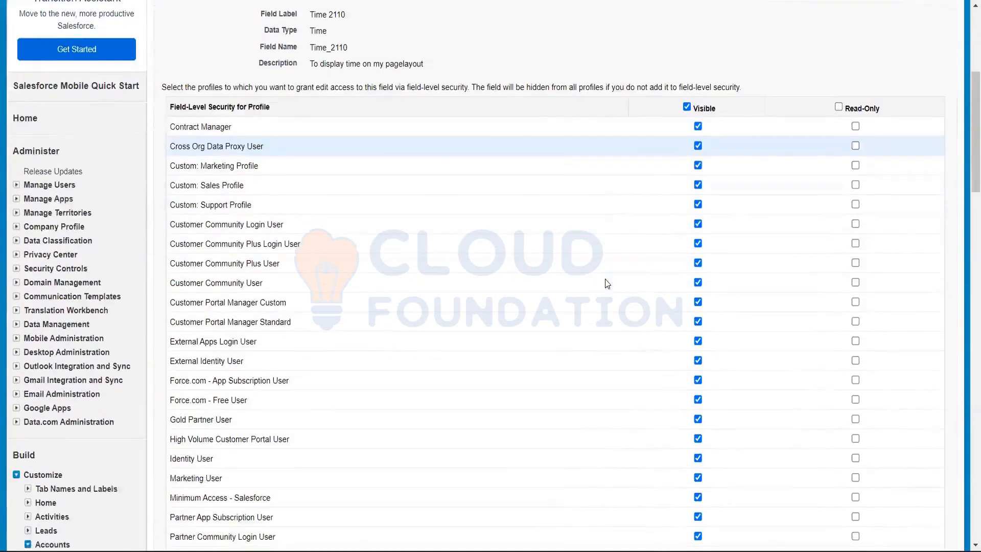
scroll(605, 279, up, 6)
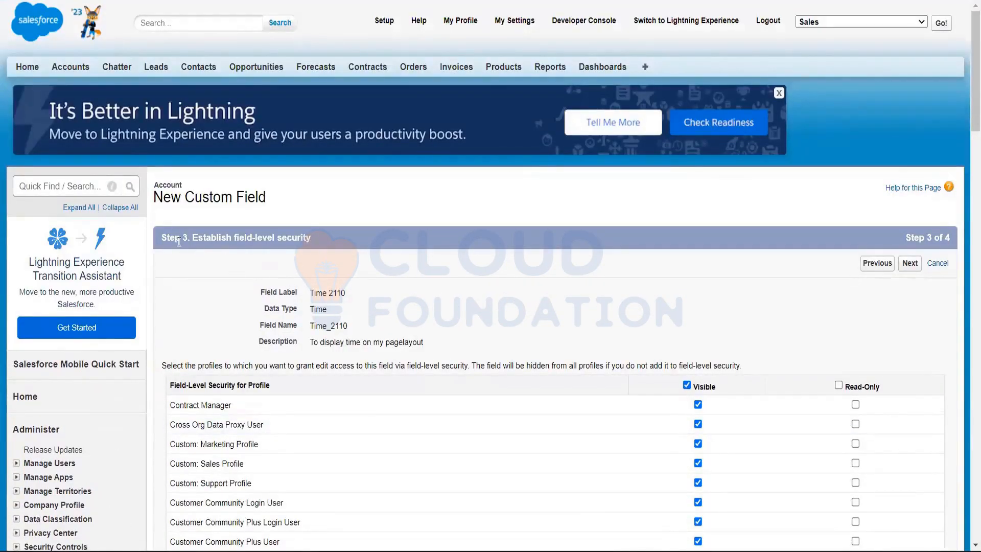
click(906, 264)
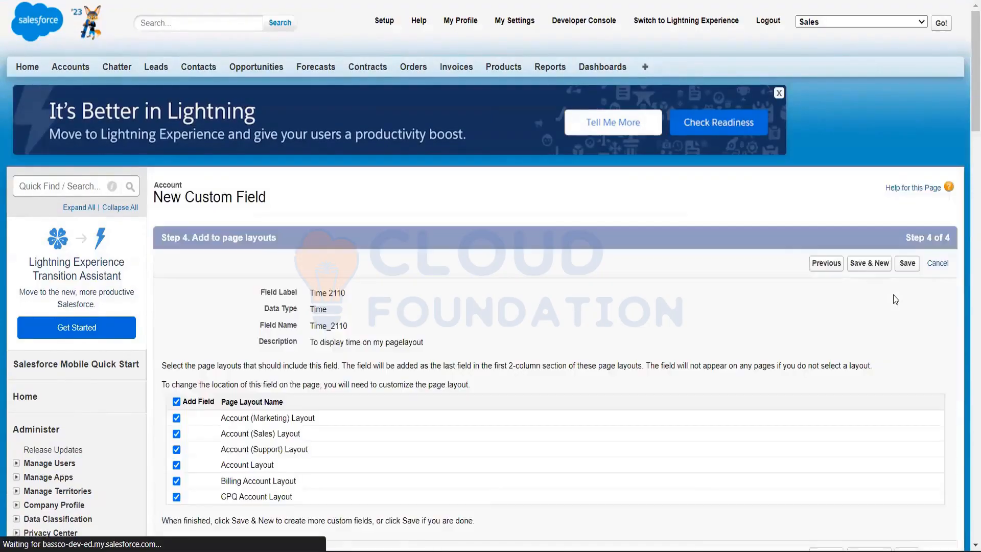
scroll(920, 291, down, 3)
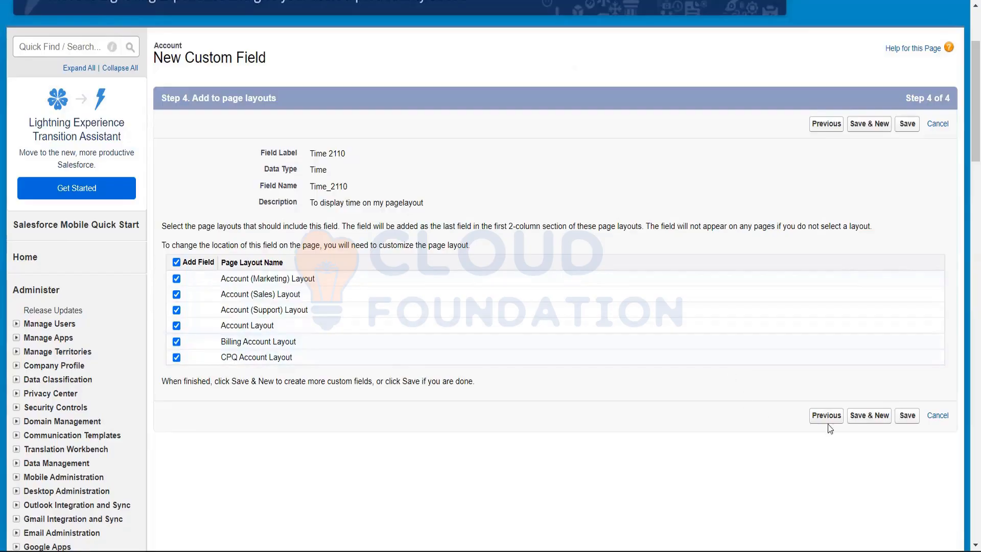
click(906, 420)
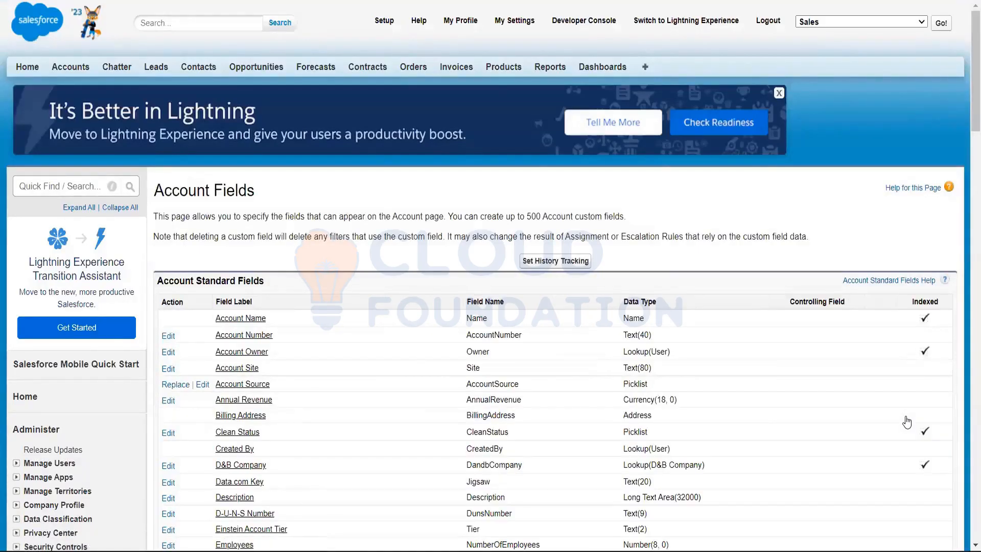
Open the American Banking Corp. account record and look through its details for the new time field
click(85, 72)
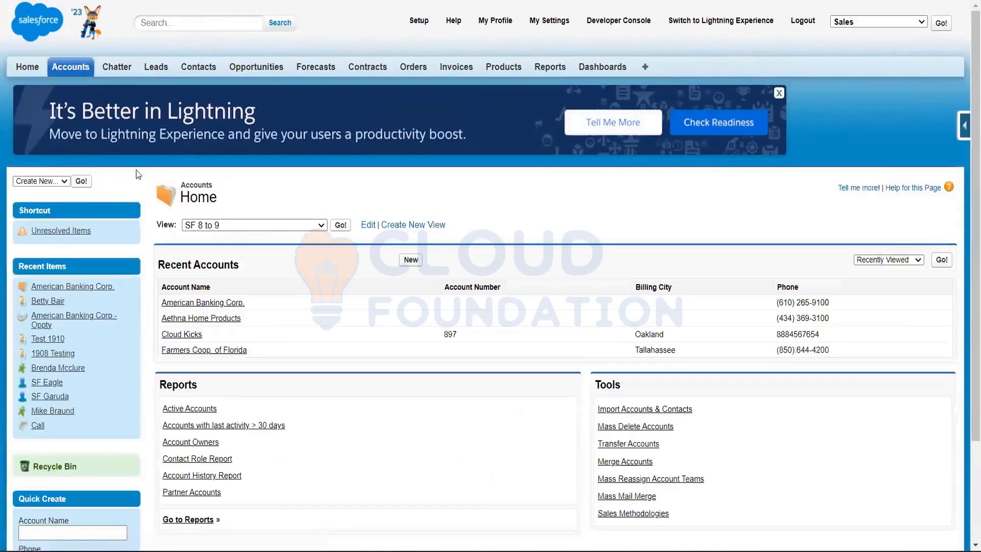
click(202, 305)
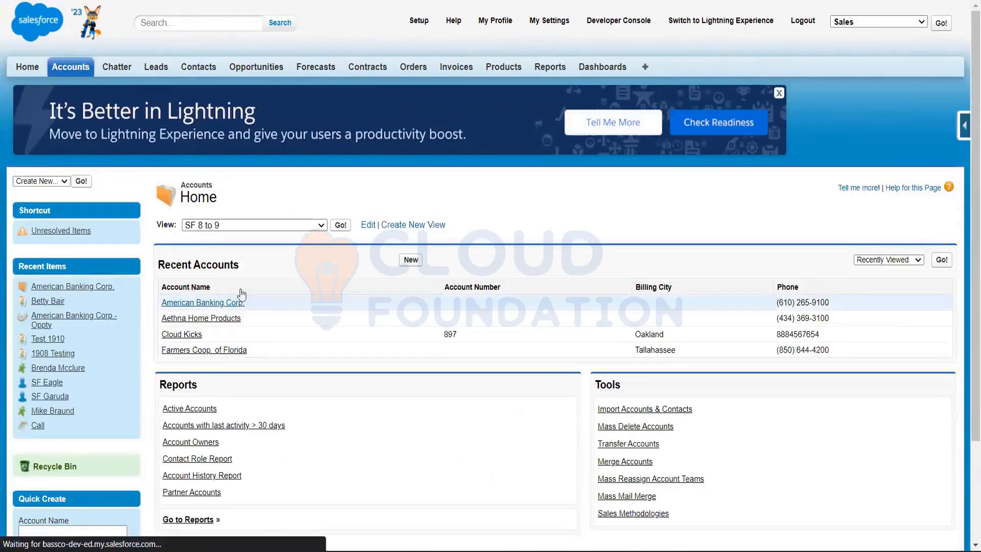
scroll(326, 294, down, 3)
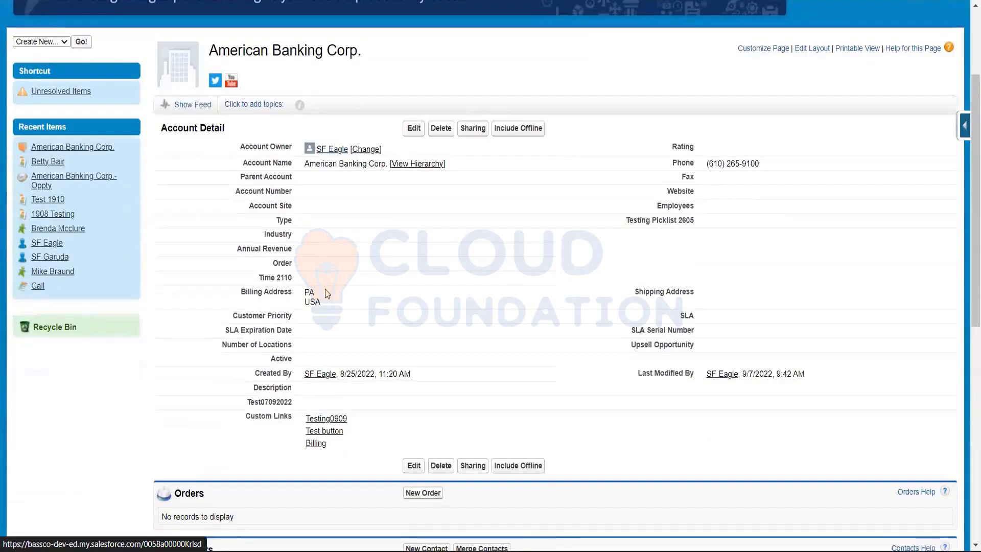
scroll(327, 294, up, 2)
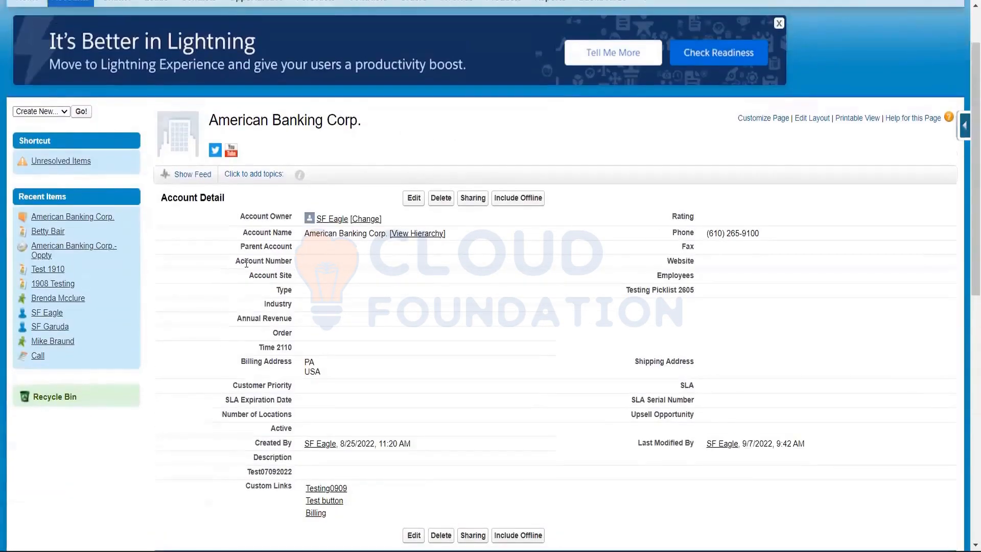
key(F5)
scroll(341, 233, down, 2)
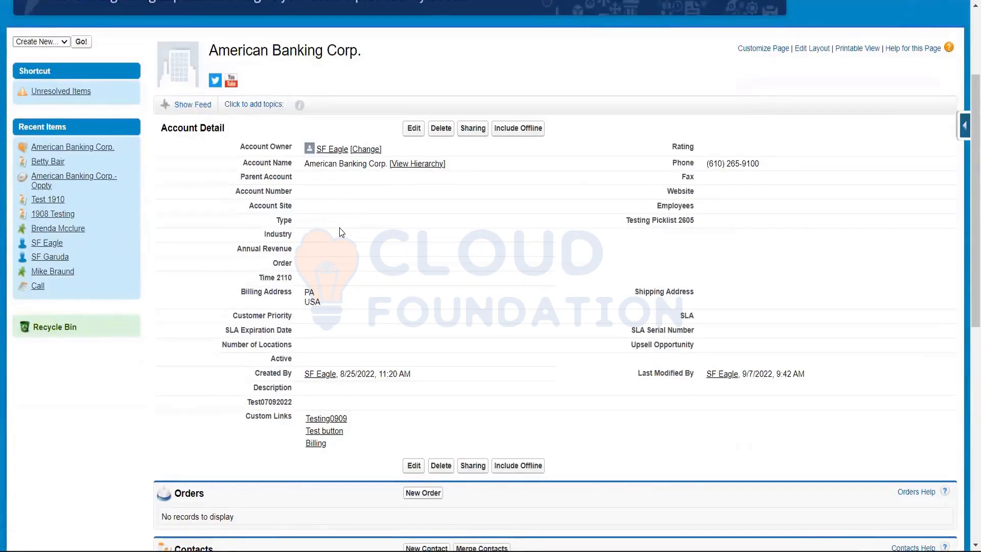
Search the account page for "time" to locate the Time 2110 field
key(ctrl+f)
text(t)
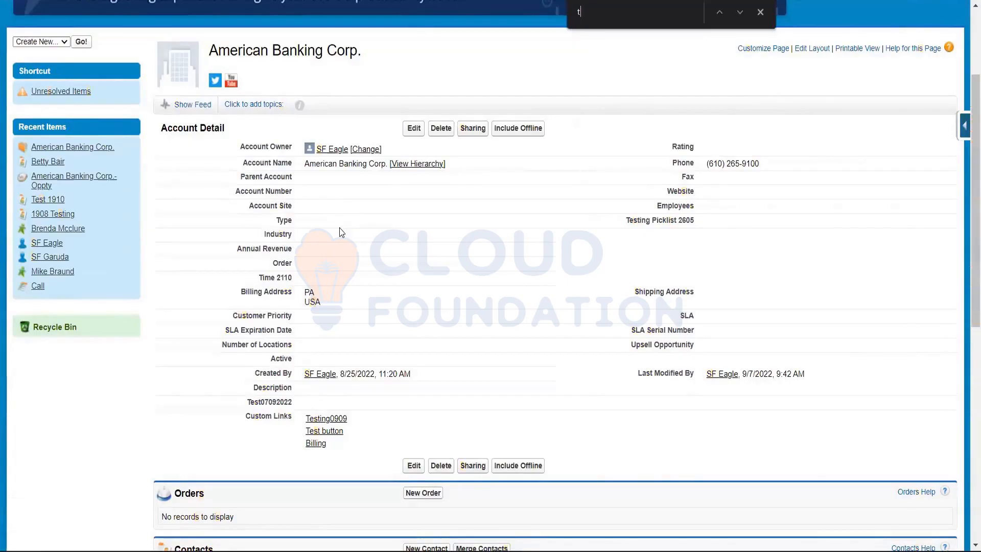
text(im)
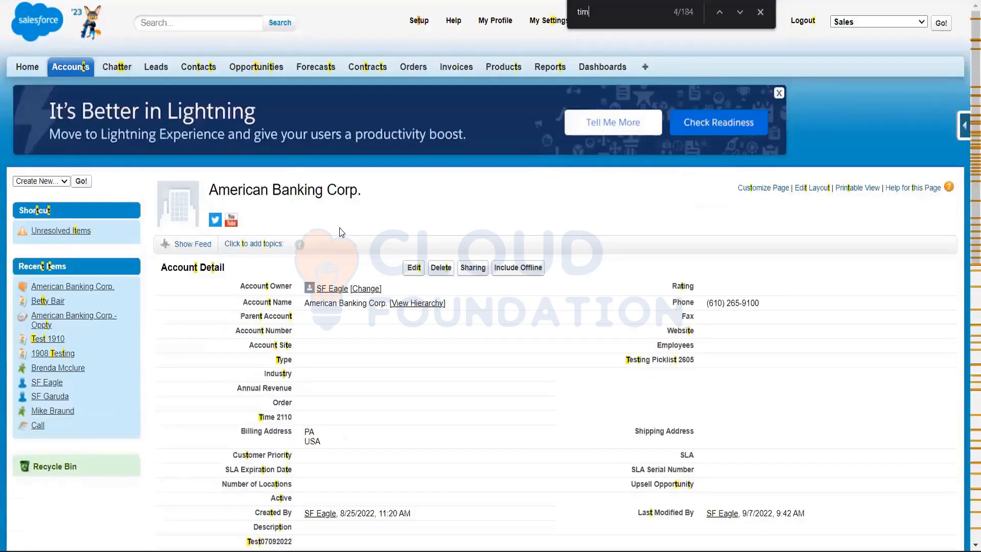
text(e)
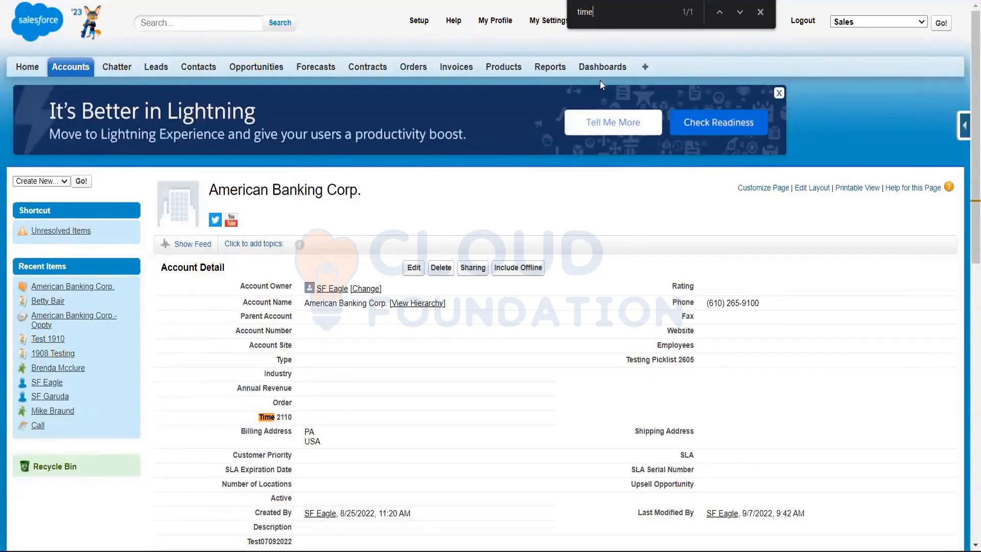
click(761, 13)
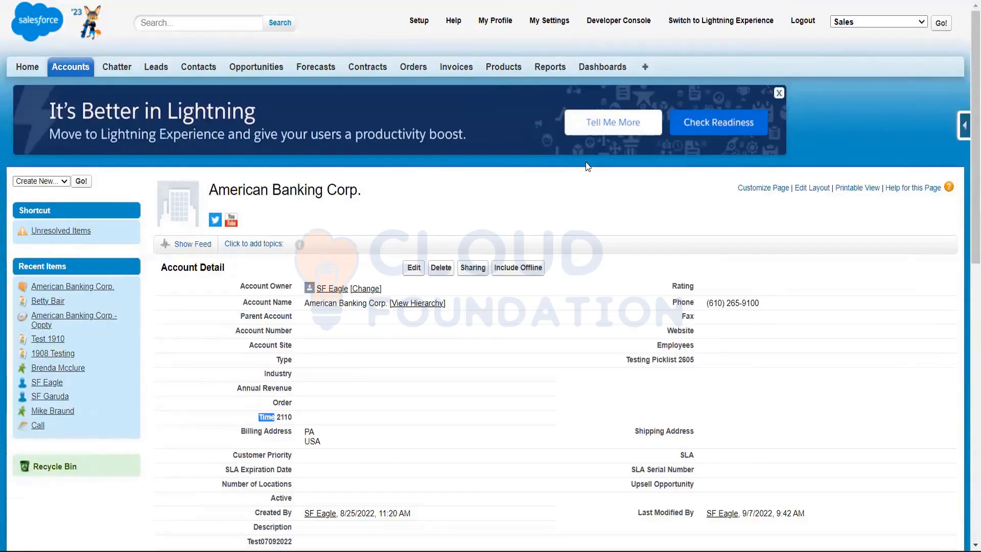
Edit the American Banking Corp. account, set Time 2110 to 06:26 and try to save the record
scroll(566, 175, down, 2)
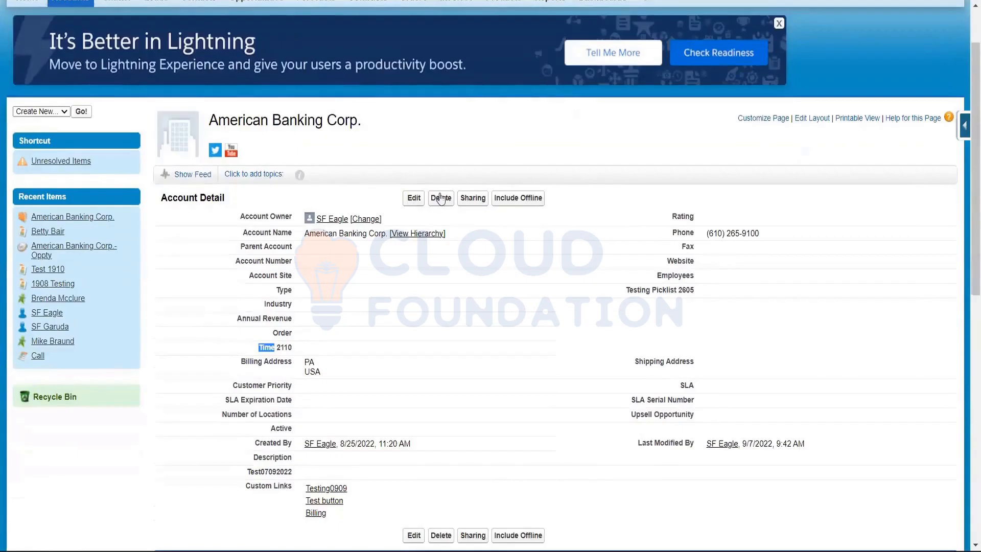
click(415, 199)
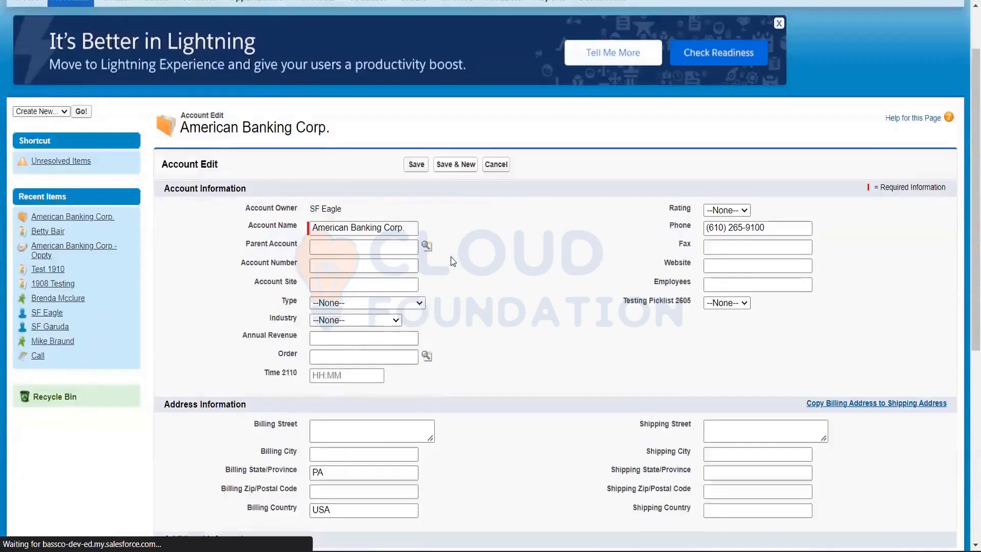
scroll(460, 248, down, 2)
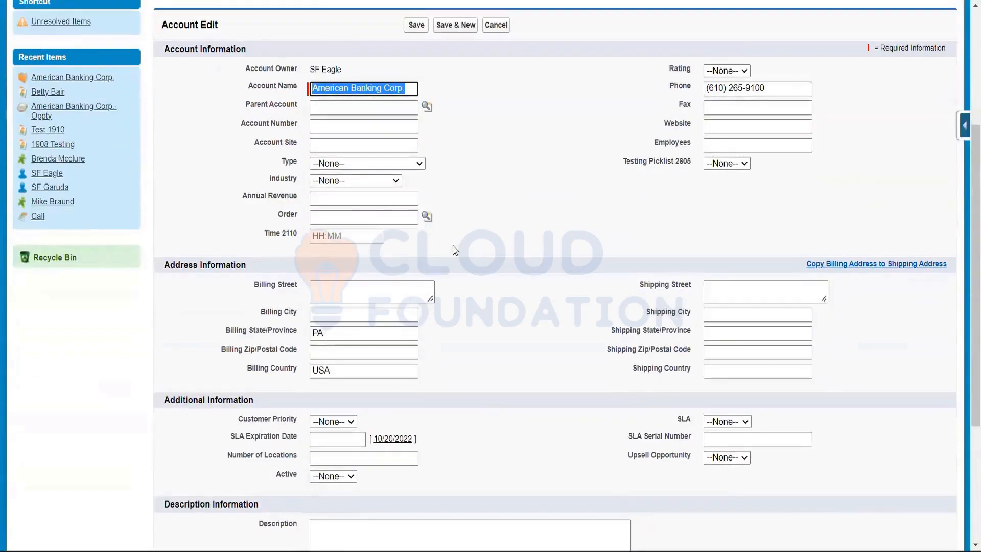
click(362, 235)
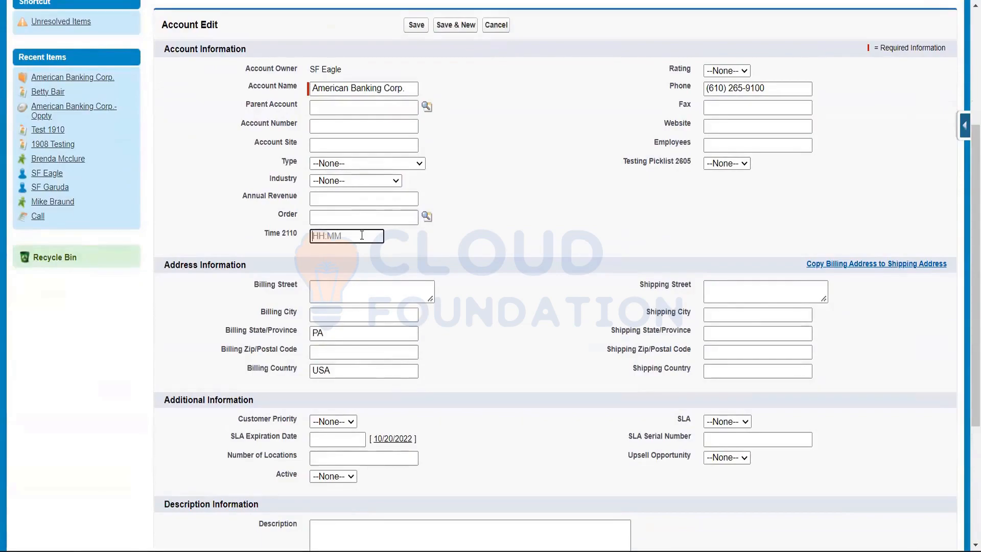
text(06:26)
scroll(485, 205, up, 2)
click(421, 95)
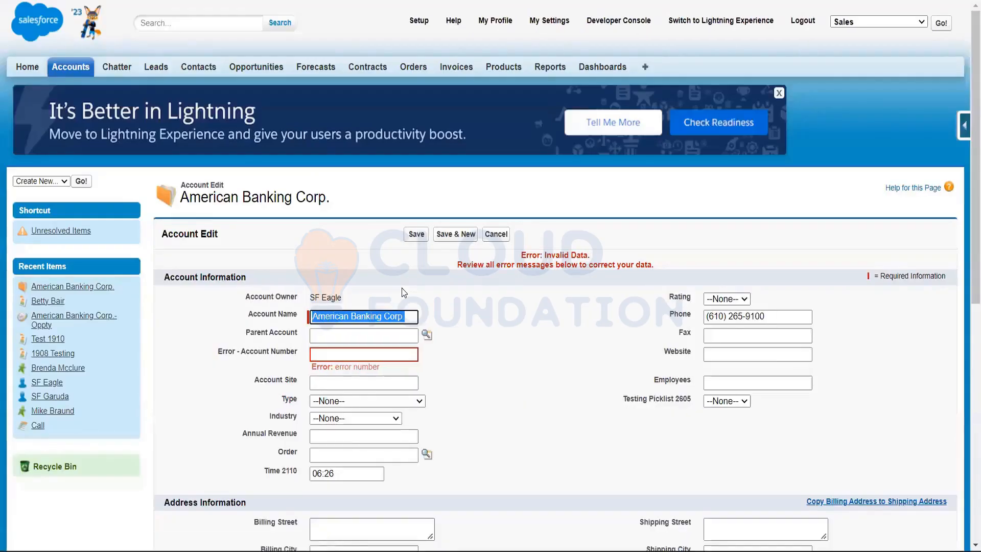
Fill in the account number, save the account and check the saved Time 2110 value
scroll(401, 287, down, 2)
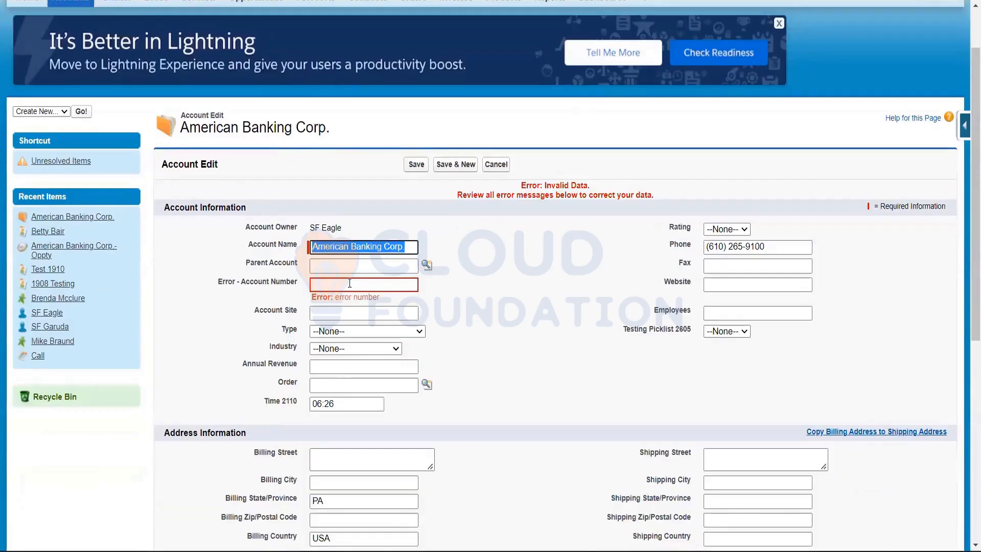
click(350, 284)
text(1234567)
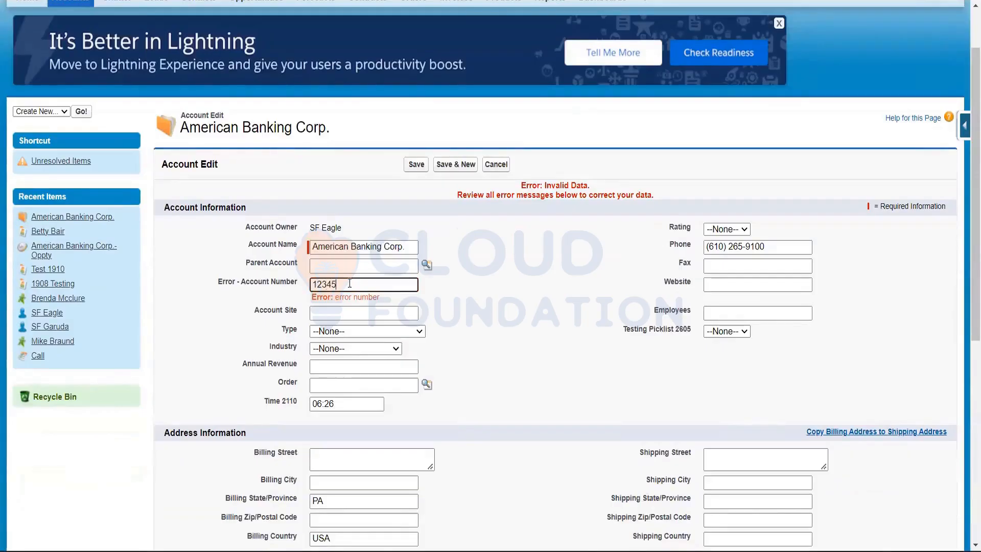
click(416, 164)
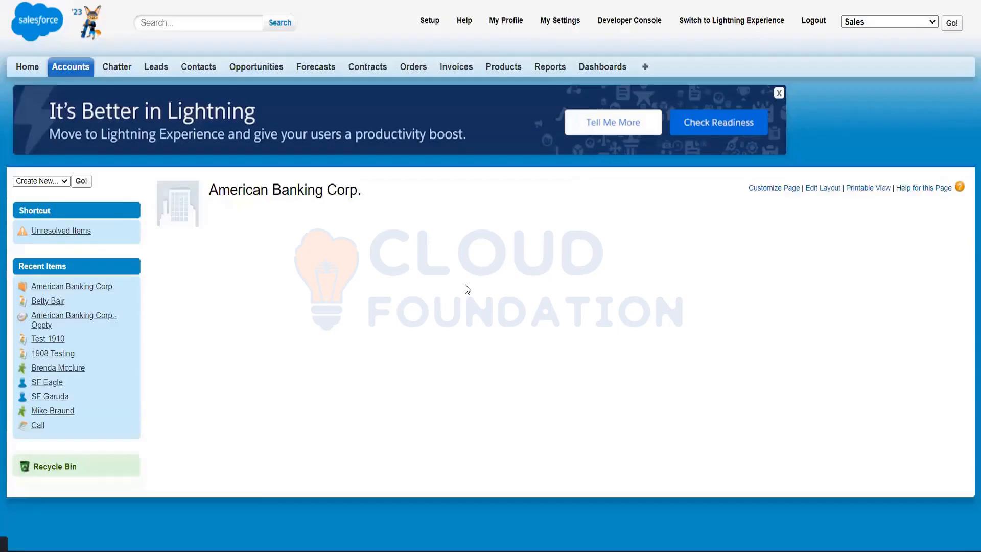
scroll(466, 323, down, 1)
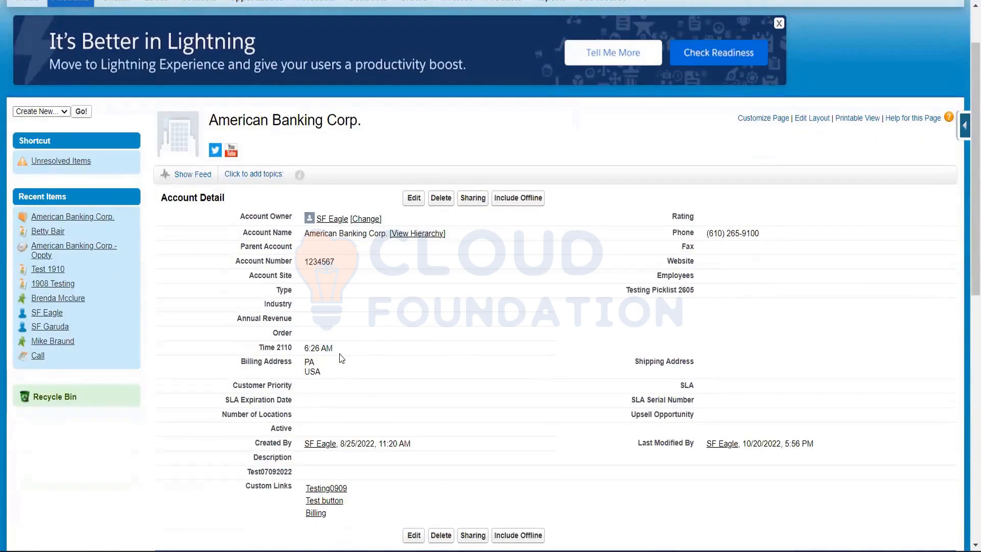
drag(337, 352, 297, 346)
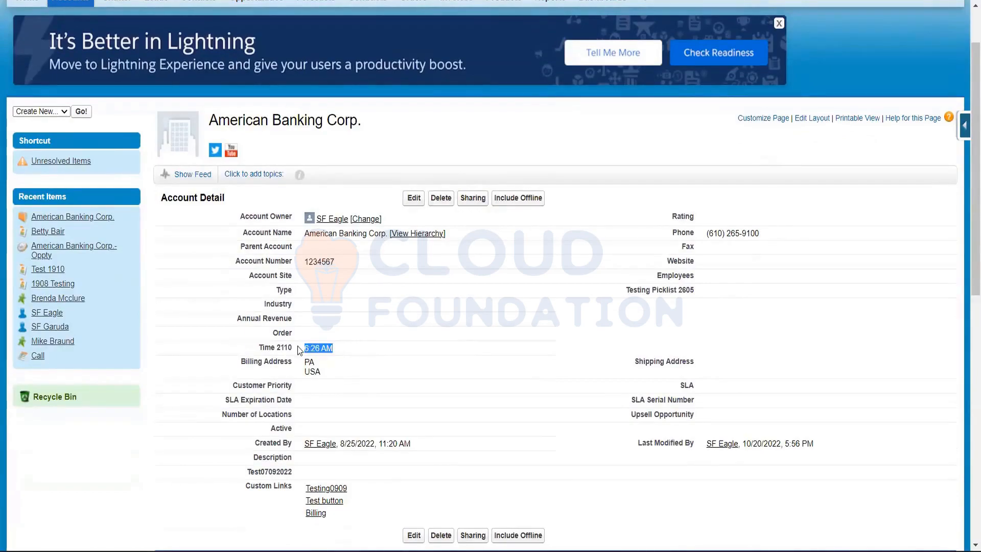
click(335, 355)
Change the account's Time 2110 value to 16:26, without seconds, and save the record
click(412, 199)
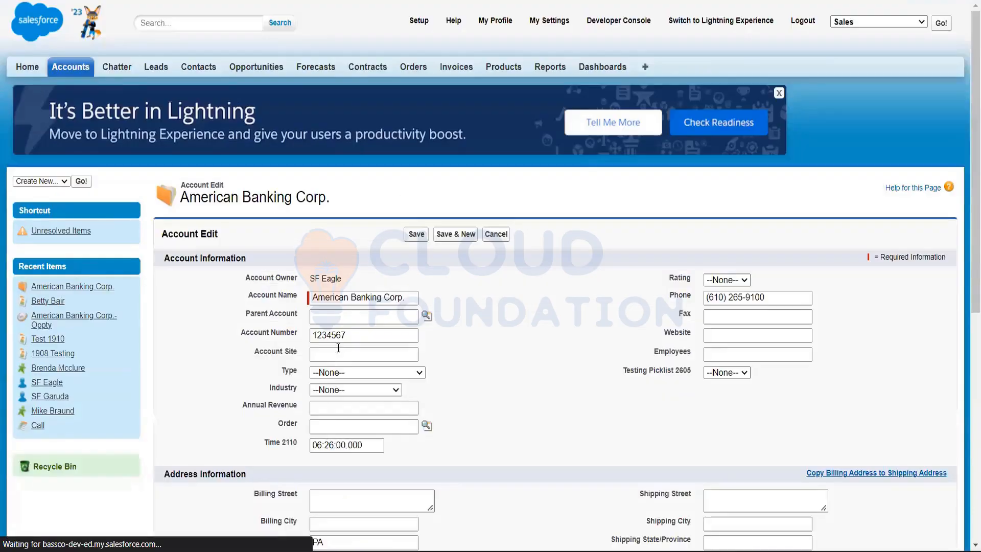
click(318, 444)
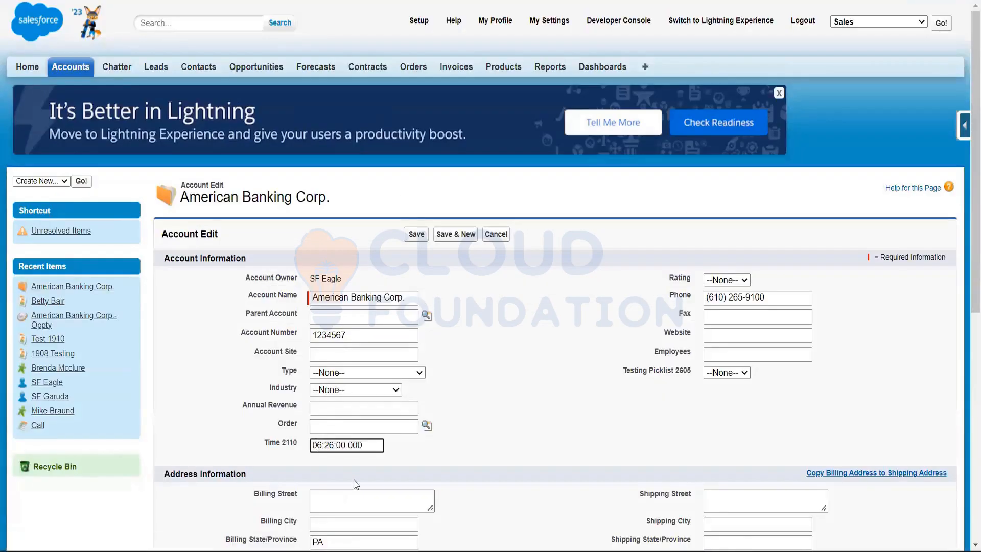
key(BackSpace)
text(1)
click(483, 284)
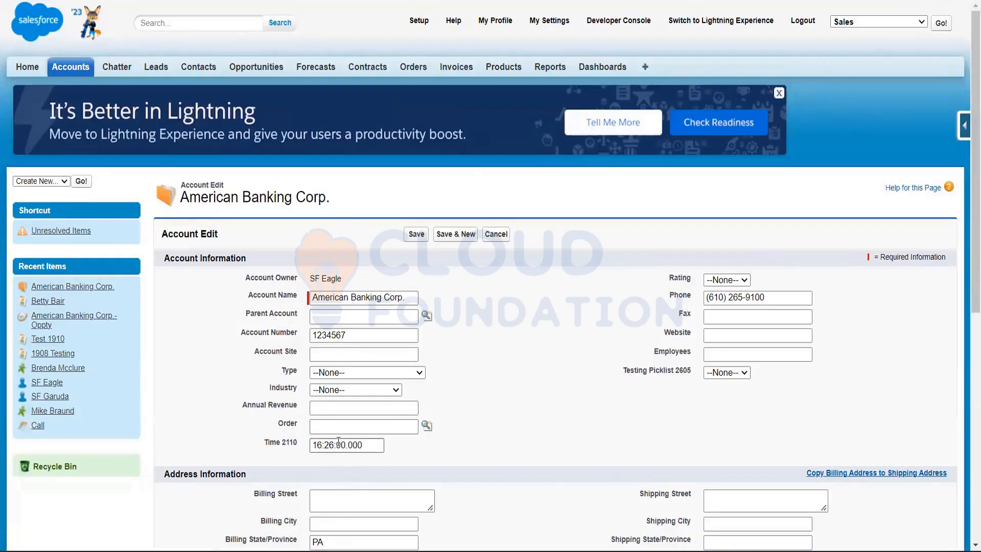
drag(340, 444, 415, 438)
key(BackSpace)
key(BackSpace)
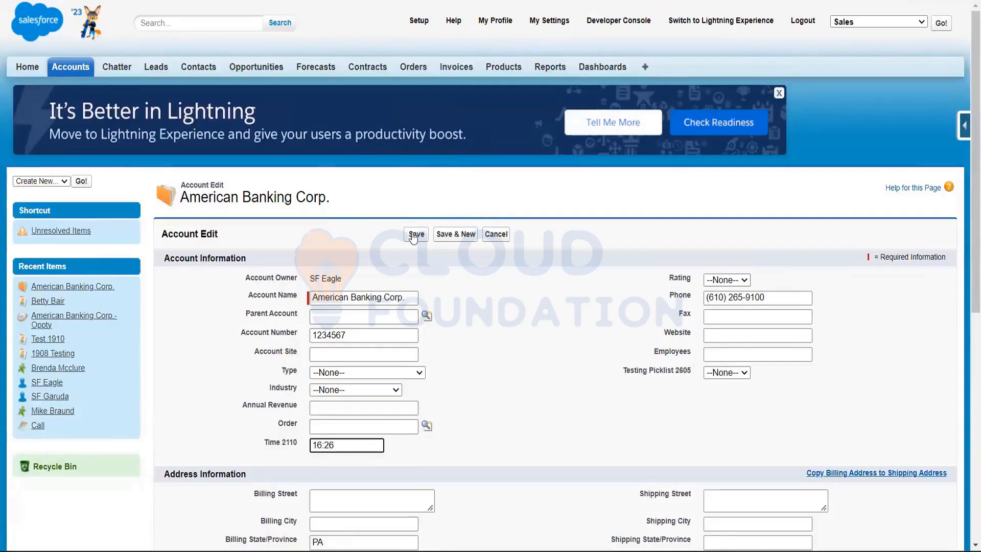
click(416, 234)
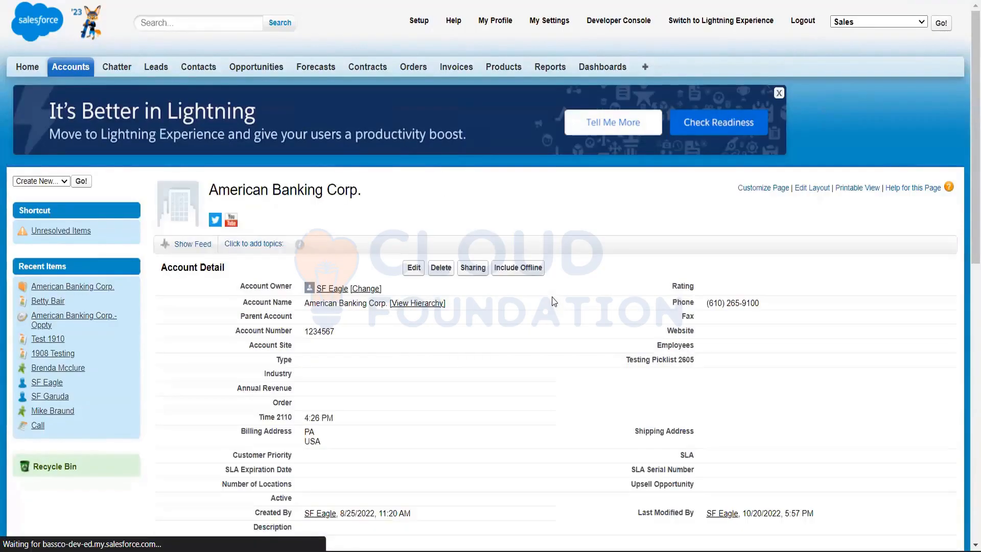
Examine how the saved Time 2110 value is displayed in the account details
scroll(551, 296, down, 2)
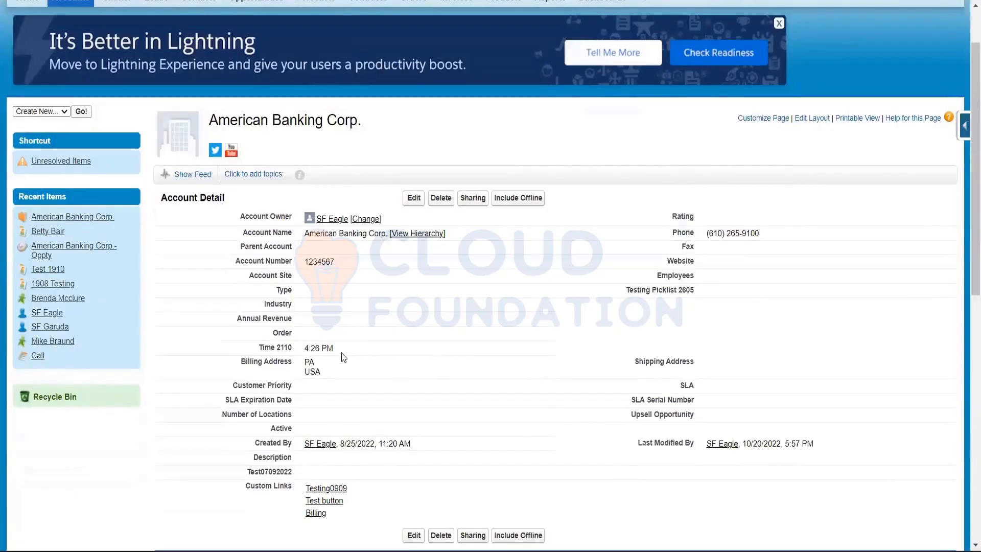
mouse_move(303, 349)
mouse_down()
mouse_move(337, 349)
mouse_move(305, 348)
mouse_up()
click(348, 348)
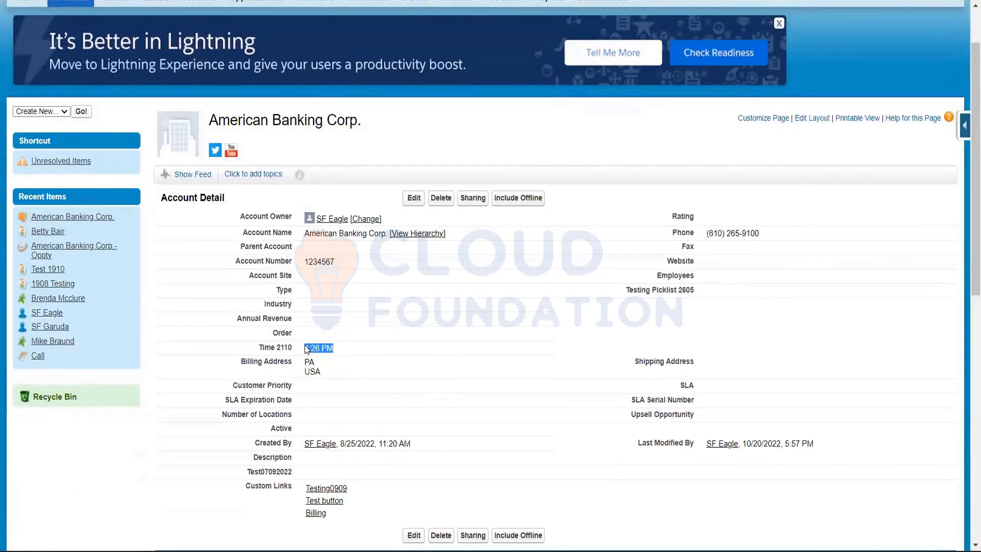
click(344, 348)
mouse_move(306, 348)
mouse_down()
mouse_move(337, 348)
mouse_move(305, 348)
mouse_up()
click(344, 348)
click(379, 348)
Open American Banking Corp. for editing, check its Fax, Website and Employees fields, and cancel the edit
click(413, 198)
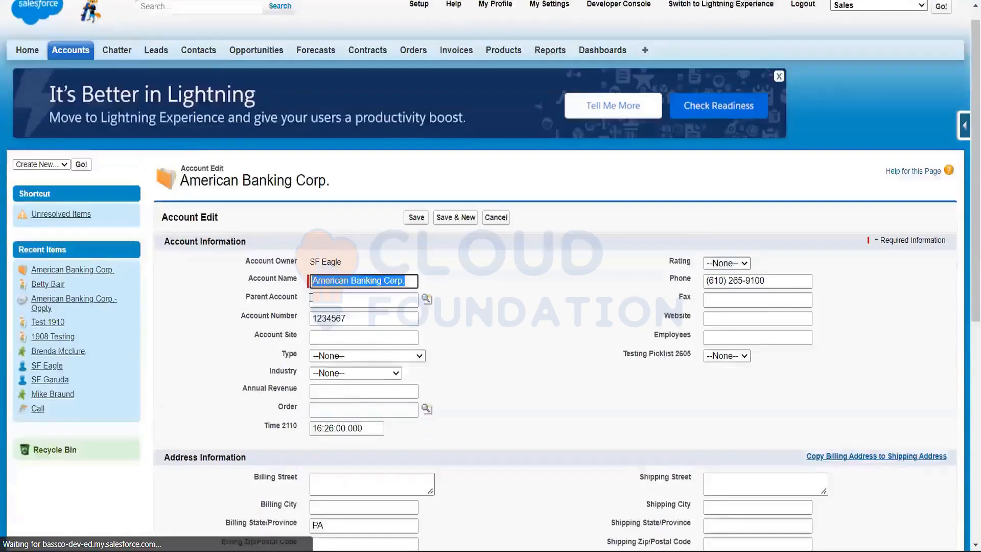
scroll(310, 297, down, 1)
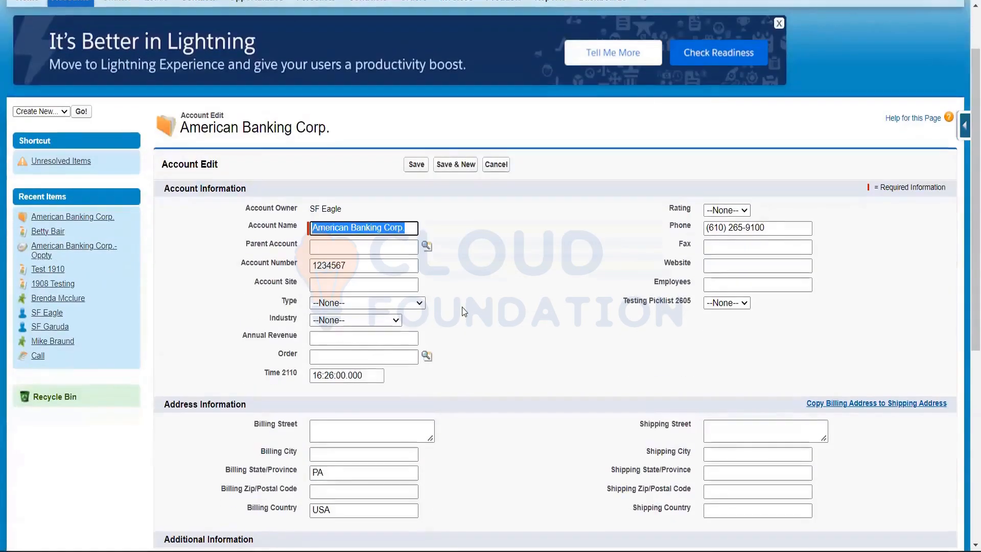
click(758, 240)
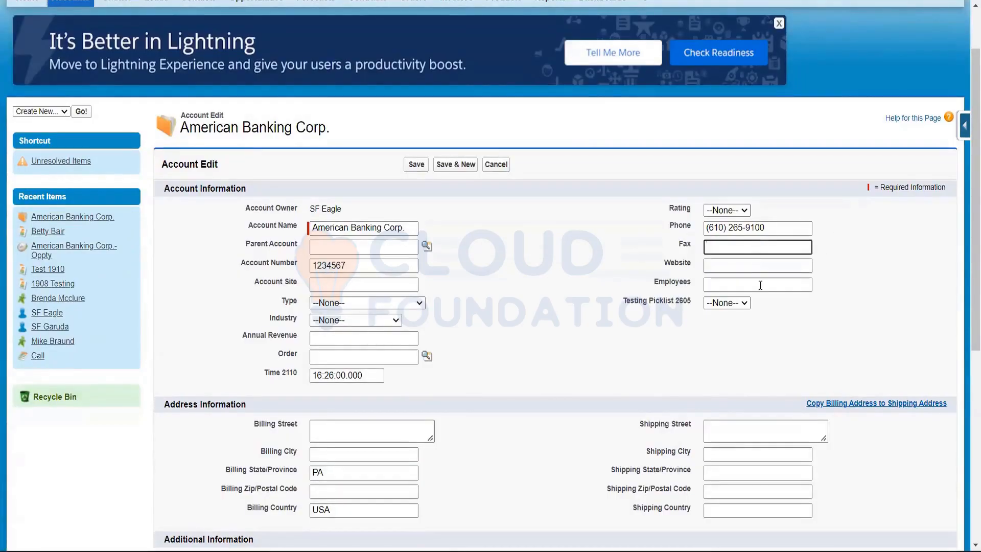
click(760, 266)
click(760, 286)
click(588, 238)
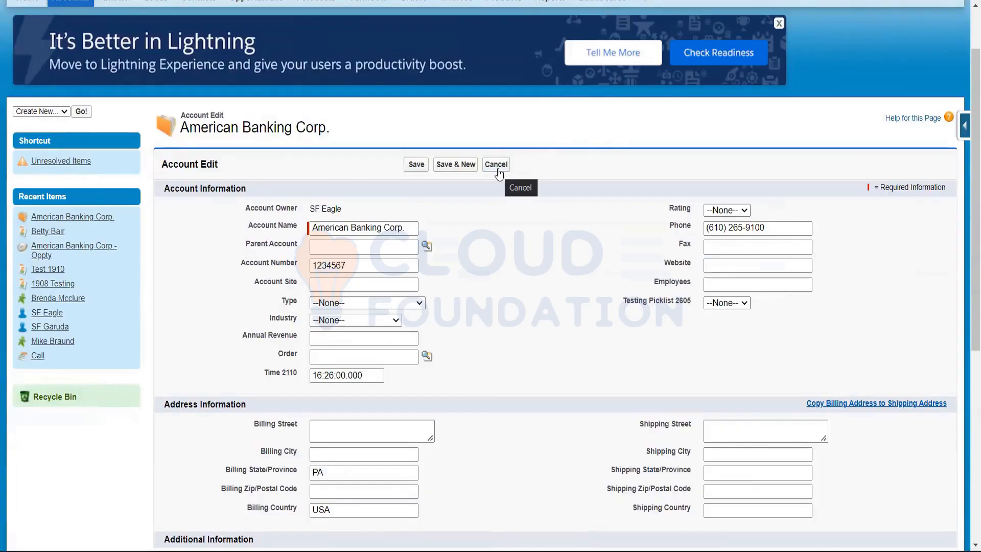
click(499, 170)
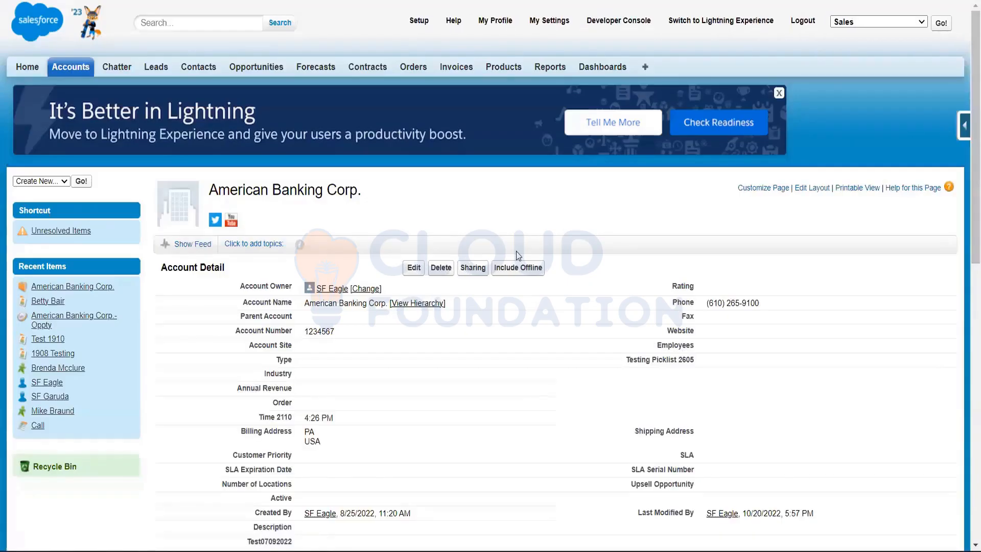
Review the Account Detail section of the American Banking Corp. record
scroll(516, 250, down, 3)
scroll(516, 250, up, 2)
scroll(516, 250, up, 1)
scroll(349, 358, down, 2)
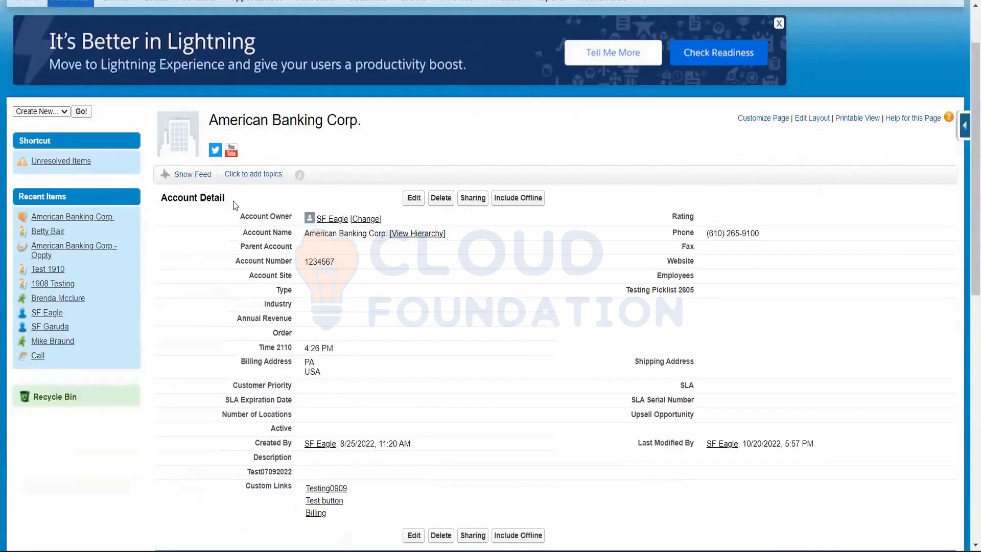
drag(232, 201, 161, 206)
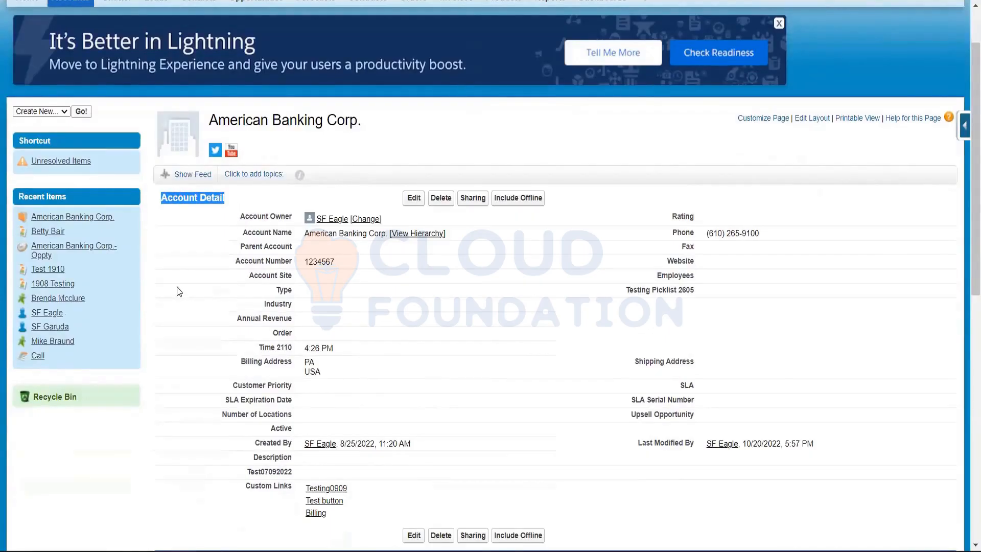
scroll(177, 286, down, 5)
scroll(177, 286, up, 5)
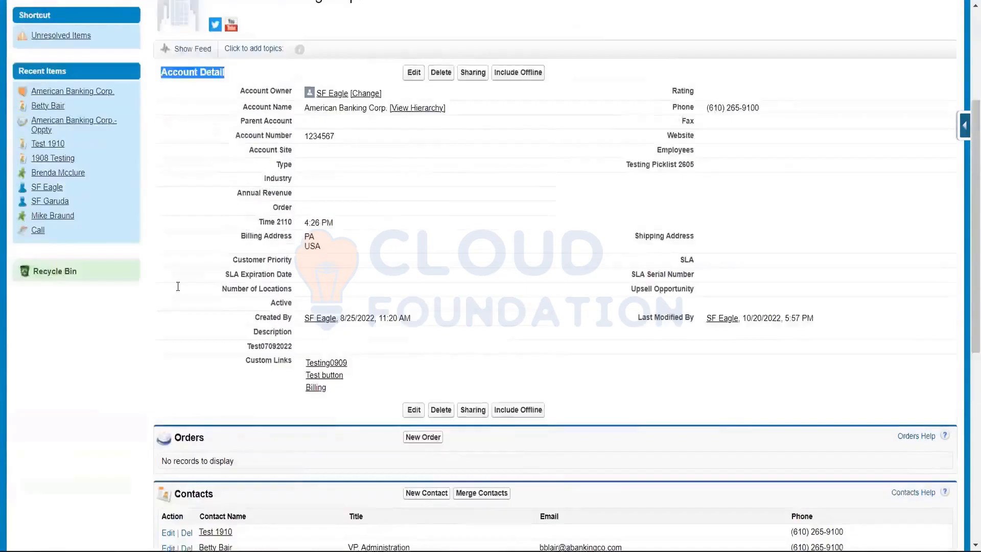
Reopen the account's edit form, inspect the Account Name and Parent Account fields under Account Information, and leave without saving
click(414, 198)
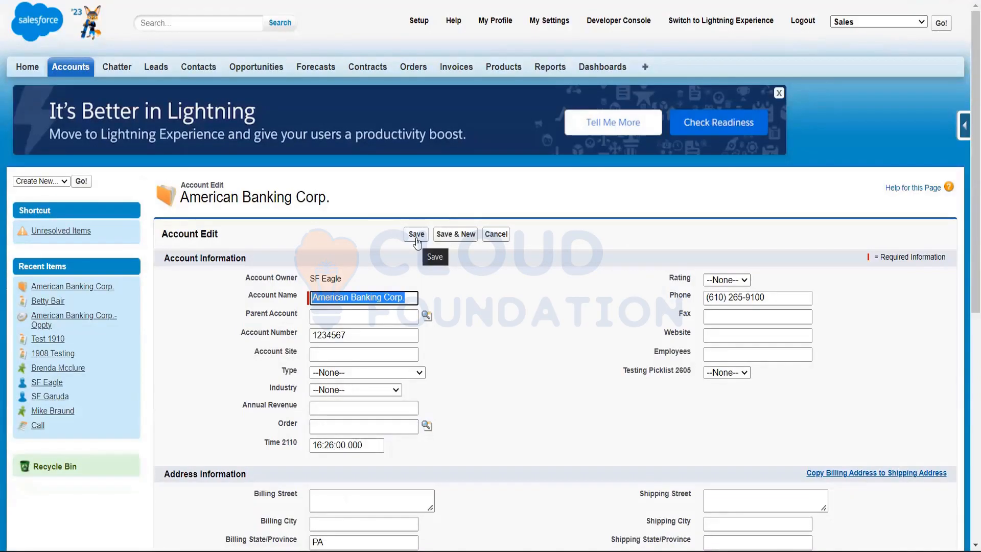
click(417, 237)
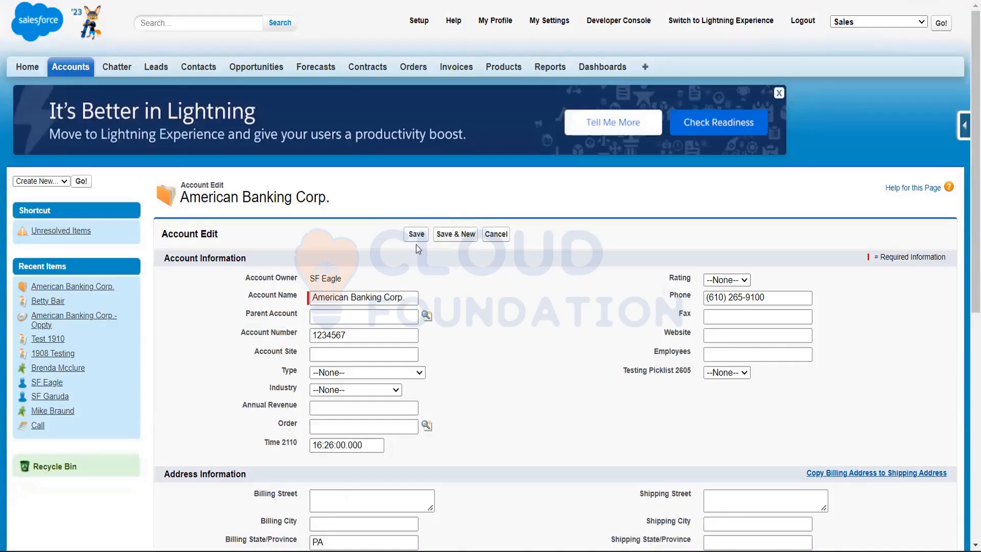
scroll(432, 296, down, 1)
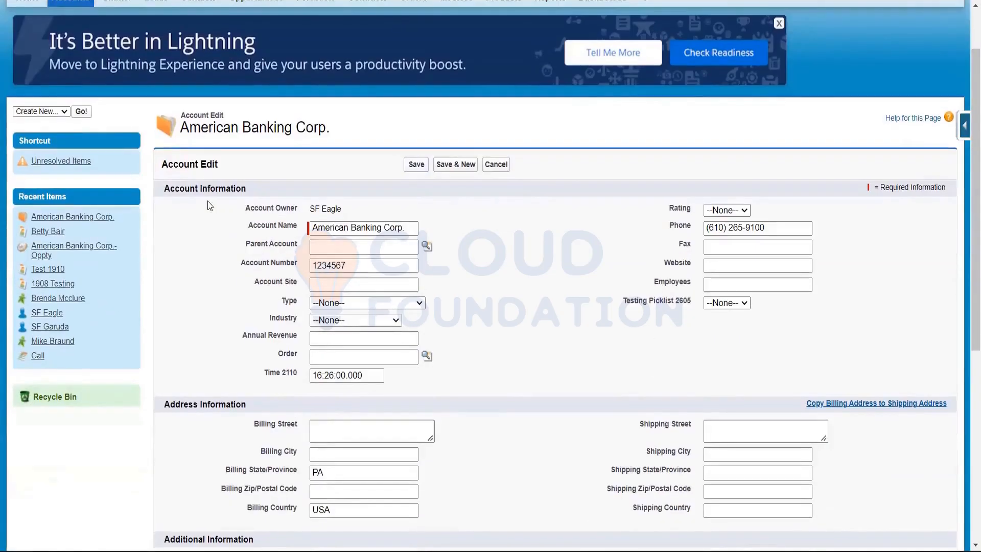
drag(405, 228, 311, 245)
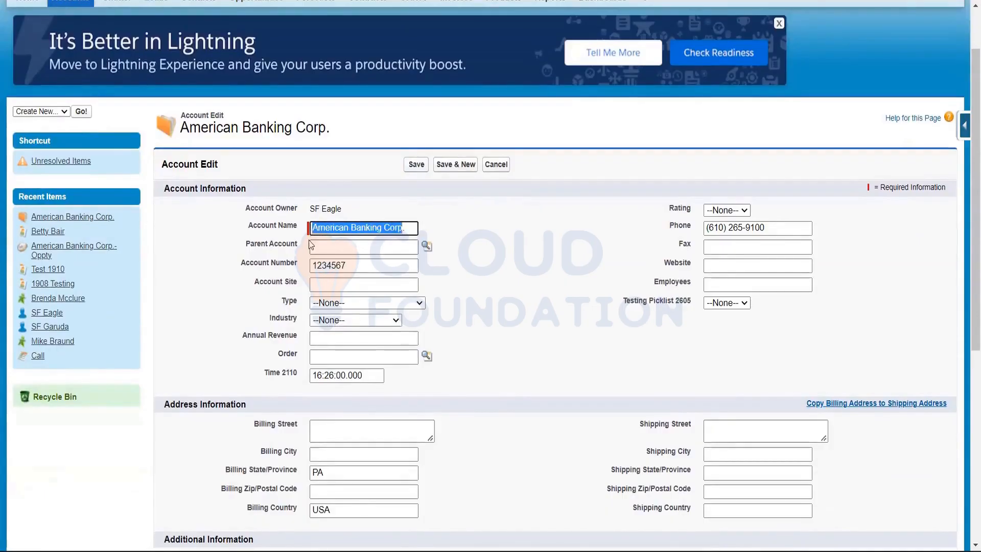
click(312, 246)
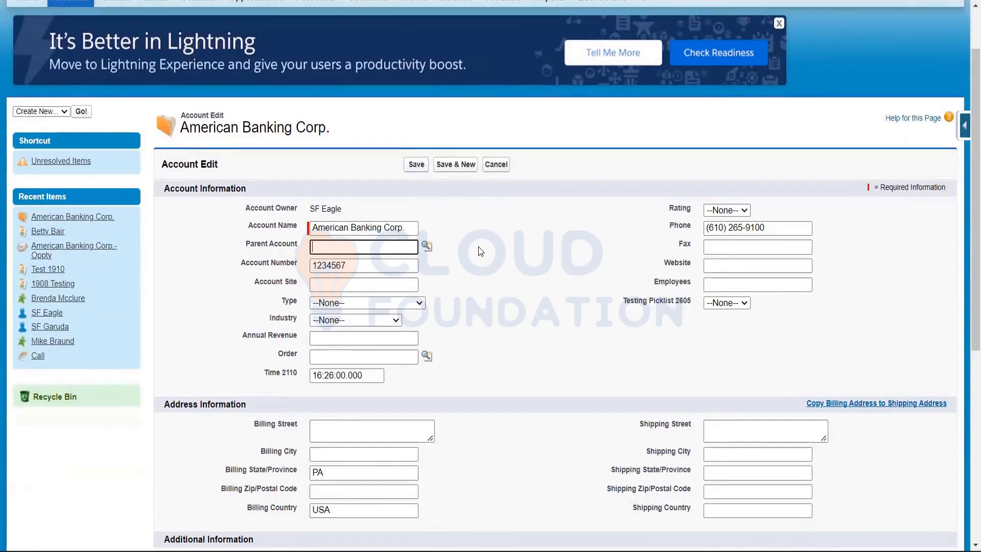
scroll(480, 251, down, 1)
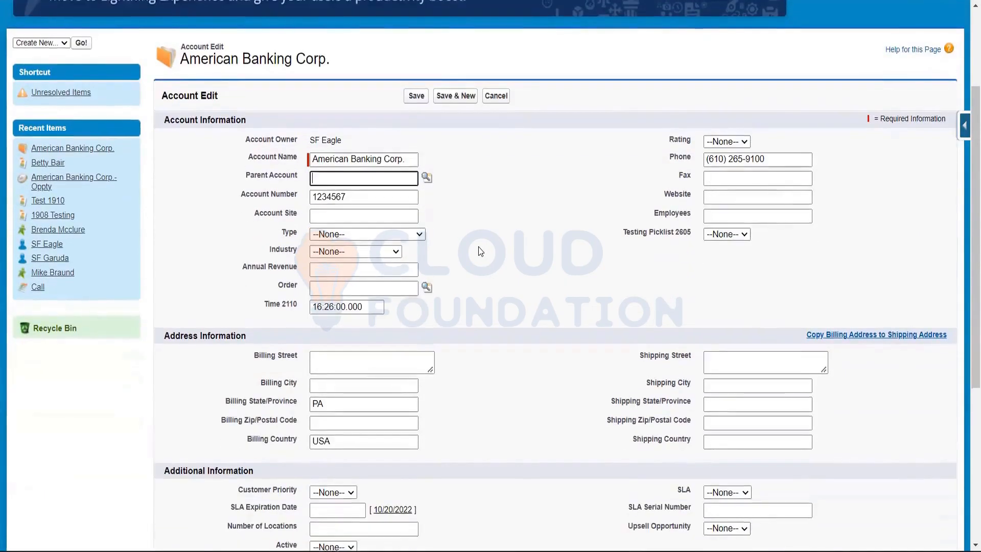
scroll(479, 249, up, 1)
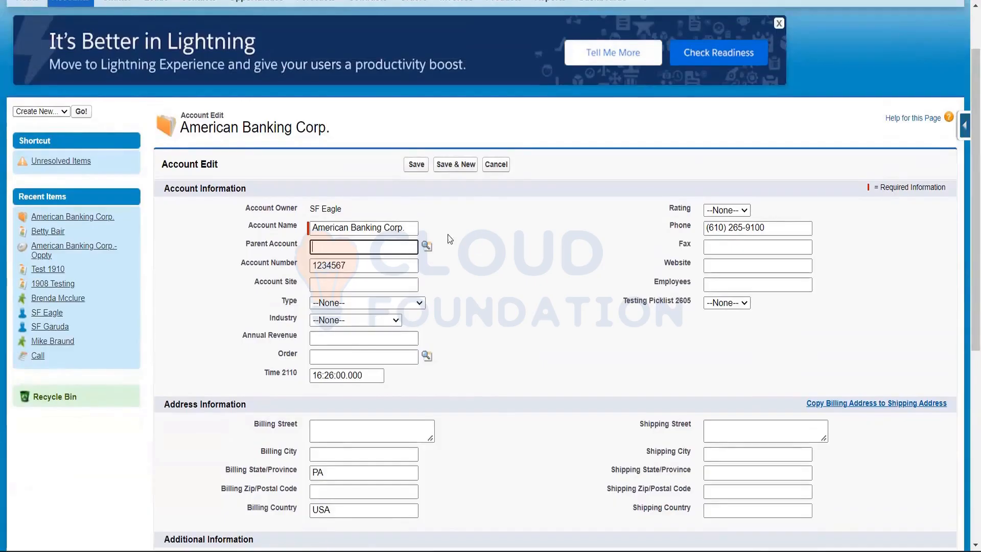
click(476, 261)
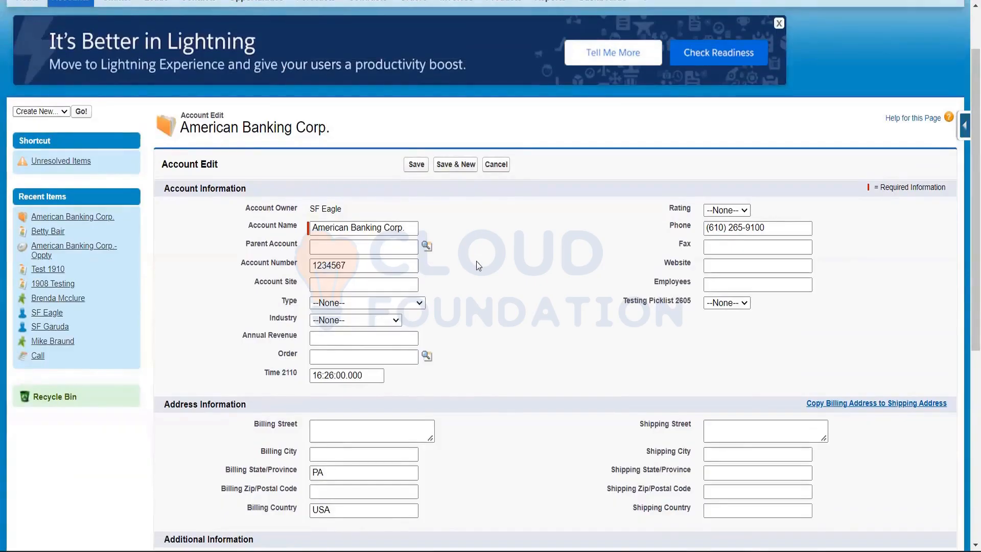
click(498, 167)
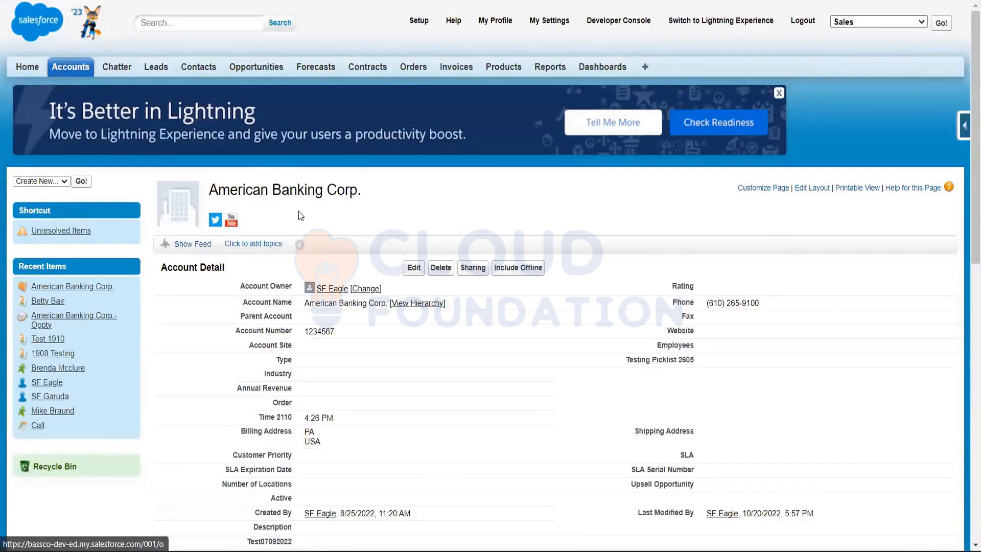
Go to the Accounts home page, reopen American Banking Corp. from the recent accounts and review its details
click(63, 70)
scroll(300, 212, down, 2)
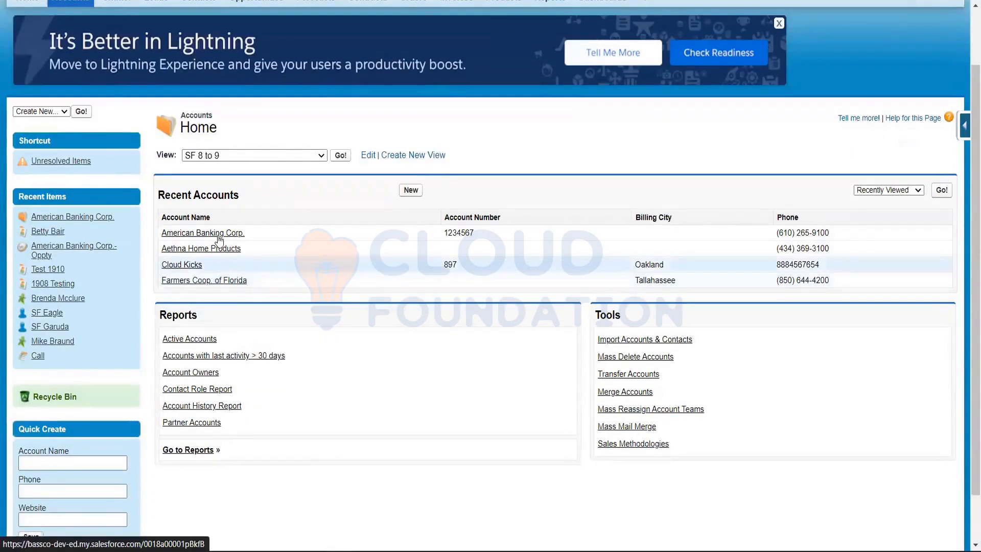
click(274, 223)
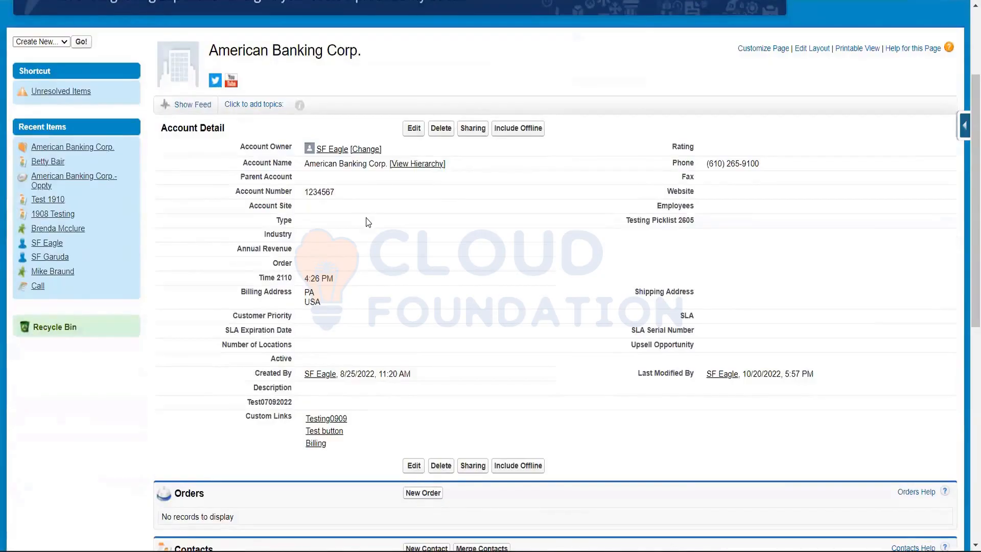
scroll(367, 222, down, 3)
scroll(363, 222, up, 6)
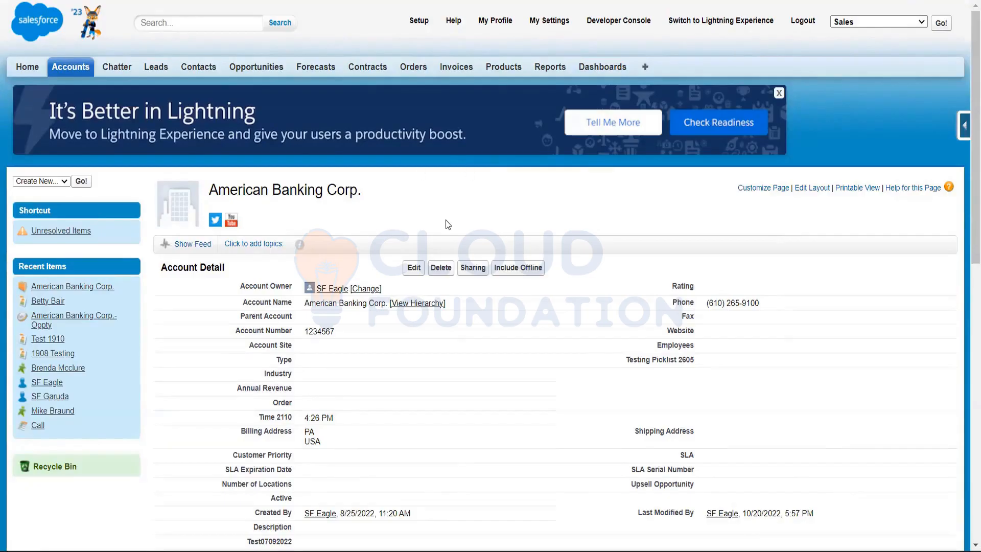
scroll(446, 220, down, 3)
scroll(446, 219, down, 1)
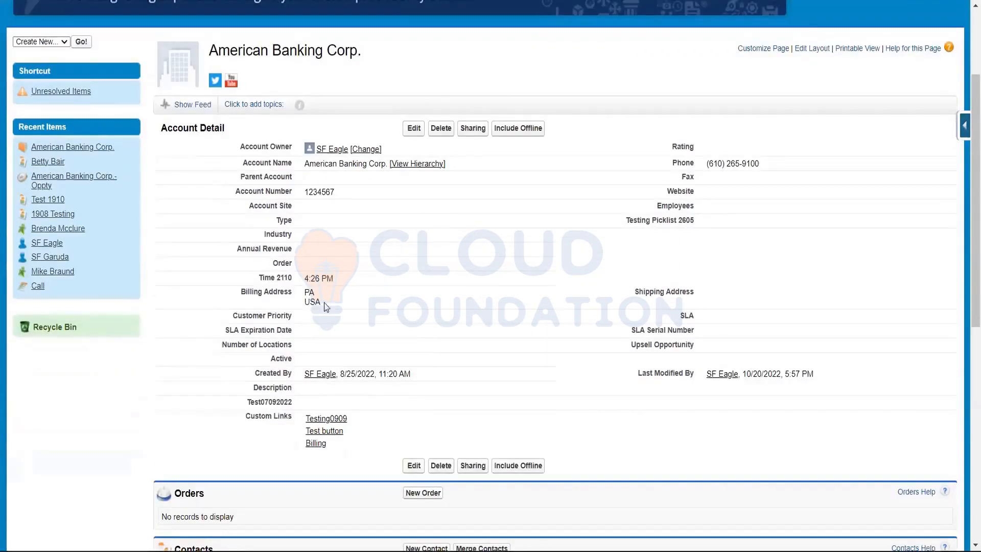
scroll(596, 281, up, 3)
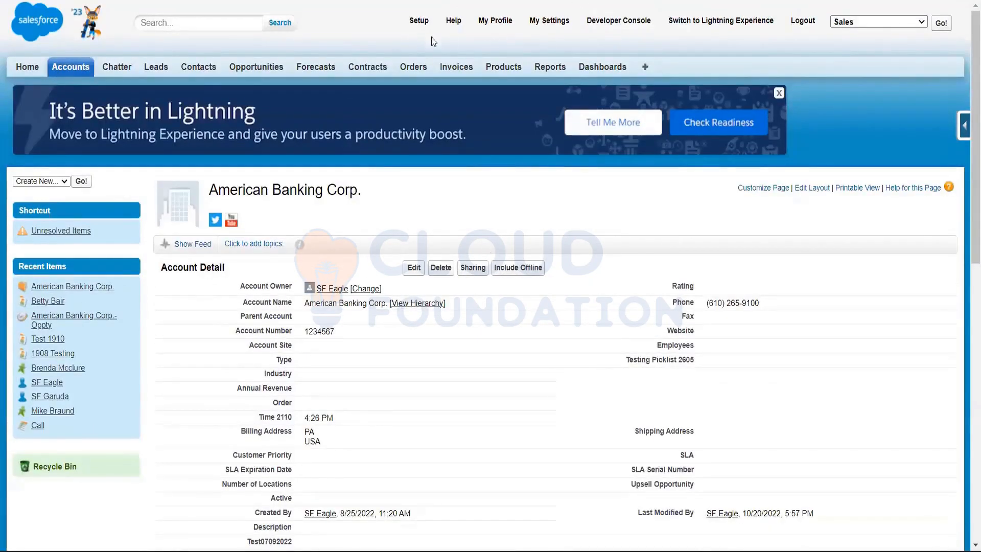
Open Setup and look over its home page, including the recent items, quick links and Administer categories
click(419, 24)
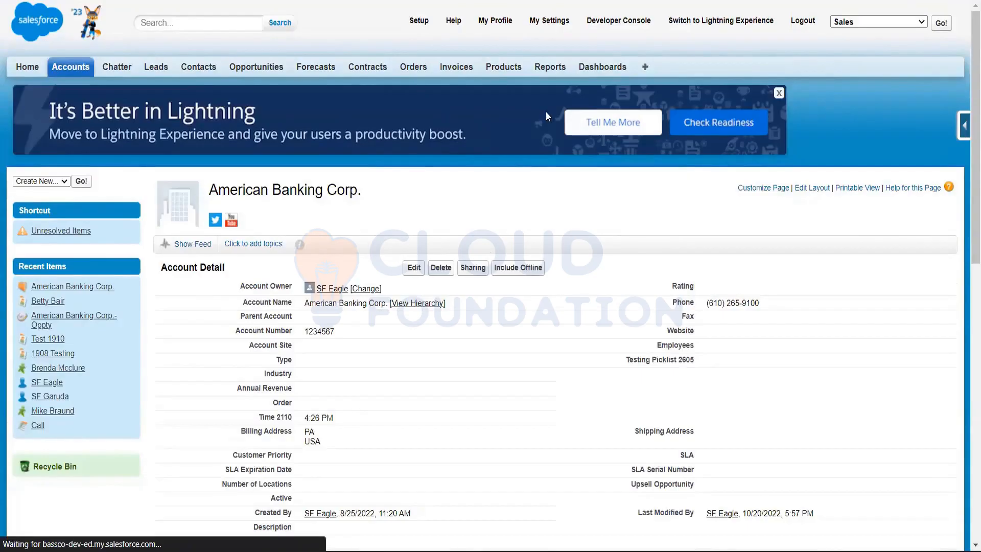
scroll(540, 110, down, 4)
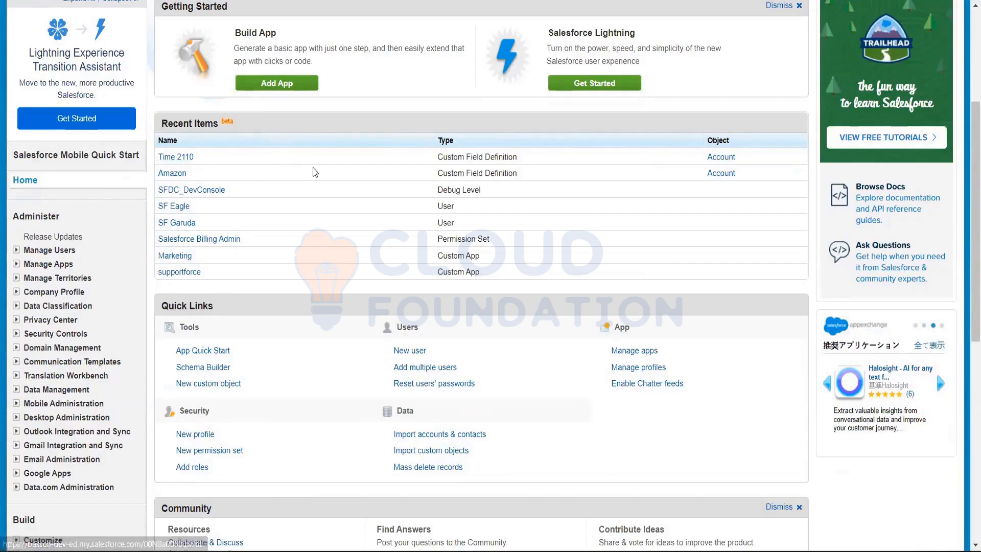
scroll(315, 172, down, 2)
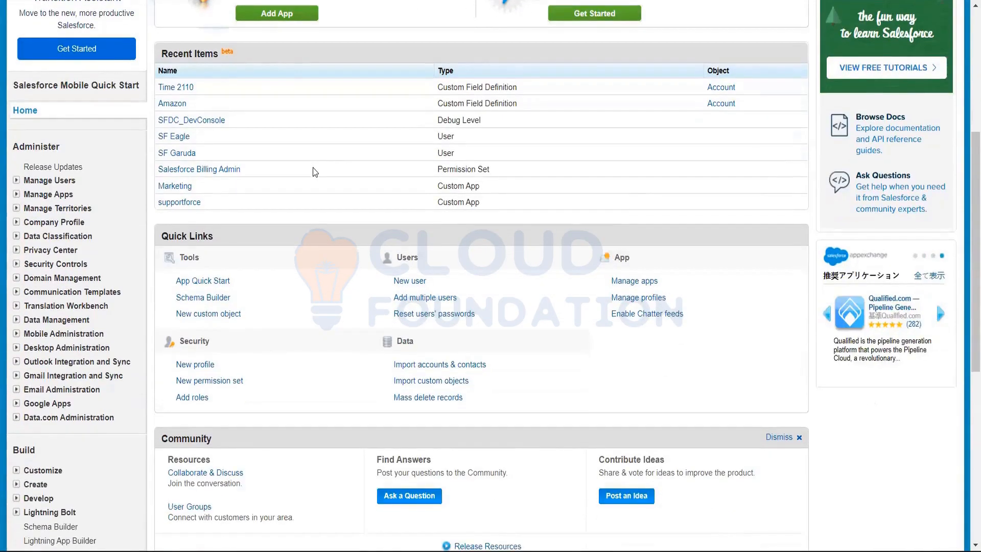
scroll(315, 172, up, 5)
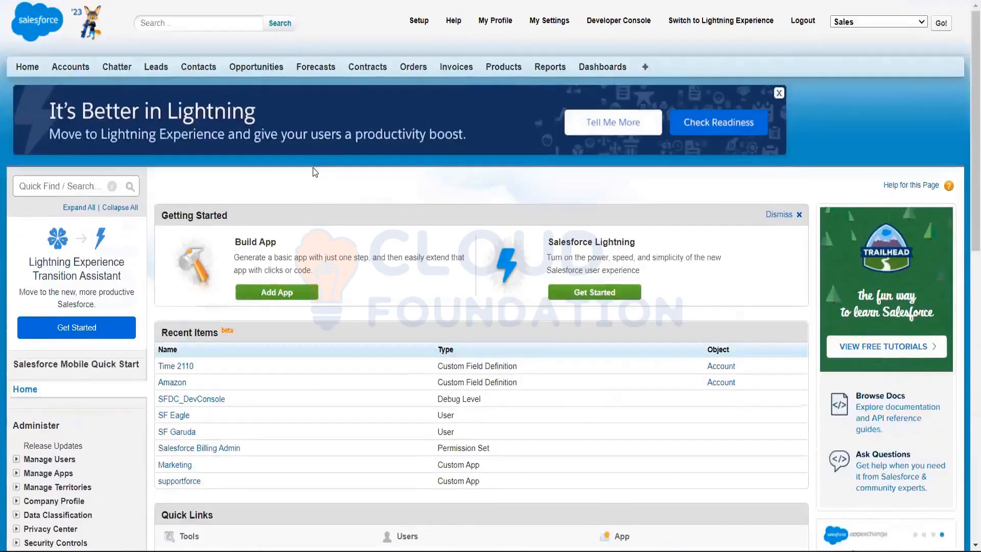
scroll(315, 172, down, 2)
scroll(18, 326, down, 2)
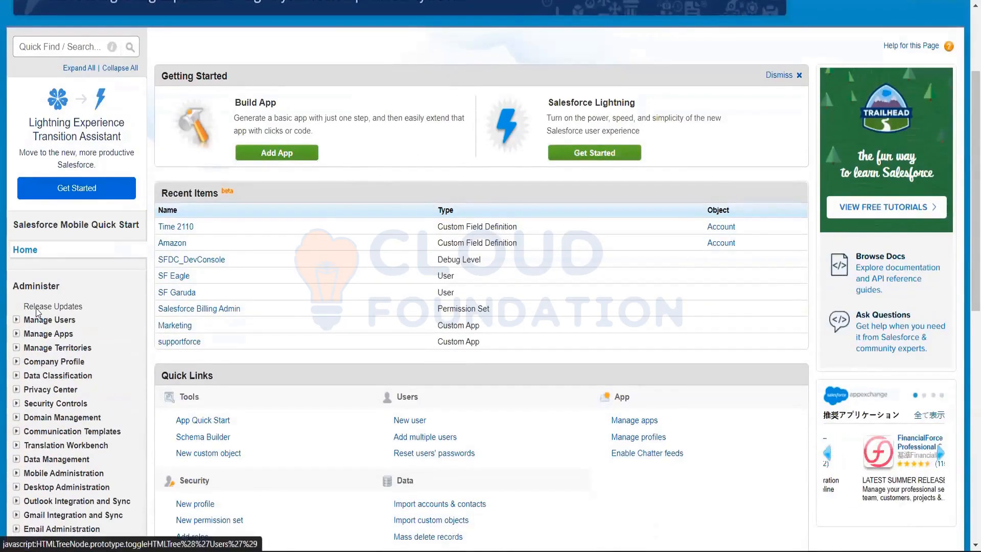
scroll(37, 312, down, 2)
scroll(394, 123, up, 4)
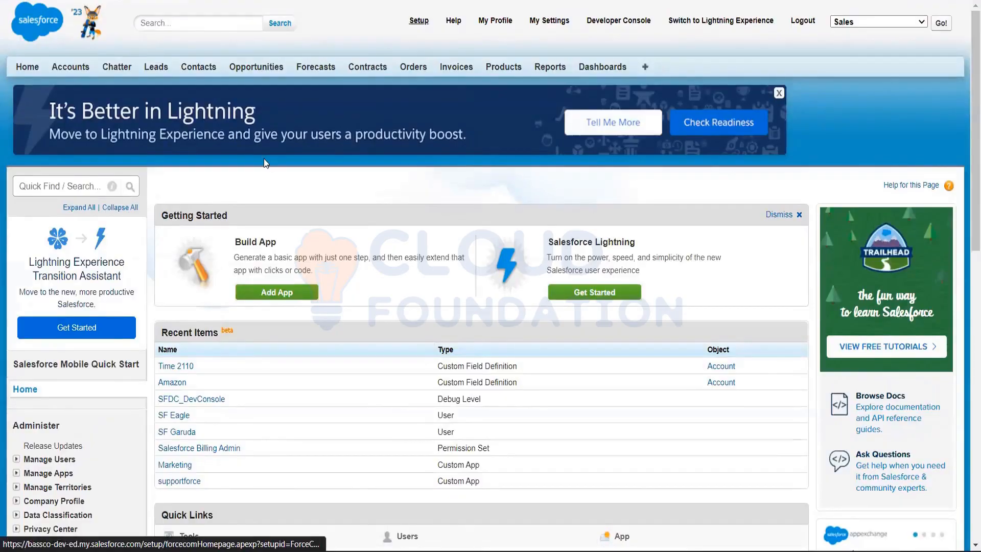
scroll(264, 159, down, 2)
scroll(264, 159, up, 2)
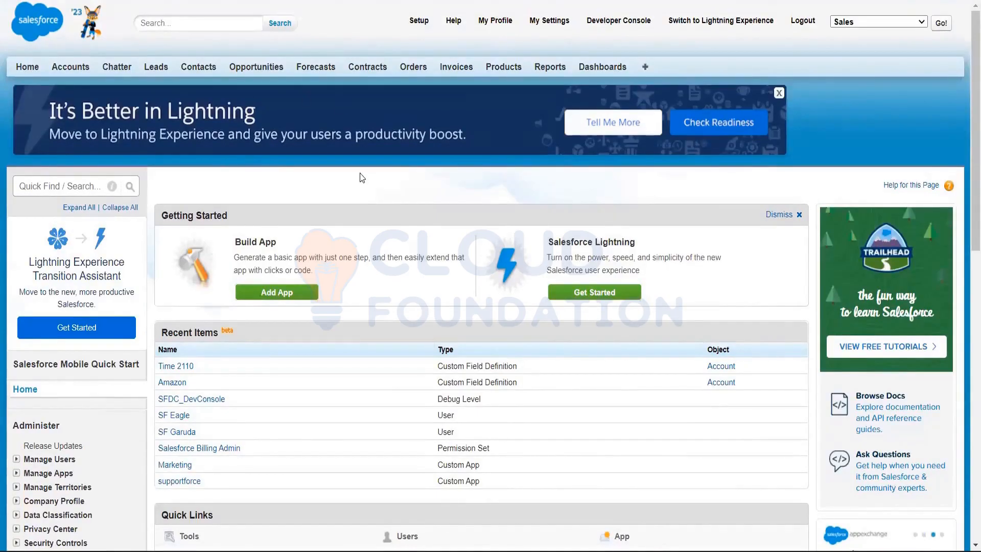
Open the Setup home page and expand Manage Users and Manage Apps under Administer to view their entries
click(419, 22)
scroll(36, 237, down, 4)
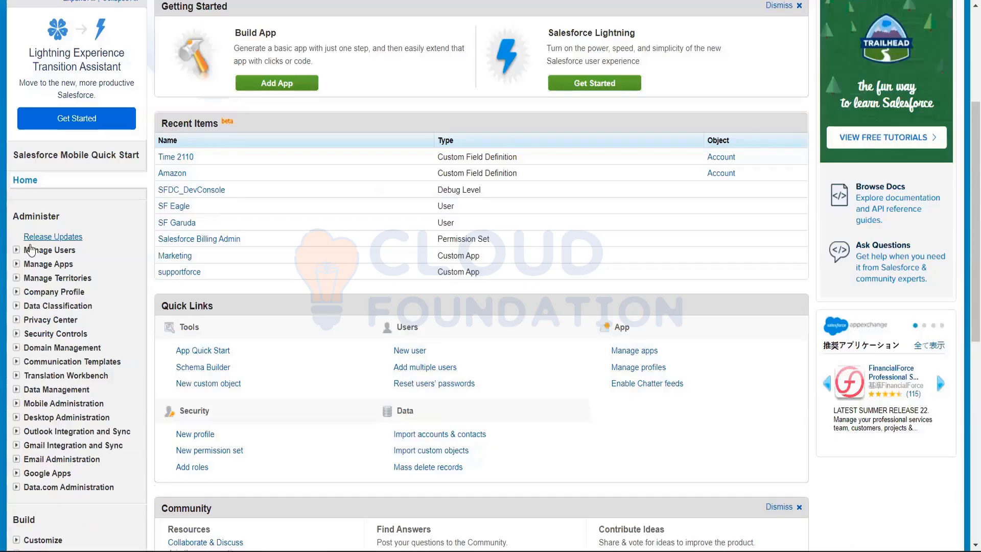
click(16, 250)
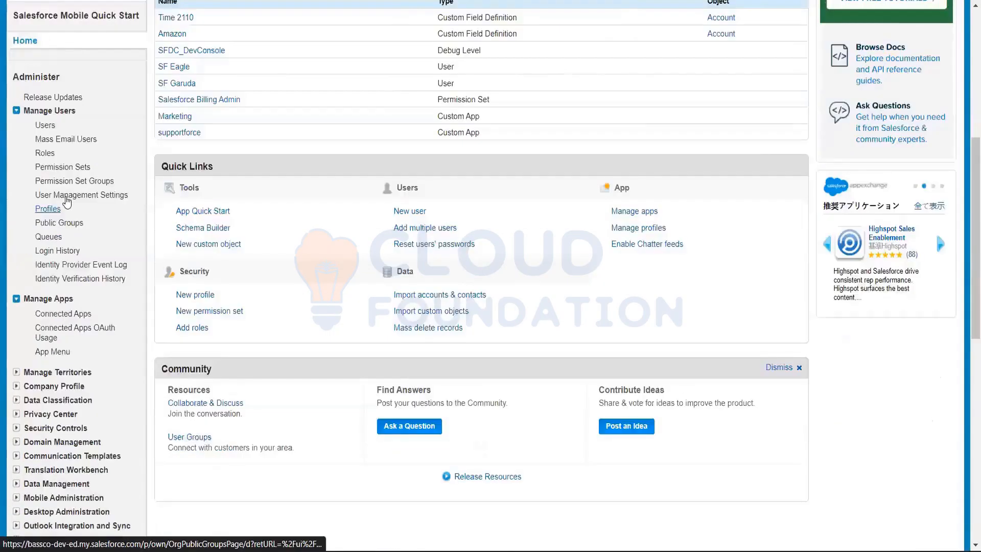
scroll(66, 198, down, 3)
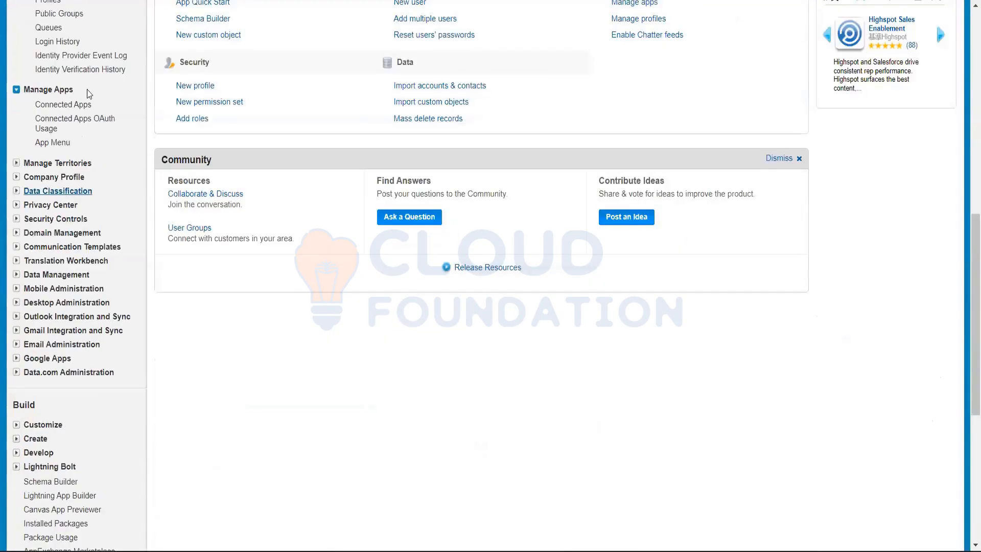
scroll(84, 94, up, 3)
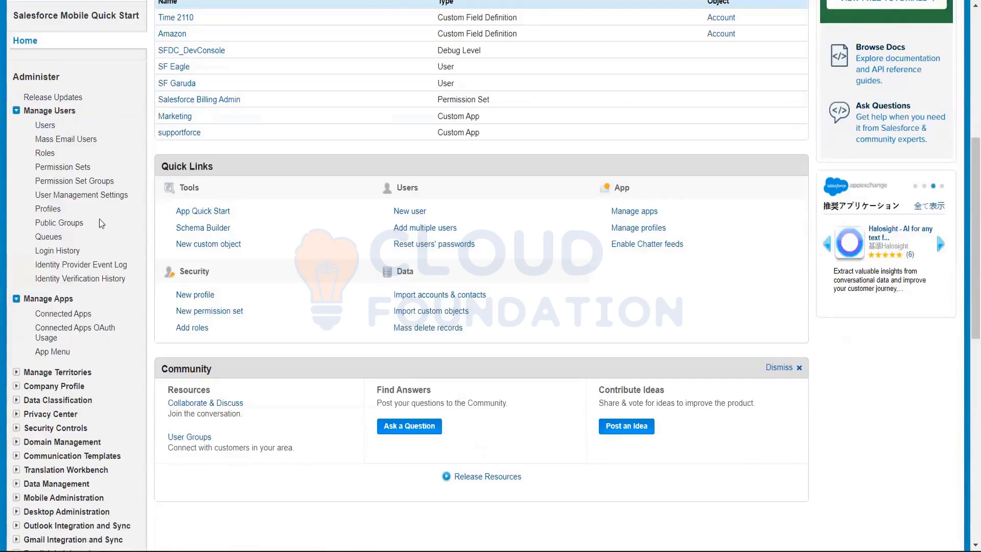
scroll(44, 322, down, 3)
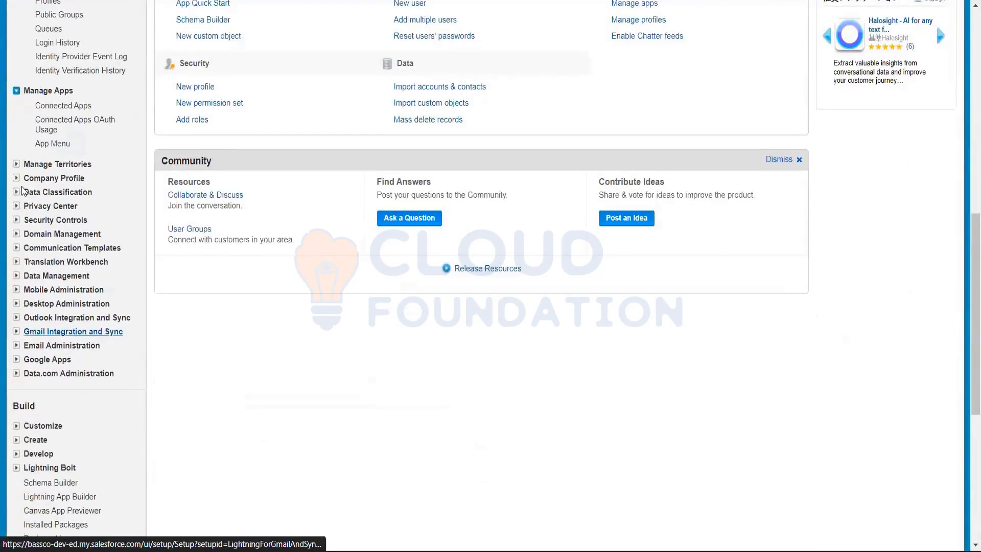
Expand the Manage Territories, Company Profile and Data Classification categories under Administer
click(17, 164)
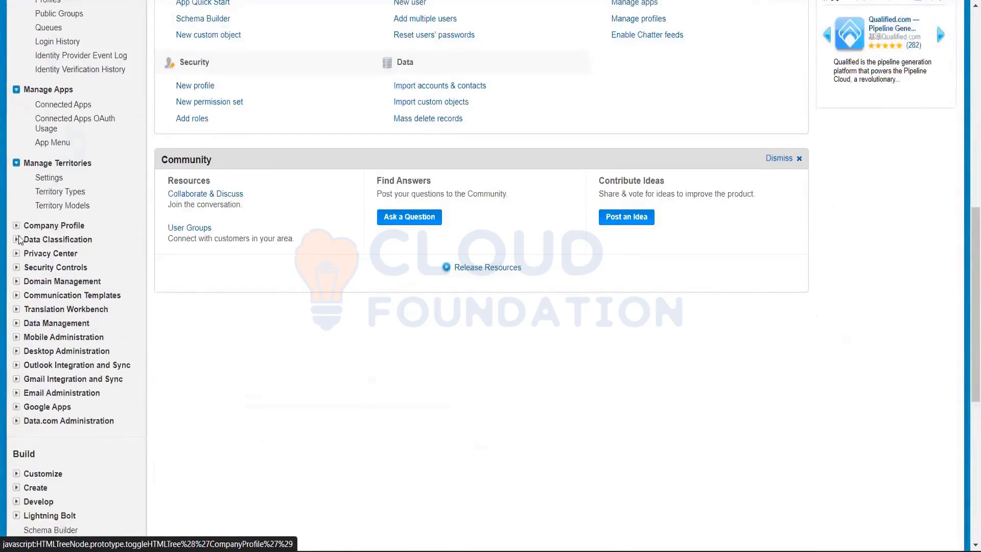
click(17, 225)
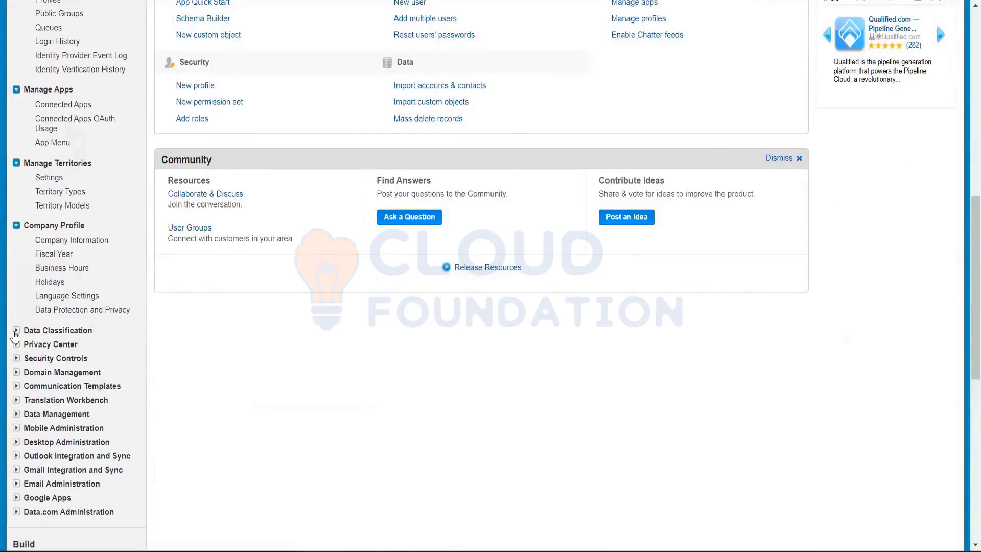
click(16, 331)
scroll(15, 335, down, 2)
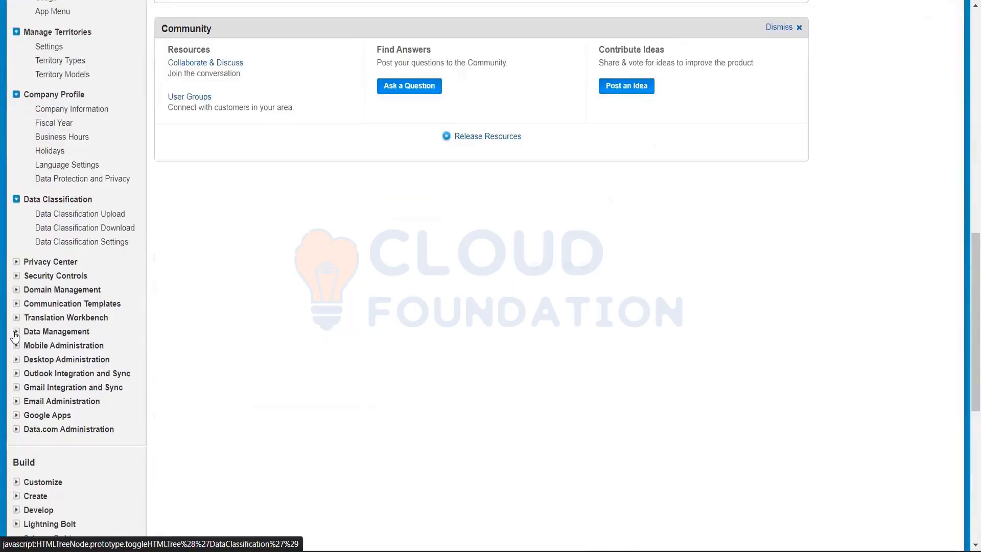
Expand Privacy Center and Security Controls under Administer and look through their entries
click(17, 261)
click(16, 275)
scroll(21, 342, down, 2)
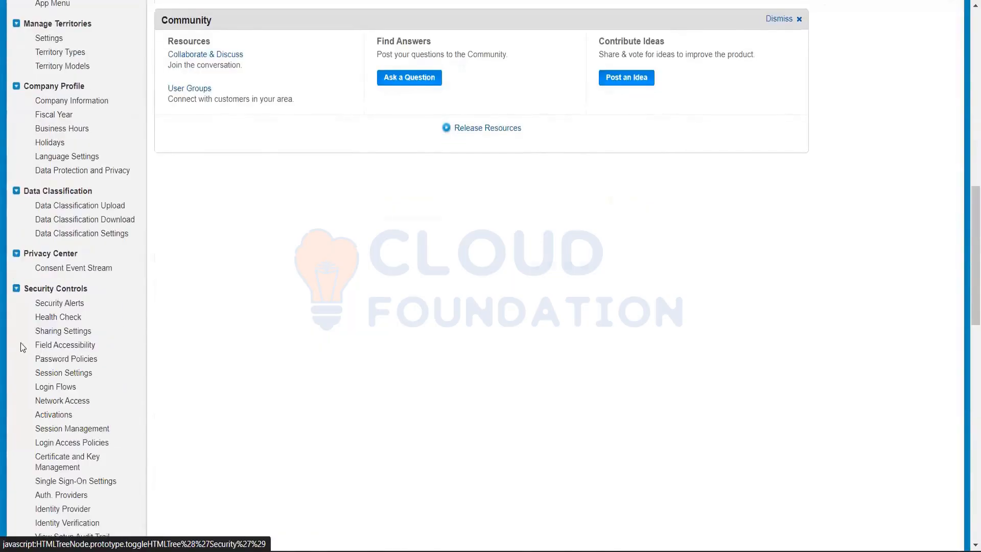
scroll(21, 356, down, 5)
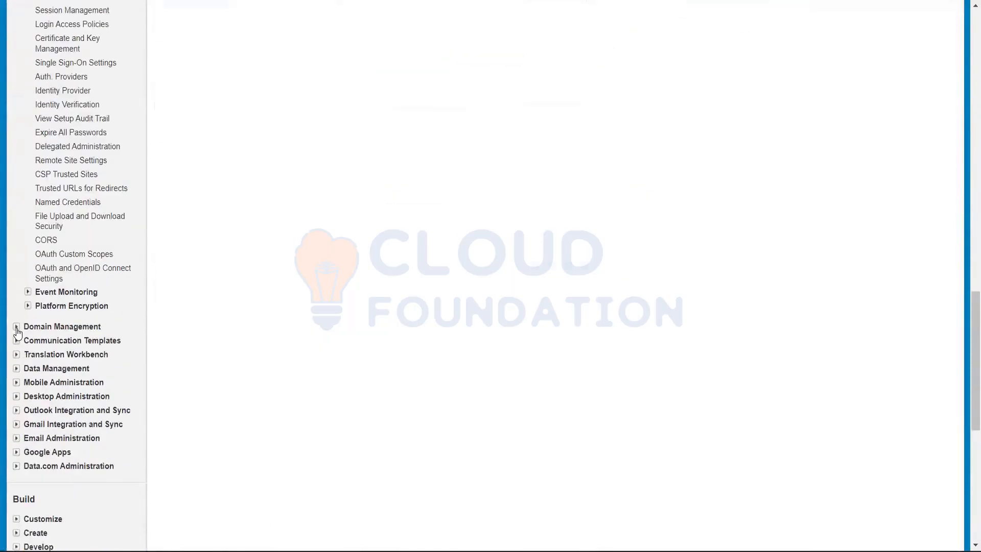
Expand Domain Management, Communication Templates, Translation Workbench and Data Management under Administer and look through their entries
click(17, 327)
scroll(18, 327, down, 3)
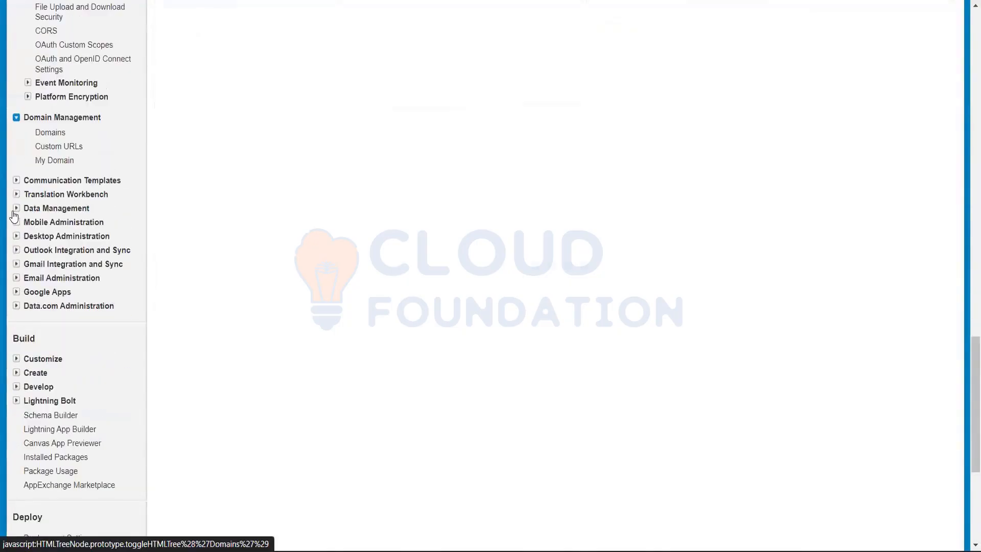
click(16, 181)
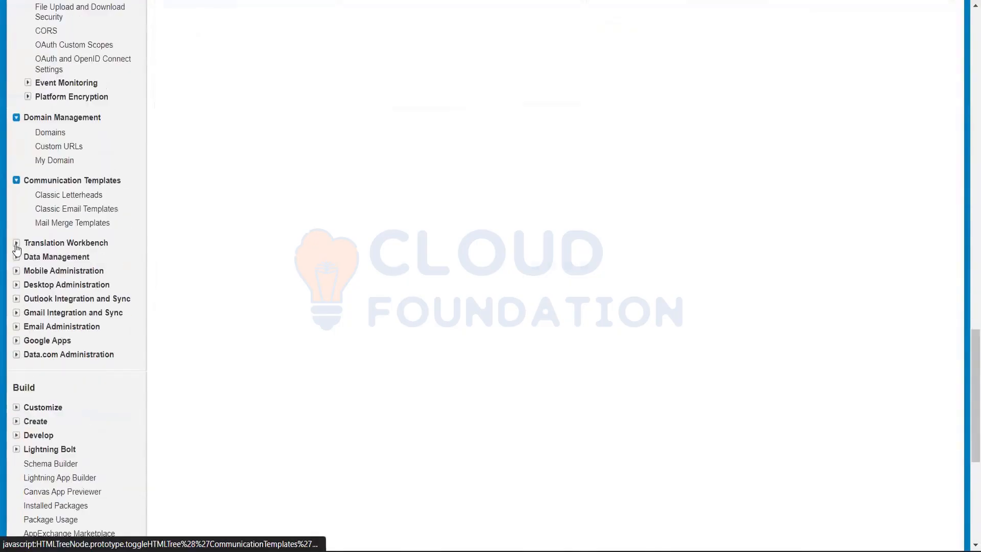
click(16, 243)
click(17, 344)
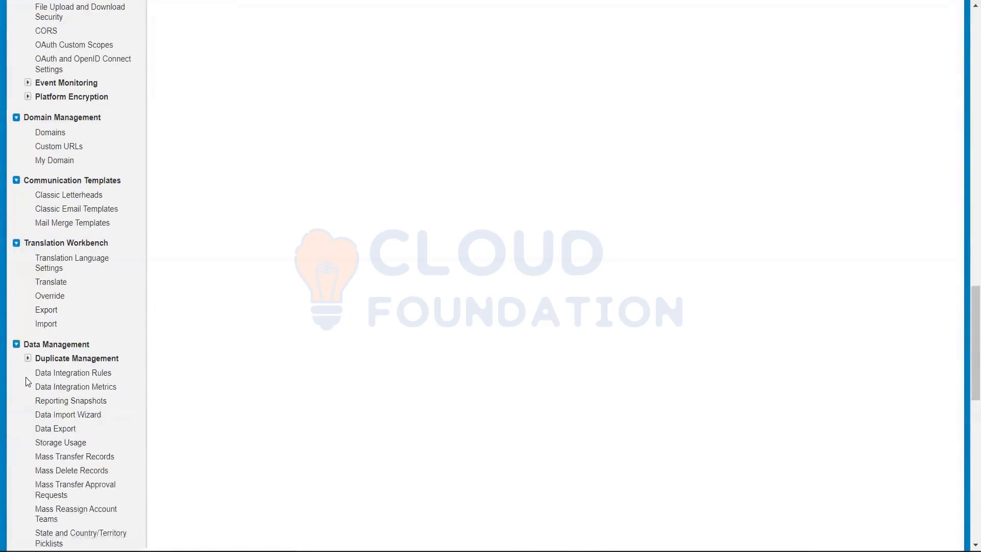
scroll(26, 378, down, 4)
scroll(29, 378, down, 1)
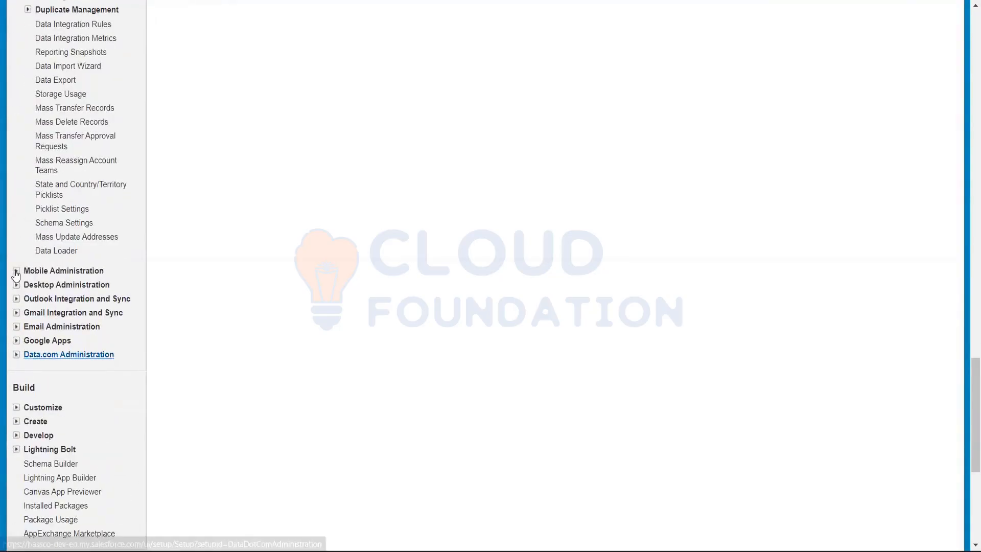
Expand Mobile Administration, Desktop Administration, and Outlook Integration and Sync under Administer
click(16, 270)
click(16, 361)
scroll(15, 365, down, 2)
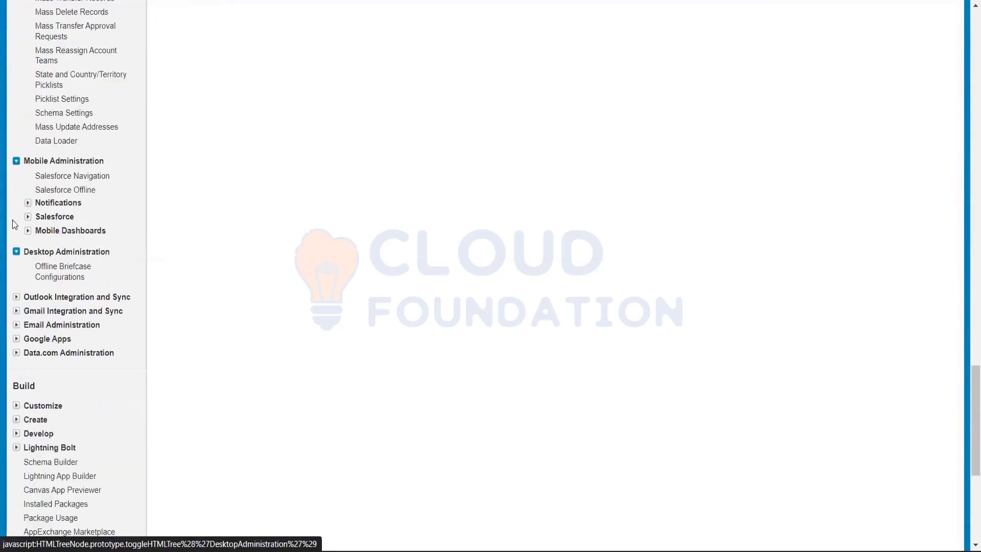
scroll(16, 204, down, 2)
click(16, 197)
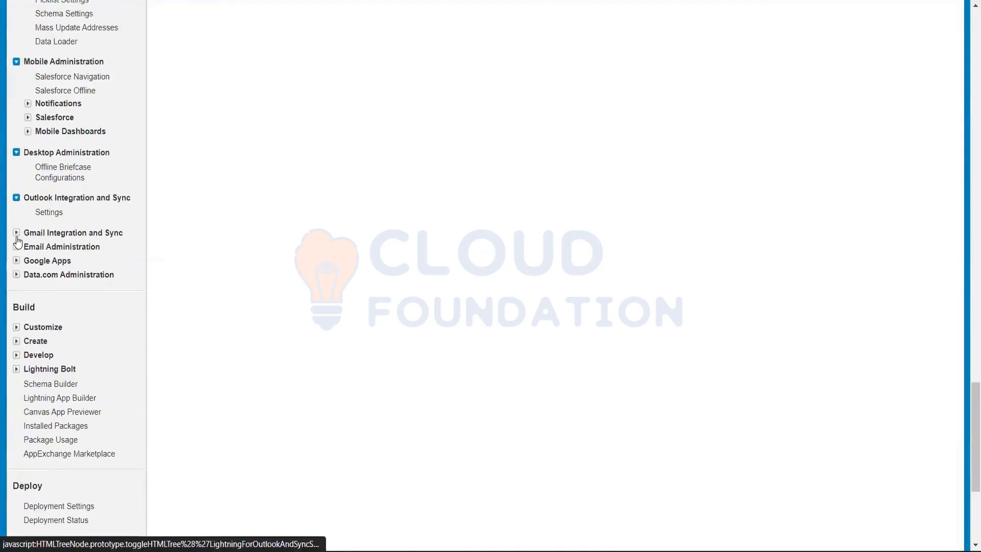
Expand Gmail Integration and Sync, Email Administration, Google Apps and Data.com Administration under Administer
scroll(31, 364, down, 7)
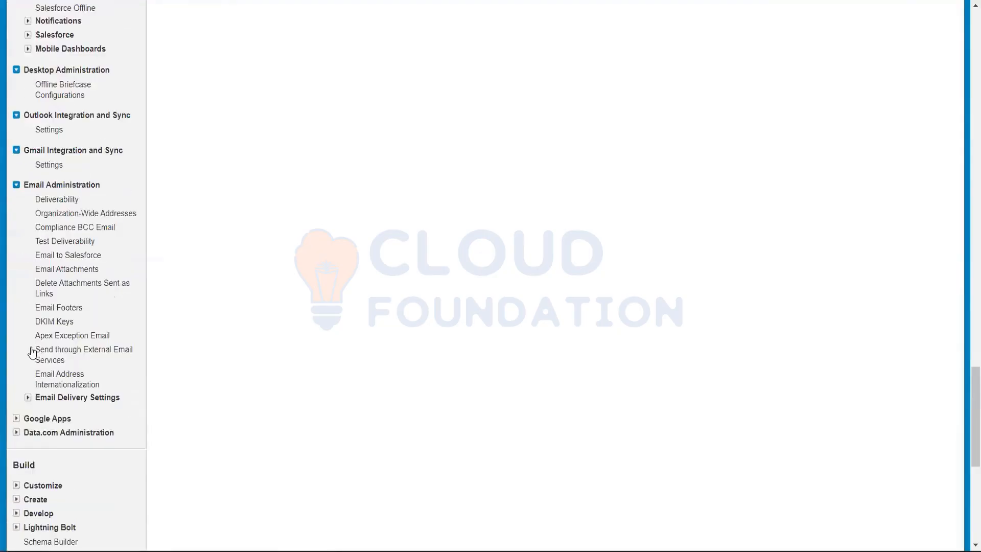
click(17, 153)
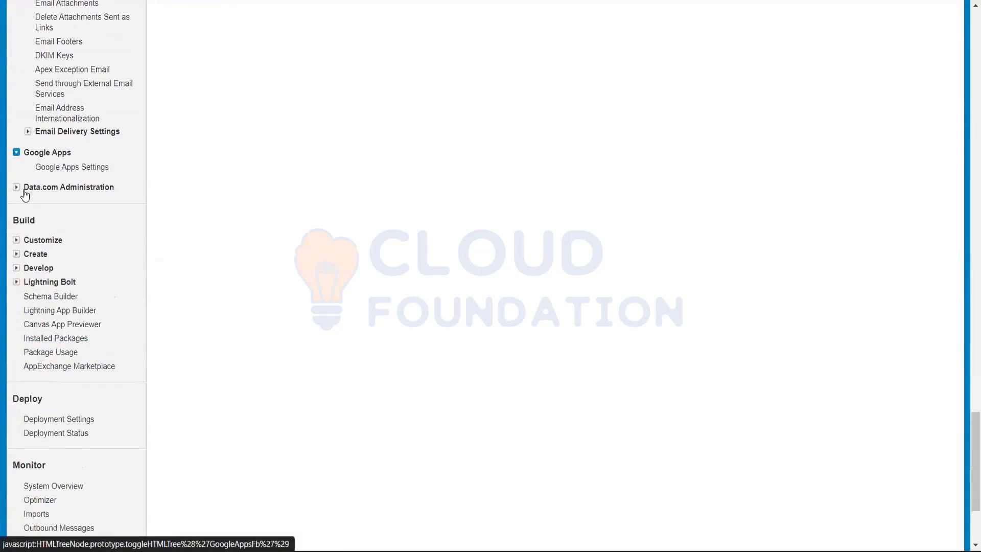
click(16, 187)
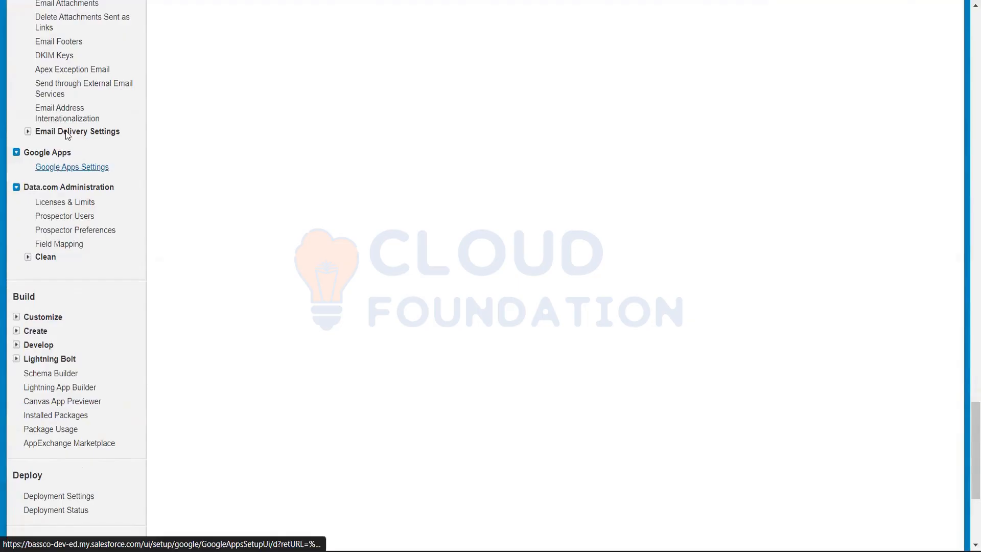
Review the expanded Administer categories from Data.com Administration back to Security Controls, and return to the Build section
scroll(126, 190, up, 3)
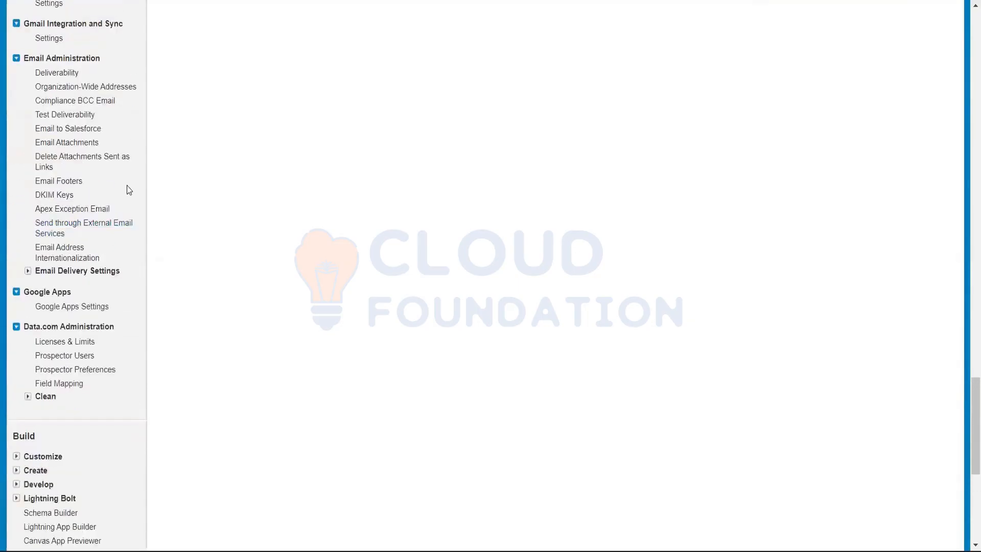
scroll(126, 190, down, 2)
scroll(127, 190, up, 1)
scroll(128, 190, up, 12)
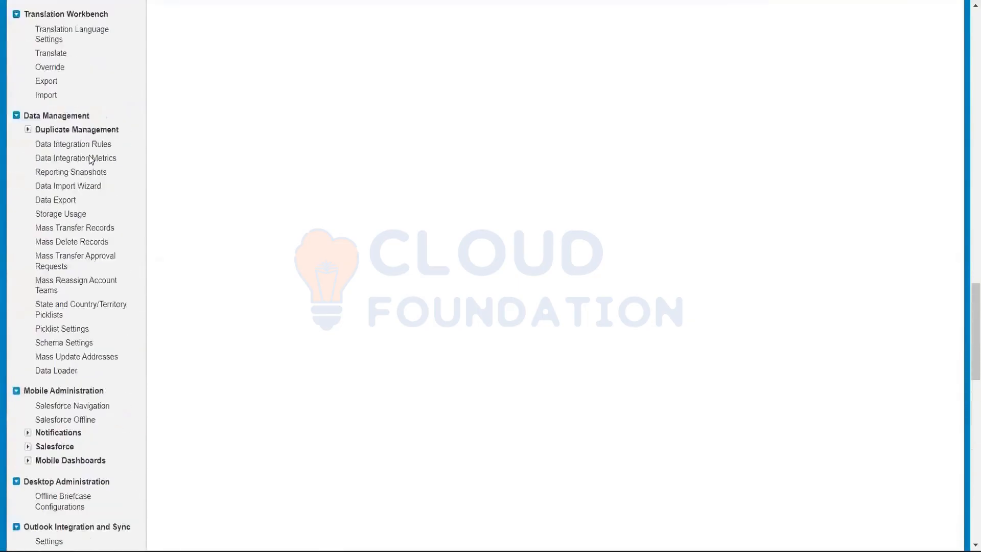
scroll(91, 160, up, 12)
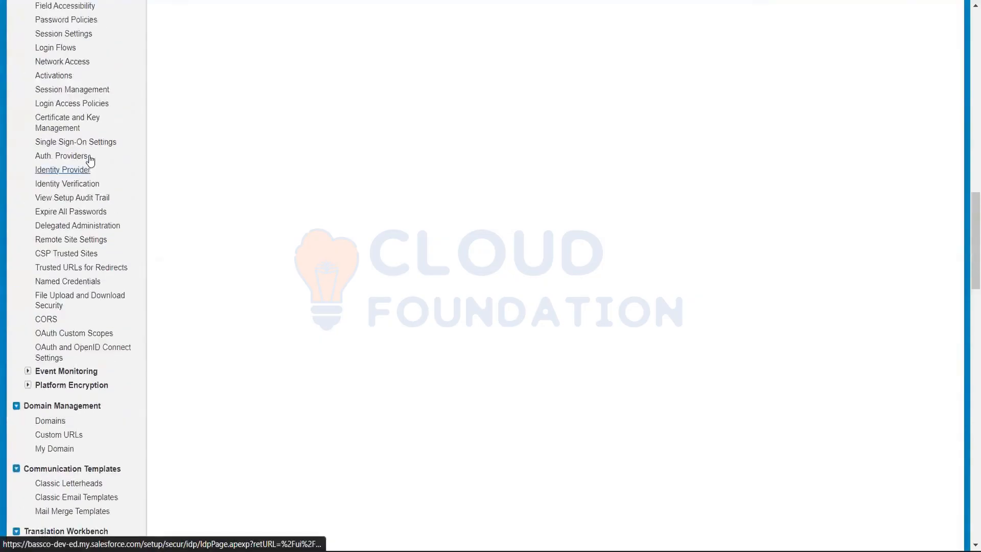
scroll(91, 160, down, 15)
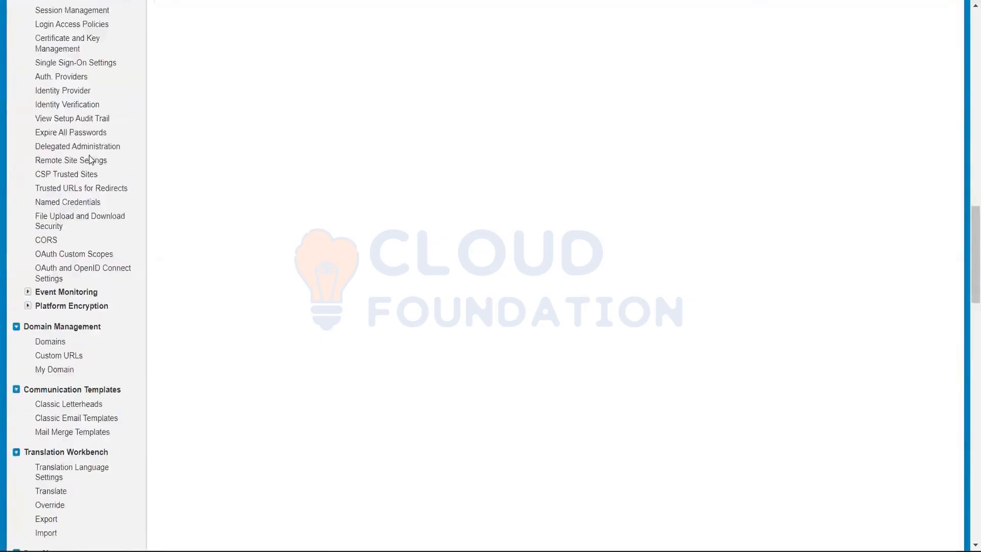
scroll(91, 160, down, 13)
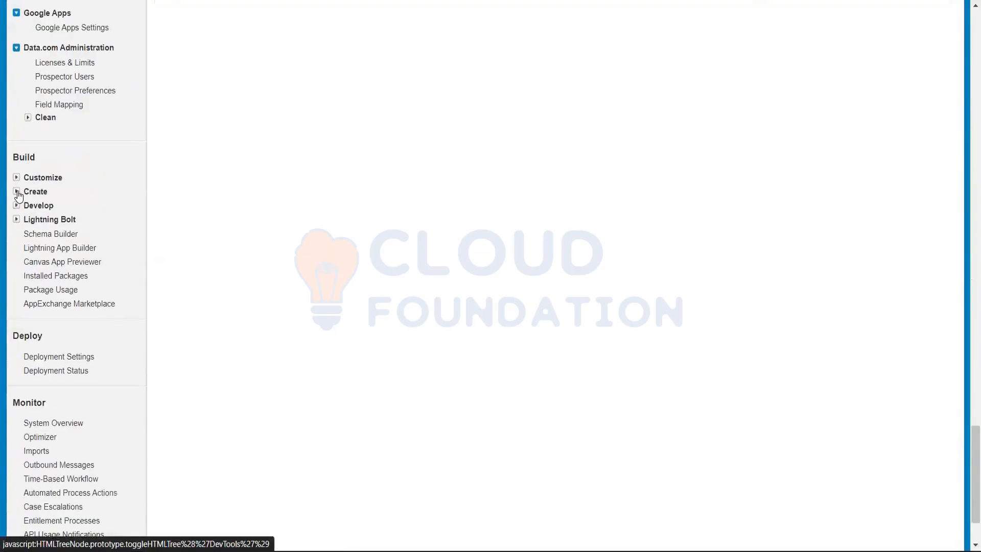
Expand Create and Customize under Build to inspect their entries, and collapse both again
click(17, 191)
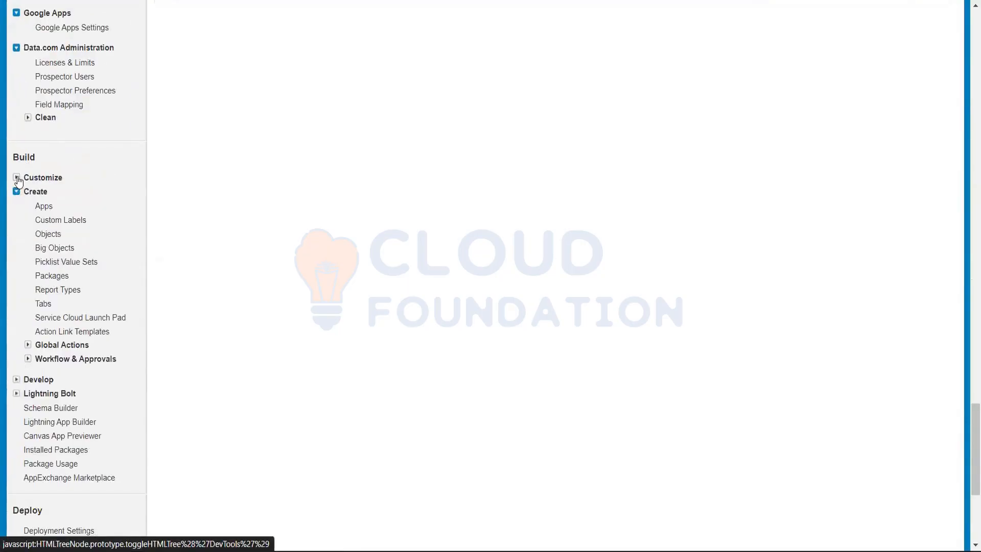
click(16, 178)
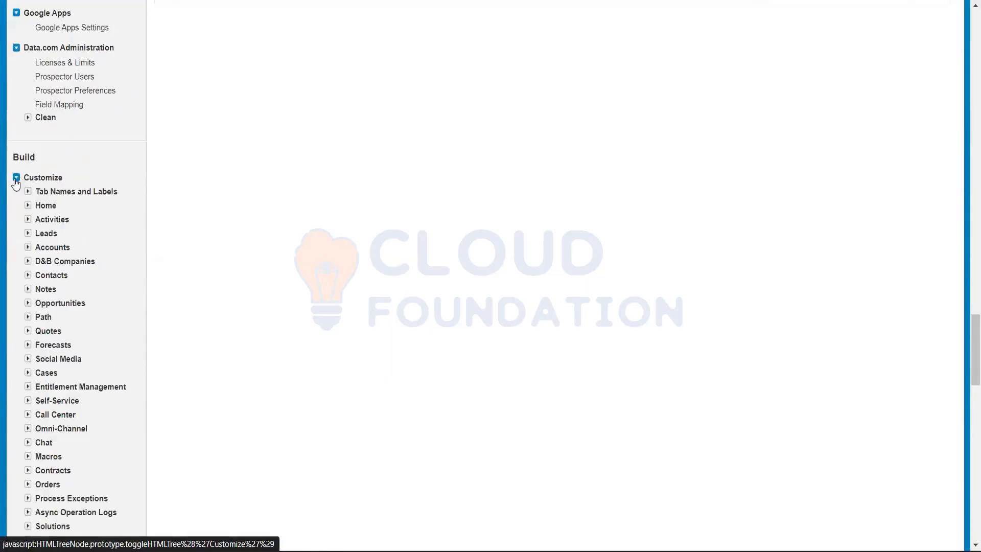
click(16, 192)
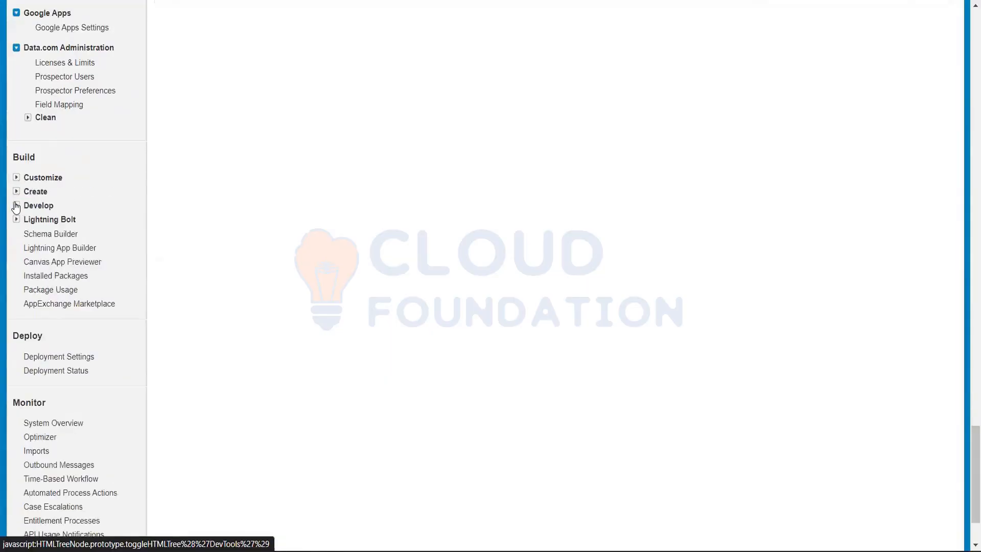
Expand Develop under Build, examine its Apex and Visualforce entries, and look back over the Administer categories and Setup home page
click(16, 206)
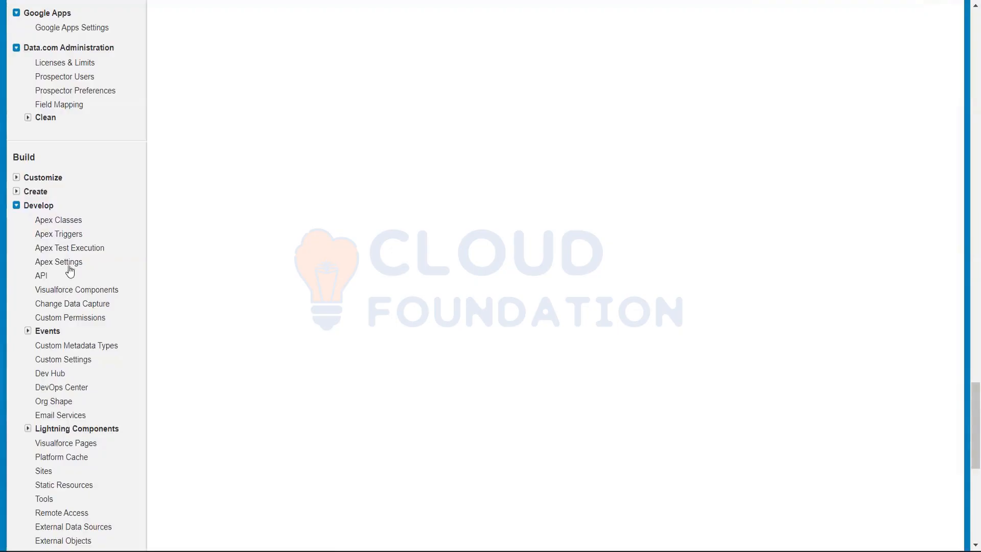
scroll(240, 255, up, 20)
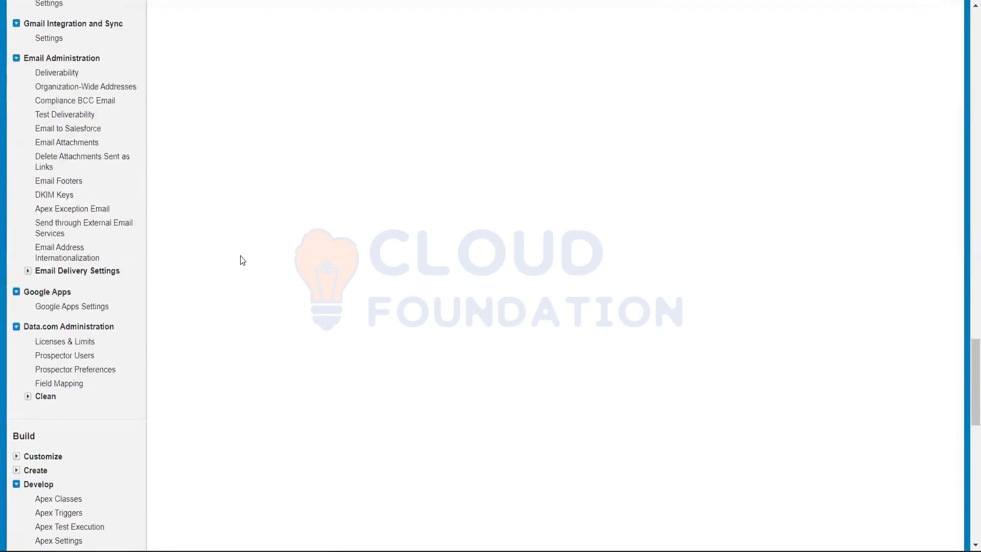
scroll(240, 255, up, 10)
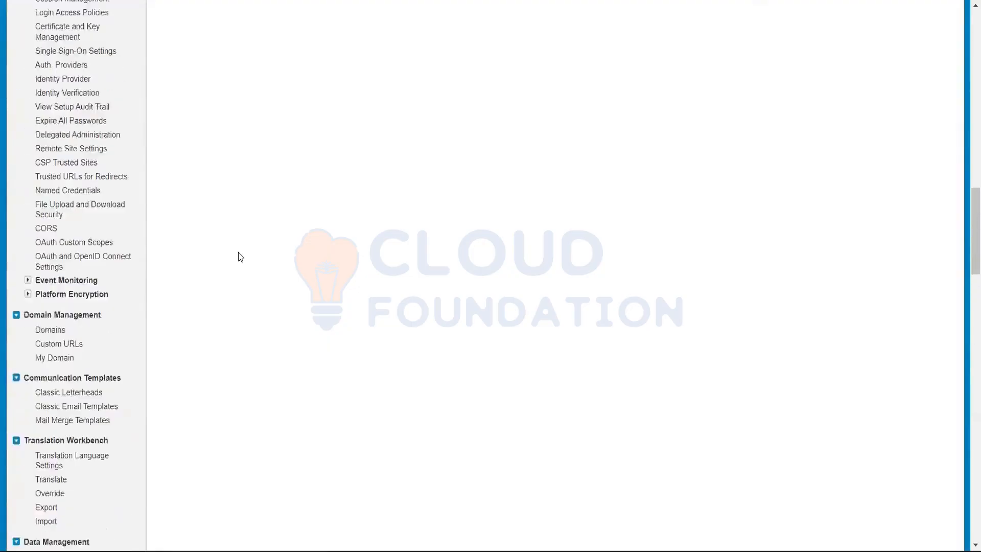
scroll(237, 256, down, 7)
scroll(234, 263, down, 15)
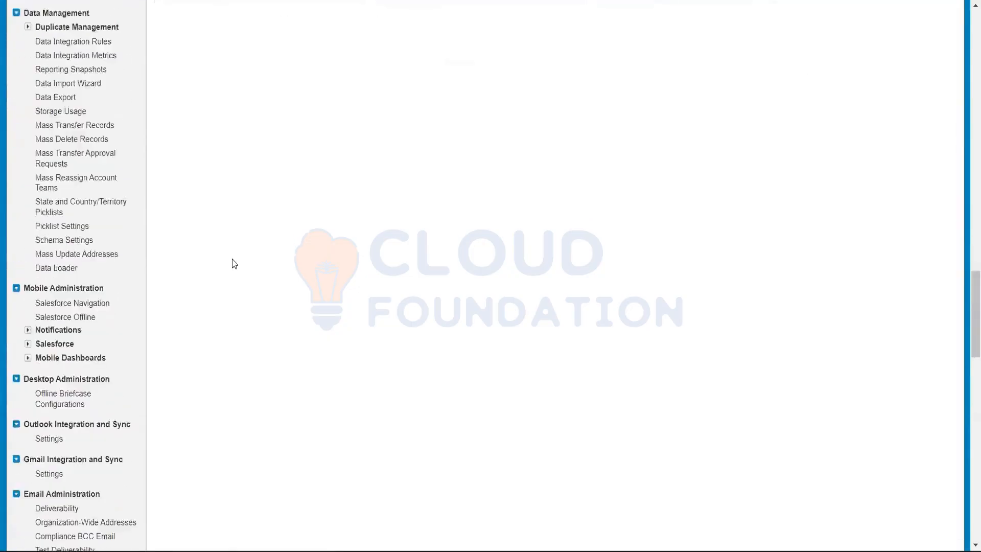
scroll(233, 265, down, 2)
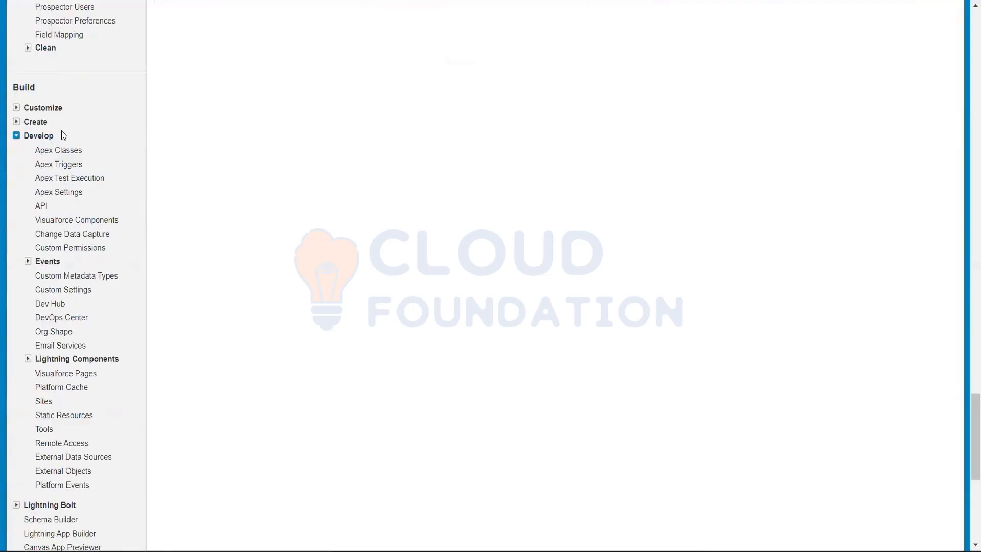
click(65, 150)
scroll(382, 201, up, 15)
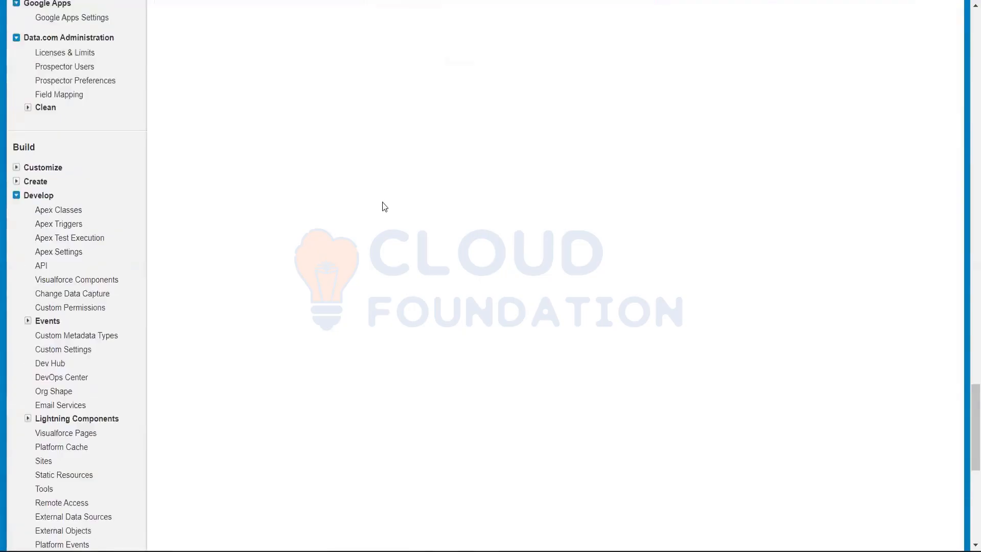
scroll(382, 202, up, 10)
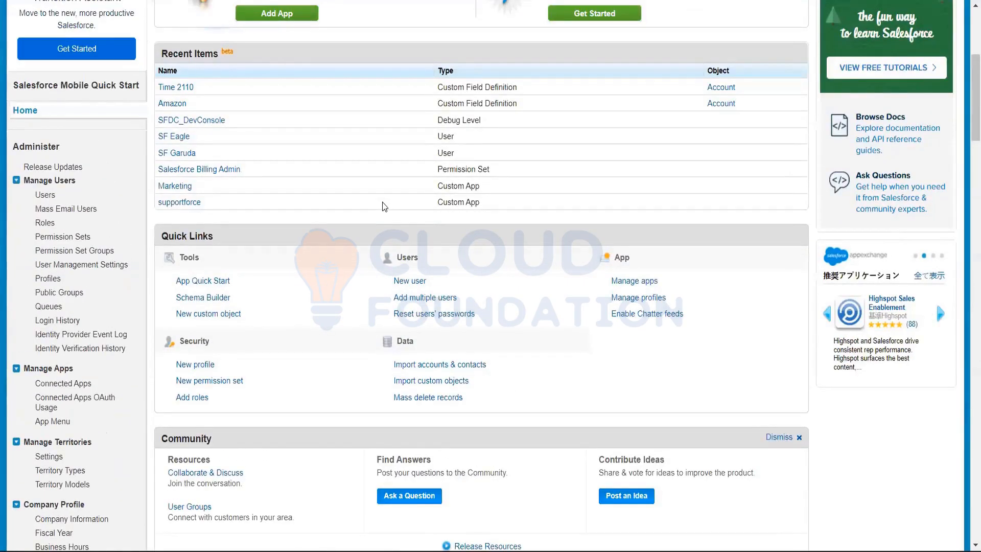
scroll(381, 200, up, 3)
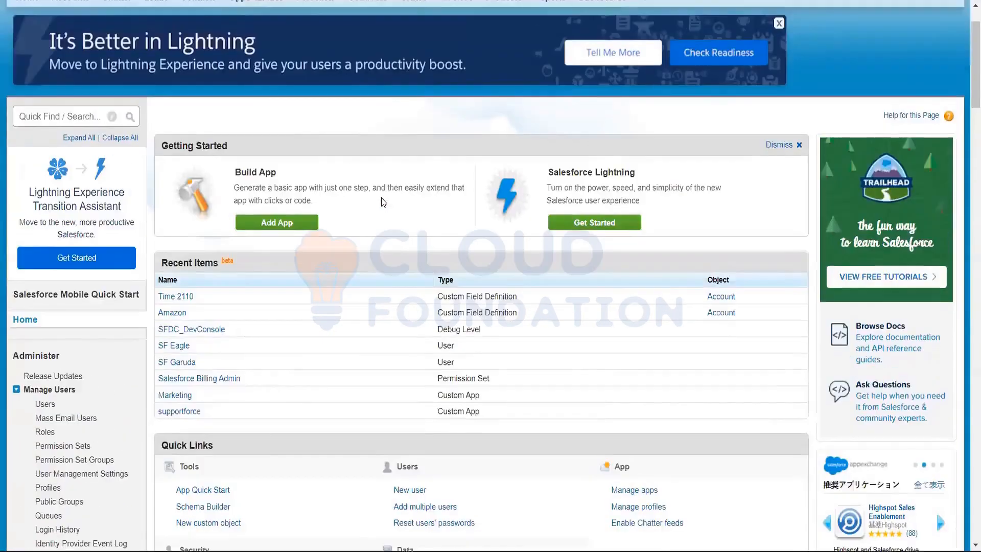
Look over the Setup home page and open the Users page under Manage Users
scroll(10, 264, down, 3)
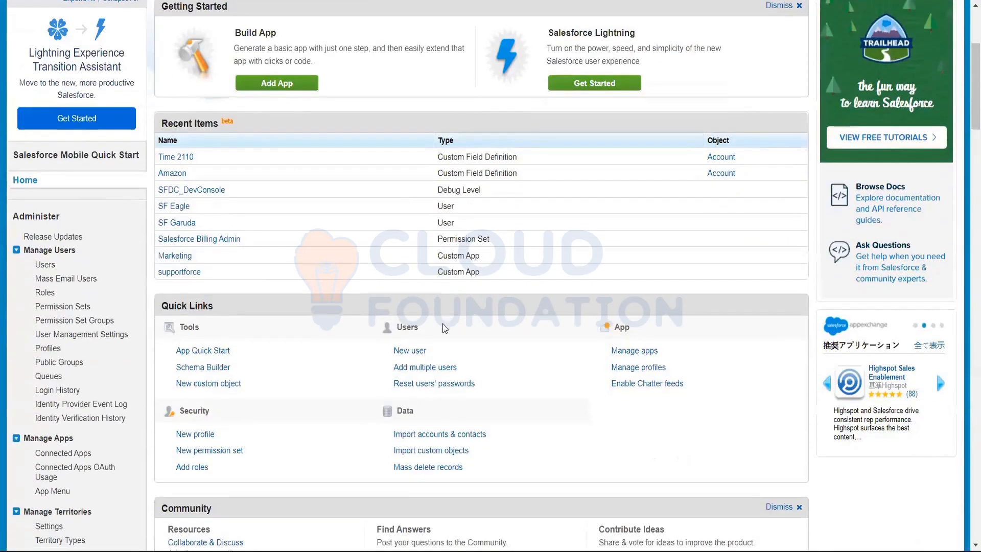
scroll(439, 223, up, 4)
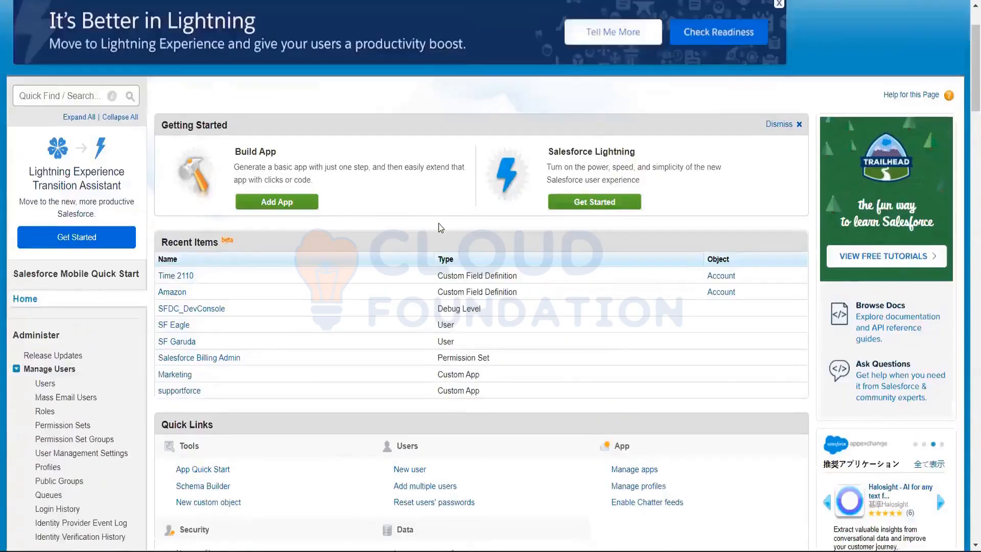
scroll(51, 270, down, 4)
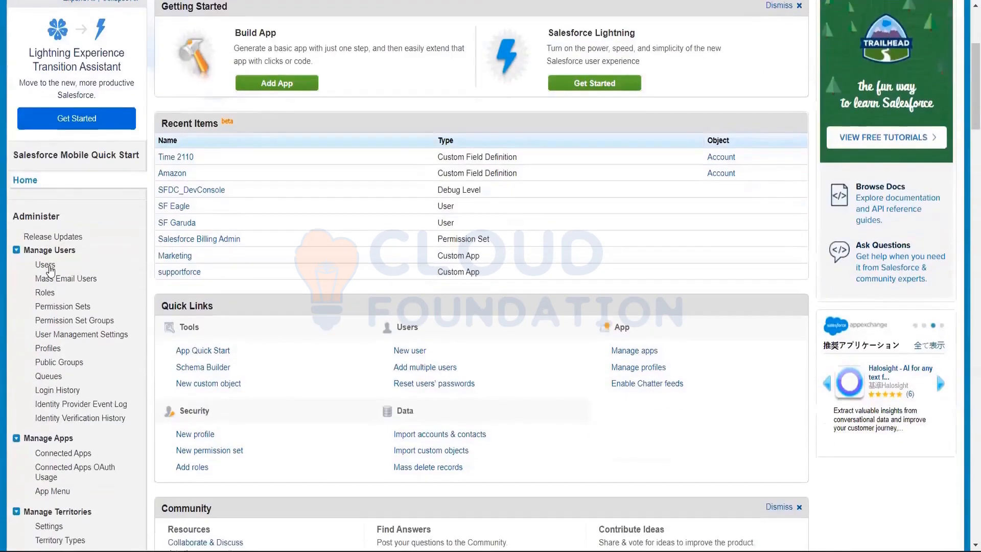
click(49, 266)
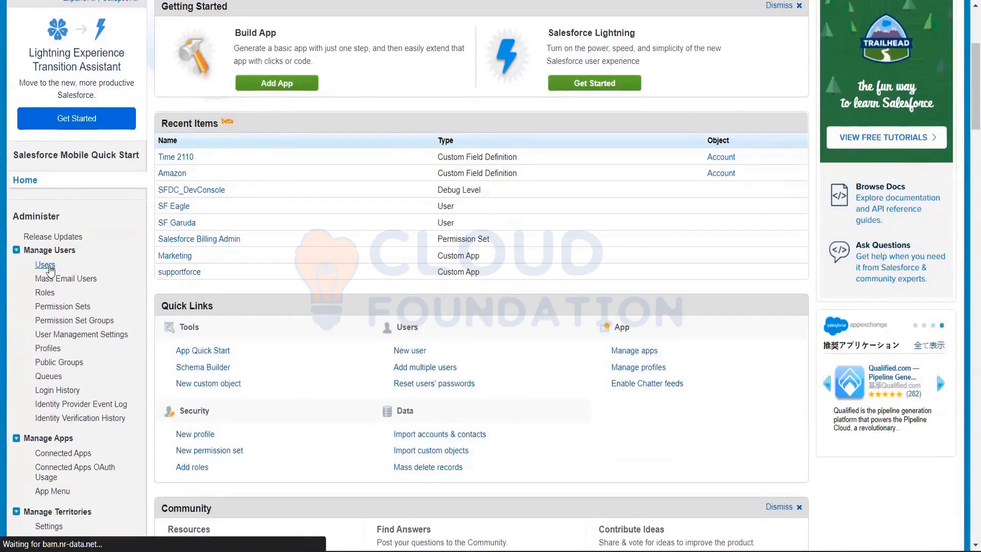
scroll(39, 189, down, 7)
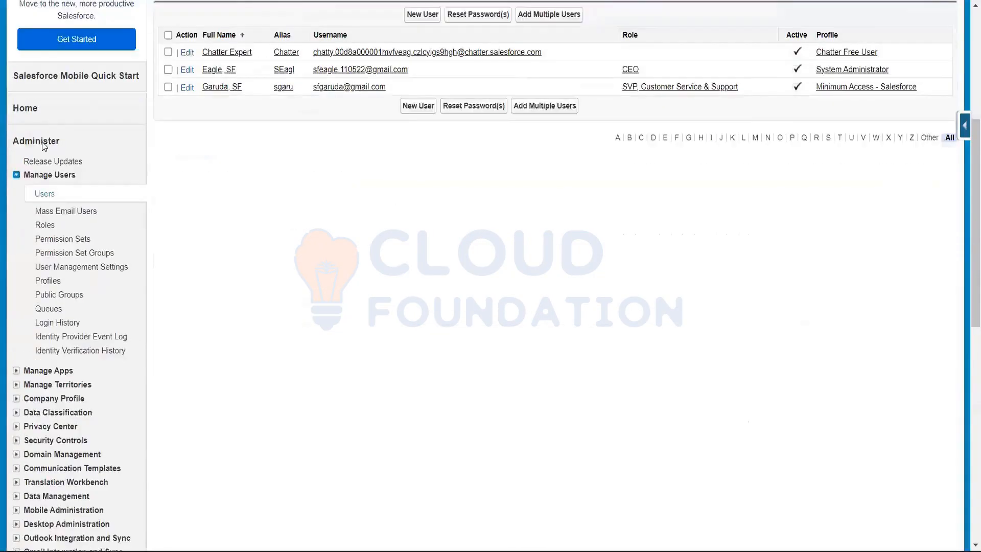
scroll(42, 138, up, 2)
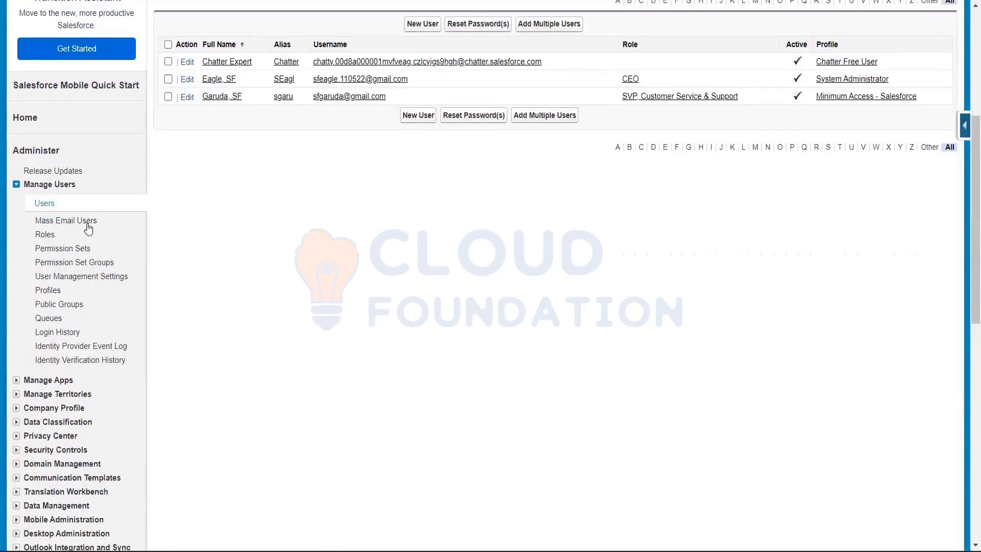
click(52, 204)
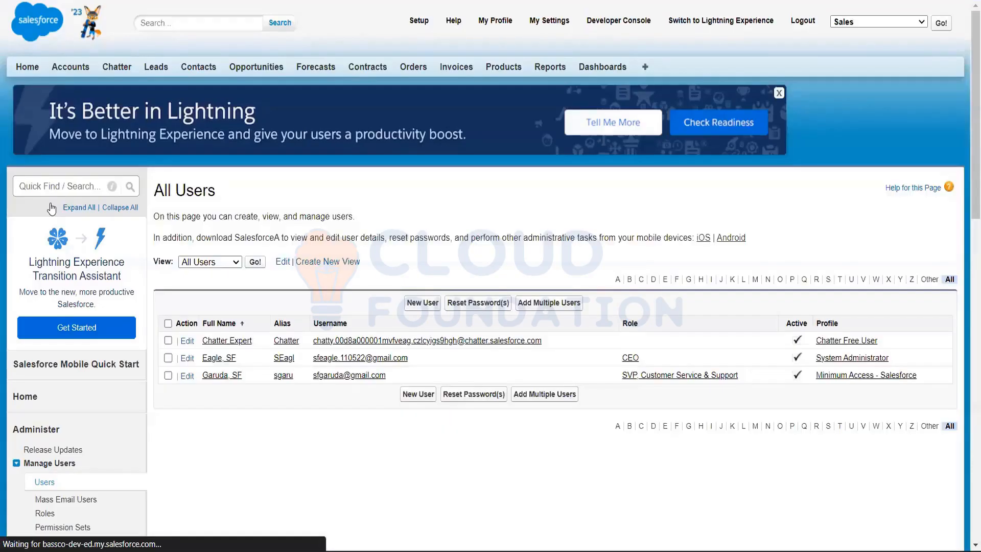
Examine the All Users list, including the alias, username, role, active and profile columns and the user creation and password reset options
scroll(185, 270, down, 3)
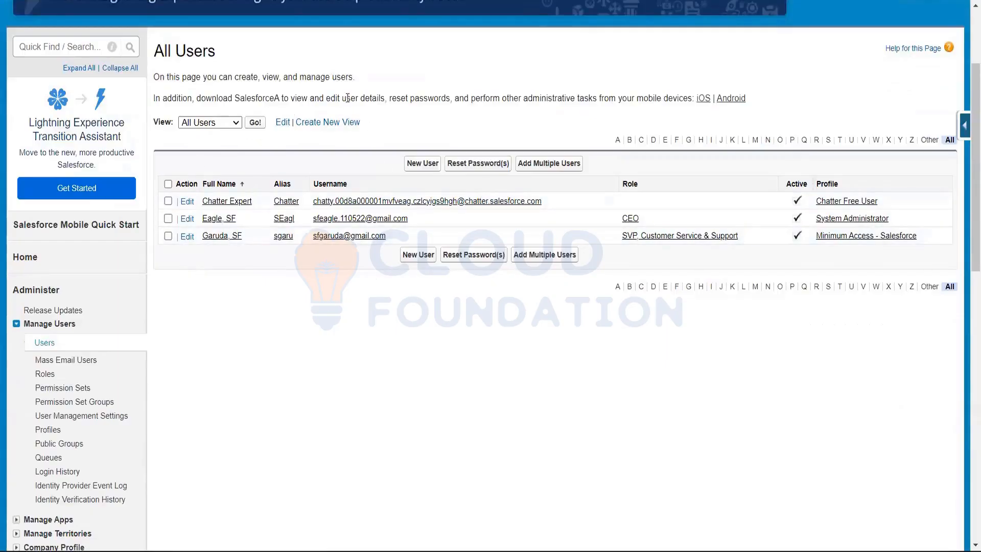
scroll(393, 122, up, 2)
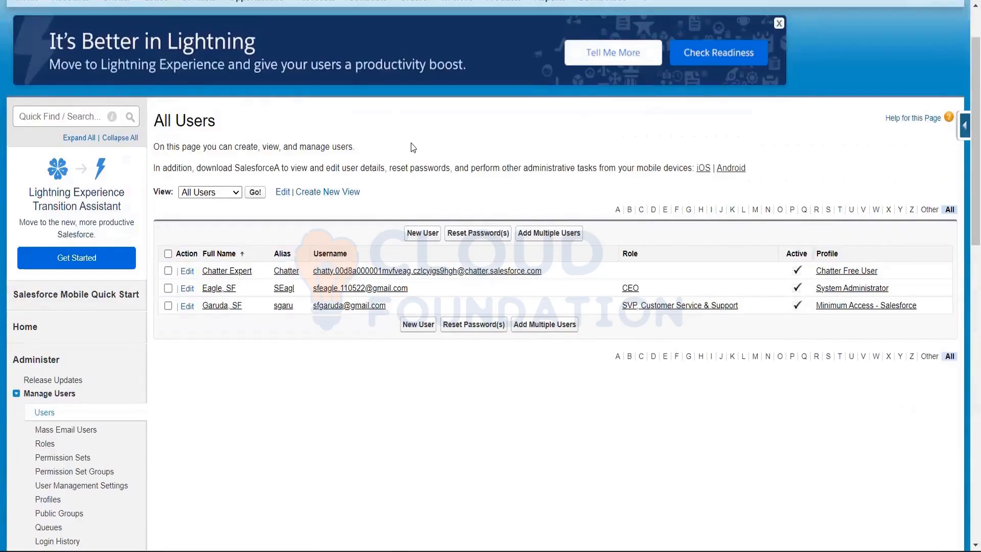
scroll(413, 147, up, 1)
scroll(412, 148, down, 1)
scroll(415, 250, up, 2)
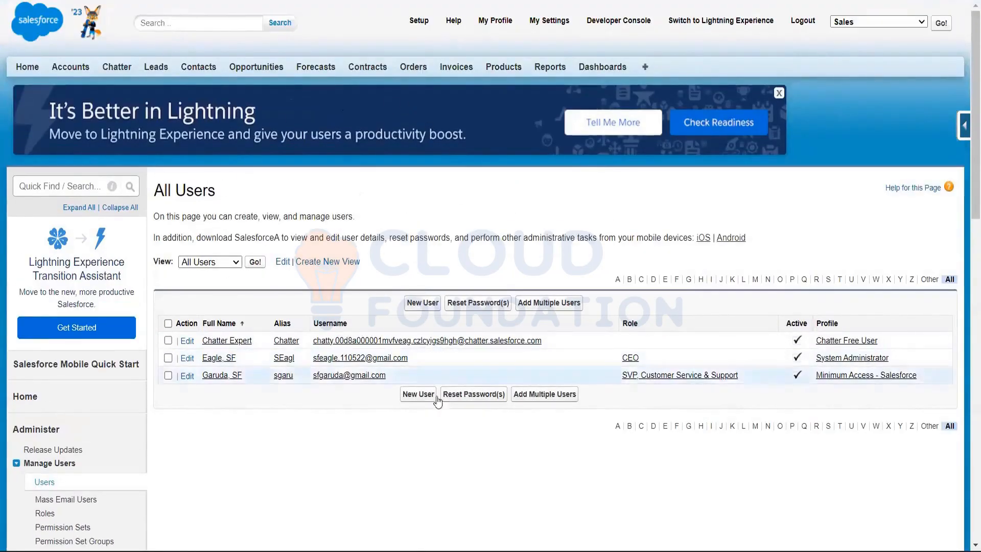
scroll(303, 212, down, 3)
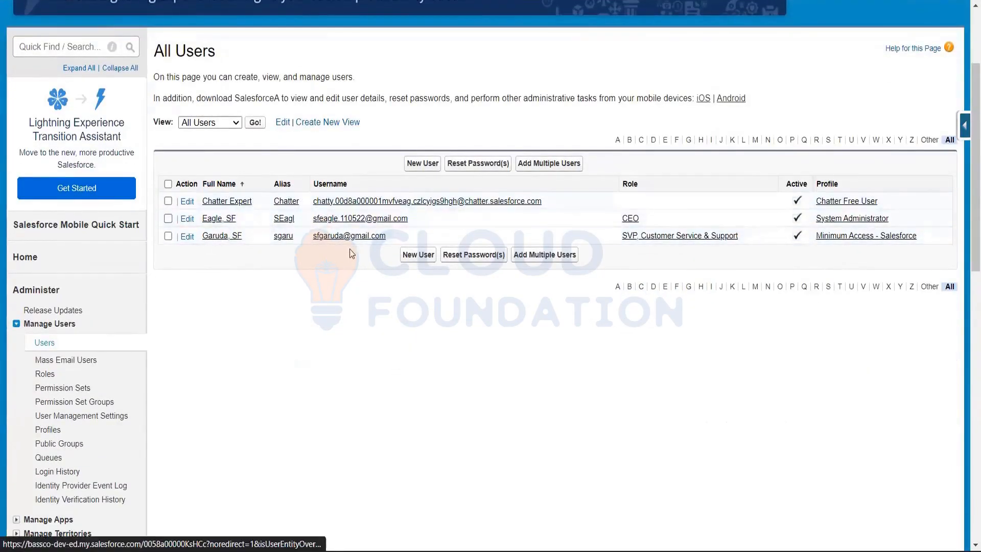
scroll(350, 249, up, 1)
scroll(349, 250, up, 3)
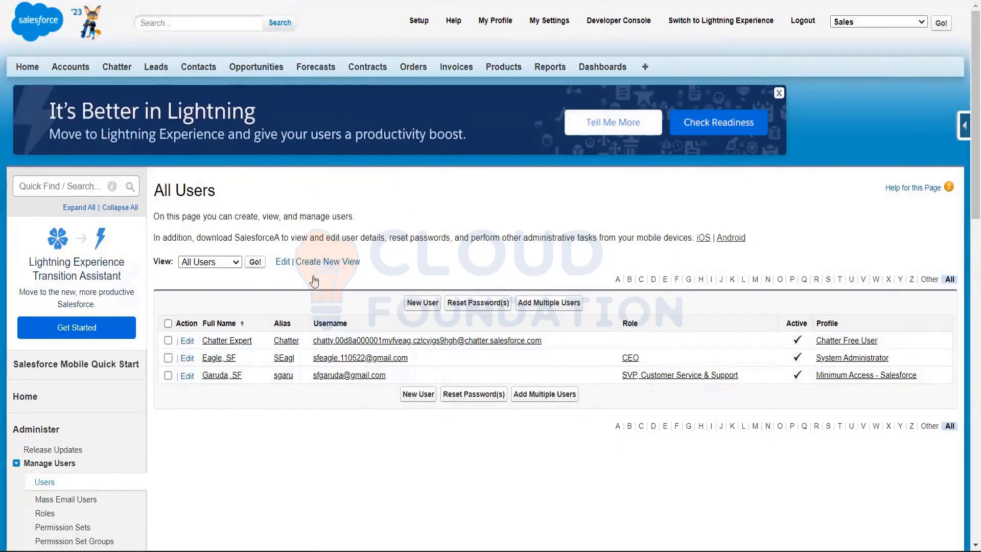
scroll(250, 153, down, 4)
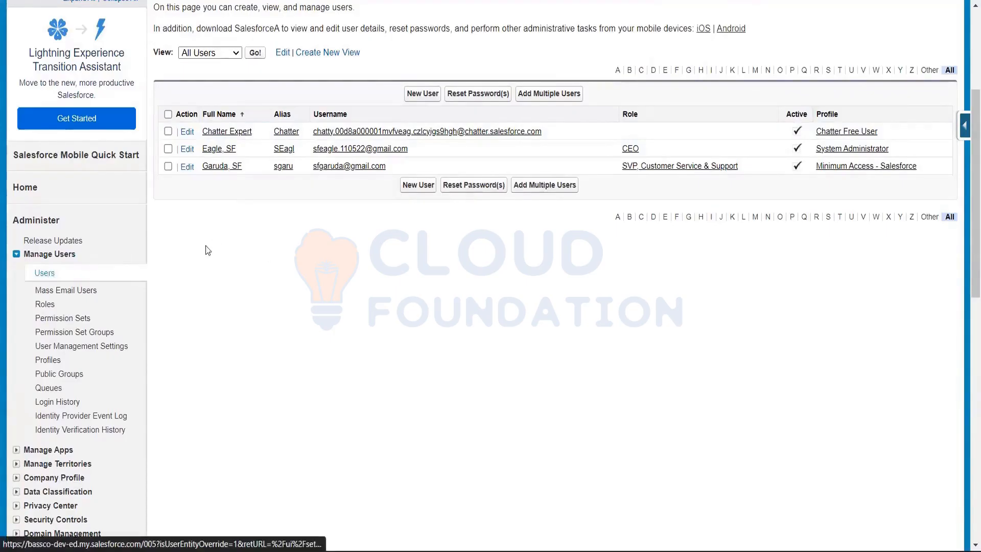
scroll(236, 233, up, 1)
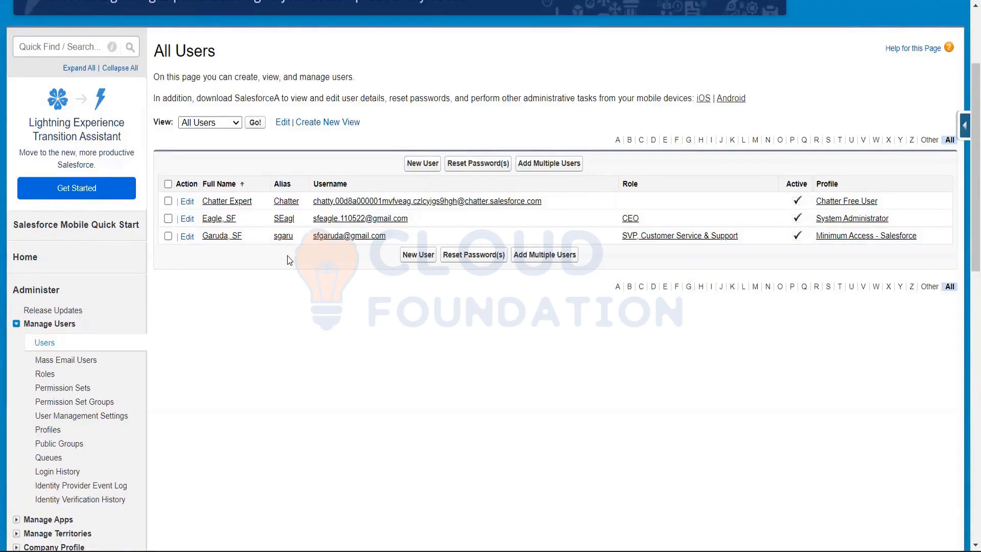
scroll(219, 126, up, 3)
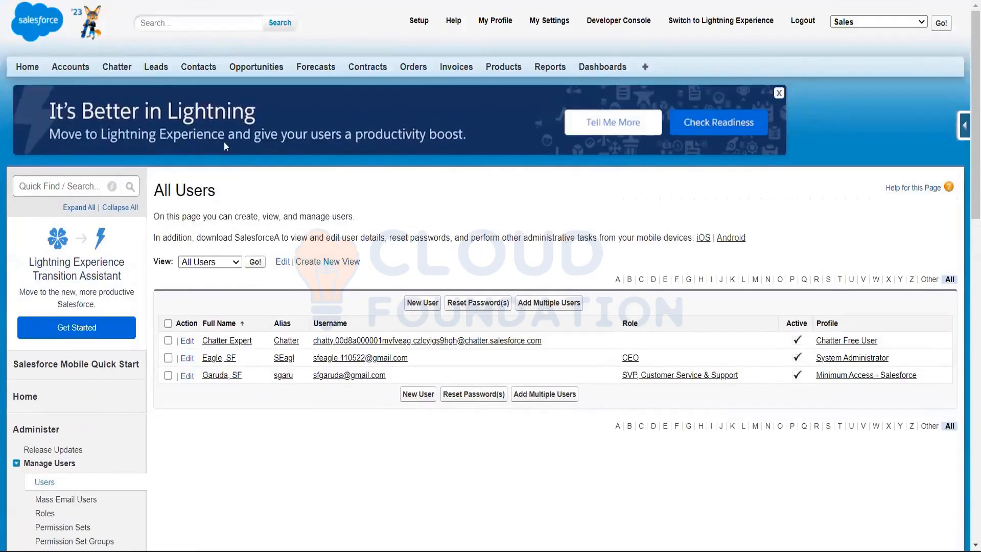
scroll(168, 220, down, 1)
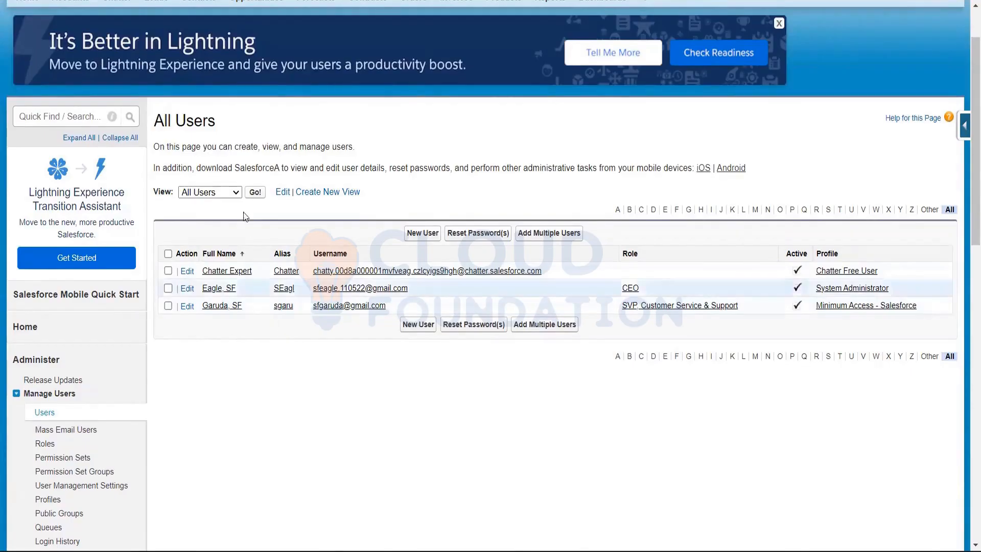
scroll(246, 209, down, 1)
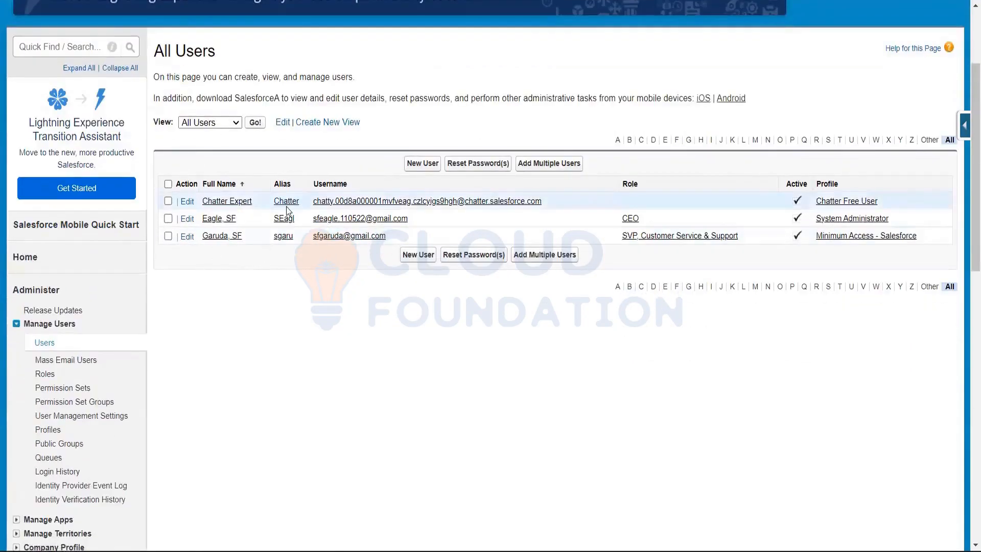
scroll(287, 209, up, 1)
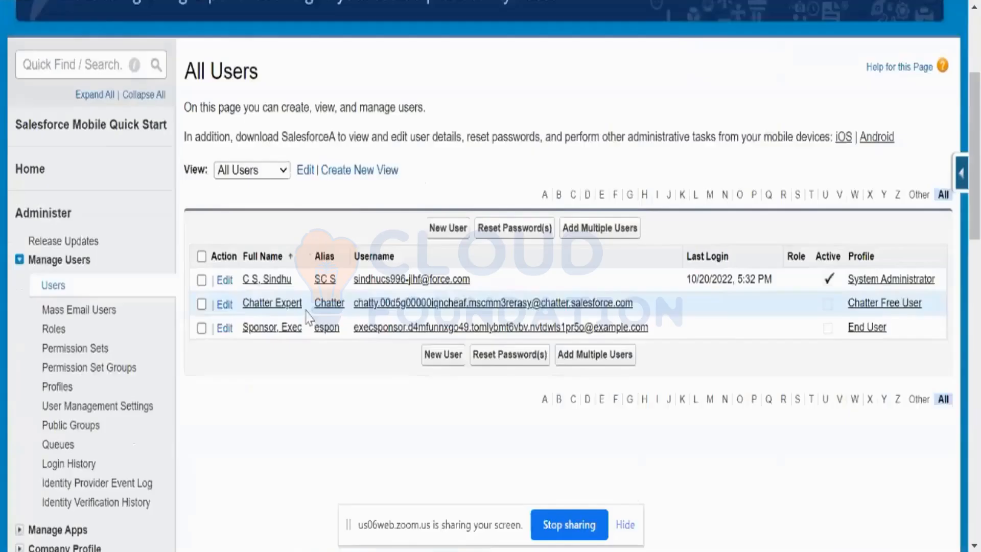
scroll(308, 317, up, 3)
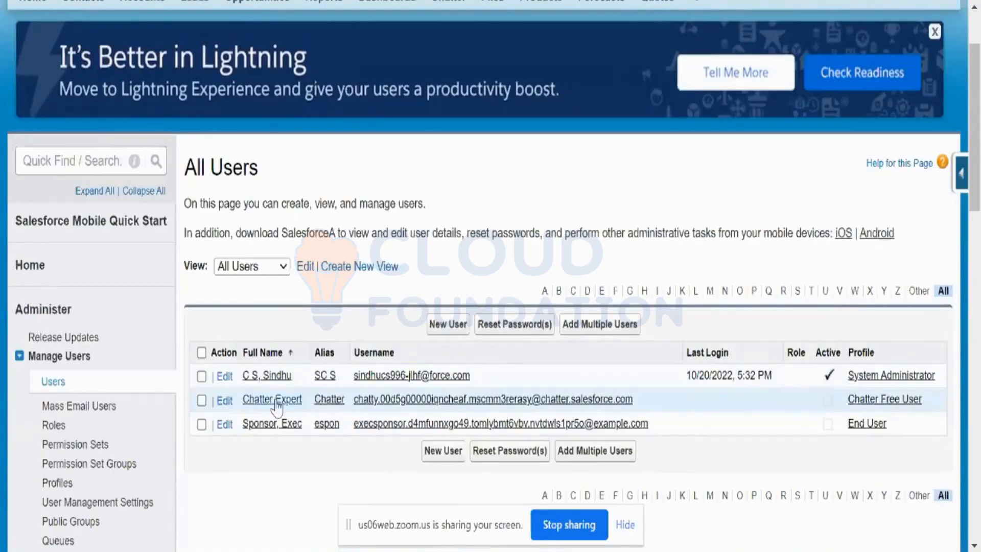
Open the System Administrator user's record and review the User Detail fields, from name and license to login information
click(269, 377)
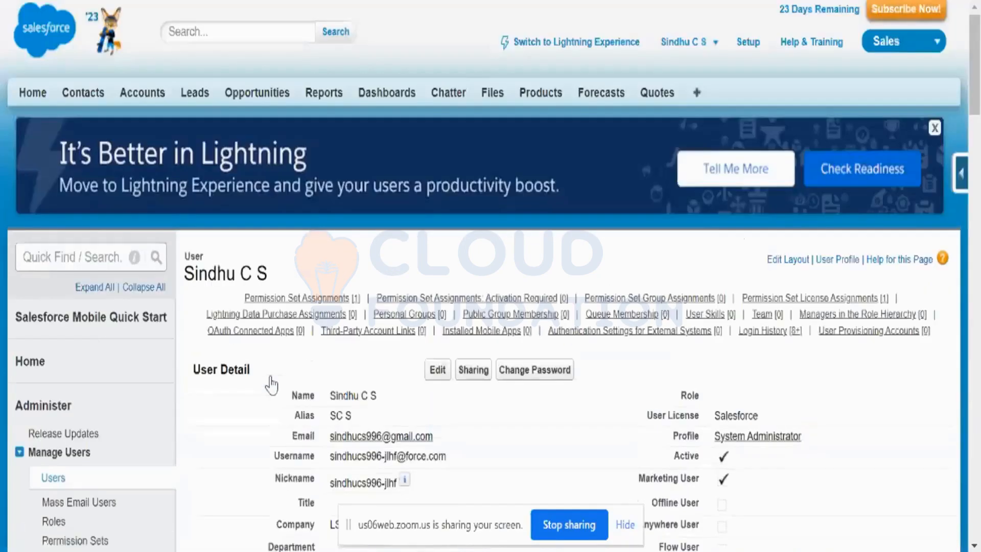
scroll(534, 393, down, 4)
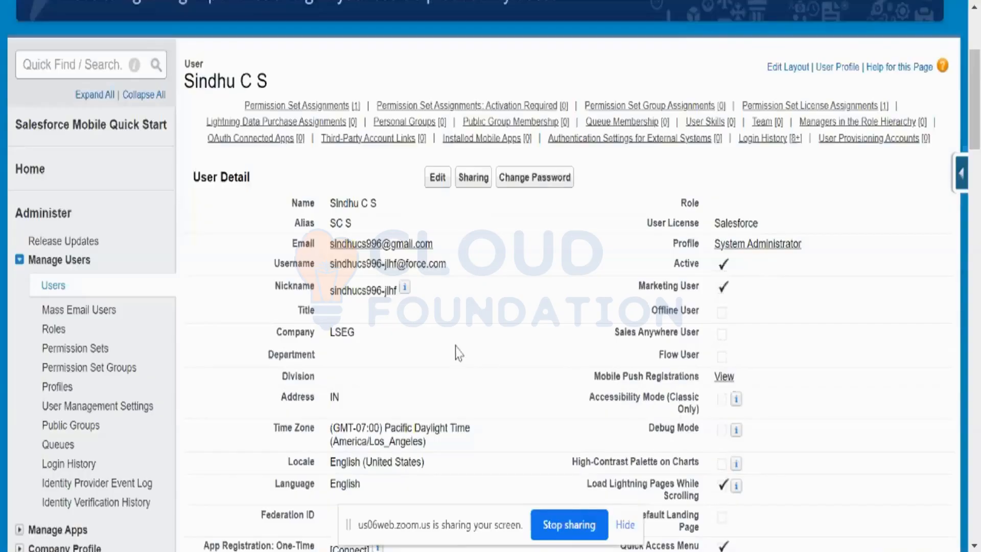
scroll(455, 181, down, 5)
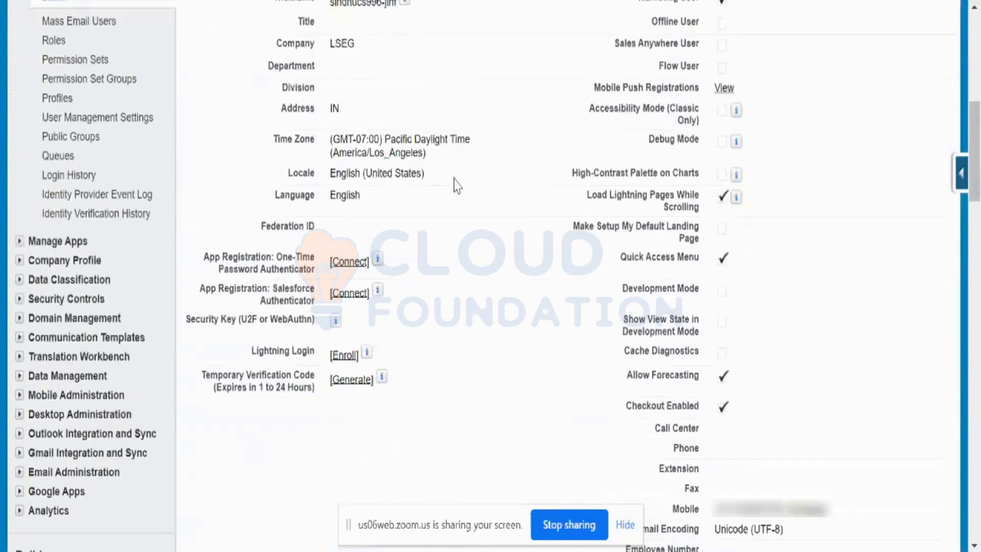
scroll(456, 185, down, 4)
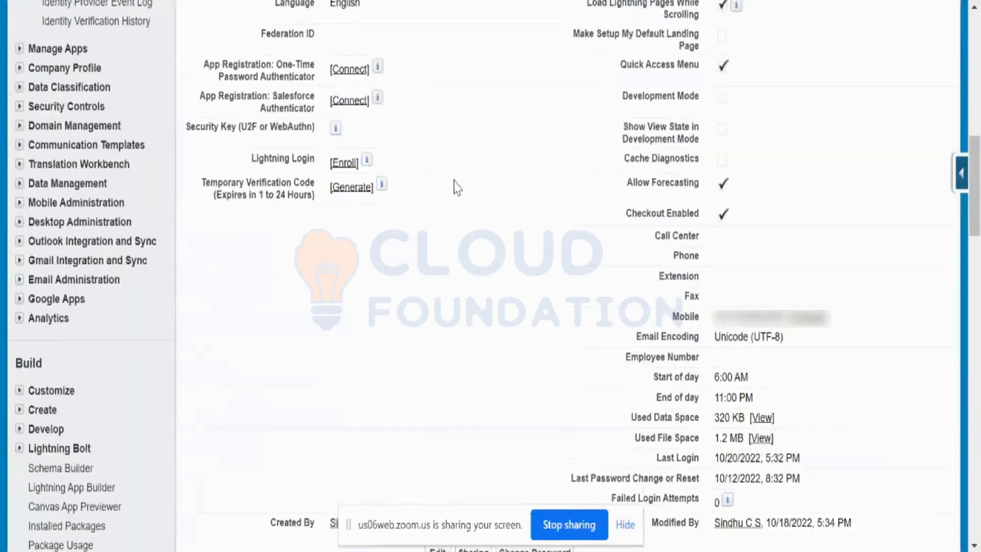
scroll(456, 187, down, 2)
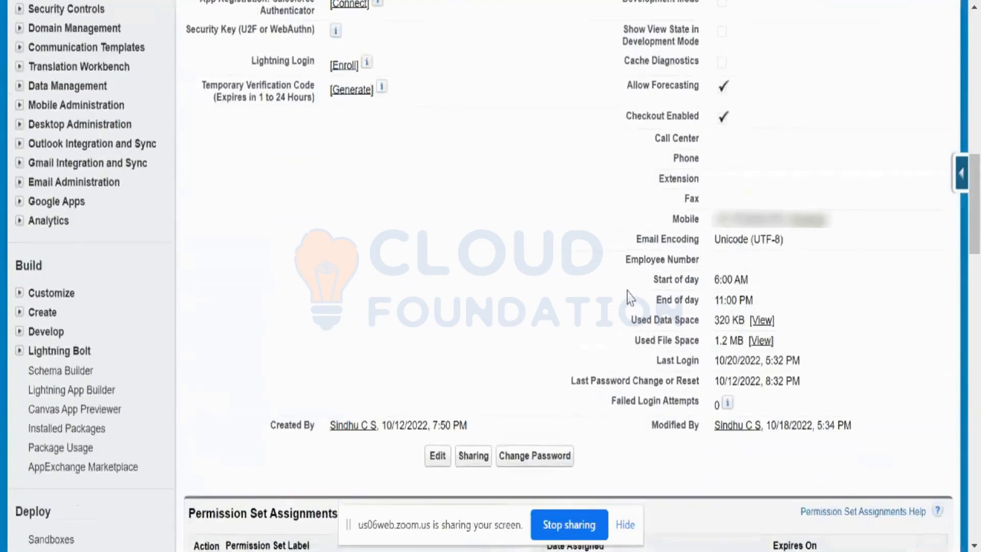
Review the user's related lists from Permission Set Assignments through group and queue memberships to Authentication Settings for External Systems
scroll(629, 293, down, 2)
scroll(628, 290, down, 2)
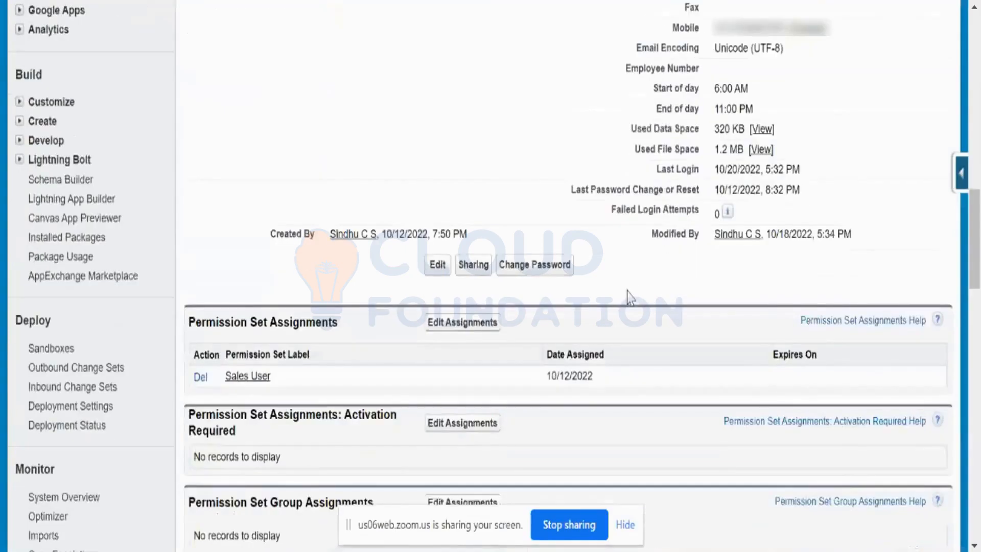
scroll(629, 298, down, 2)
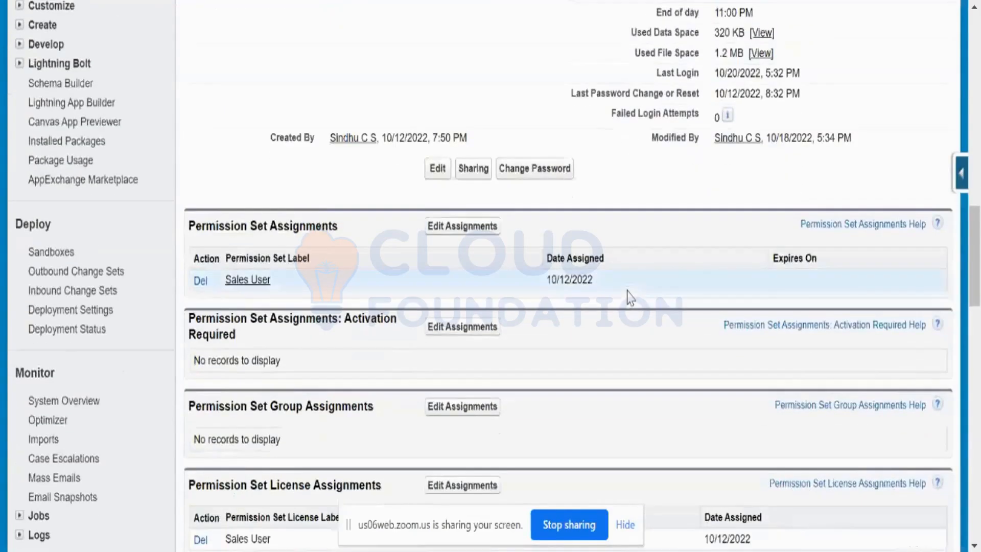
scroll(628, 294, down, 2)
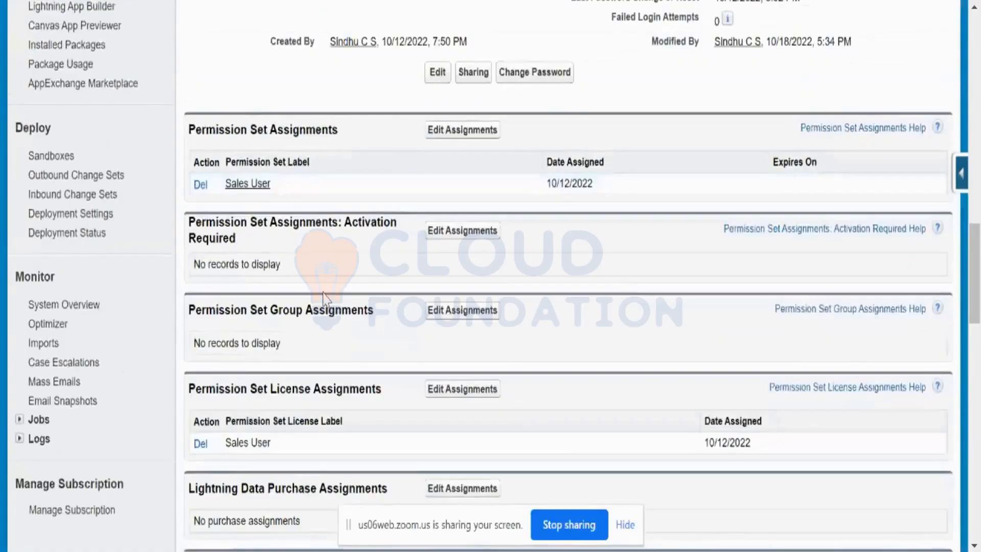
scroll(323, 300, down, 2)
scroll(324, 301, down, 3)
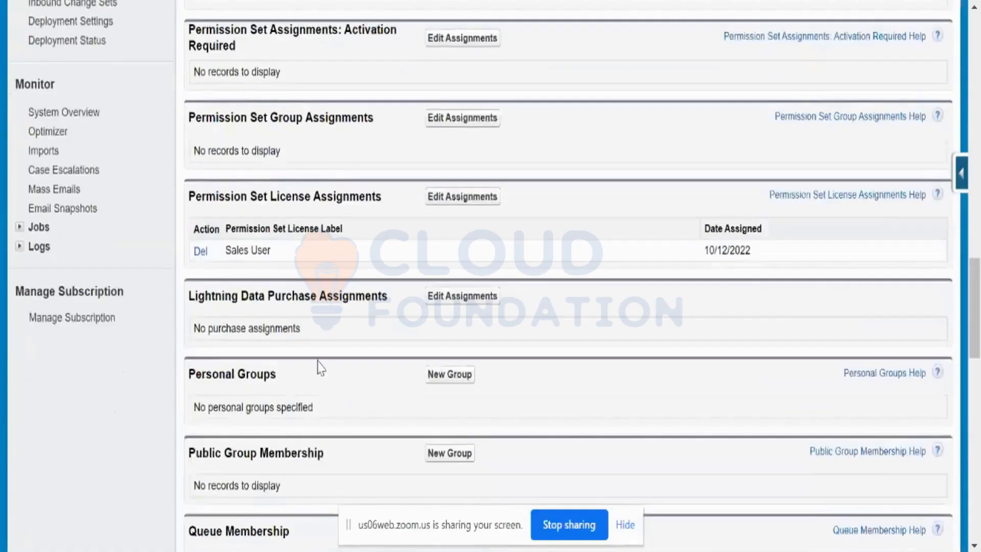
scroll(323, 370, down, 2)
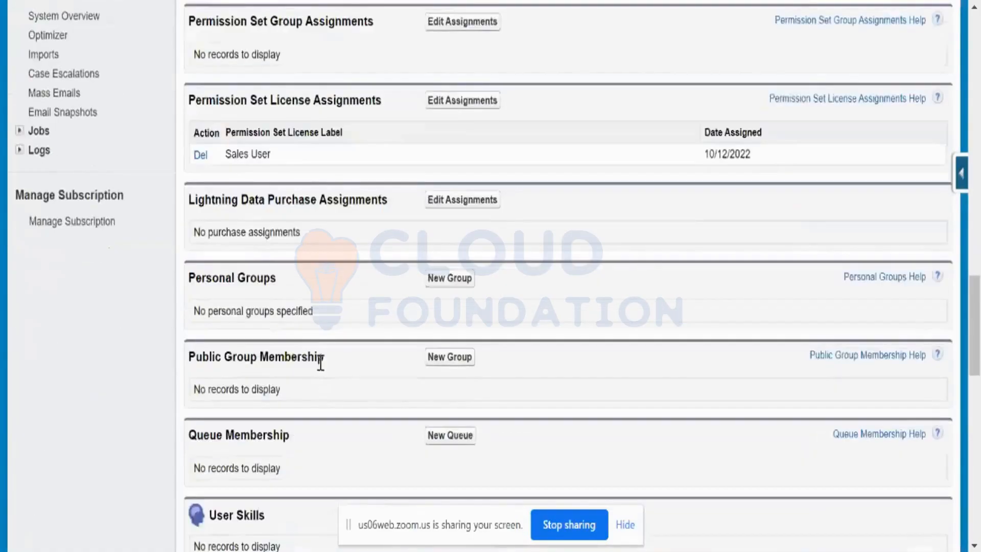
scroll(320, 365, down, 3)
scroll(321, 366, down, 2)
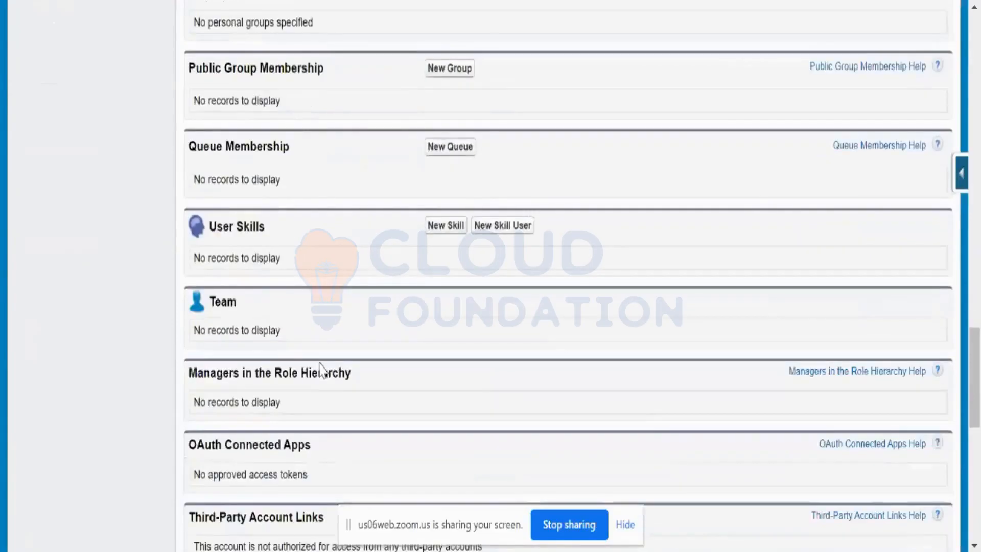
scroll(320, 367, down, 4)
scroll(322, 367, down, 4)
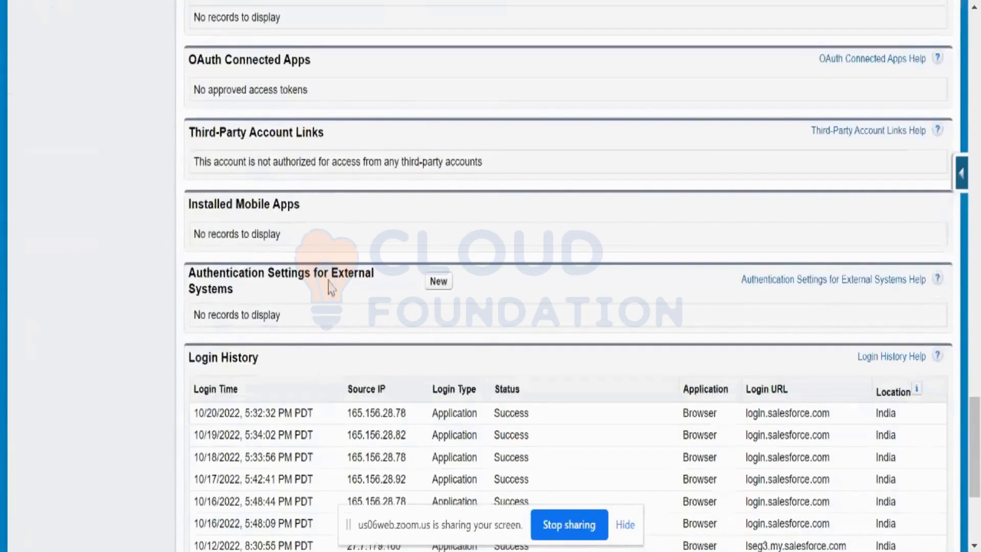
Examine the user's Login History entries, including login time, source IP, status and location
scroll(328, 273, down, 2)
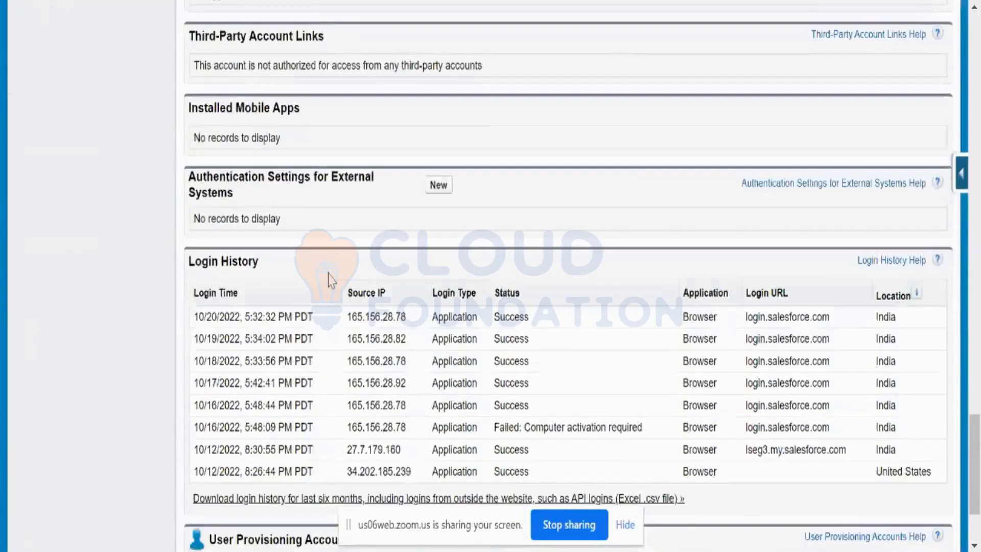
scroll(327, 280, down, 2)
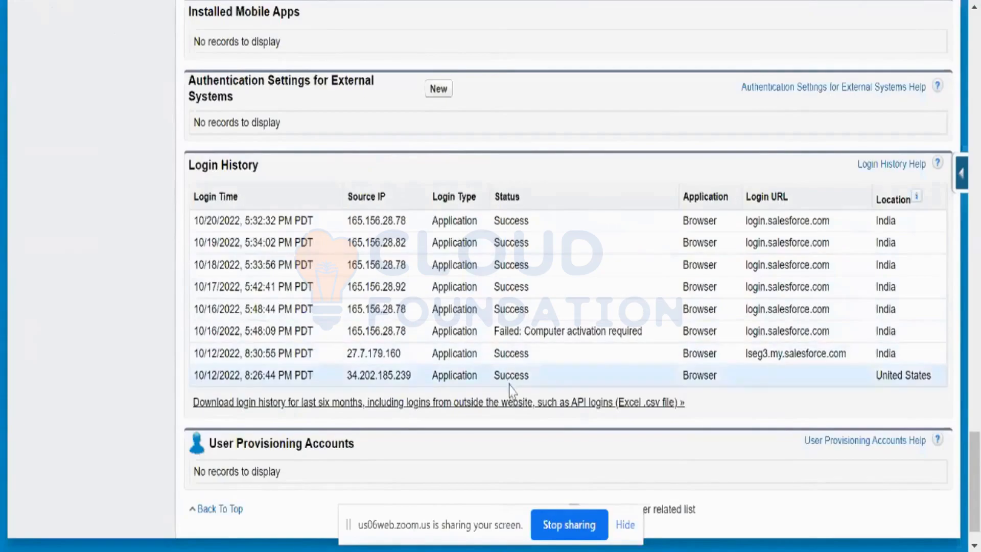
scroll(511, 391, down, 1)
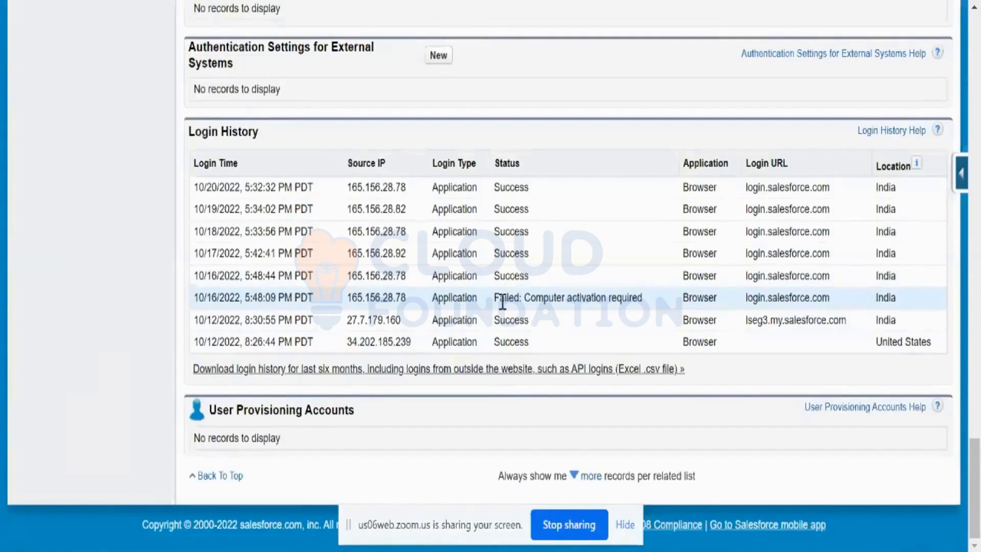
scroll(502, 302, up, 4)
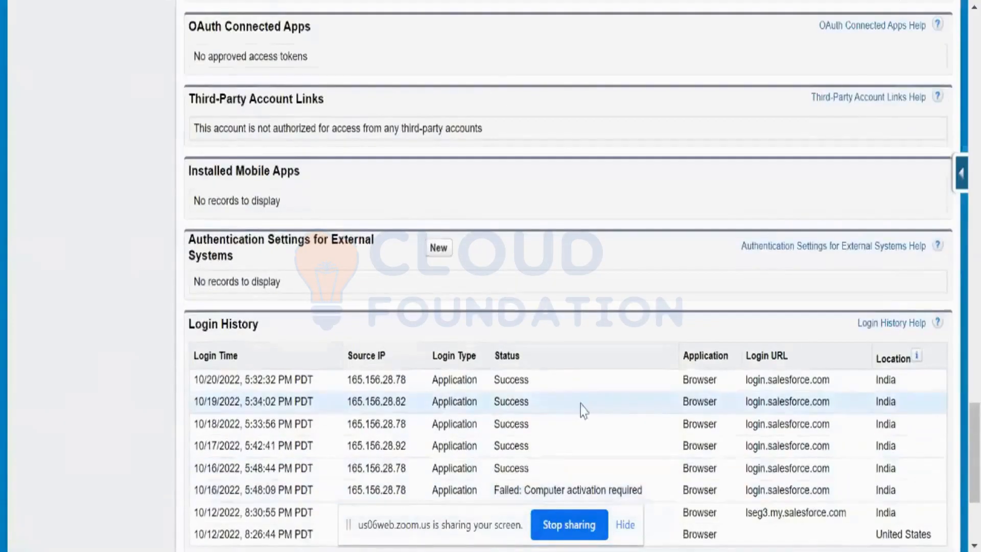
Review the end of the user's related lists, including the login history download and User Provisioning Accounts, and return to User Detail
scroll(584, 409, down, 4)
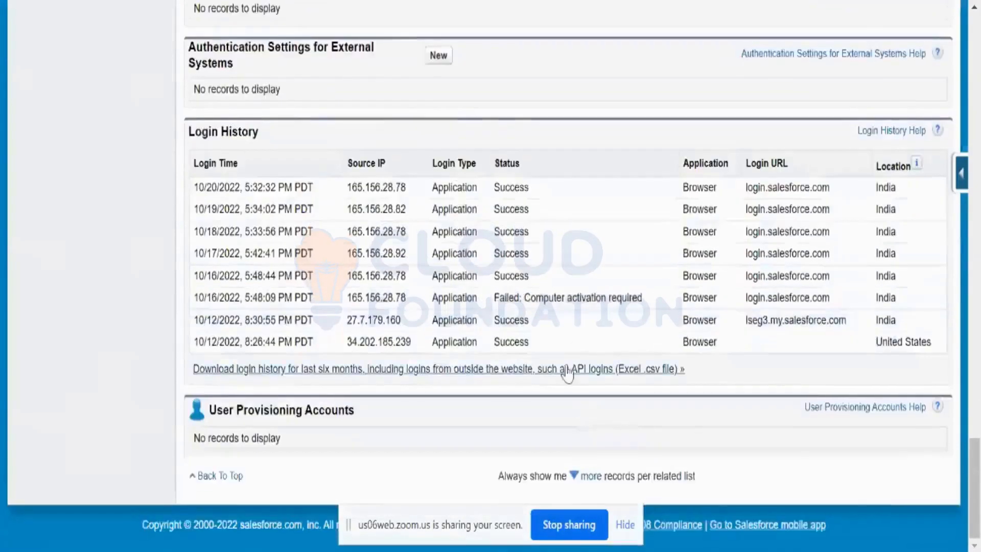
scroll(588, 386, up, 8)
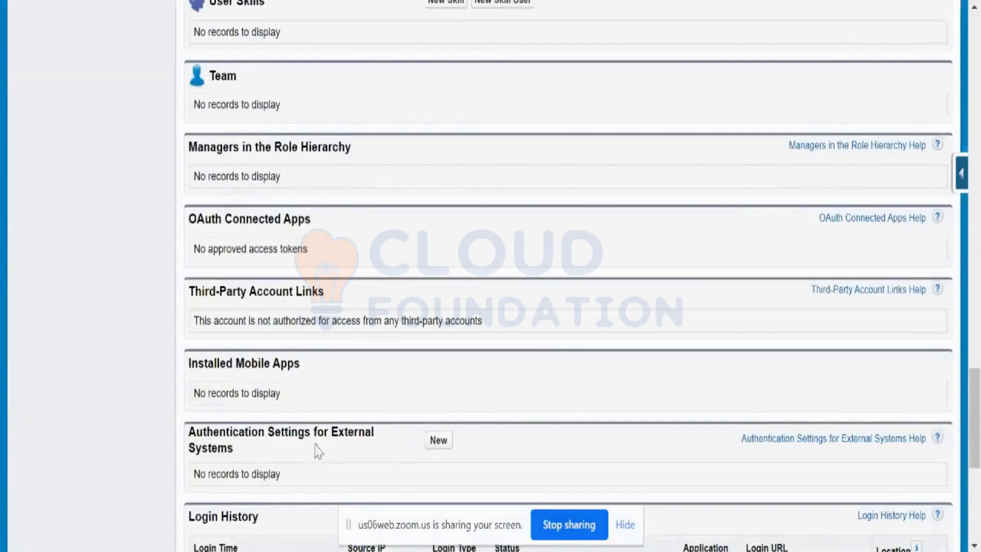
scroll(329, 435, down, 2)
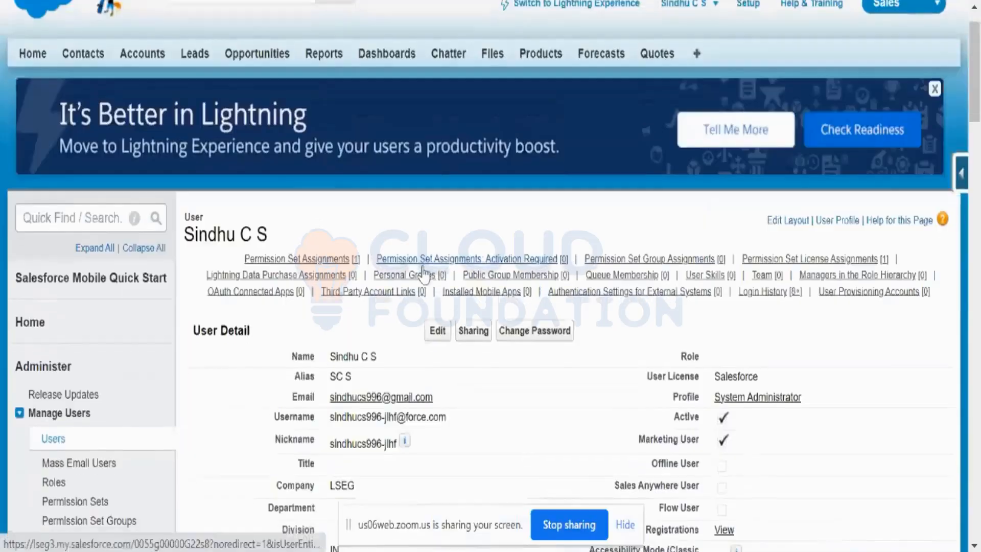
scroll(422, 266, down, 2)
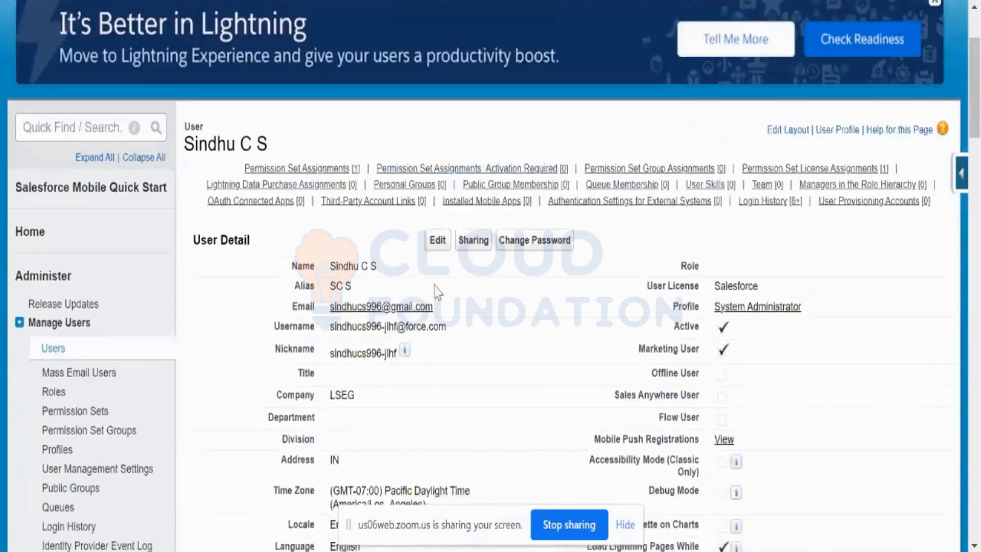
scroll(439, 294, down, 2)
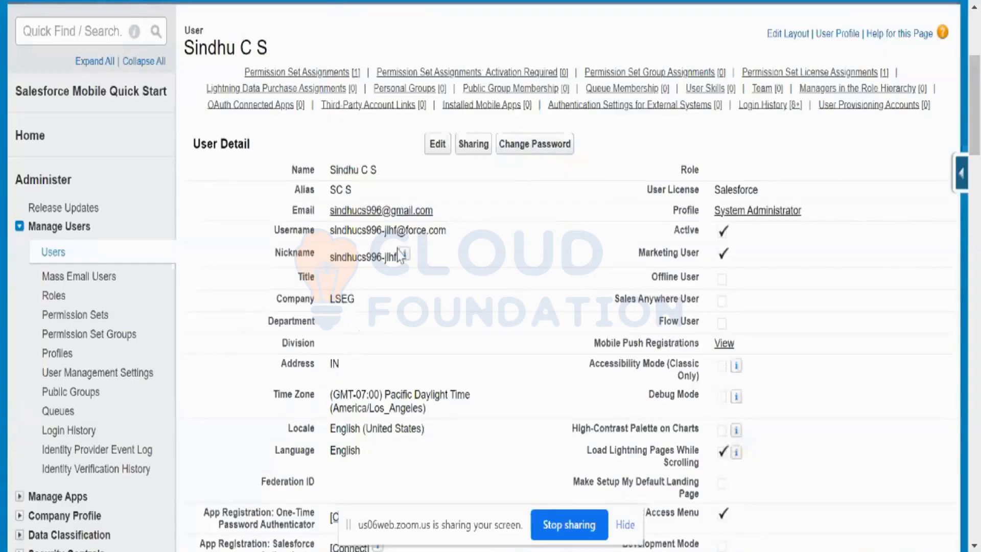
Open the System Administrator user for editing and review the General Information fields, from Role and the feature checkboxes to Start and End of day
click(436, 147)
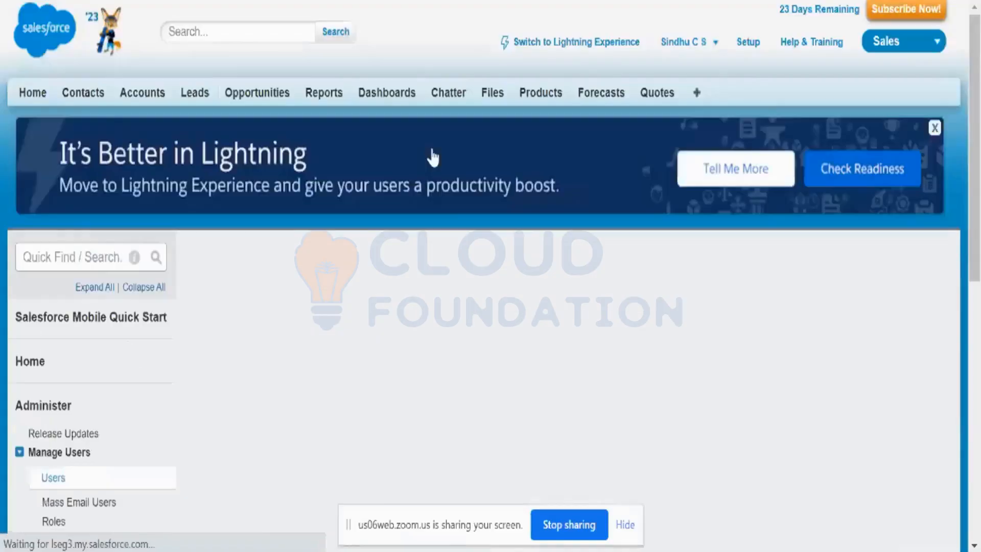
scroll(440, 197, down, 4)
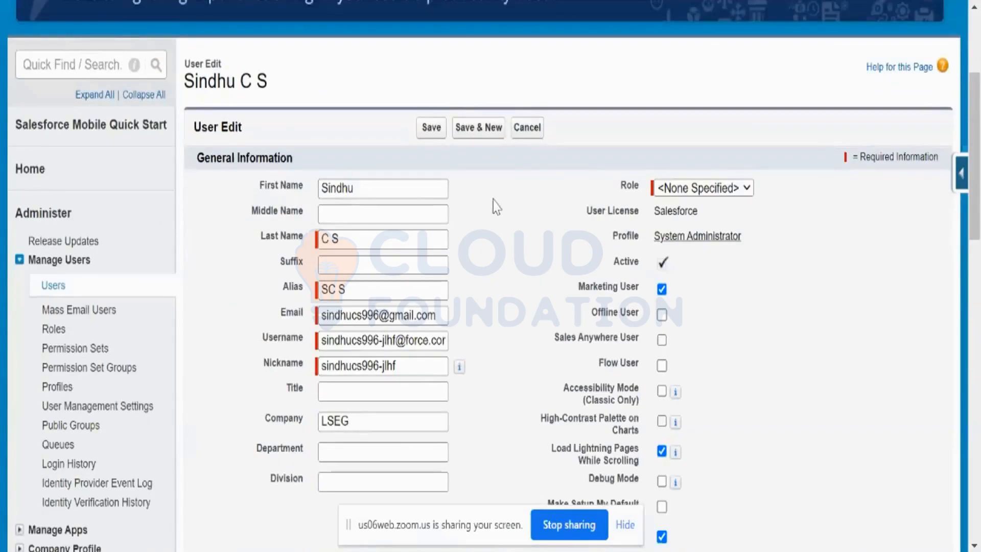
scroll(496, 207, down, 2)
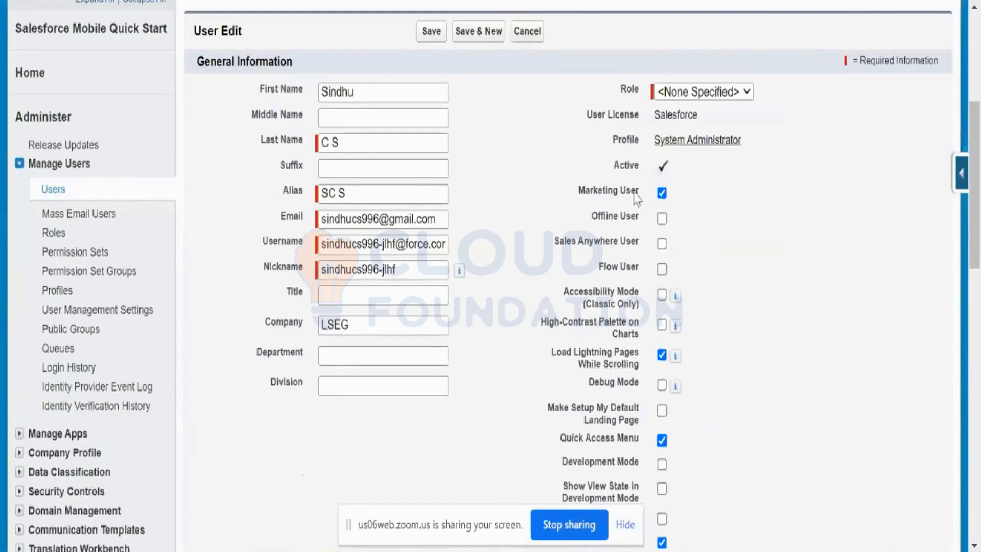
click(748, 93)
click(751, 95)
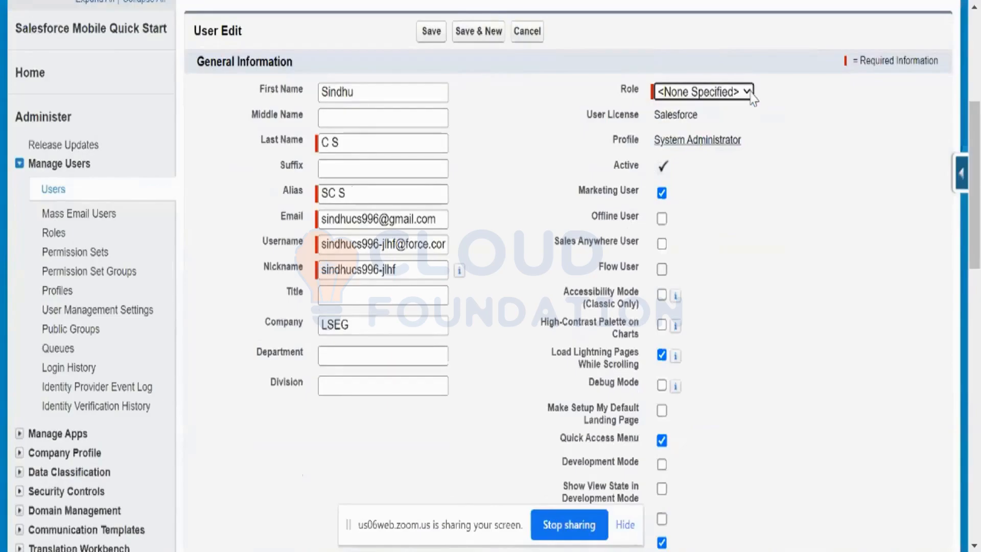
scroll(734, 245, down, 2)
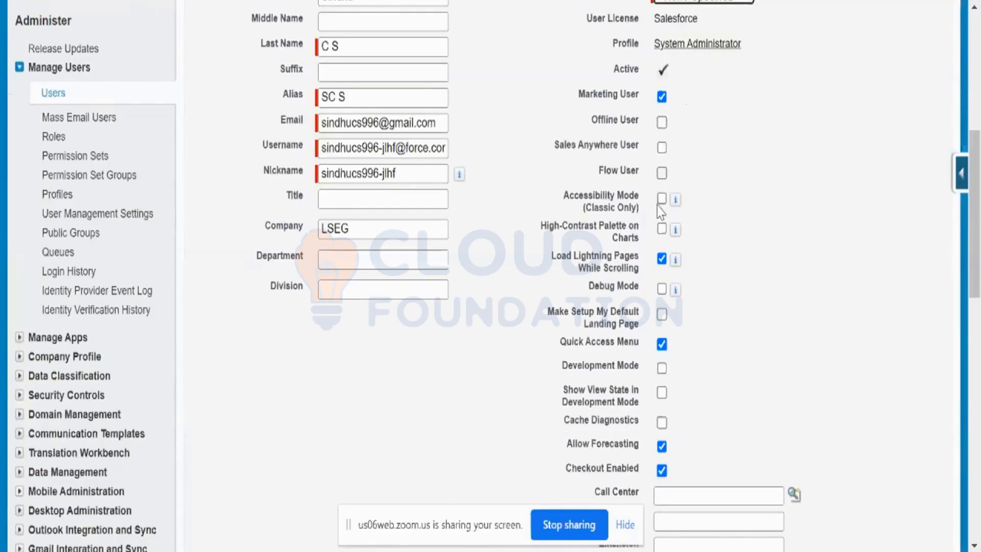
scroll(659, 218, down, 2)
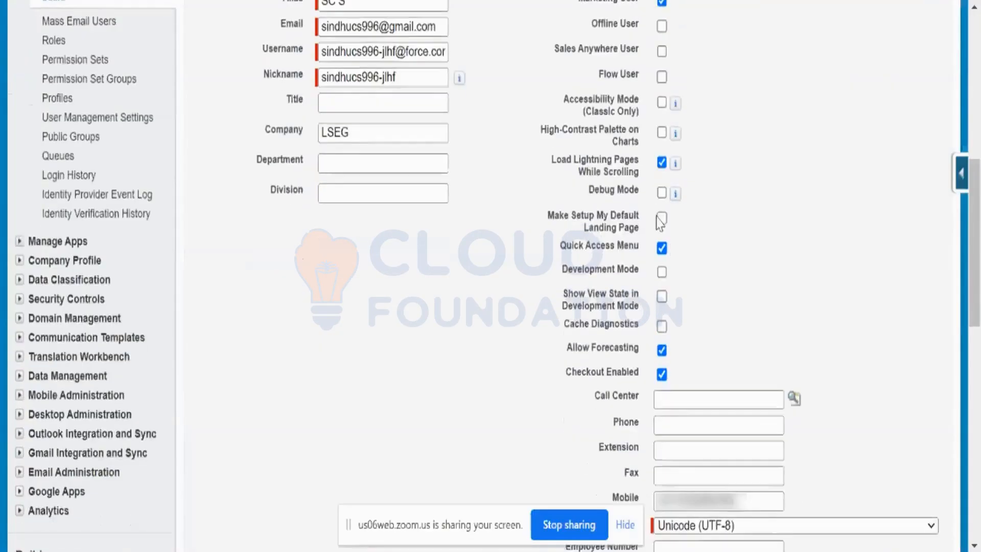
scroll(660, 225, down, 2)
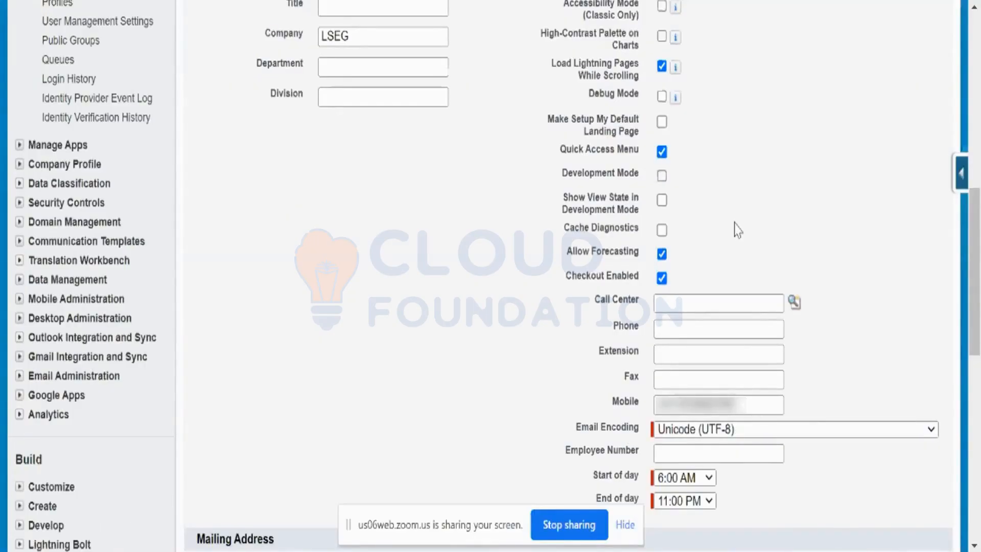
scroll(737, 230, down, 2)
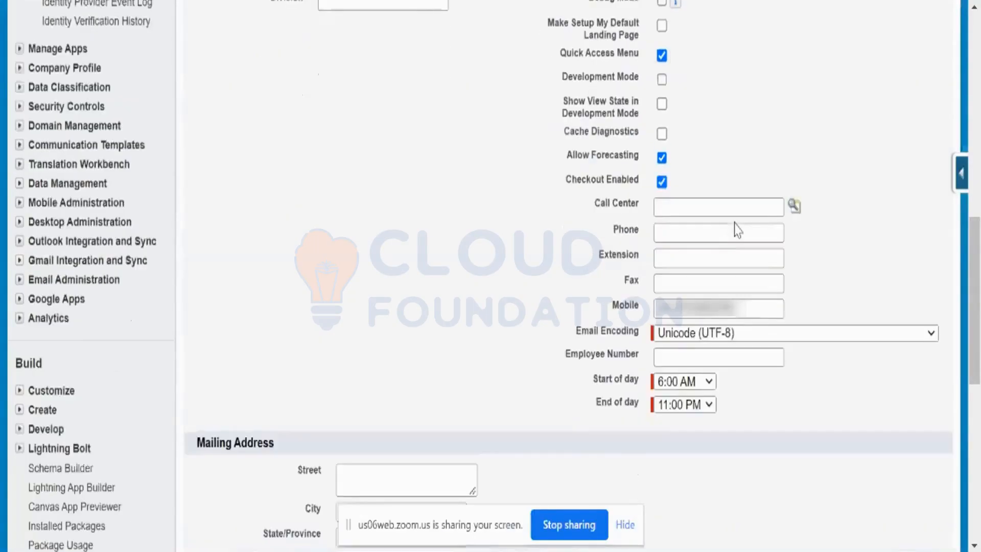
Enable Development Mode for the user and save the record
scroll(737, 229, up, 2)
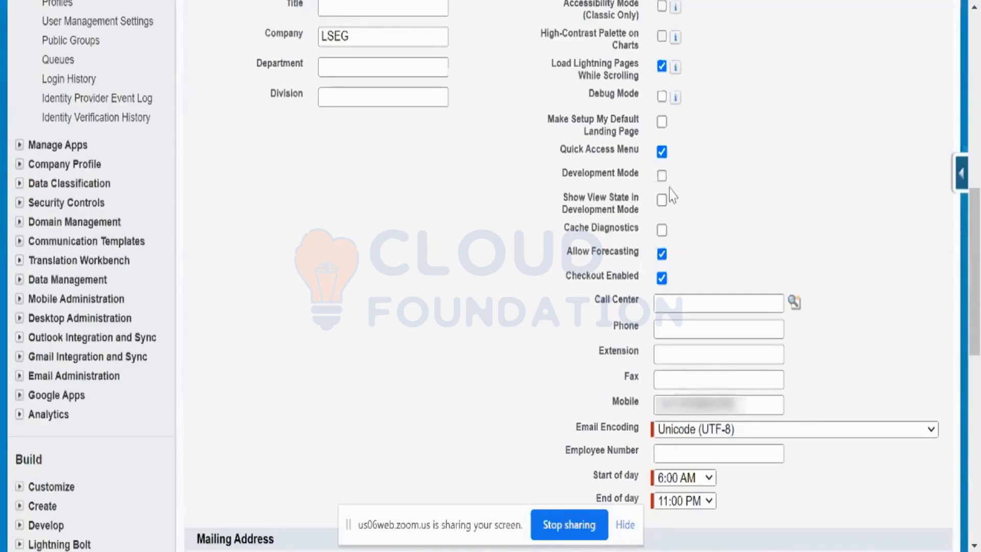
click(661, 176)
scroll(465, 185, up, 10)
scroll(464, 185, down, 4)
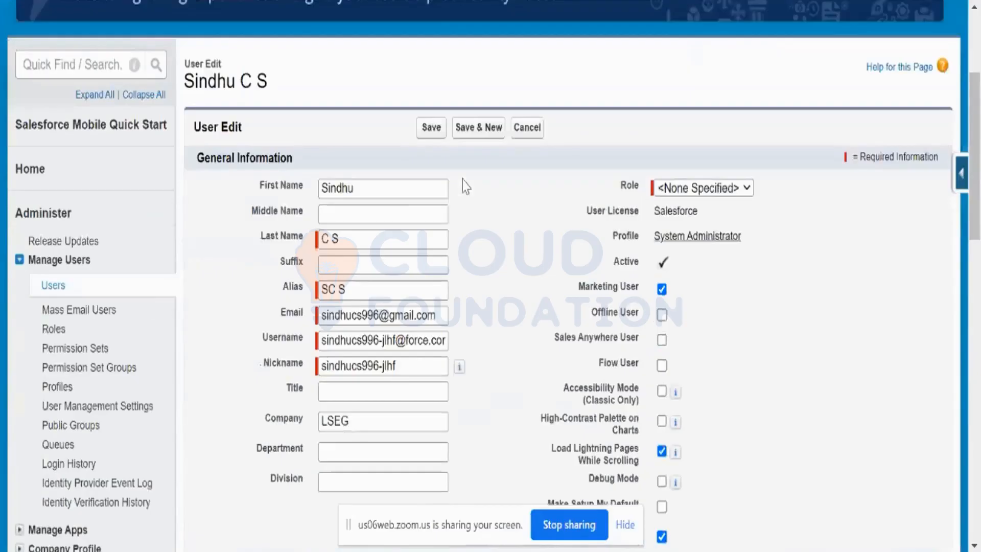
scroll(465, 185, up, 4)
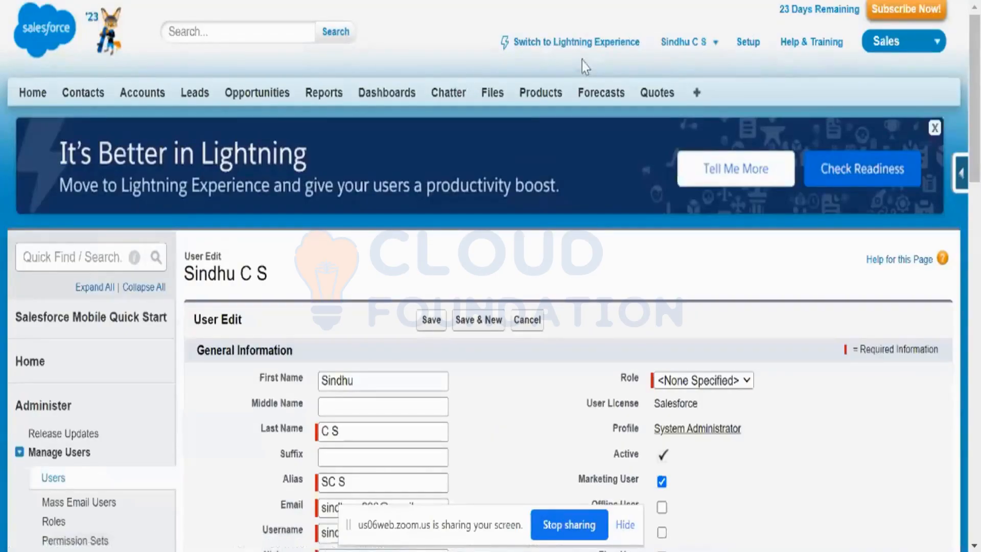
click(429, 327)
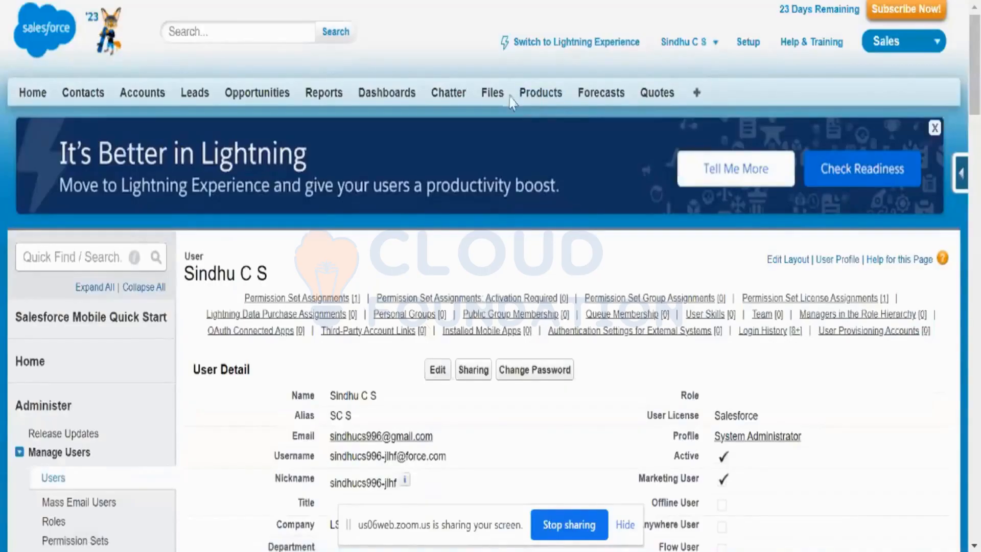
Open the Developer Console for the logged-in user
click(67, 0)
click(714, 44)
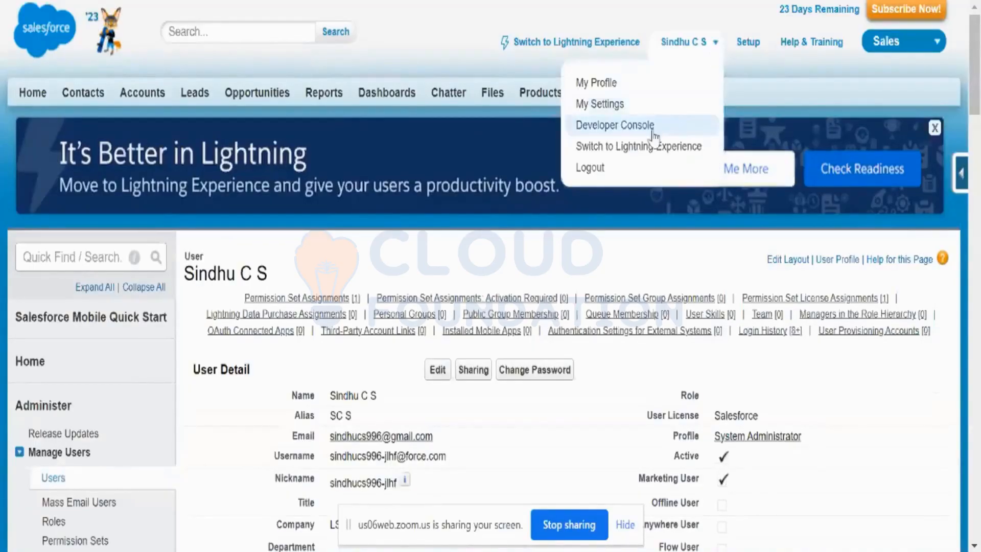
click(624, 134)
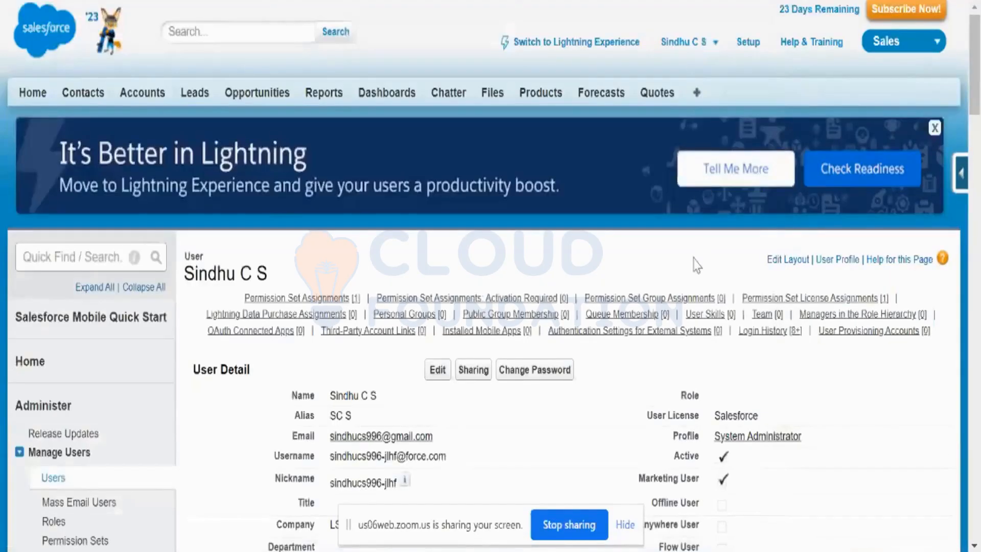
Back on the user record, check Development Mode and the other User Detail settings, from license and profile to storage use and last login
scroll(693, 259, down, 3)
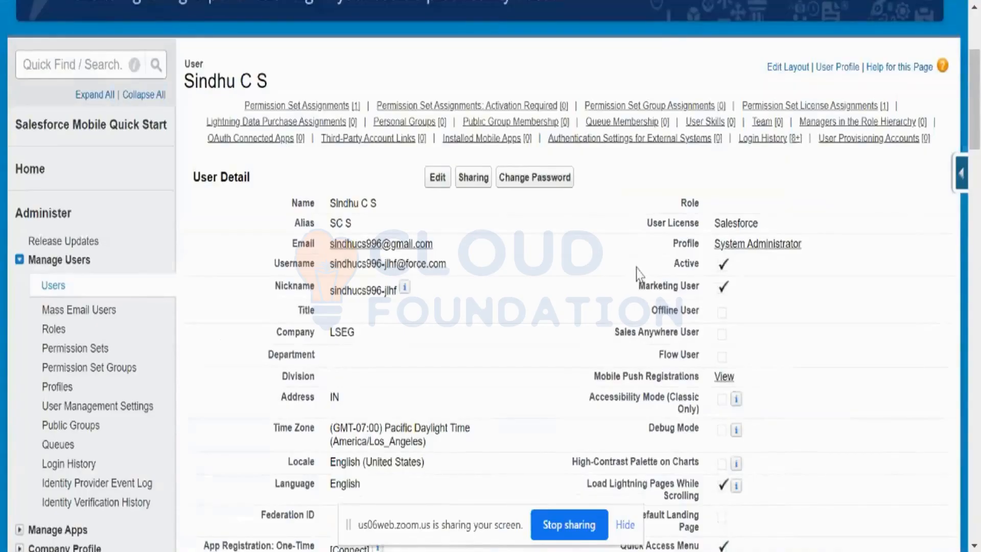
scroll(636, 273, up, 2)
scroll(638, 274, down, 6)
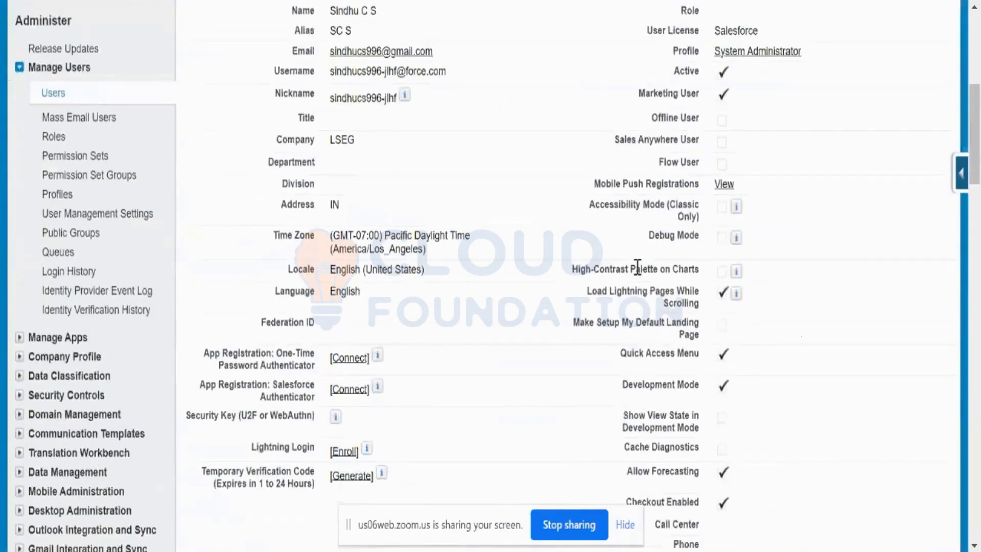
scroll(636, 268, down, 4)
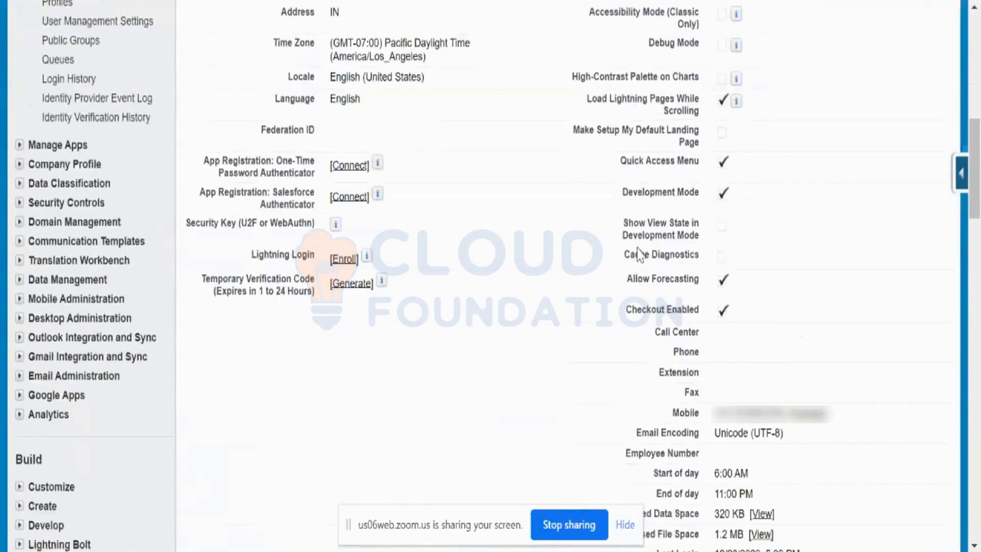
scroll(638, 254, down, 3)
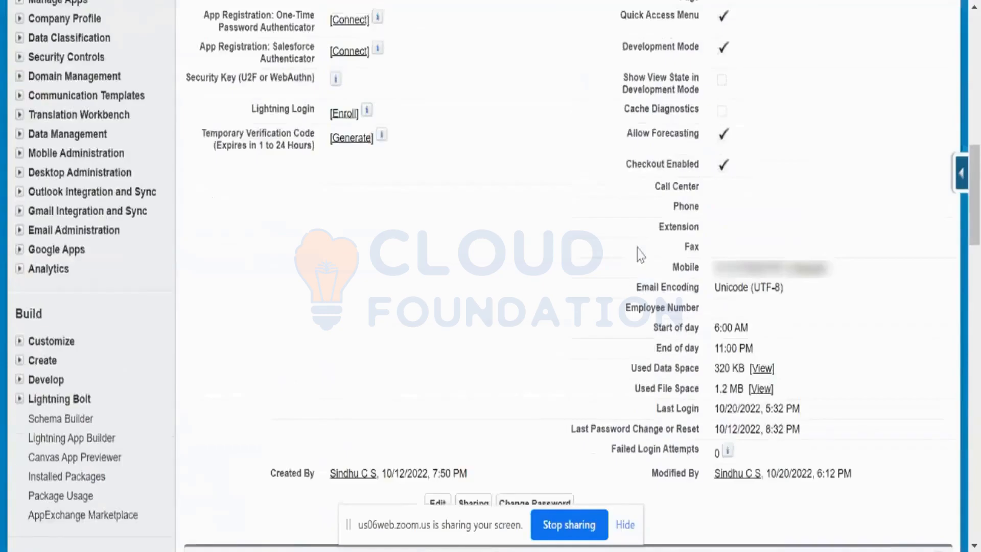
scroll(640, 254, up, 7)
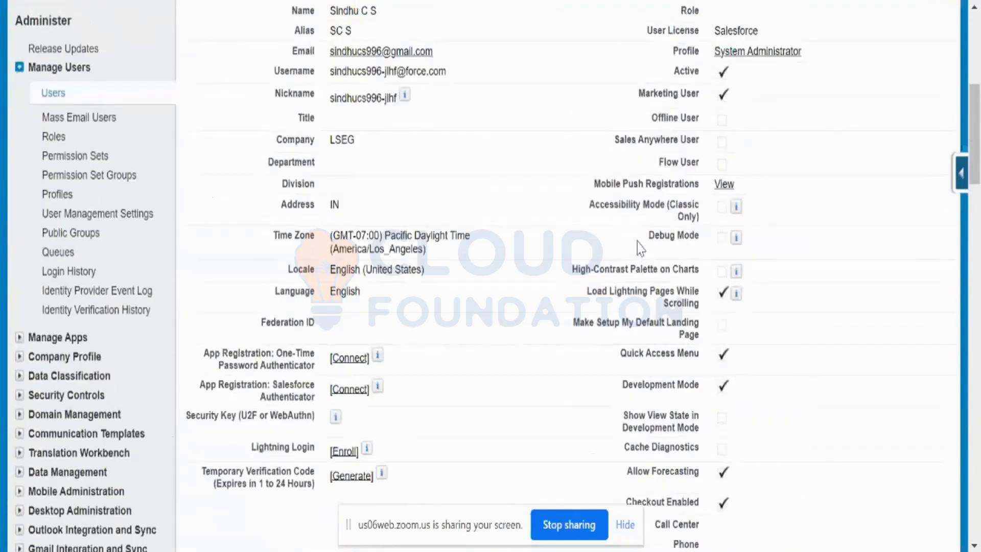
scroll(640, 249, up, 2)
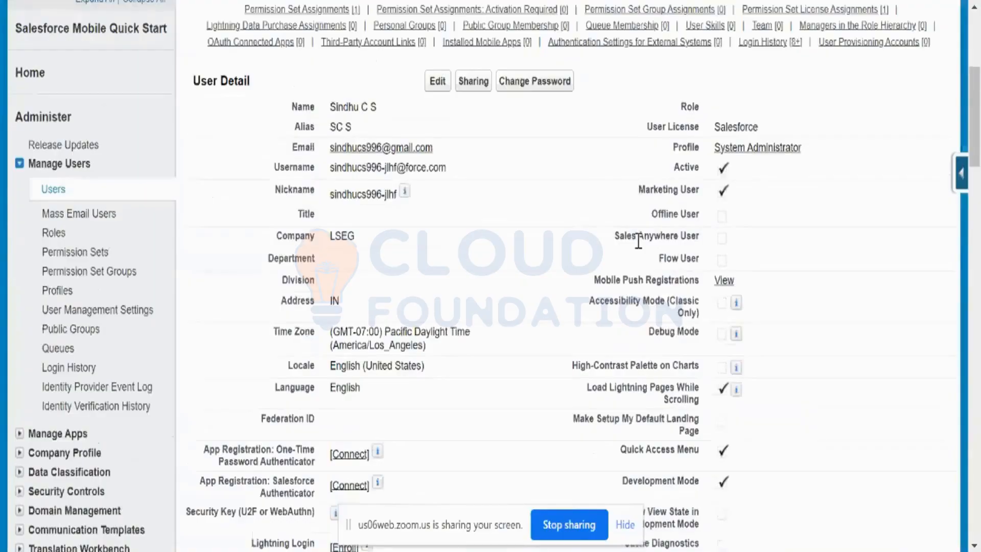
scroll(638, 241, down, 2)
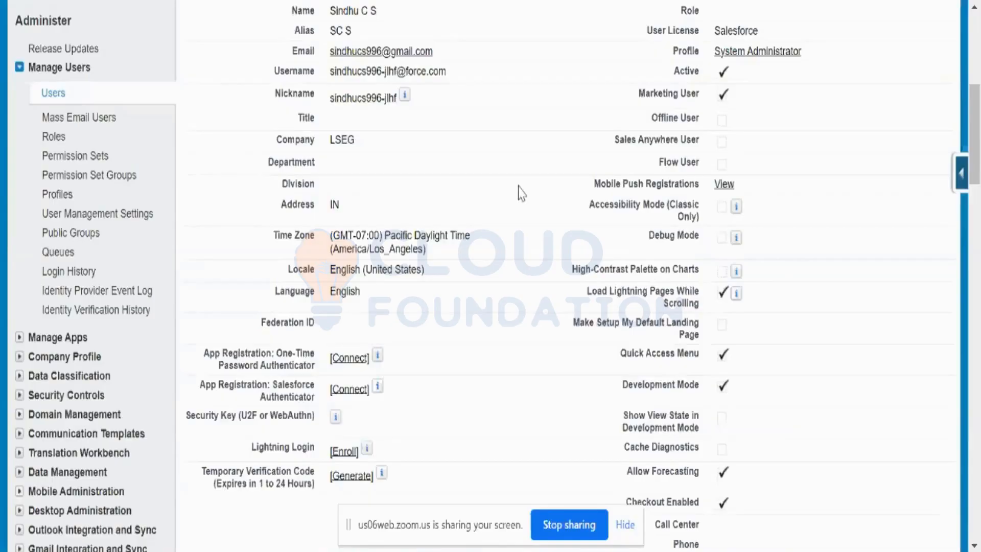
scroll(520, 194, up, 8)
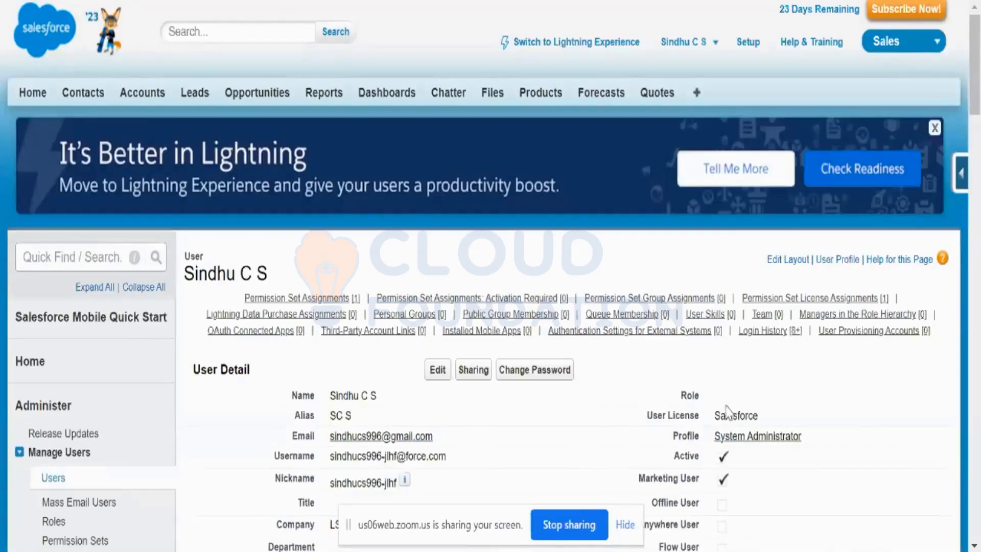
scroll(743, 408, down, 4)
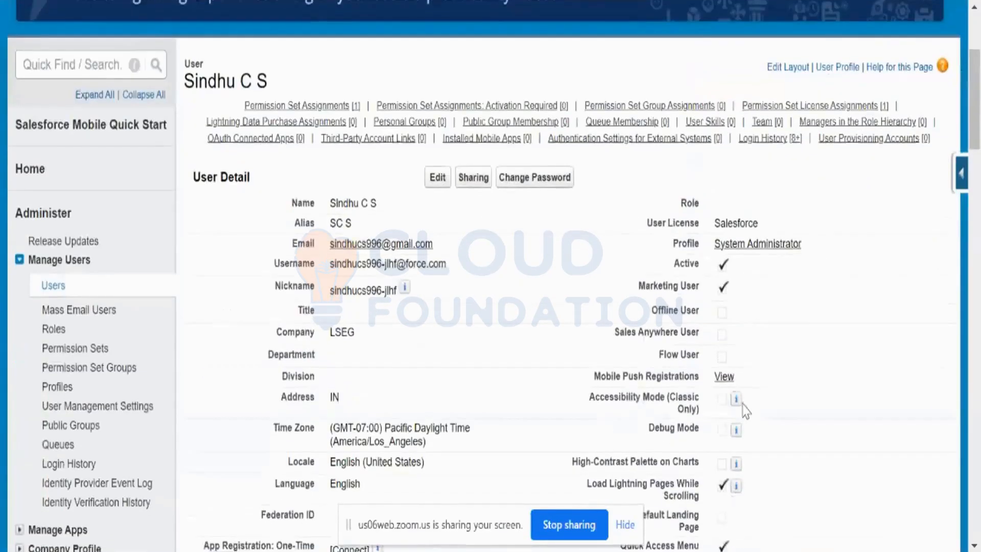
mouse_move(740, 403)
scroll(698, 401, down, 2)
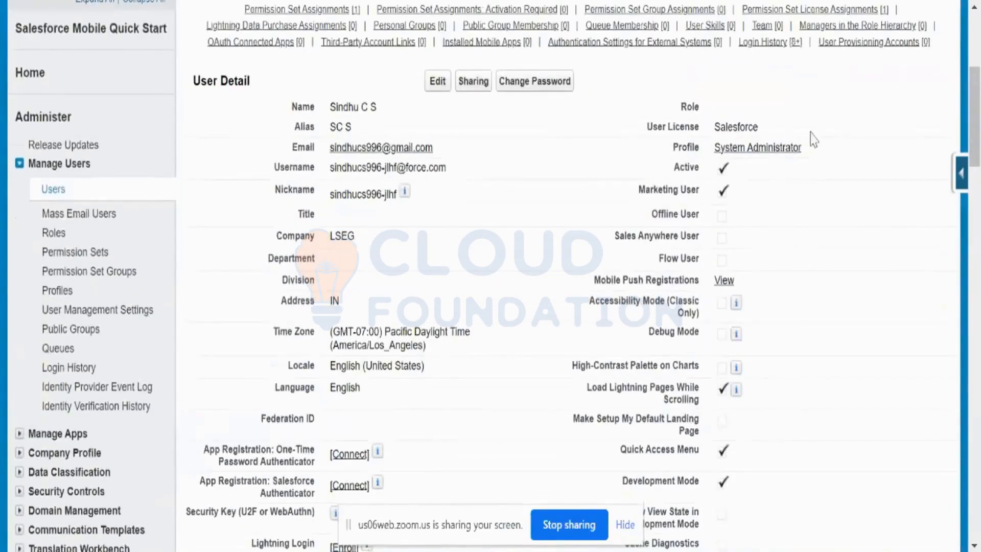
Reopen the user's edit form, review the Role, Profile and feature checkboxes, and leave without saving
click(437, 81)
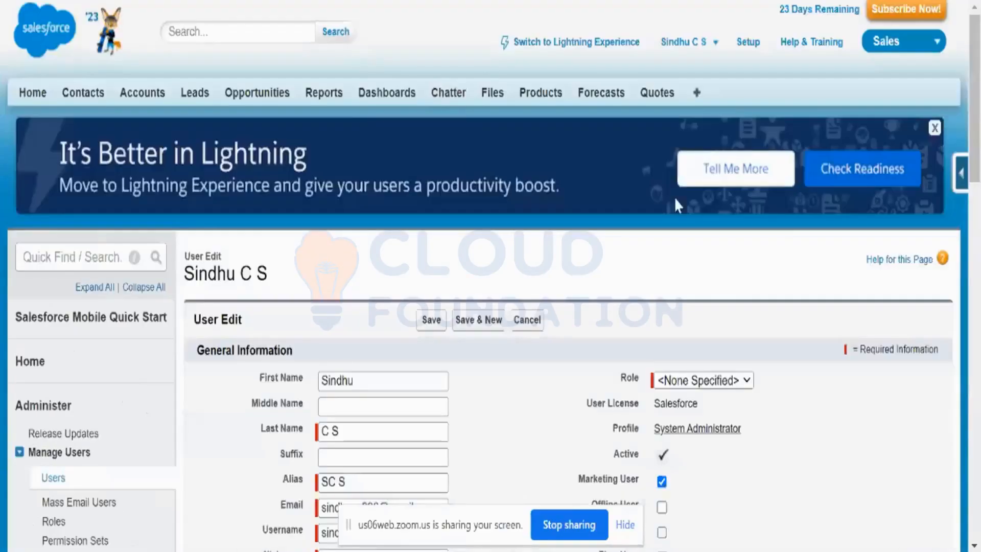
scroll(788, 221, down, 4)
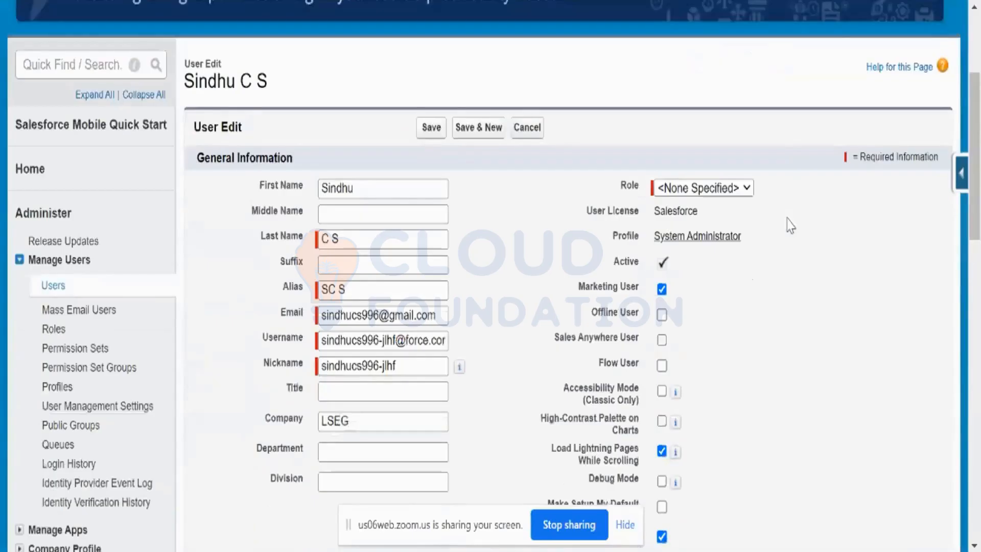
scroll(783, 227, down, 2)
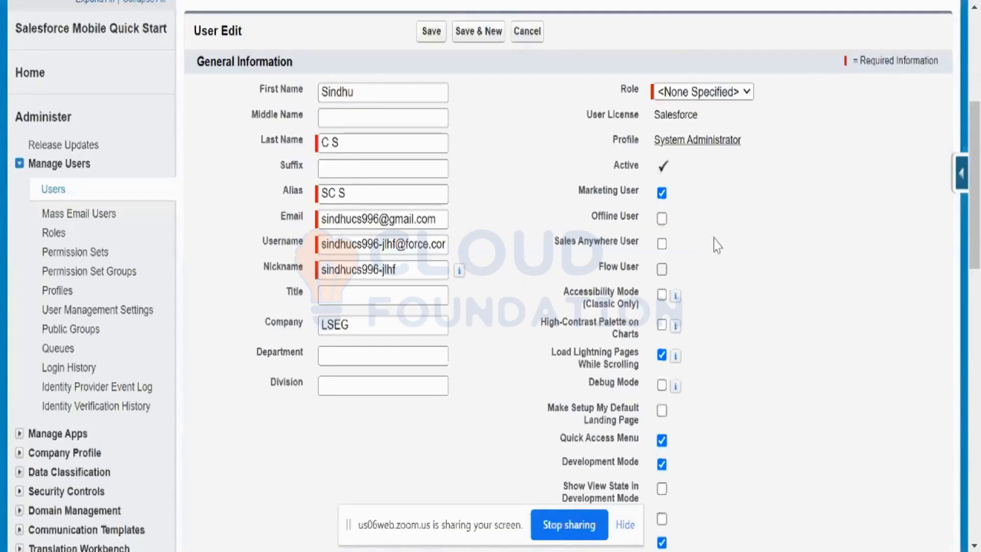
scroll(717, 245, up, 4)
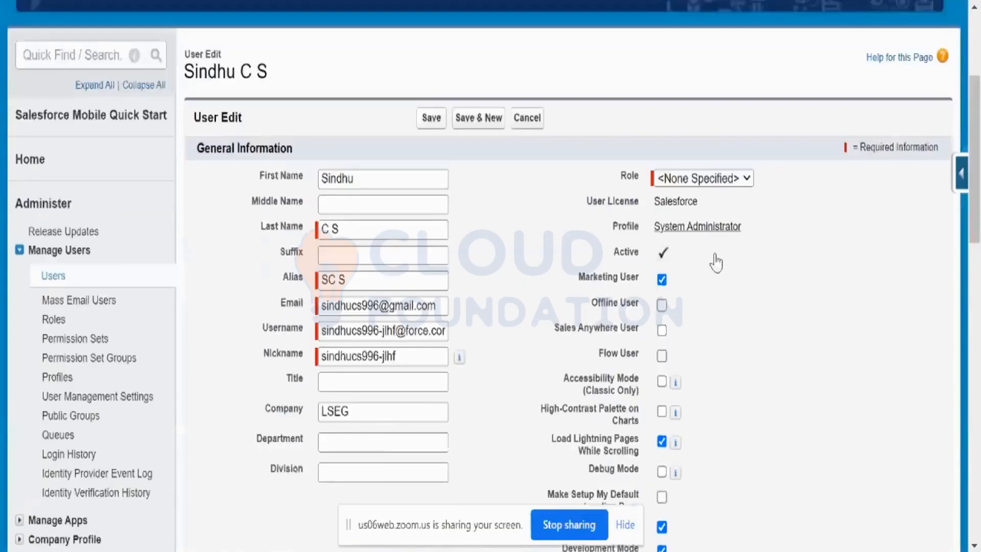
click(526, 223)
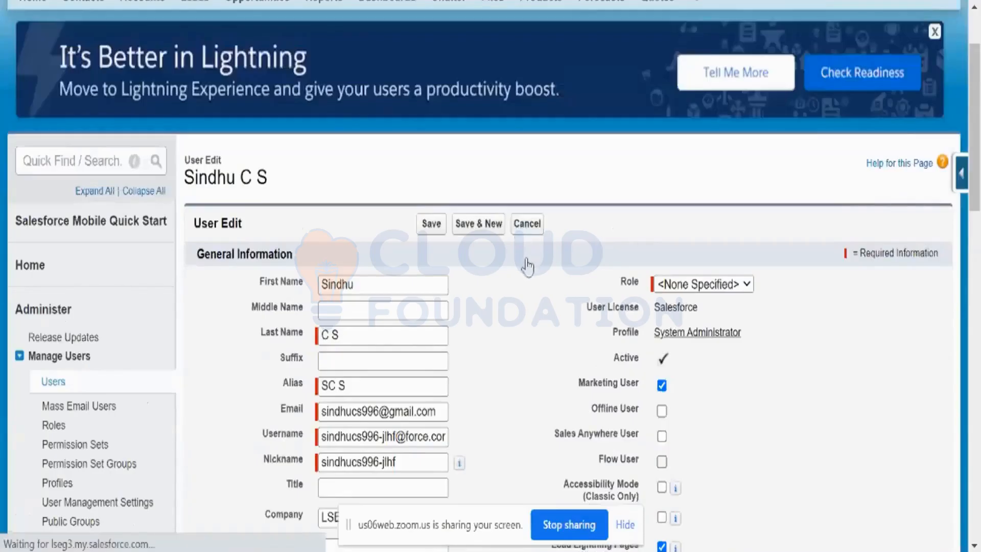
Return to the All Users list and start a new user record
scroll(527, 260, down, 6)
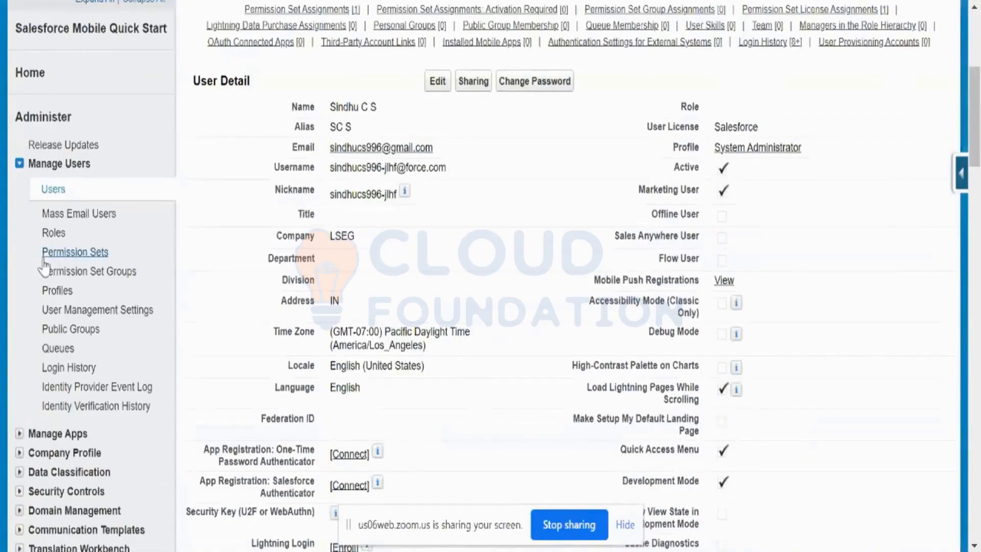
click(58, 195)
scroll(375, 232, down, 2)
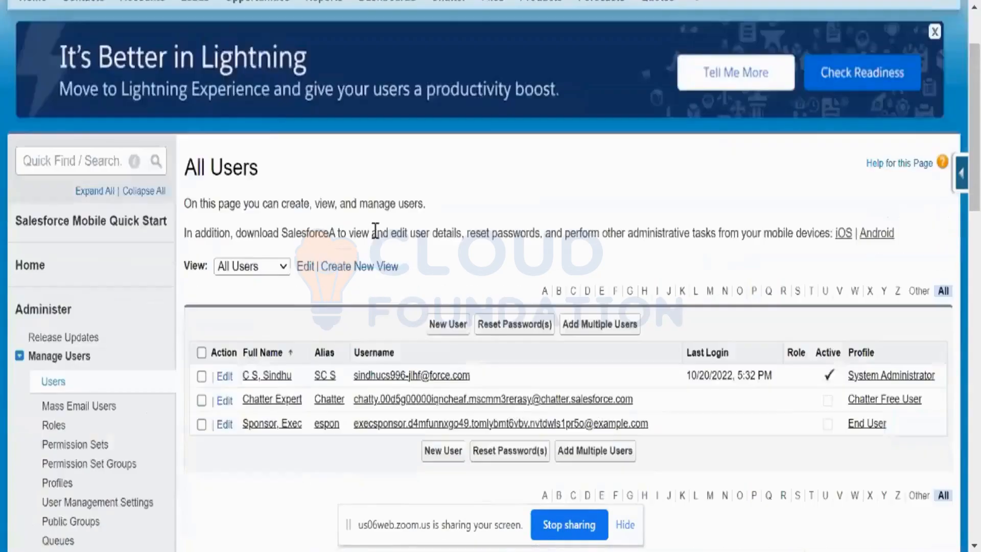
scroll(376, 232, down, 2)
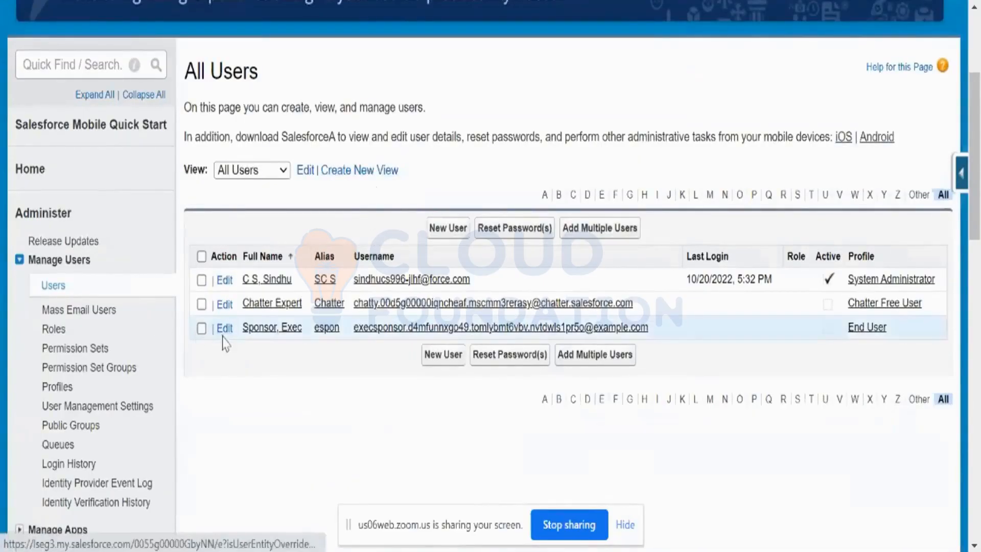
click(440, 228)
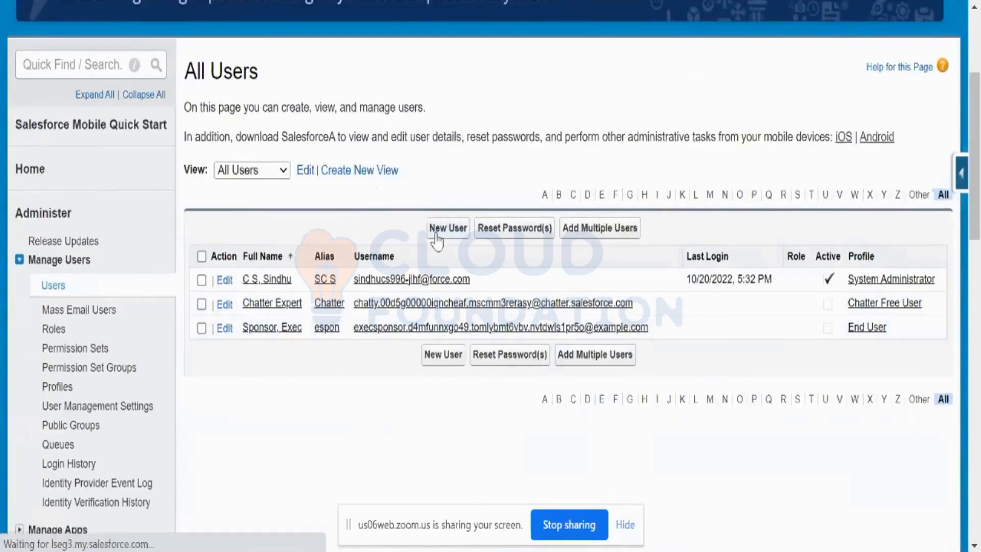
scroll(436, 240, down, 4)
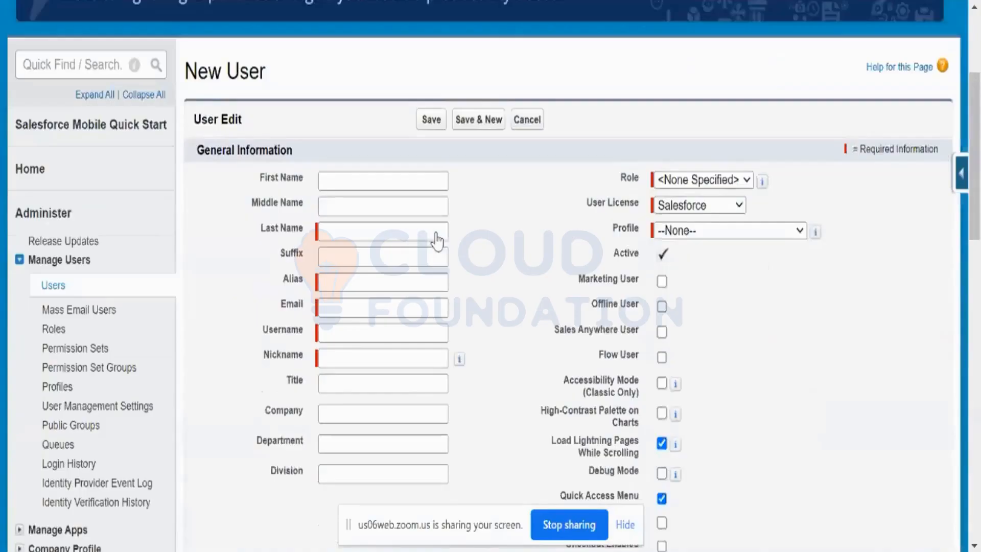
Check which User License options are available for the new user
drag(707, 193, 708, 197)
click(708, 203)
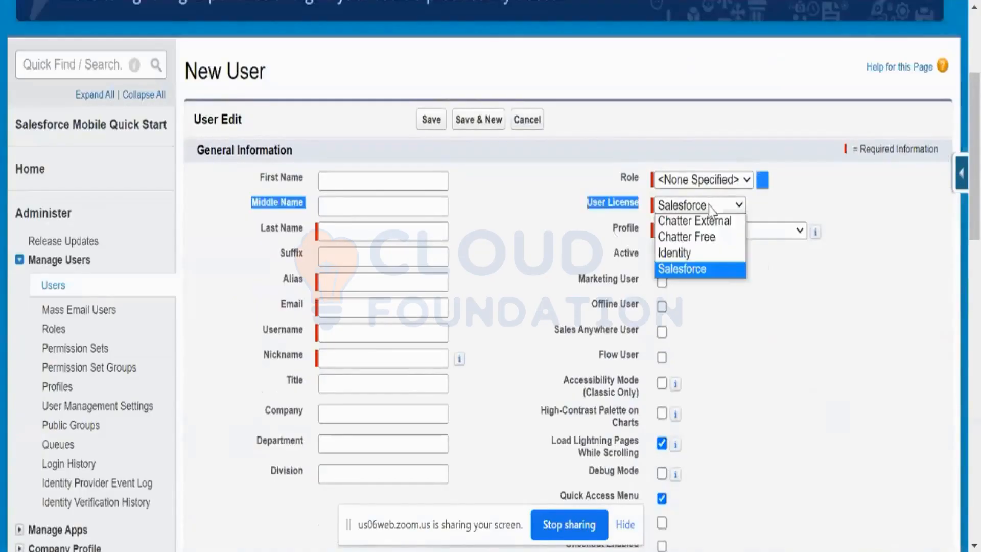
click(803, 284)
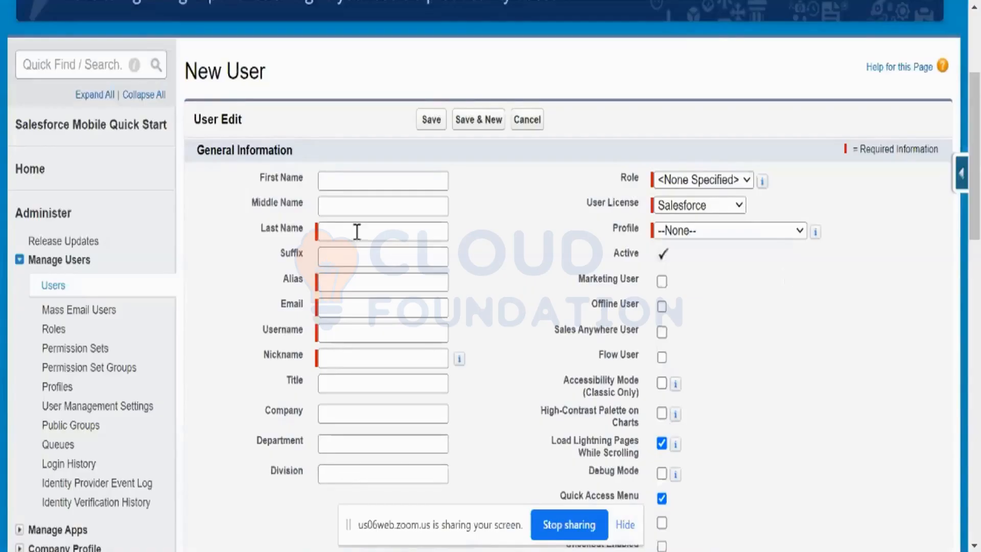
Enter the new user's first name, last name and alias
click(354, 183)
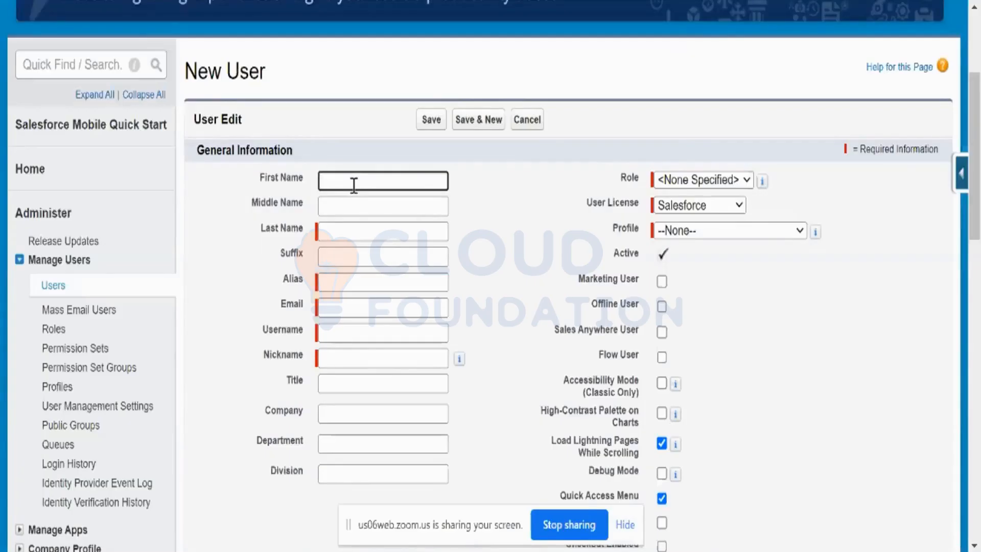
text(Cherry)
click(356, 230)
text(C)
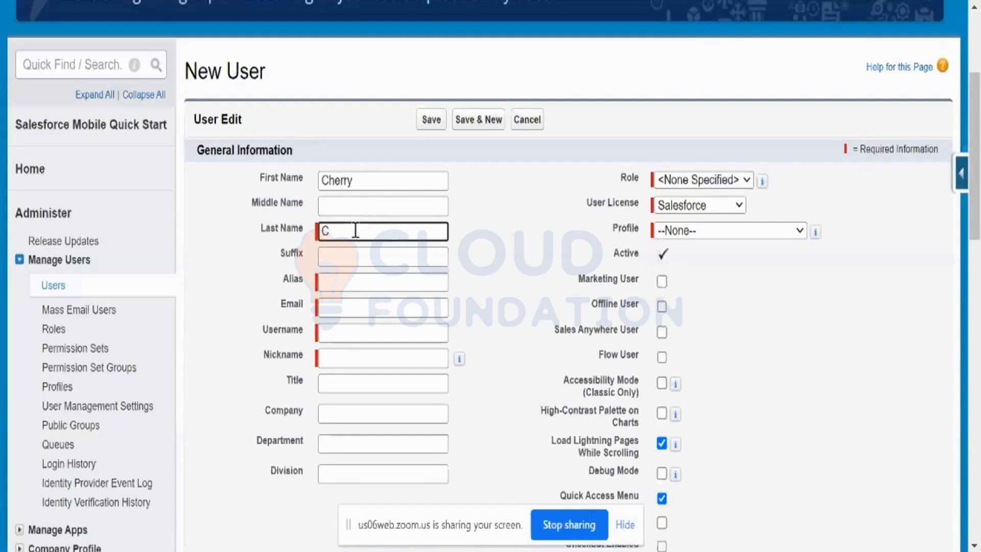
text(S)
click(337, 283)
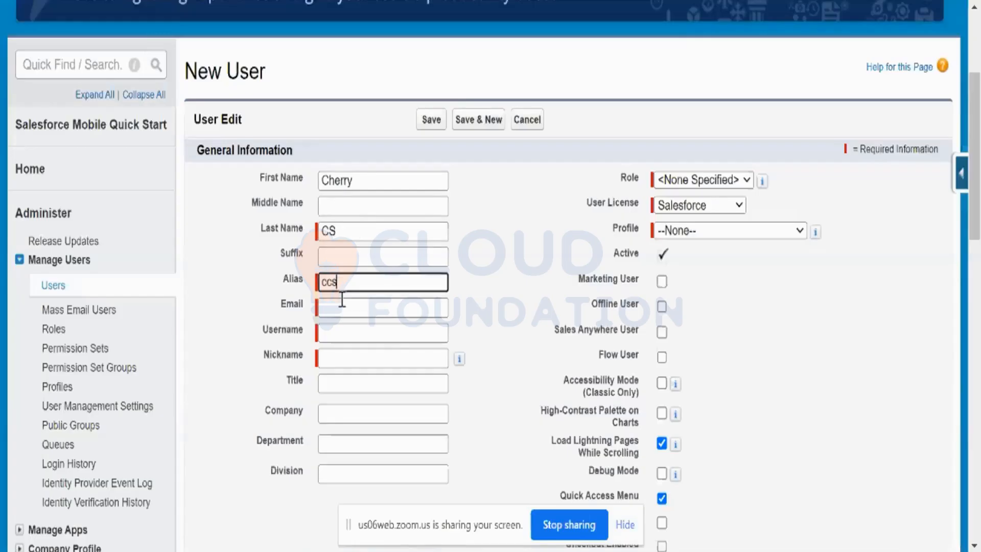
Fill in a sample xyz.com e-mail address for the new user, which also supplies the username
click(341, 304)
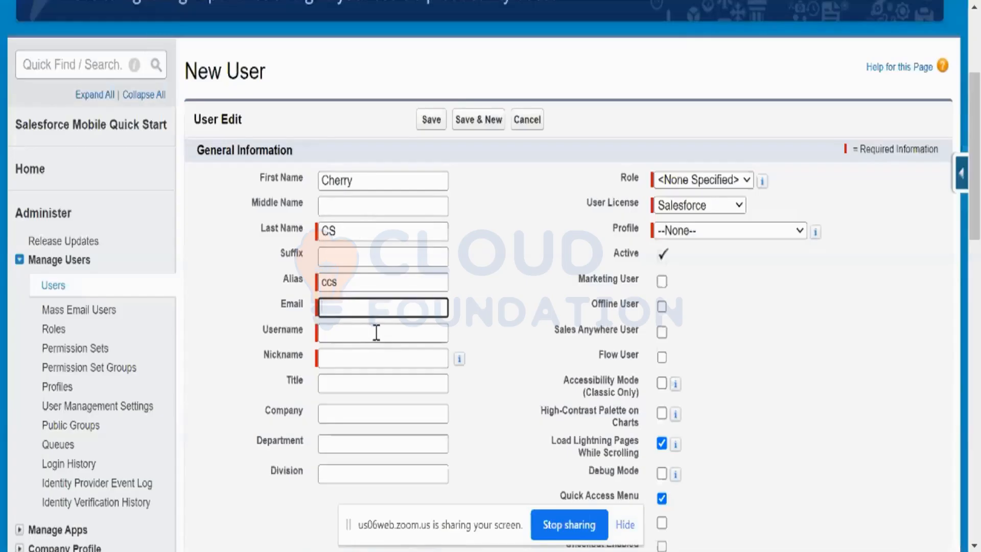
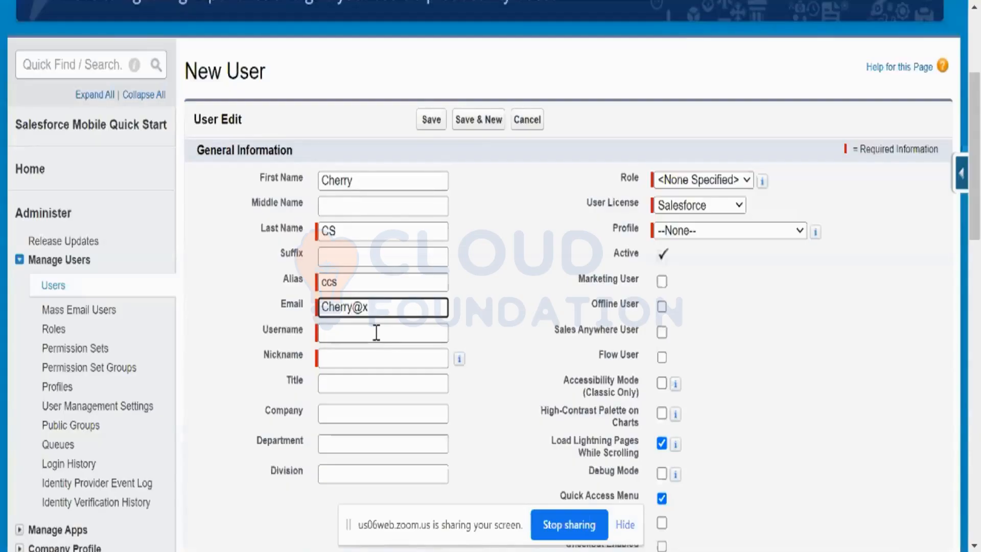
Replace the sample e-mail with the contact's Gmail address, keeping the username as it is
drag(378, 308, 316, 319)
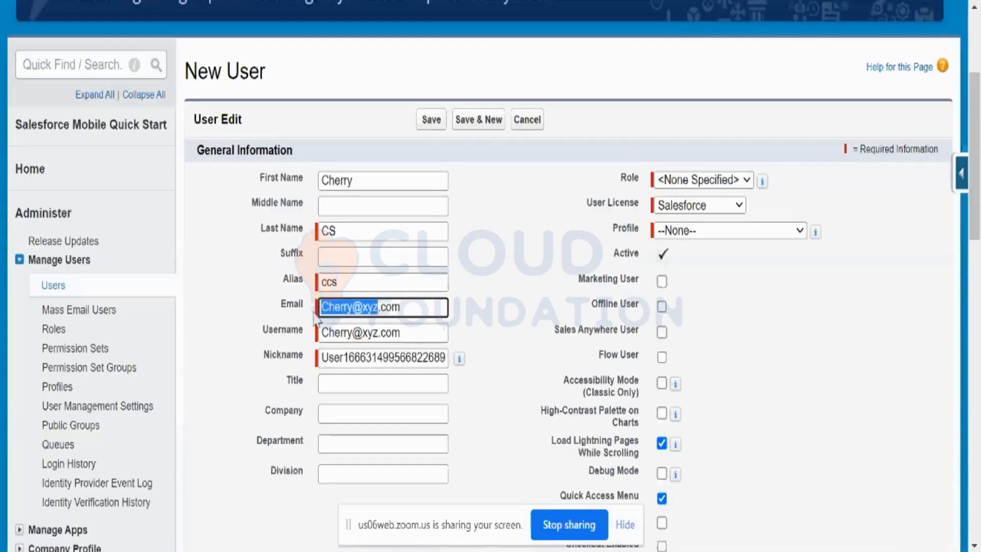
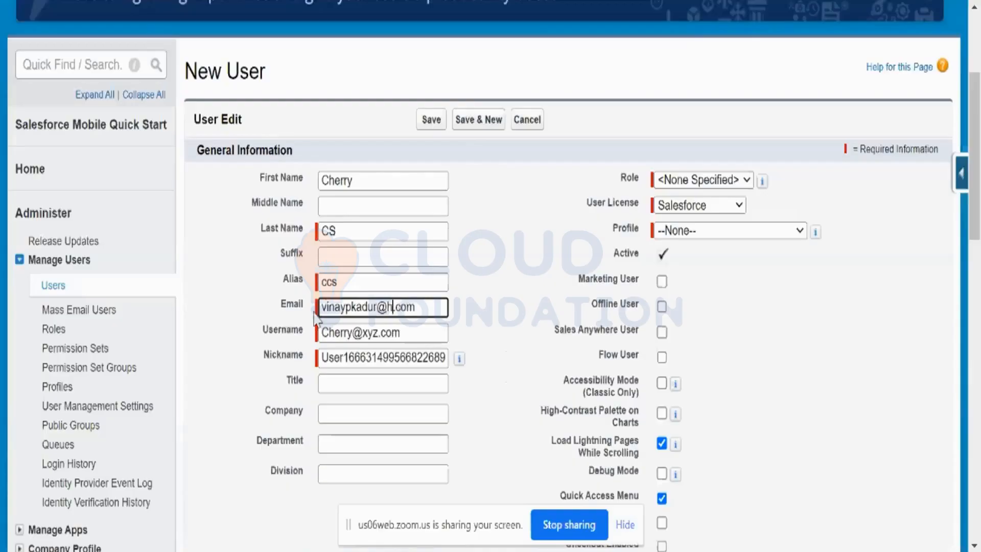
click(479, 329)
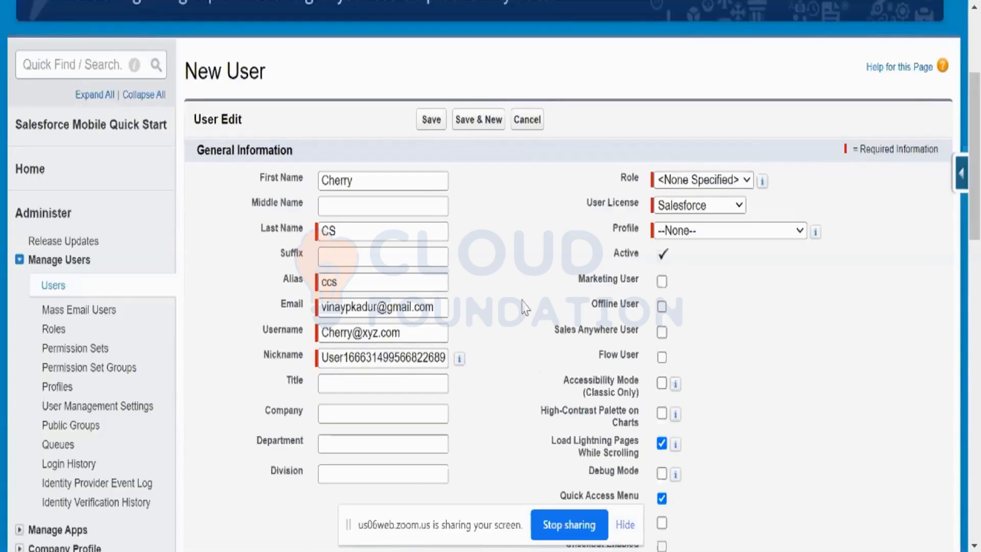
Review the new user's Nickname, Role and User License choices, and check the profiles offered for the Salesforce license
click(435, 358)
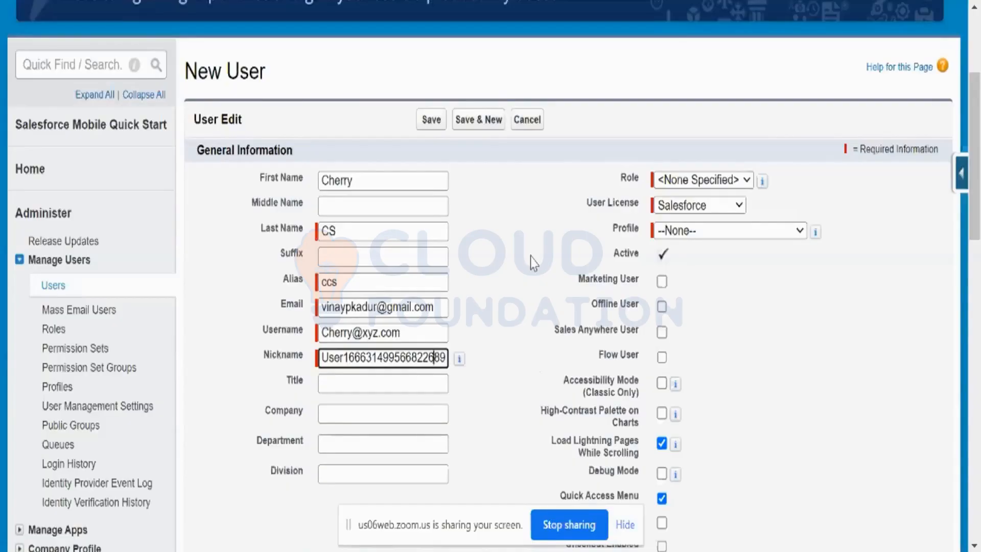
click(748, 180)
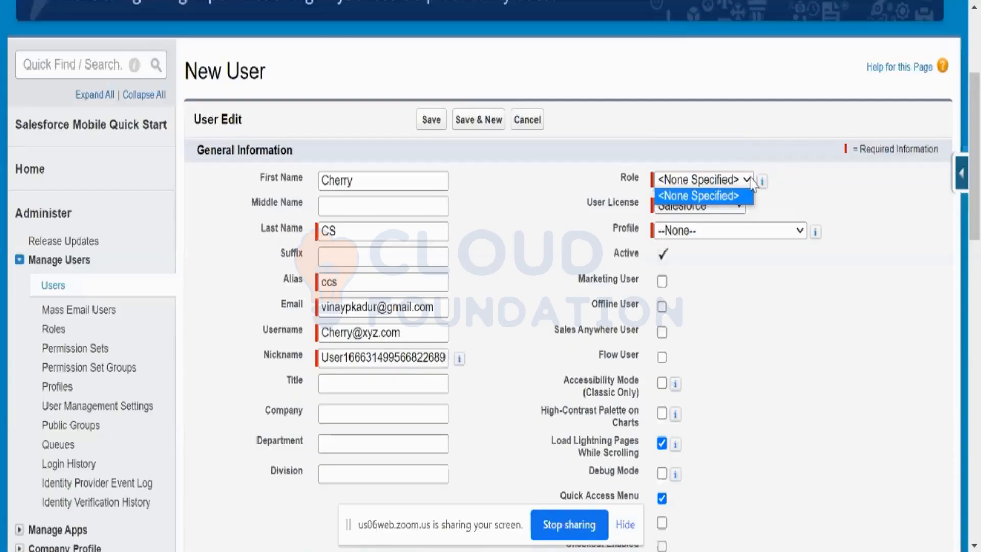
click(781, 197)
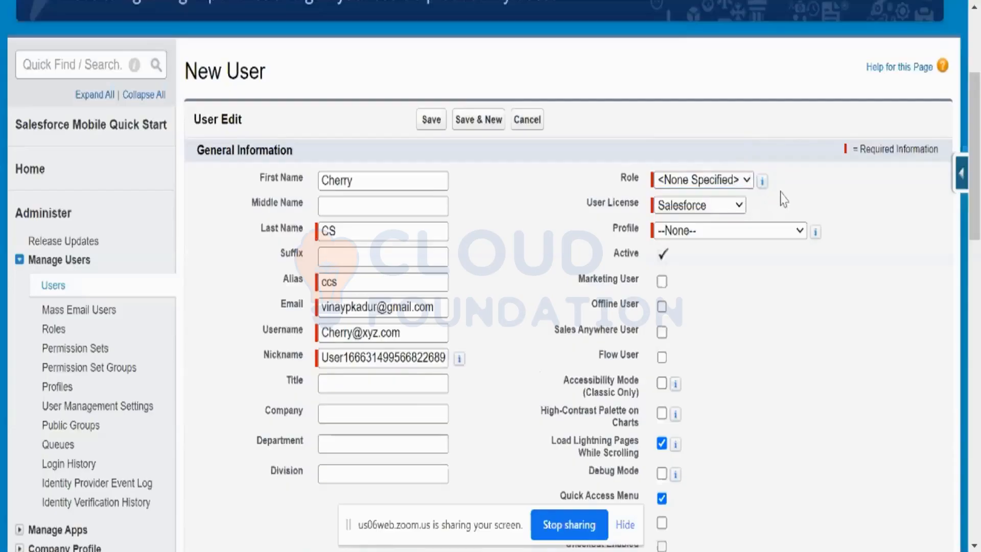
click(741, 206)
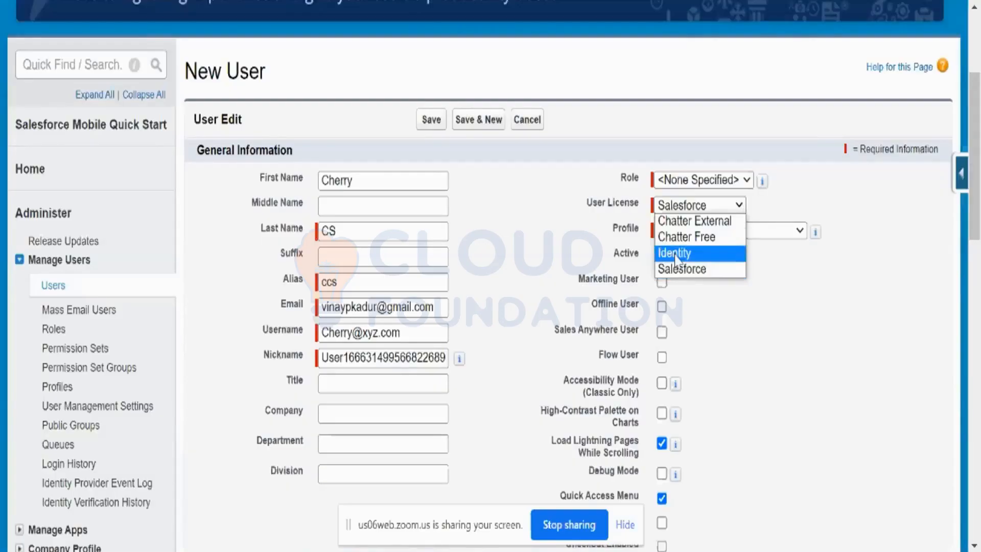
click(684, 269)
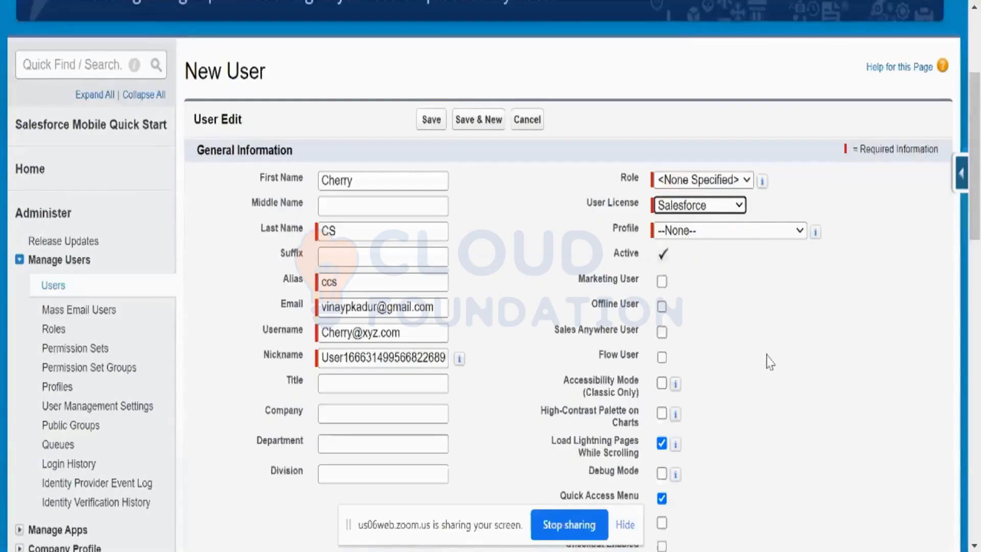
click(796, 232)
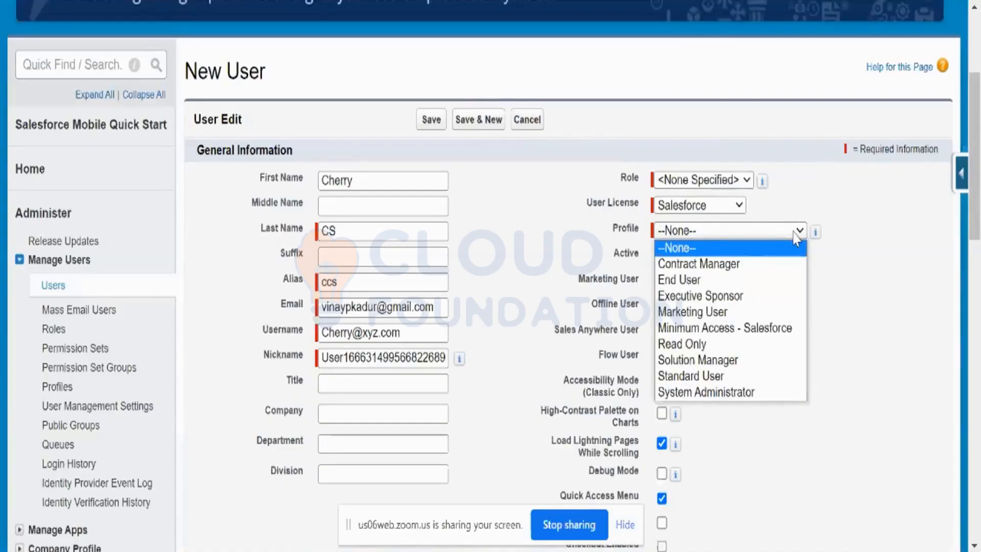
Try the Chatter External user license and check which profiles it offers
click(723, 207)
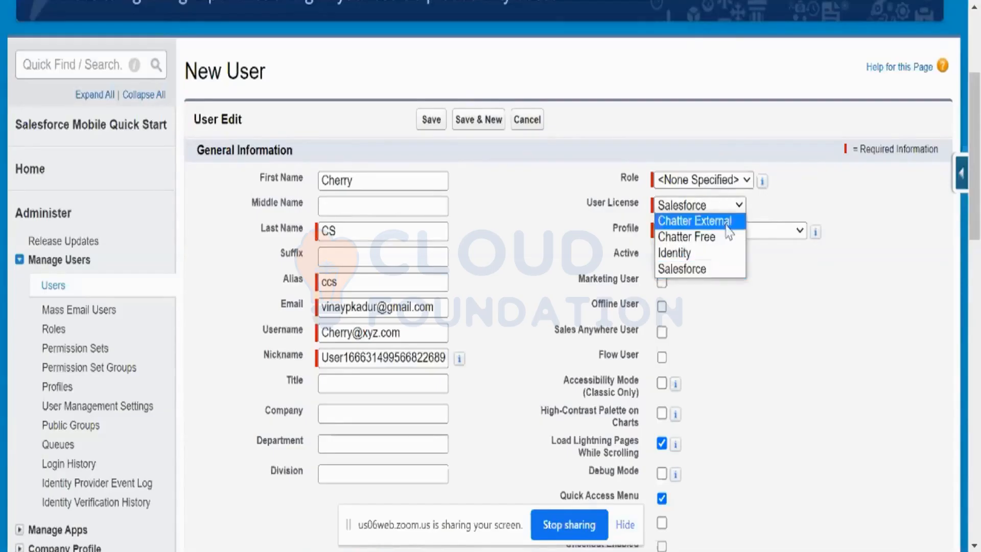
click(725, 223)
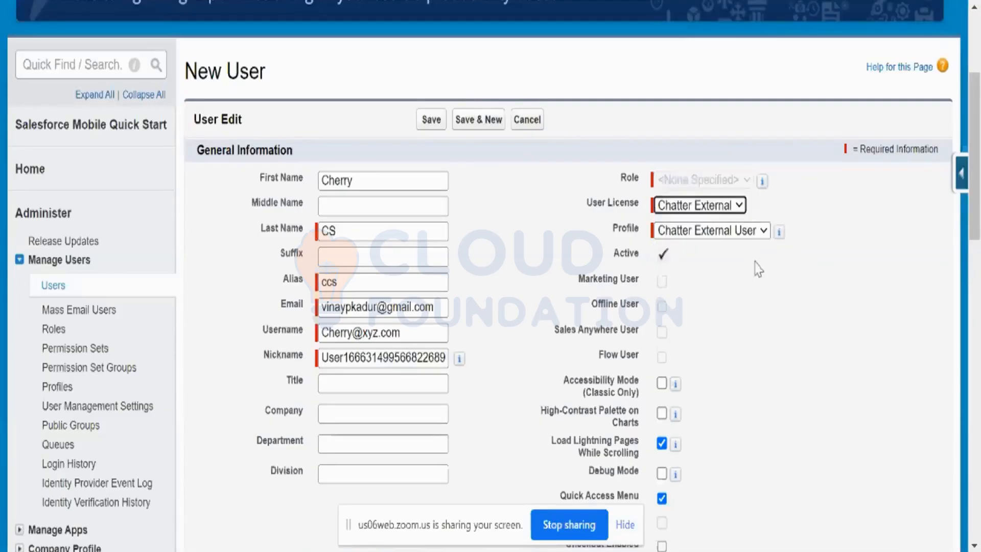
click(763, 230)
click(802, 320)
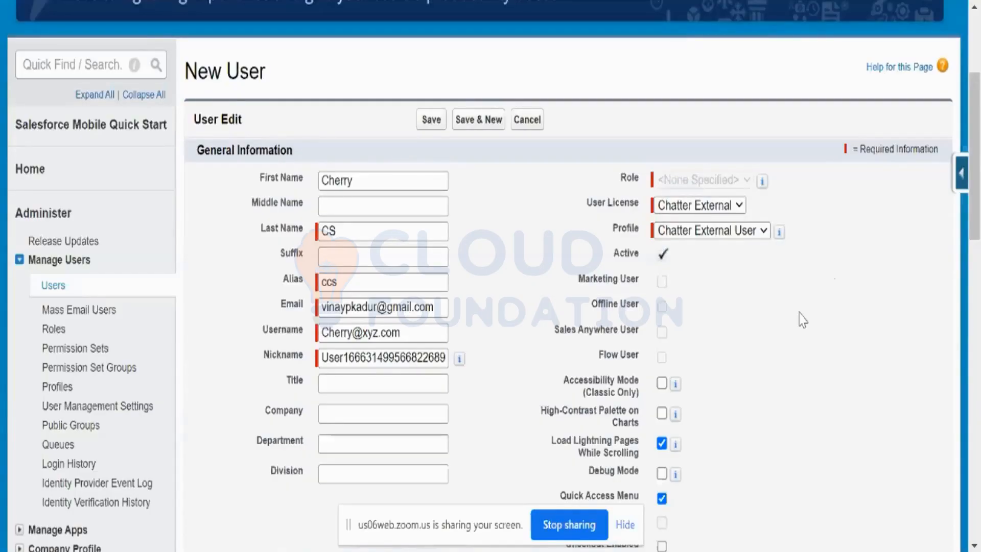
Switch the user license to Identity and check its profile options, keeping Identity User
click(739, 207)
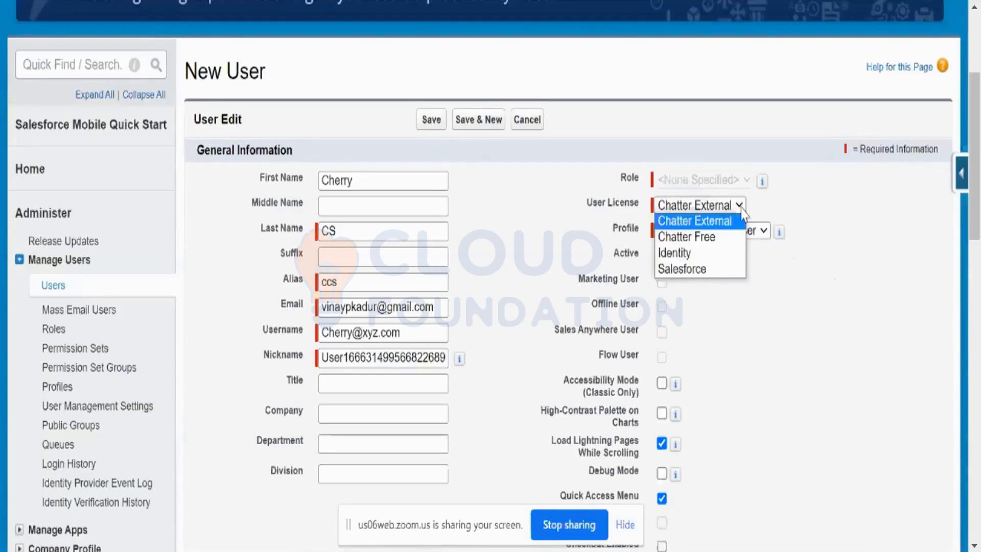
click(722, 253)
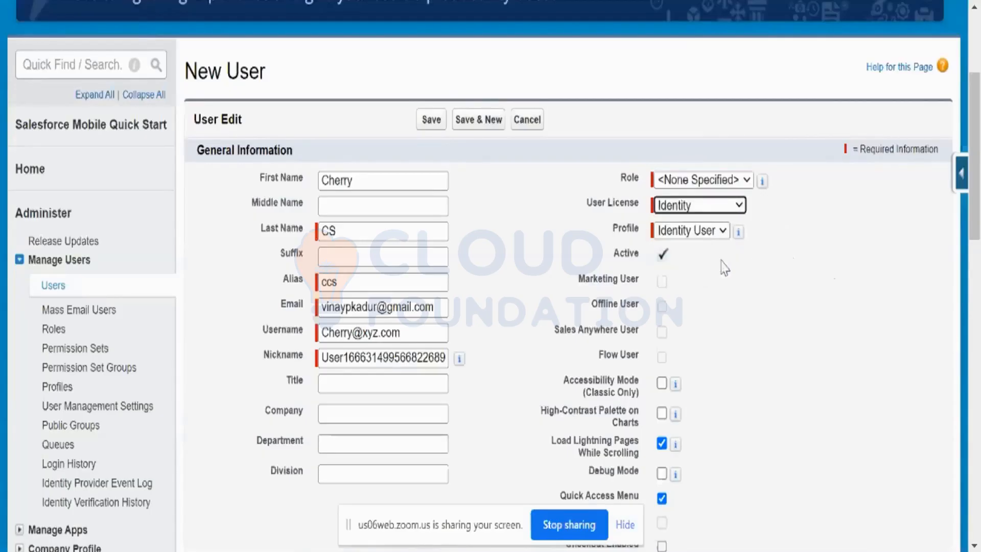
click(739, 207)
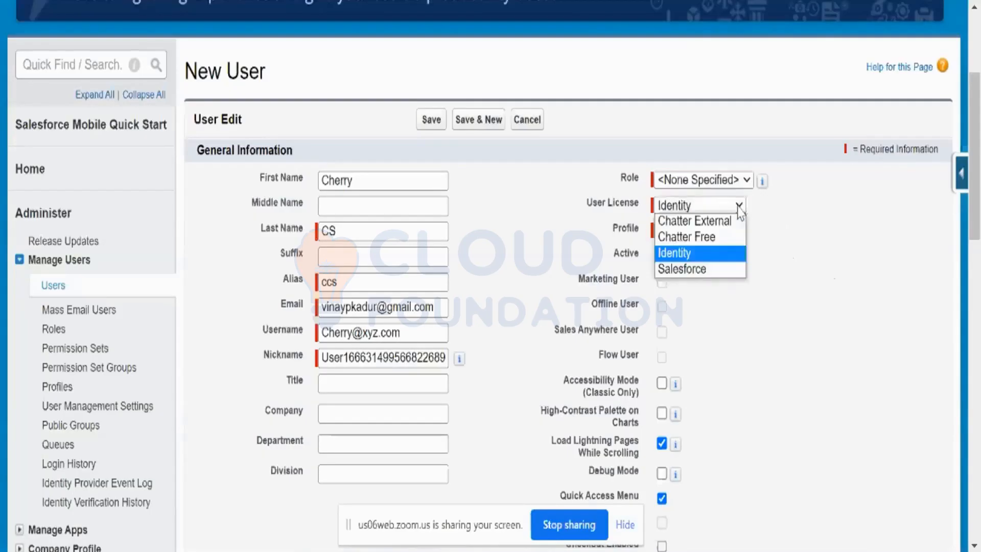
click(739, 207)
click(722, 233)
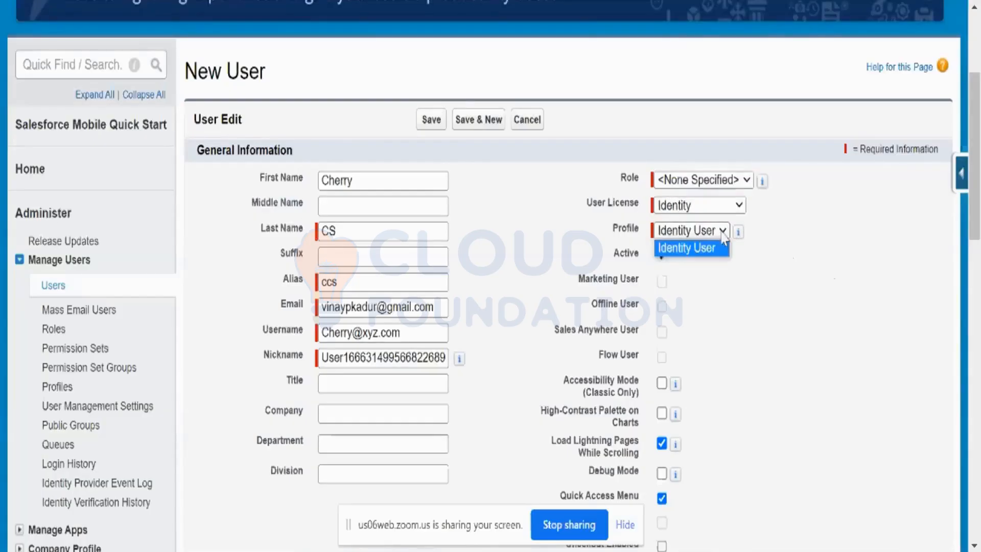
click(715, 247)
click(772, 316)
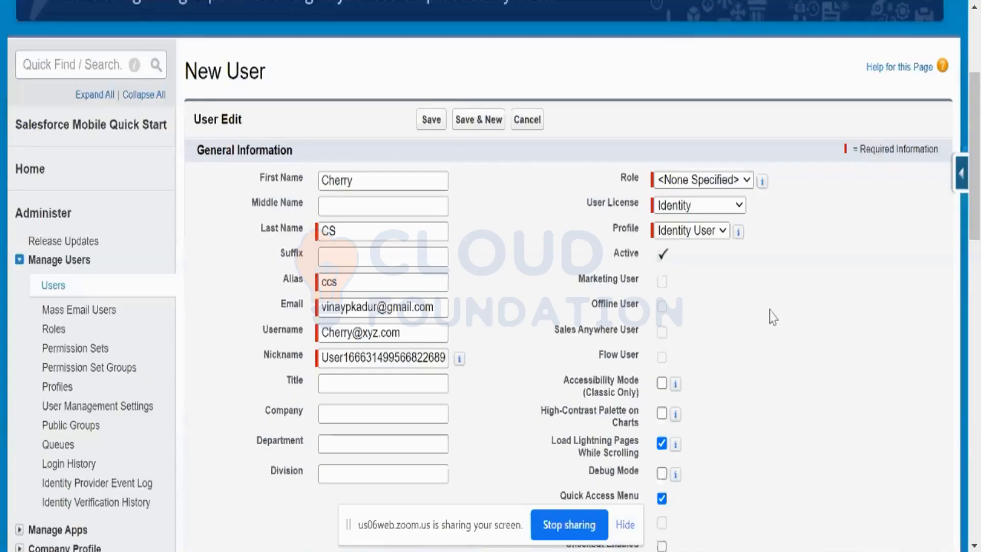
Set the user license to Salesforce and the profile to System Administrator
click(739, 209)
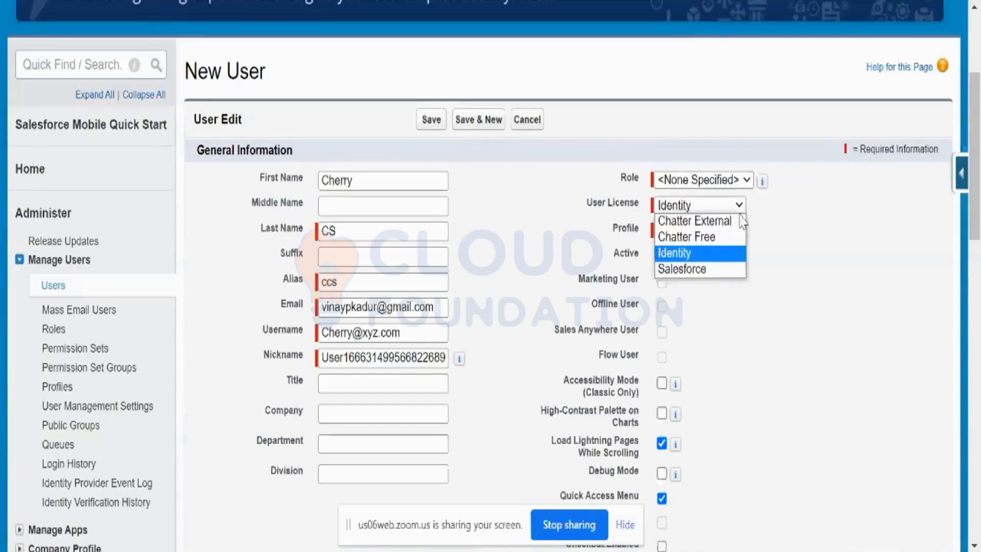
click(695, 268)
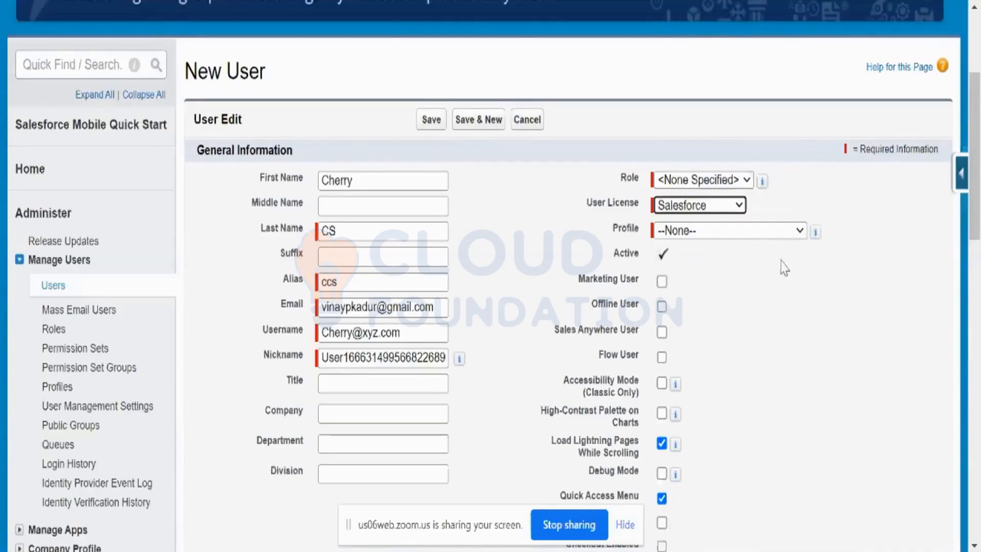
click(798, 238)
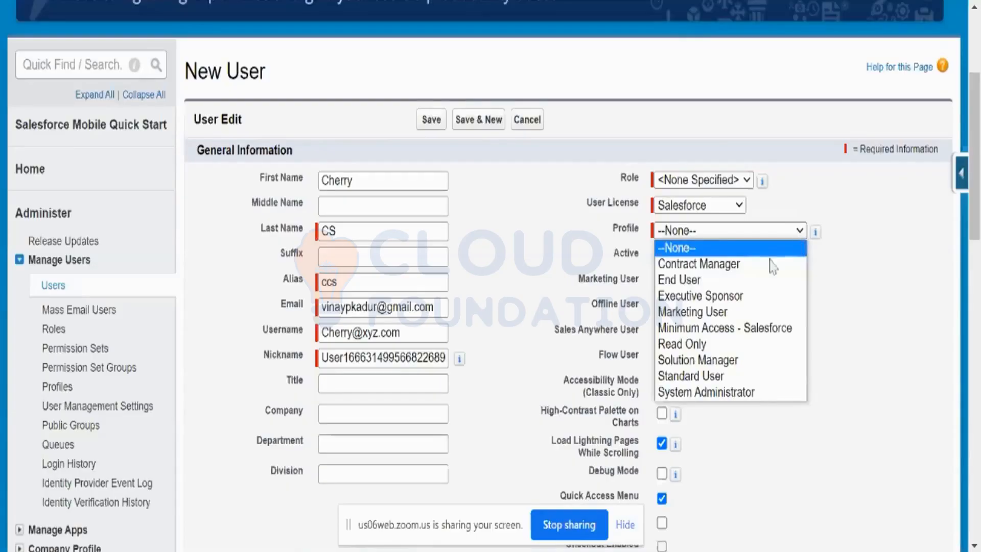
click(753, 393)
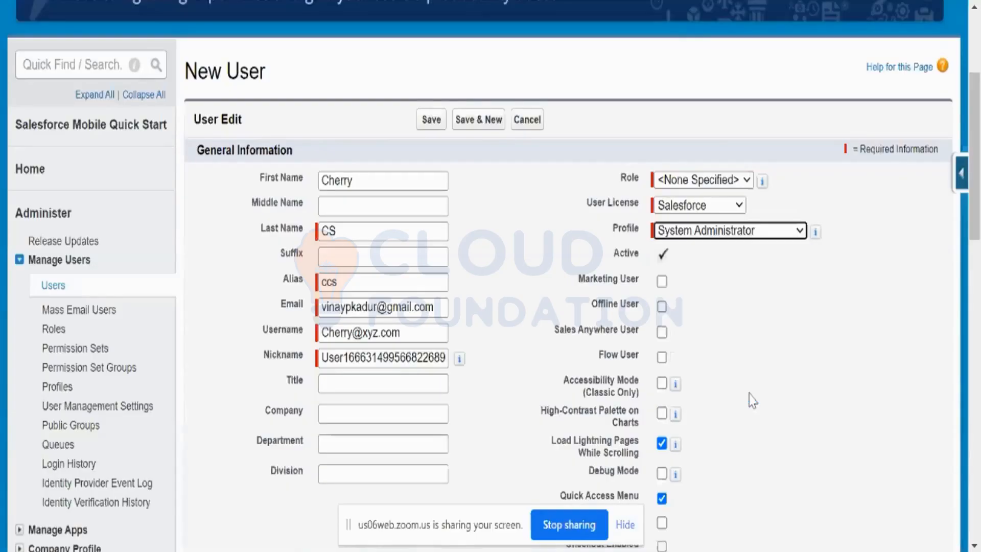
click(755, 371)
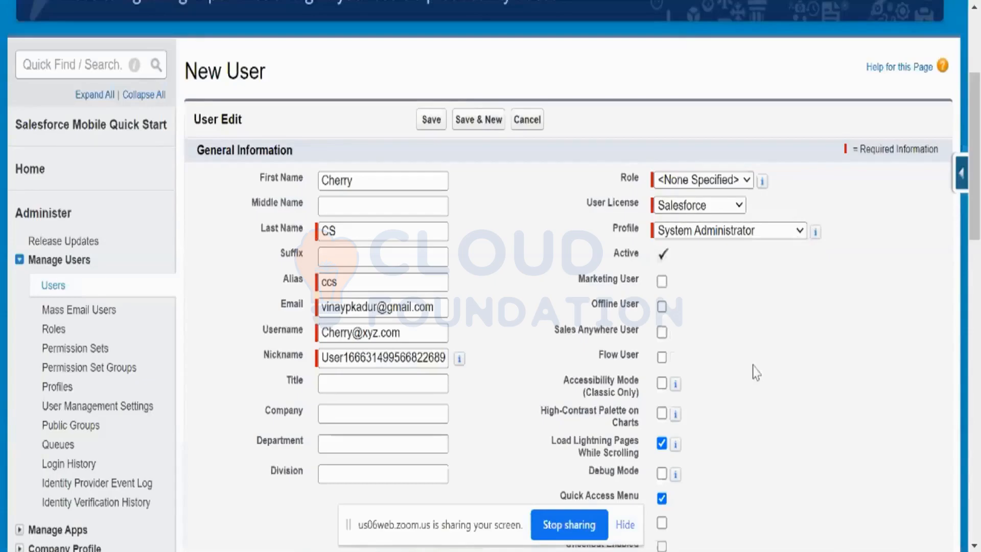
Review the remaining General Information fields and the Email Encoding choices, keeping Unicode (UTF-8)
scroll(751, 319, down, 8)
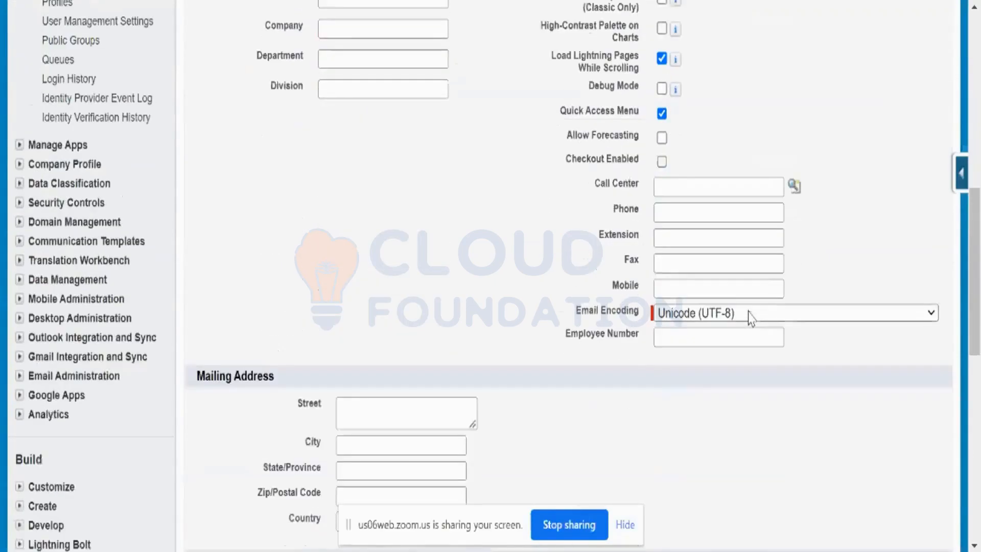
scroll(750, 318, up, 6)
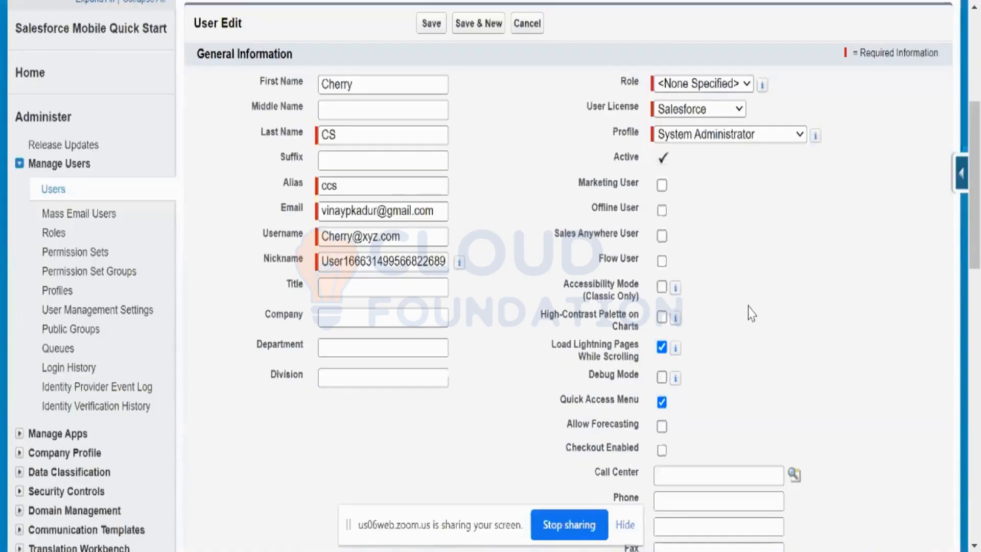
scroll(751, 312, down, 5)
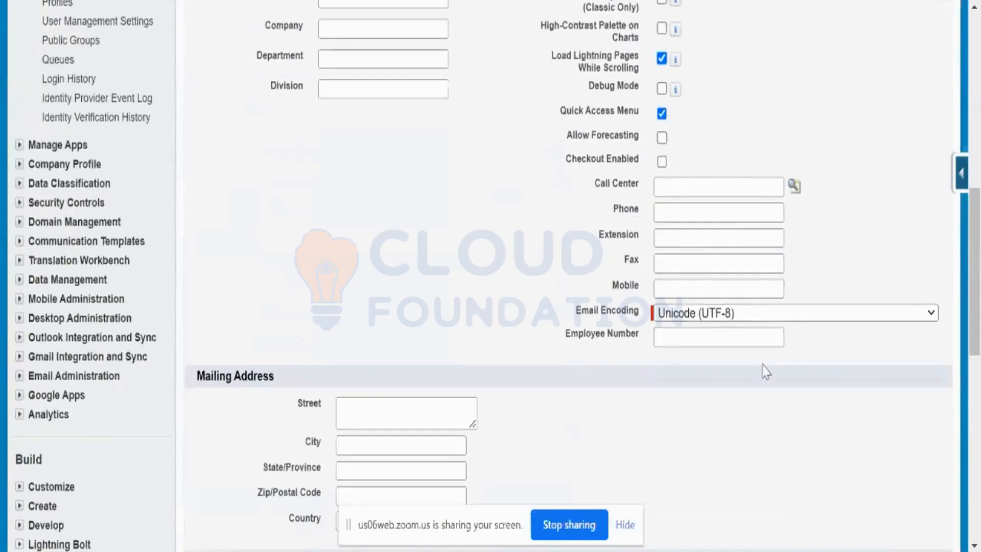
scroll(765, 371, down, 2)
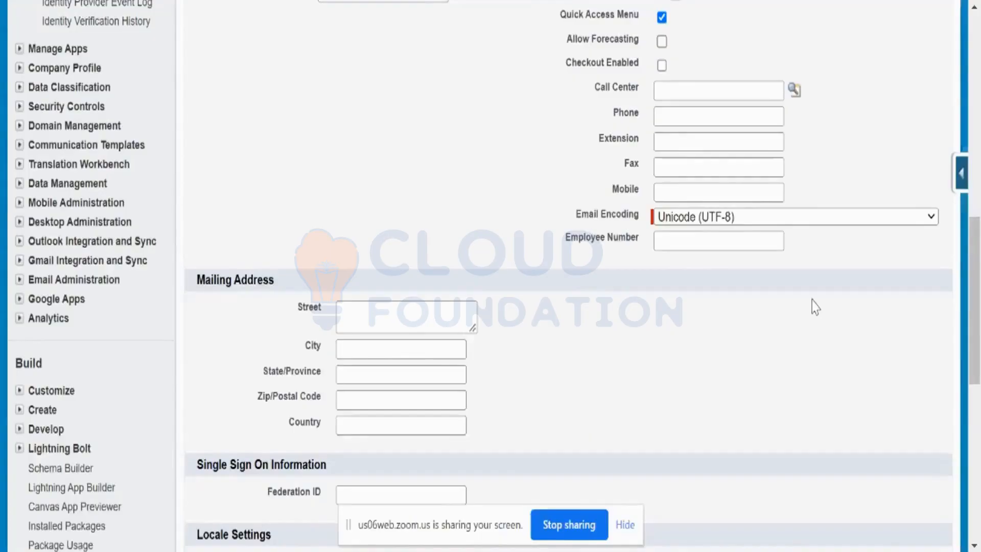
click(922, 221)
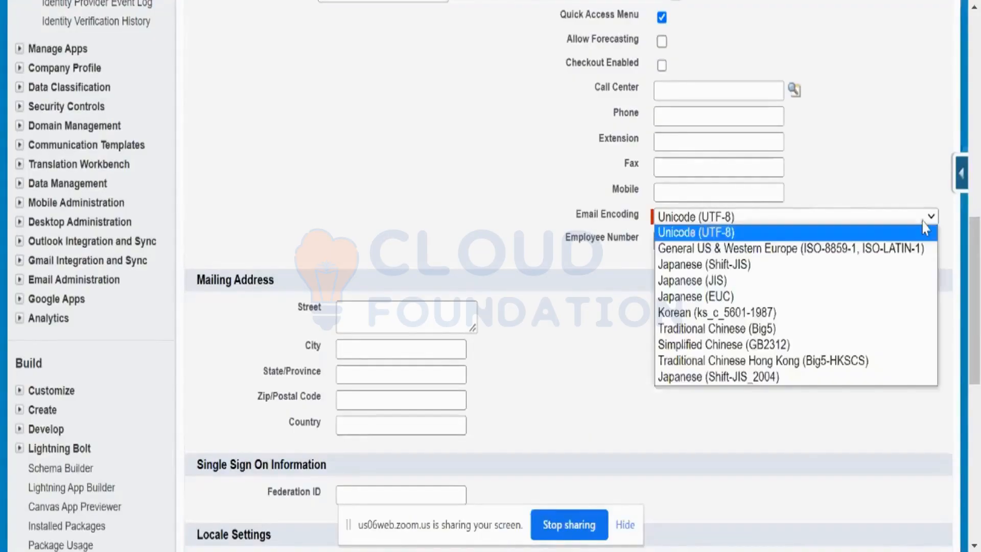
click(925, 230)
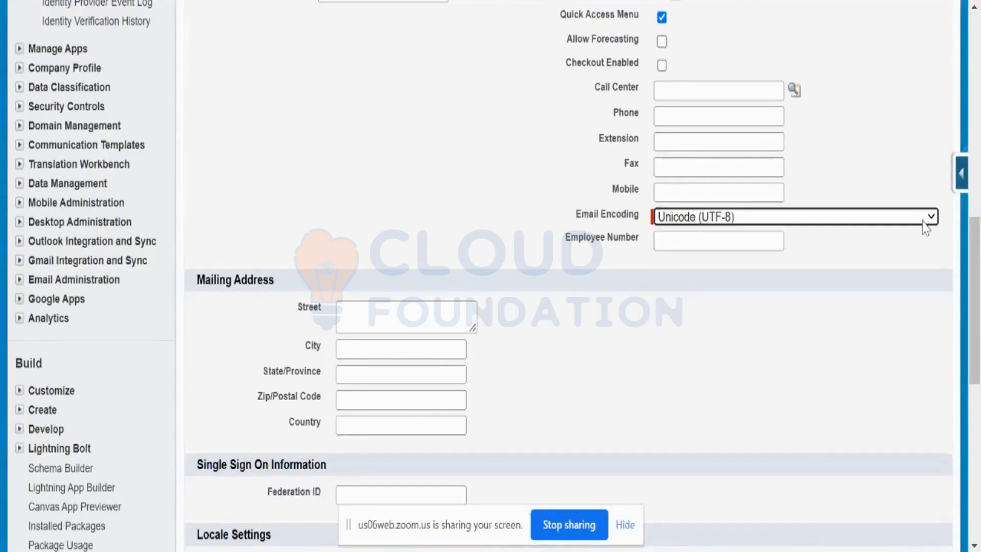
click(738, 352)
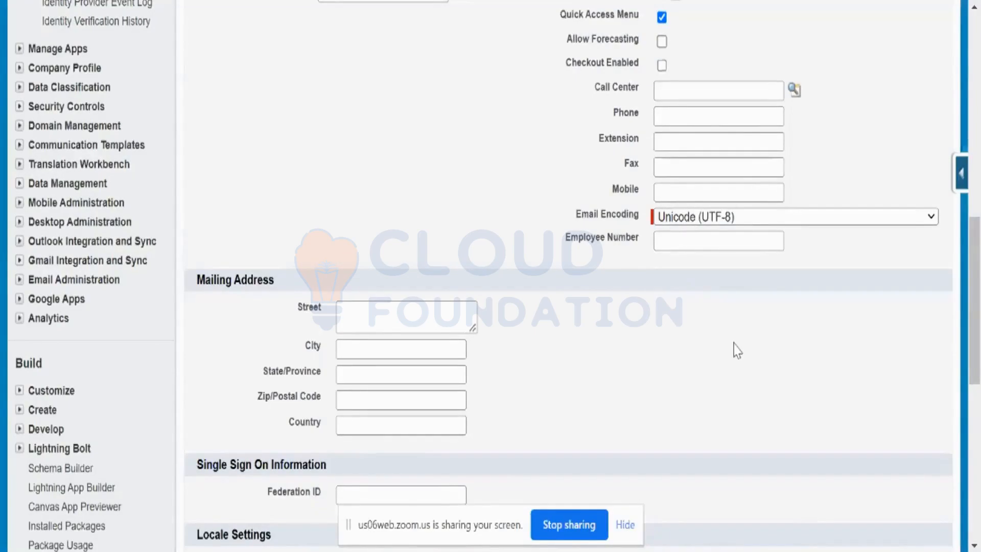
Set the new user's time zone to (GMT+05:30) India Standard Time (Asia/Kolkata)
scroll(737, 352, down, 6)
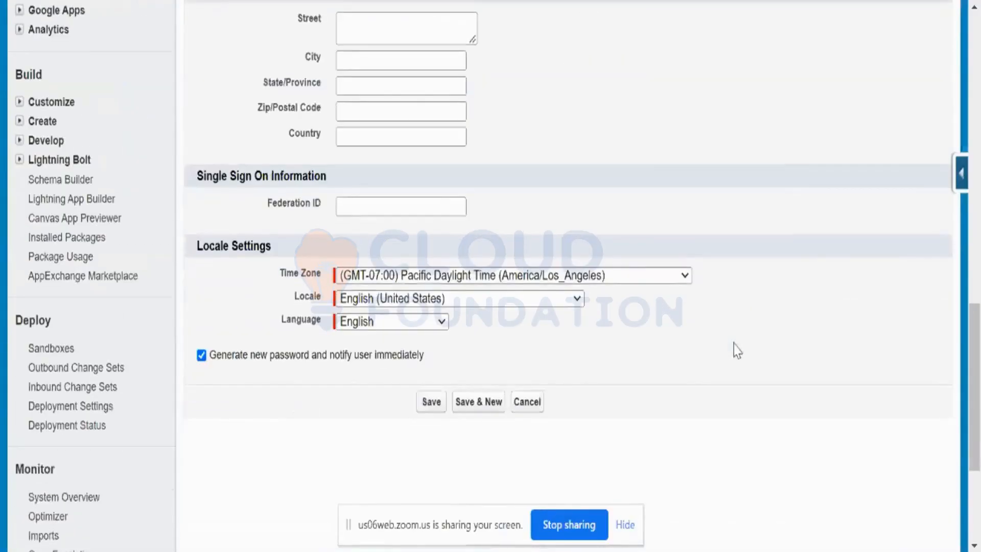
scroll(737, 351, up, 2)
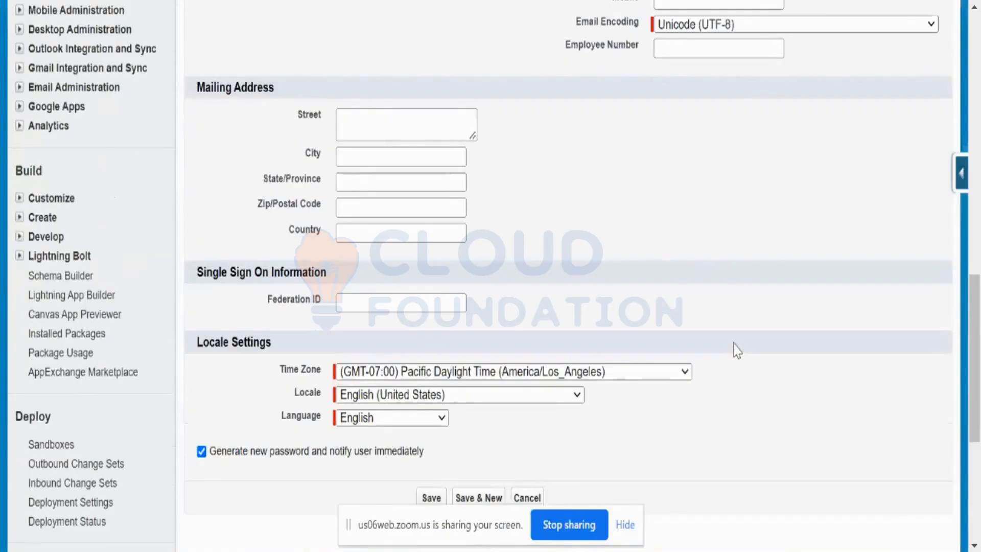
click(684, 371)
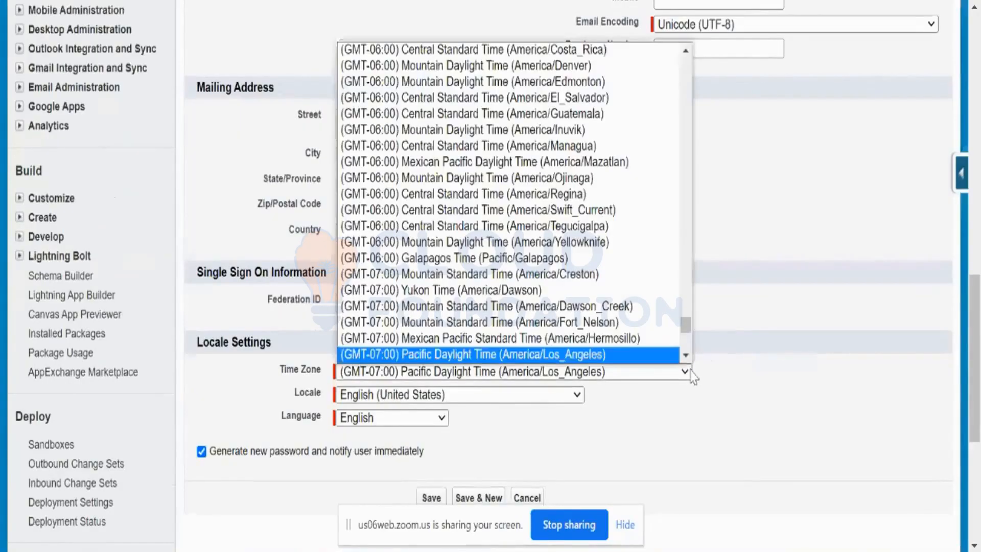
click(743, 383)
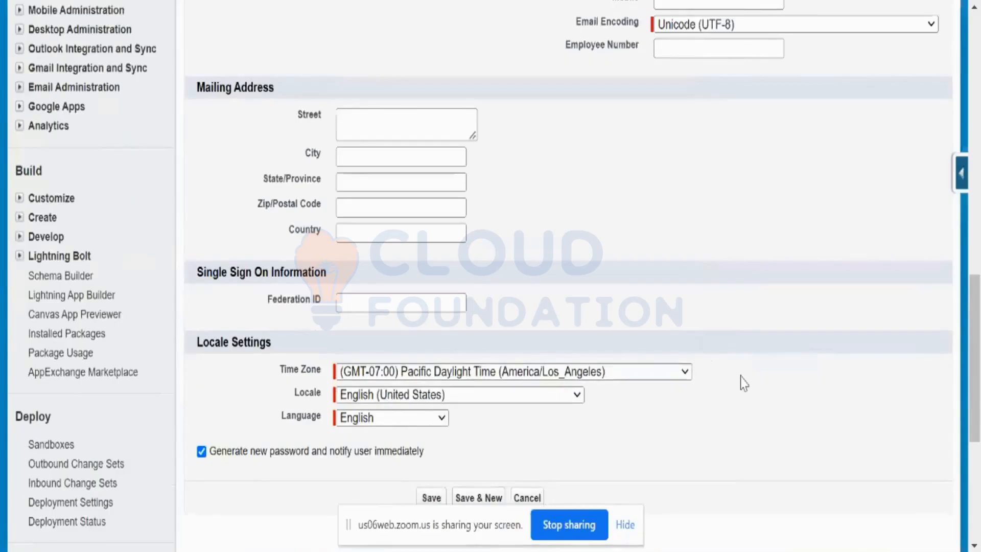
click(686, 378)
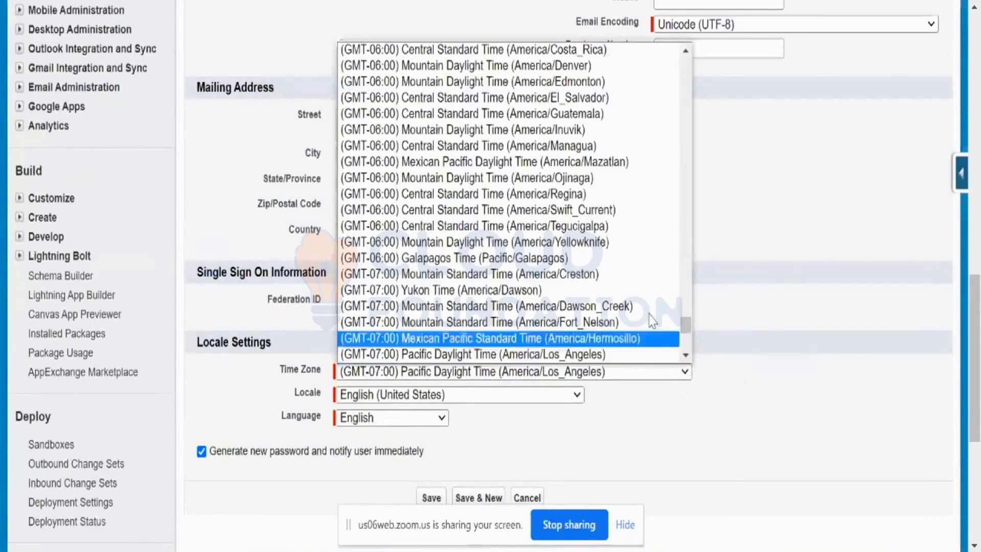
scroll(633, 294, up, 4)
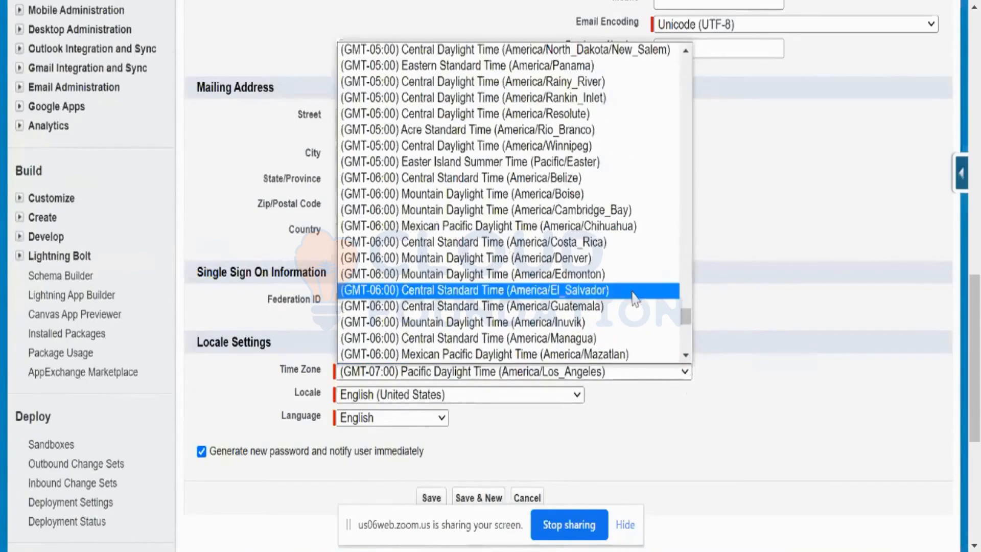
scroll(633, 298, up, 4)
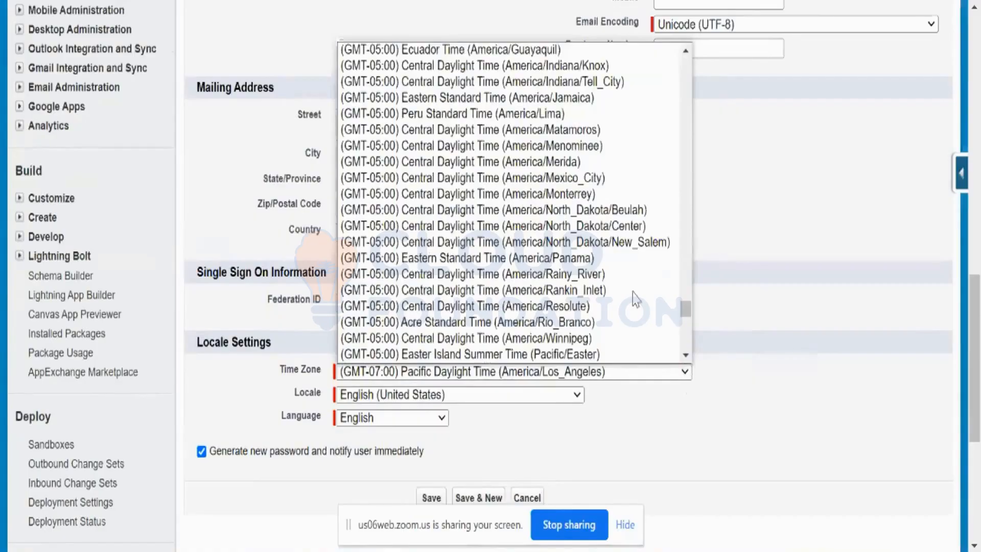
scroll(636, 299, down, 10)
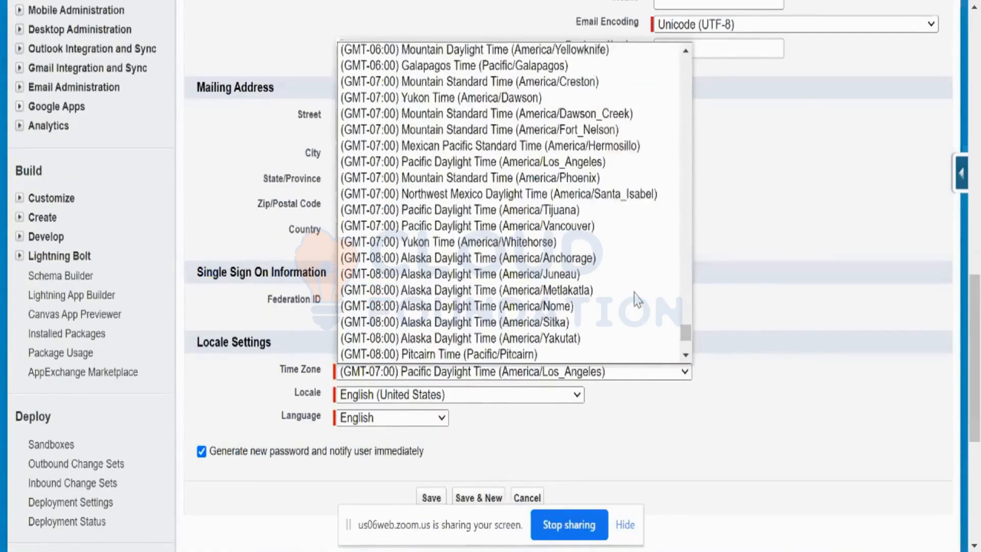
scroll(638, 299, up, 3)
scroll(637, 299, up, 4)
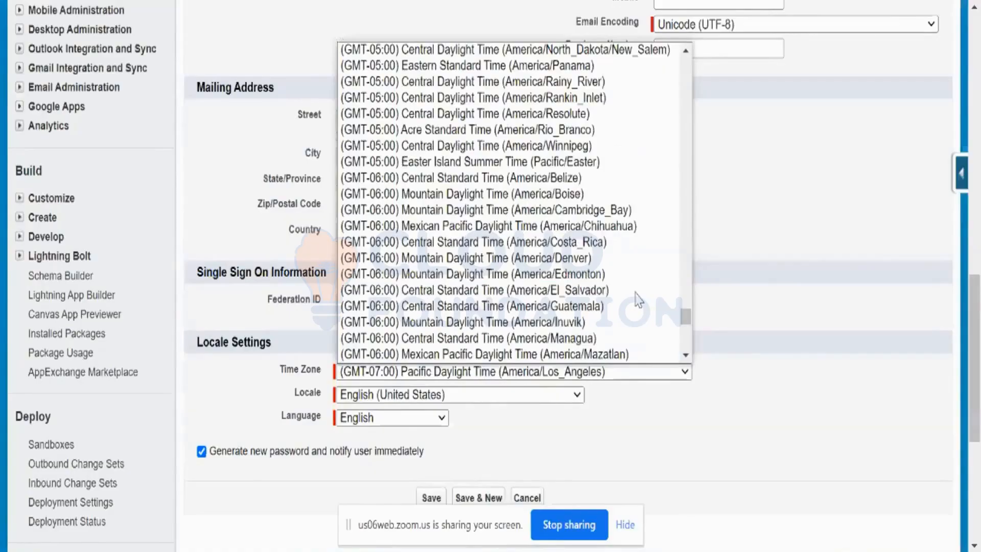
scroll(541, 189, up, 20)
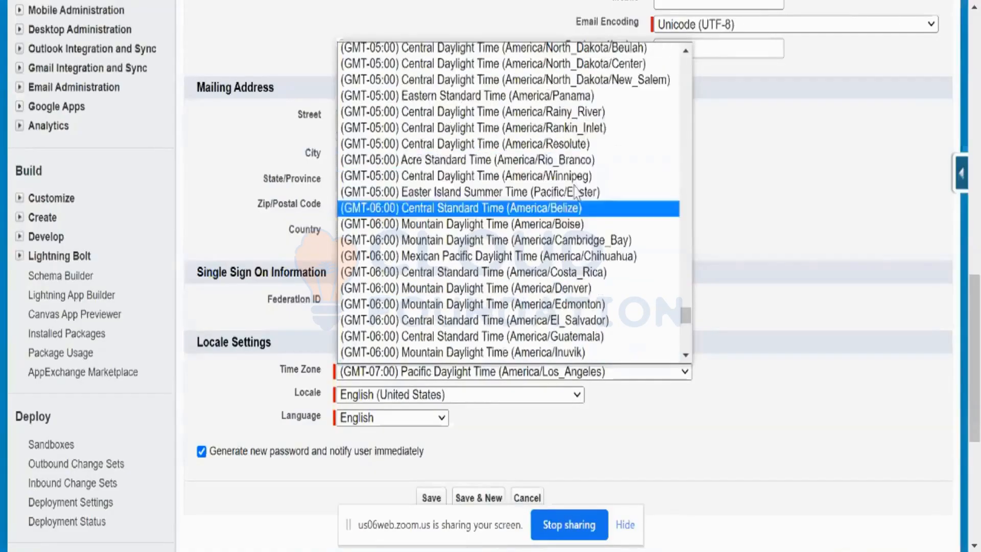
scroll(579, 191, up, 20)
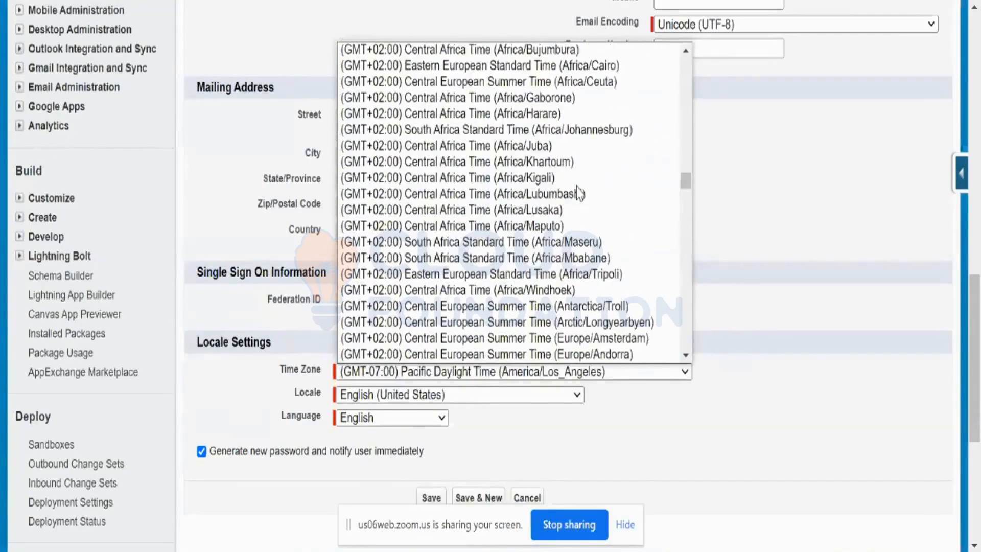
scroll(579, 192, up, 8)
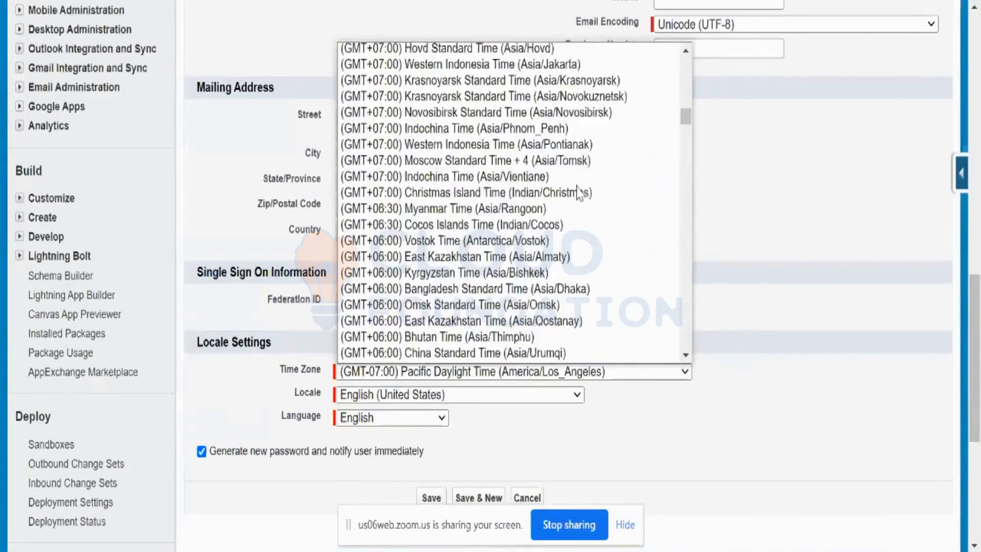
scroll(581, 194, down, 4)
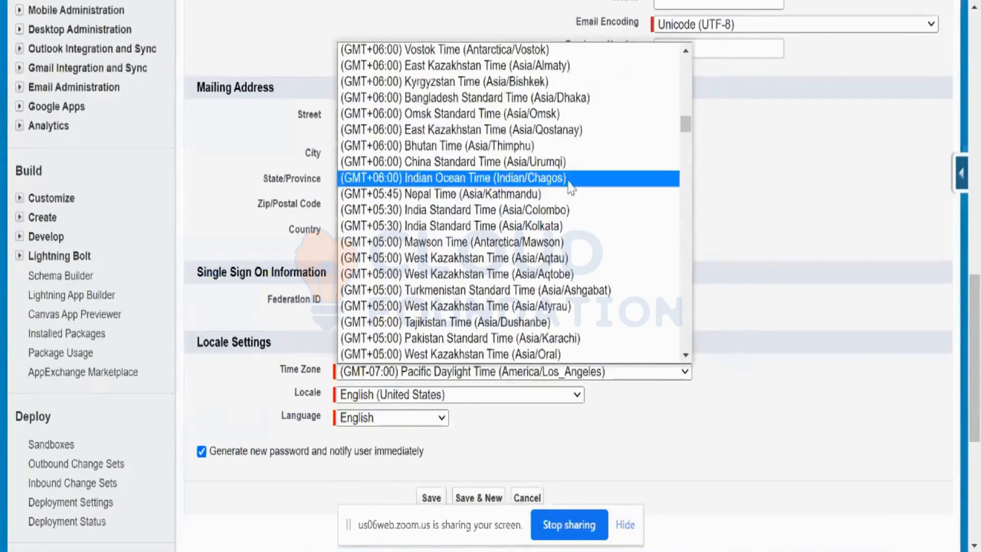
click(559, 231)
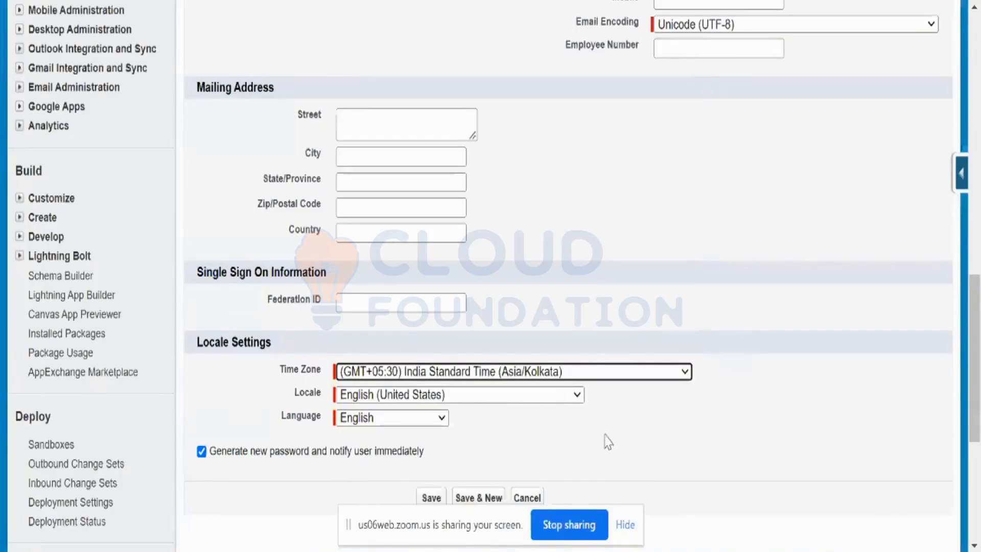
Check the Locale and Language choices in the locale settings, keeping English (United States) and English
click(579, 401)
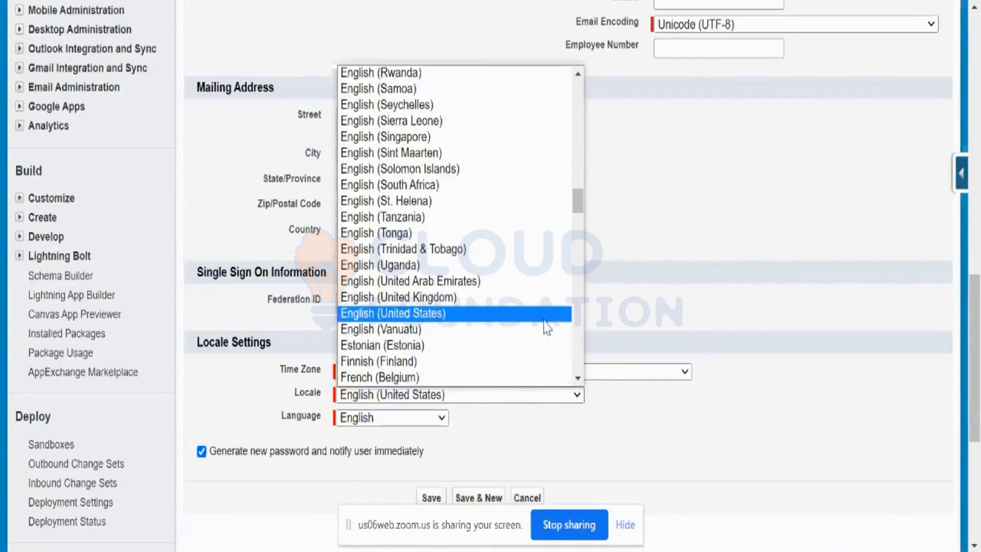
click(544, 319)
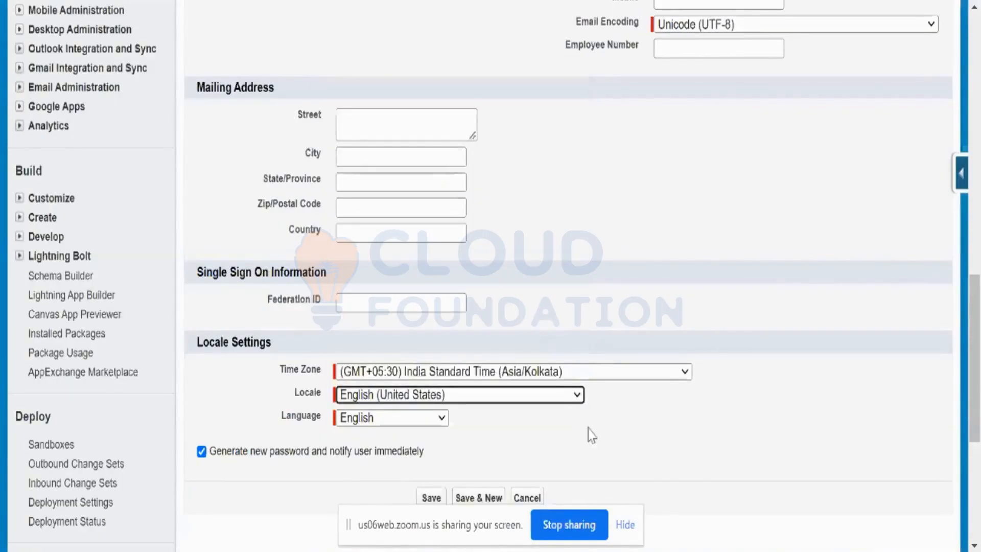
click(443, 418)
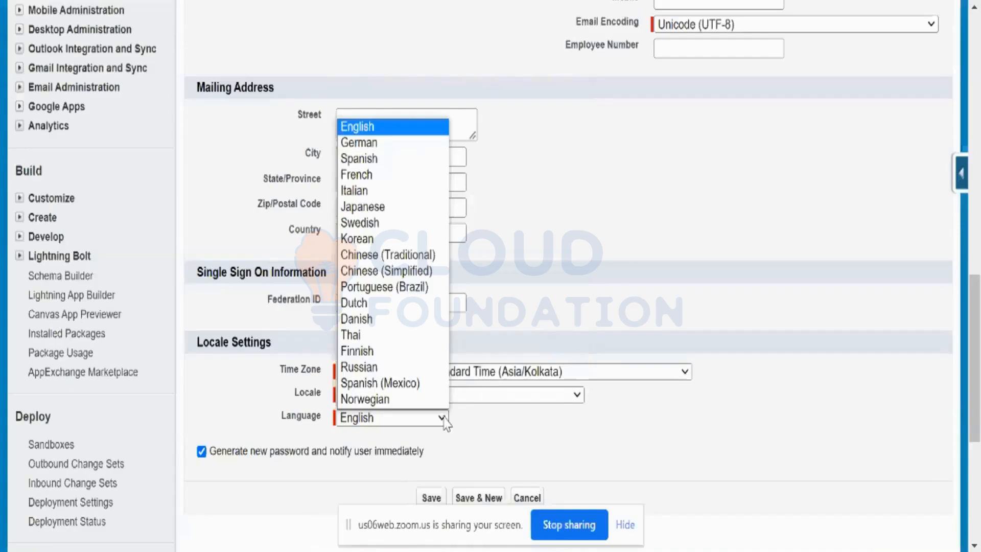
click(465, 442)
scroll(480, 446, down, 3)
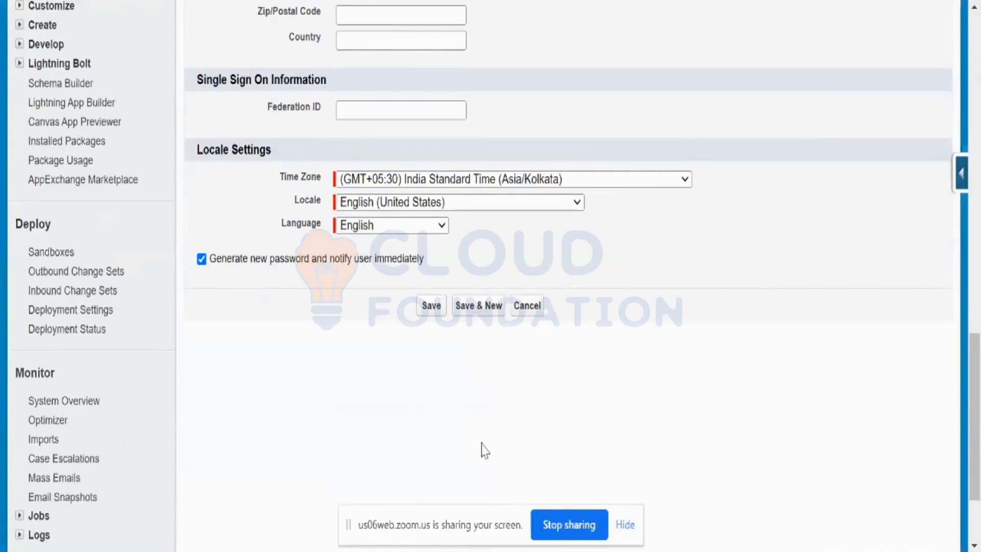
Save the new user with password generation and immediate notification enabled, and check the saved user details
click(202, 260)
click(201, 259)
click(429, 309)
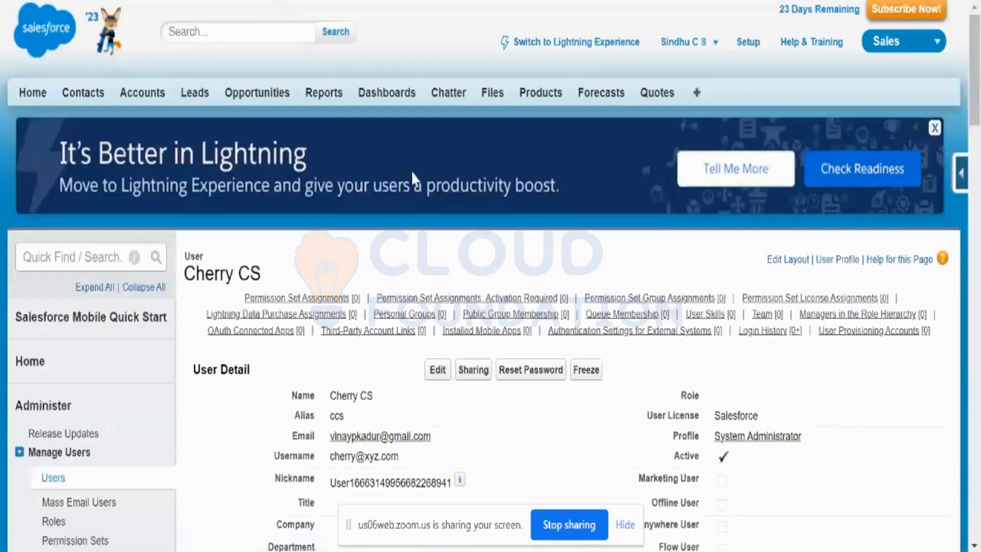
scroll(411, 171, down, 5)
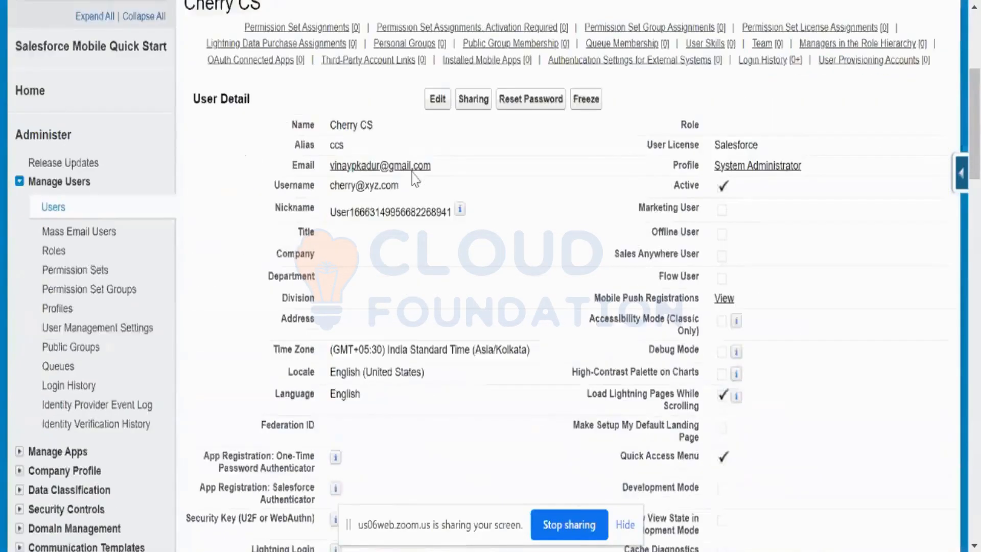
scroll(412, 172, down, 1)
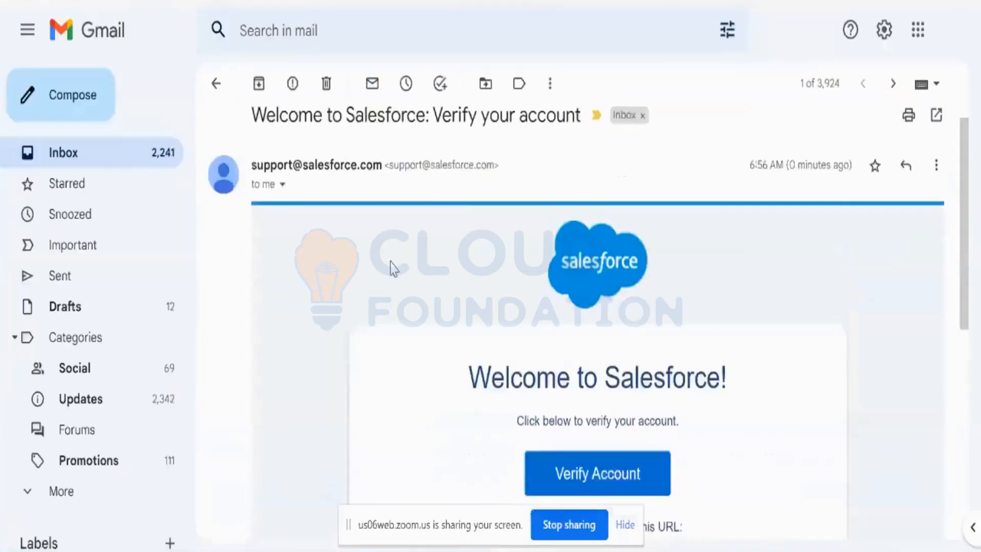
Switch to Gmail and read the "Welcome to Salesforce: Verify your account" email sent to the new user
scroll(391, 267, down, 3)
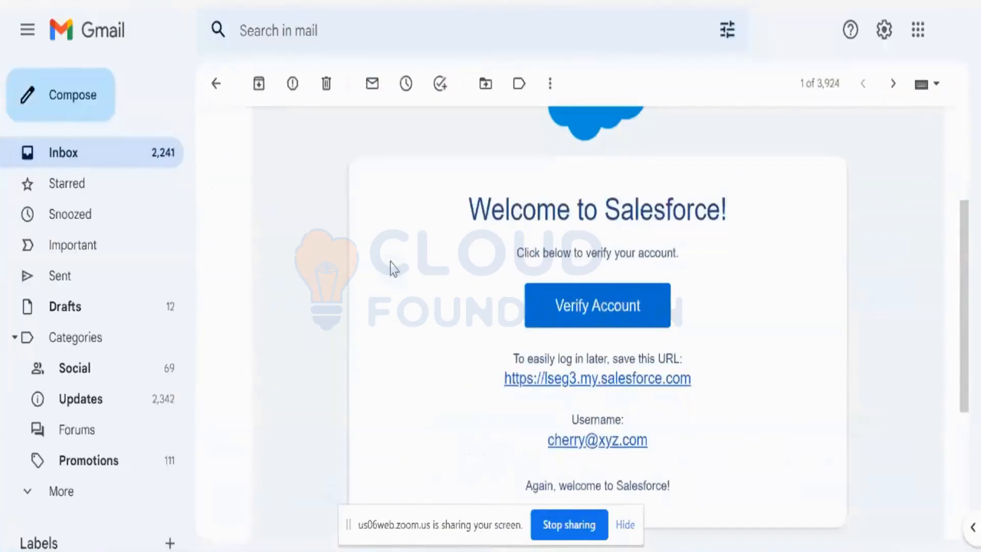
scroll(393, 269, down, 2)
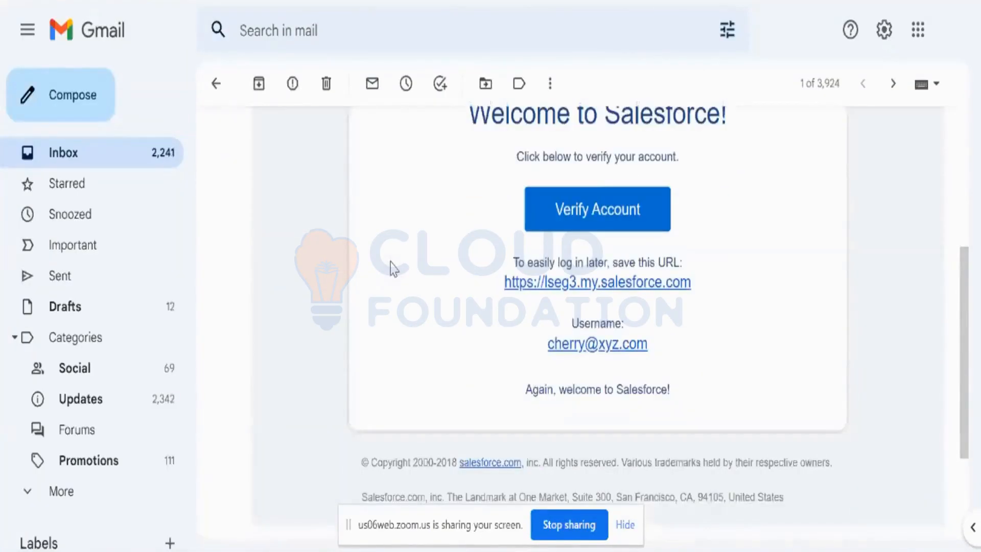
scroll(393, 268, up, 6)
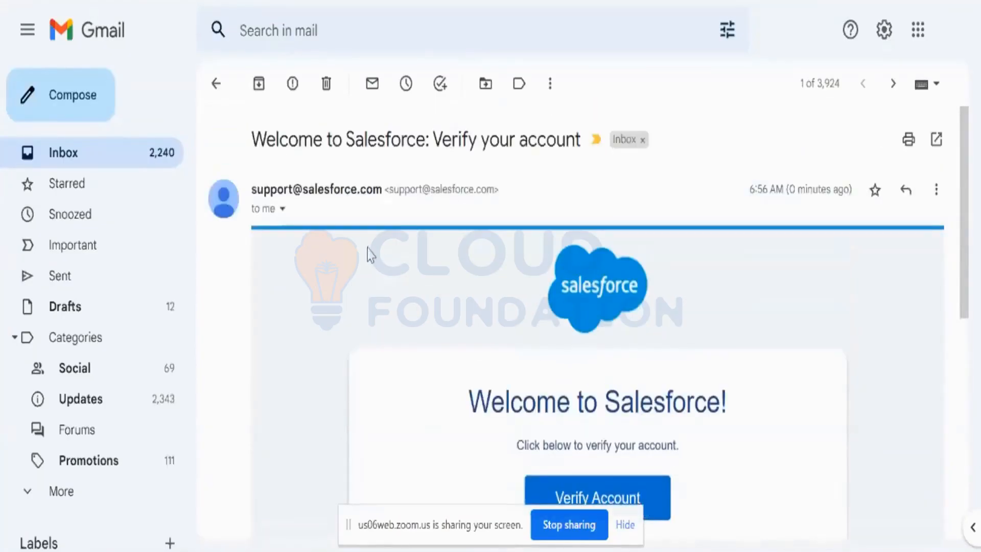
scroll(376, 332, down, 4)
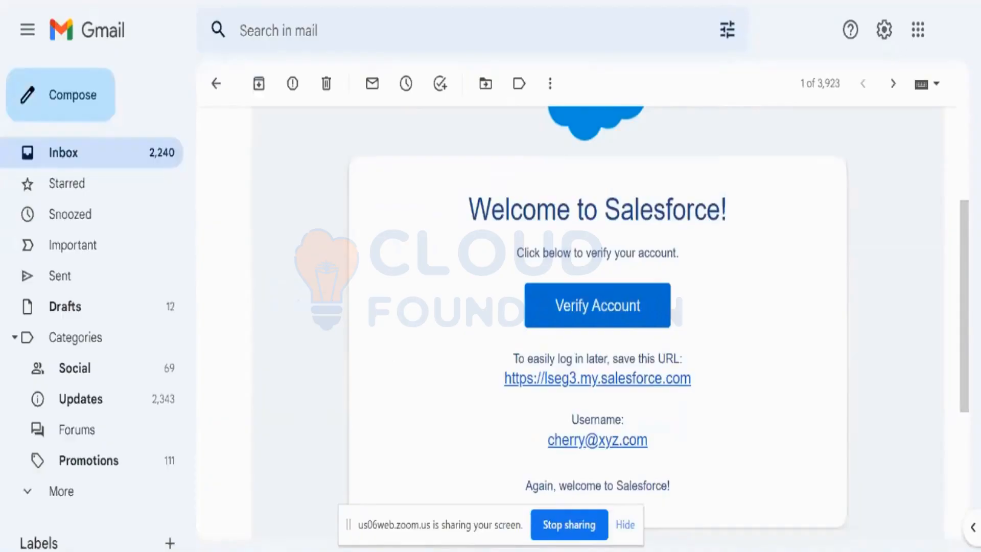
Return to Salesforce and open the All Users list to check the new user's entry
click(579, 1)
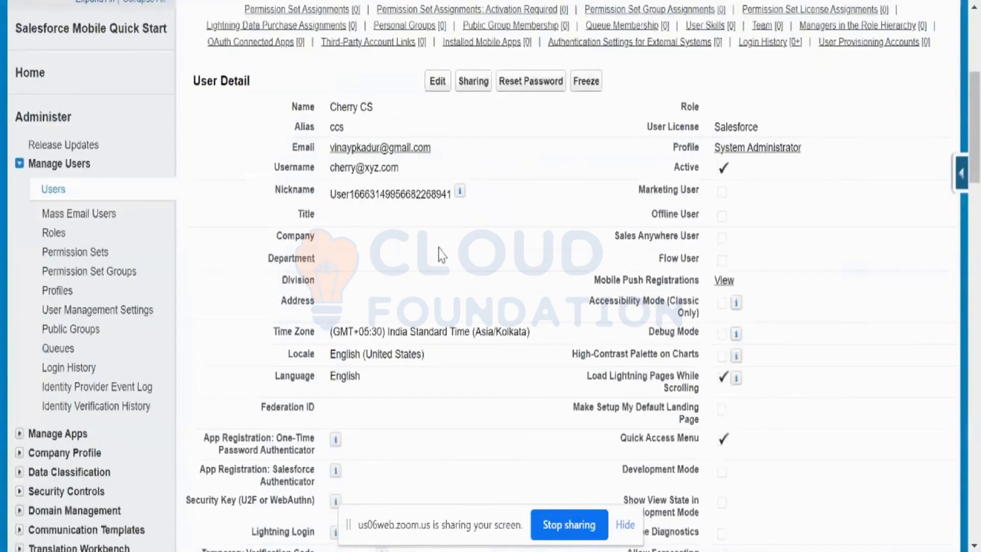
click(57, 191)
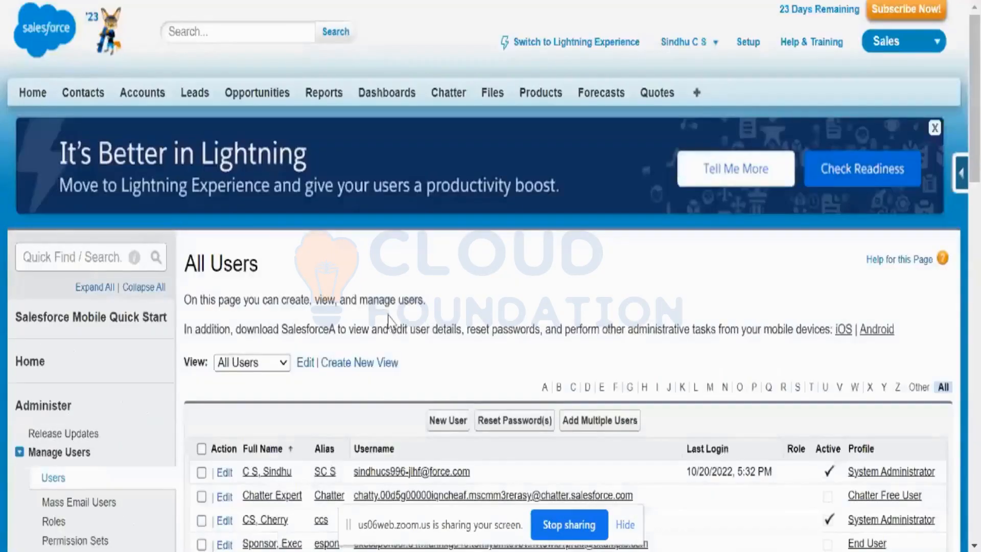
scroll(357, 460, down, 4)
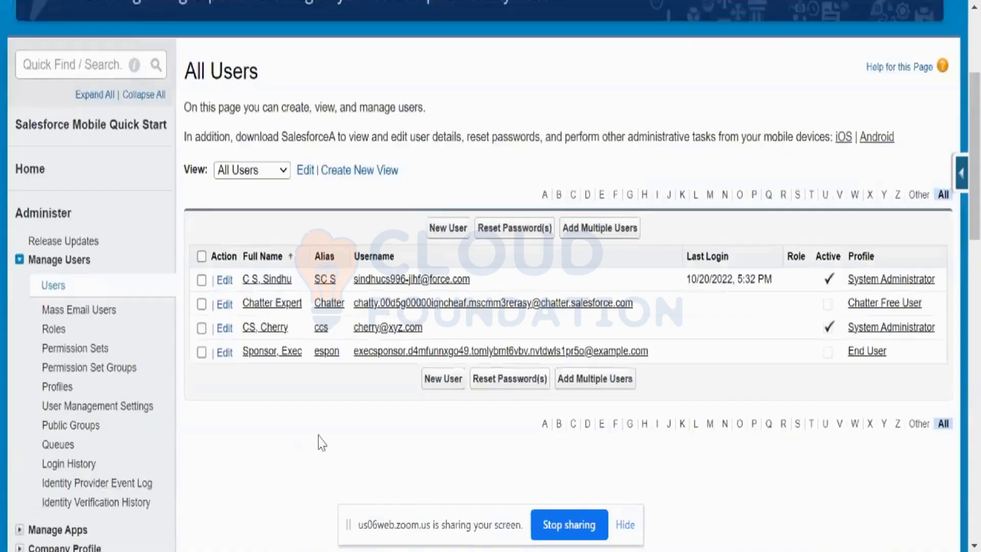
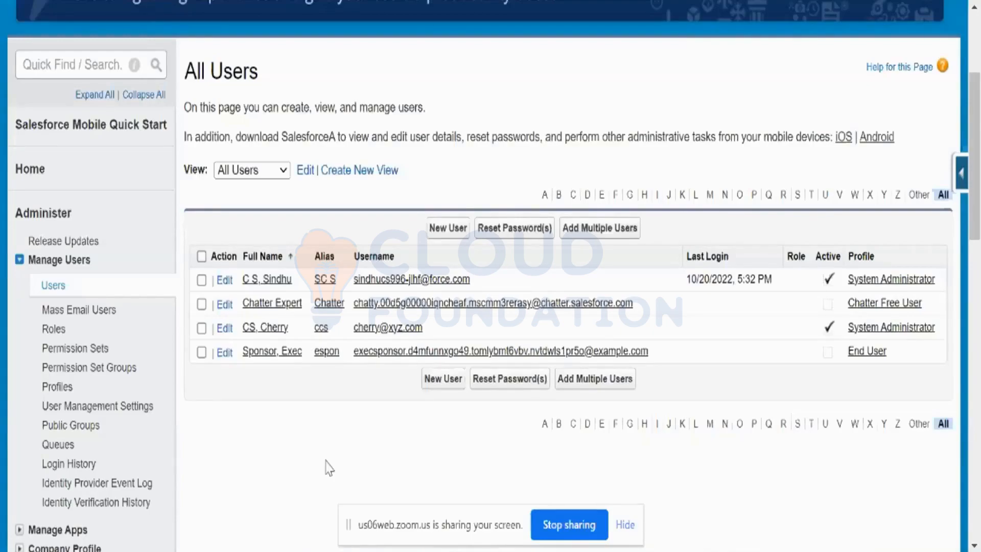
Open the new user's record for editing from the All Users list, view its details, and return to the list without saving
click(201, 328)
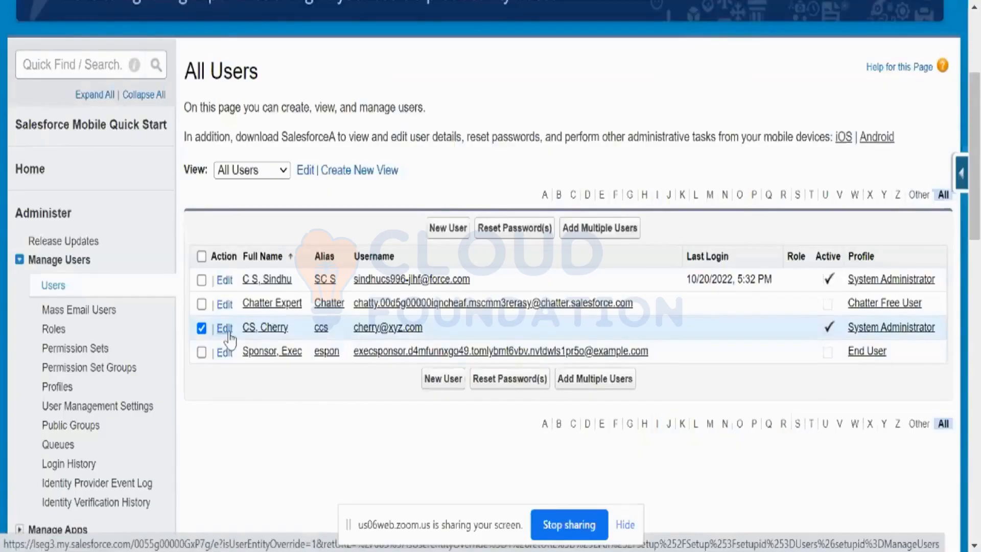
click(225, 329)
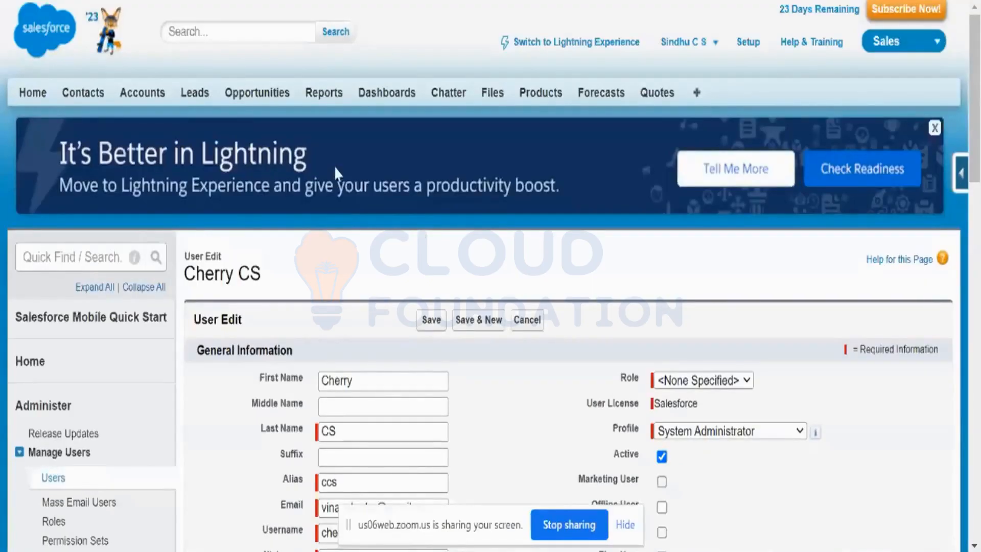
click(543, 319)
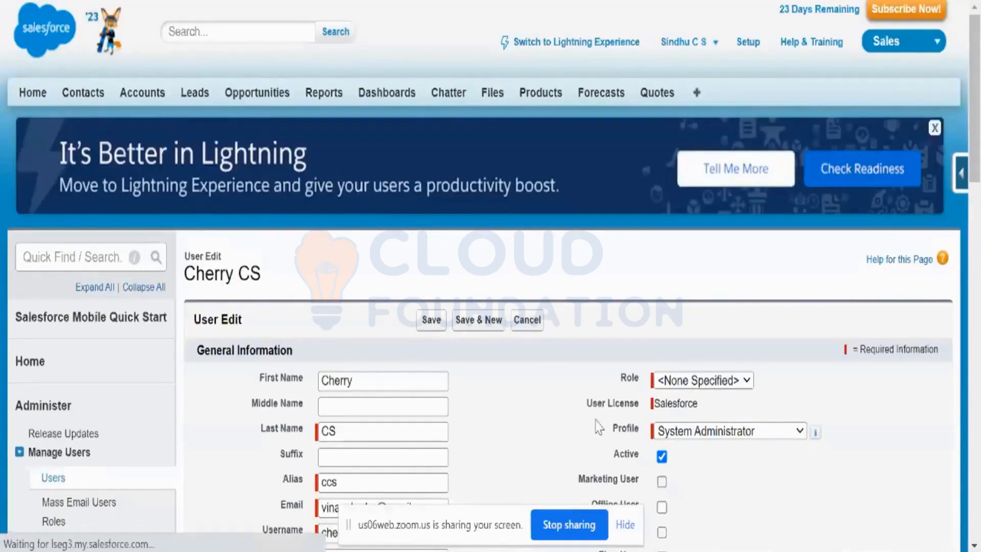
scroll(400, 422, down, 3)
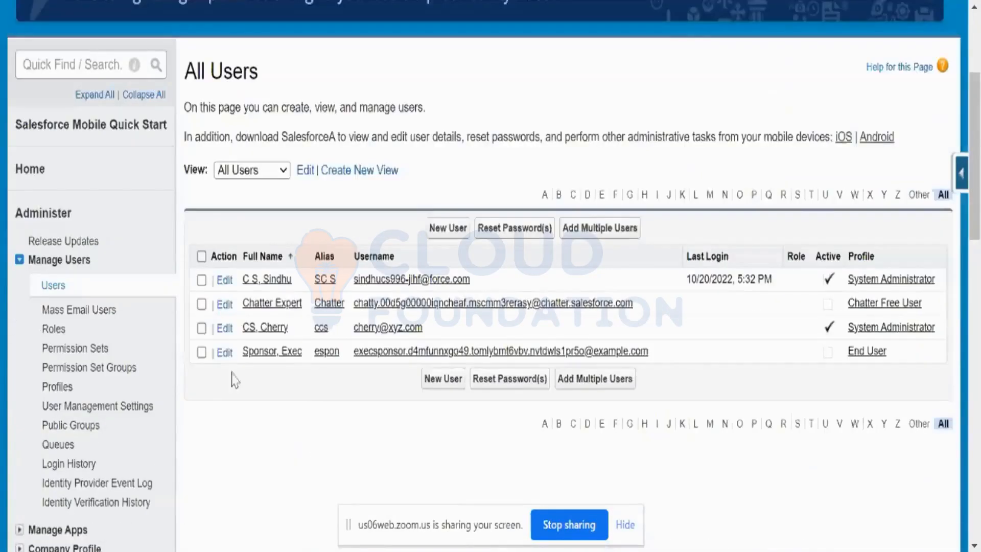
Select only the newly created System Administrator user in the All Users list and reset that user's password
click(202, 329)
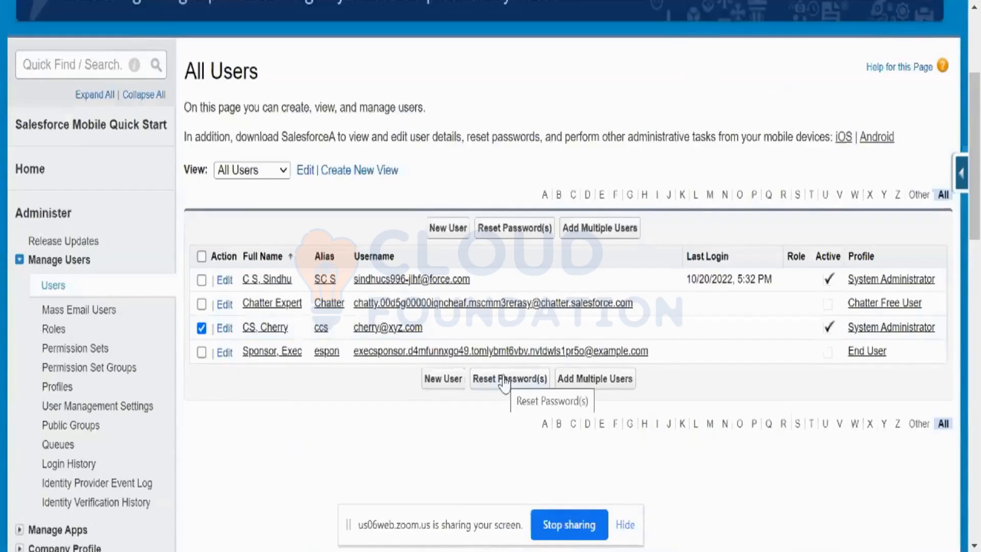
scroll(502, 409, down, 2)
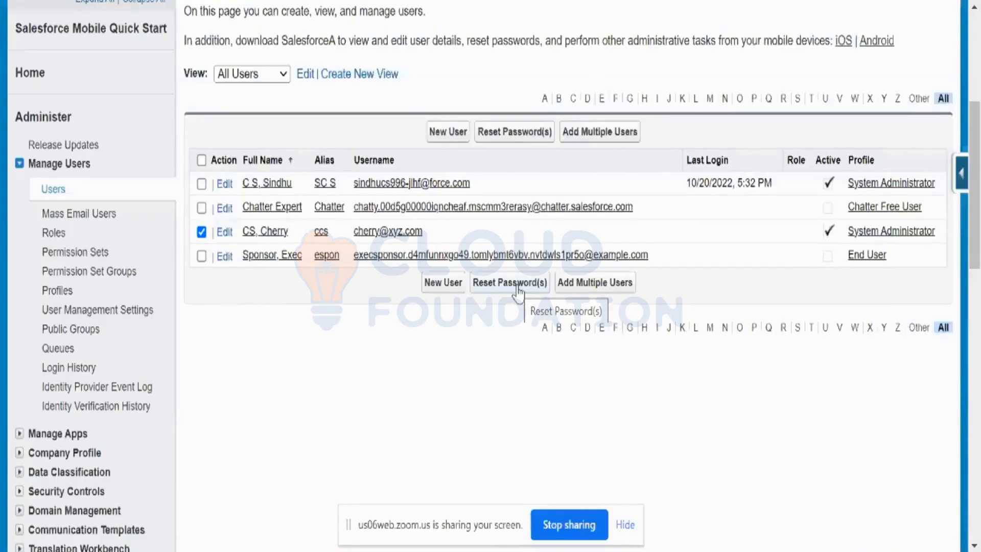
click(513, 282)
Review the account verification details in the Gmail welcome email, and switch back to the All Users list in Salesforce
scroll(510, 409, down, 2)
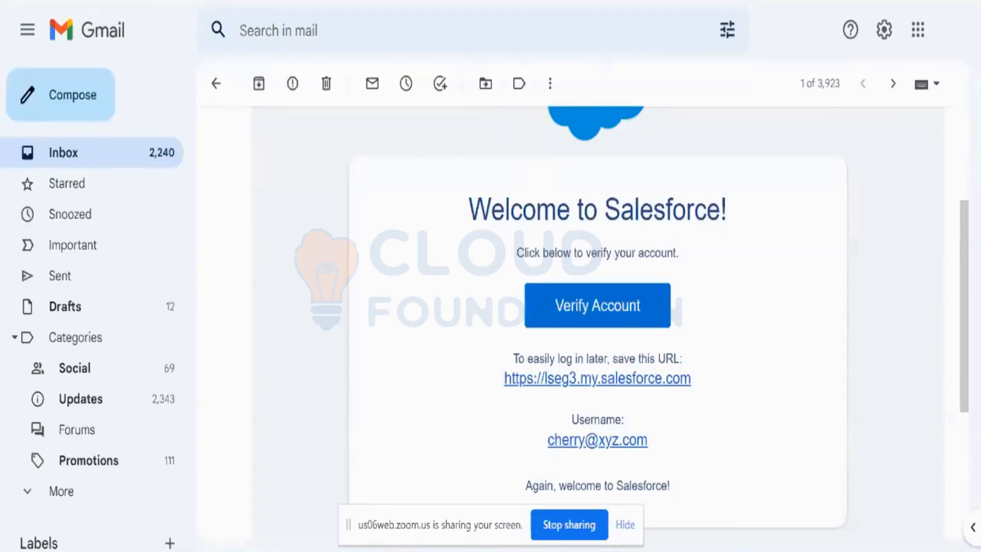
click(649, 1)
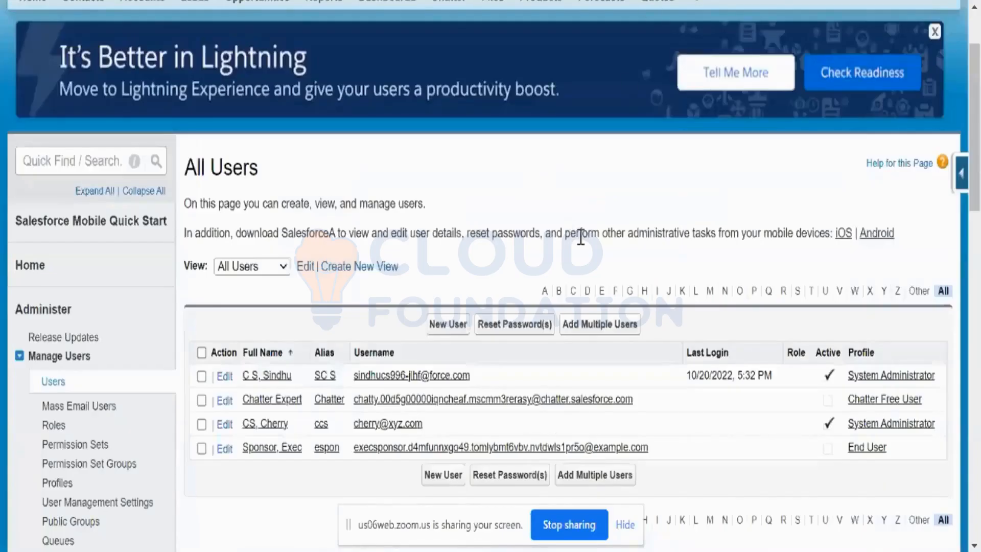